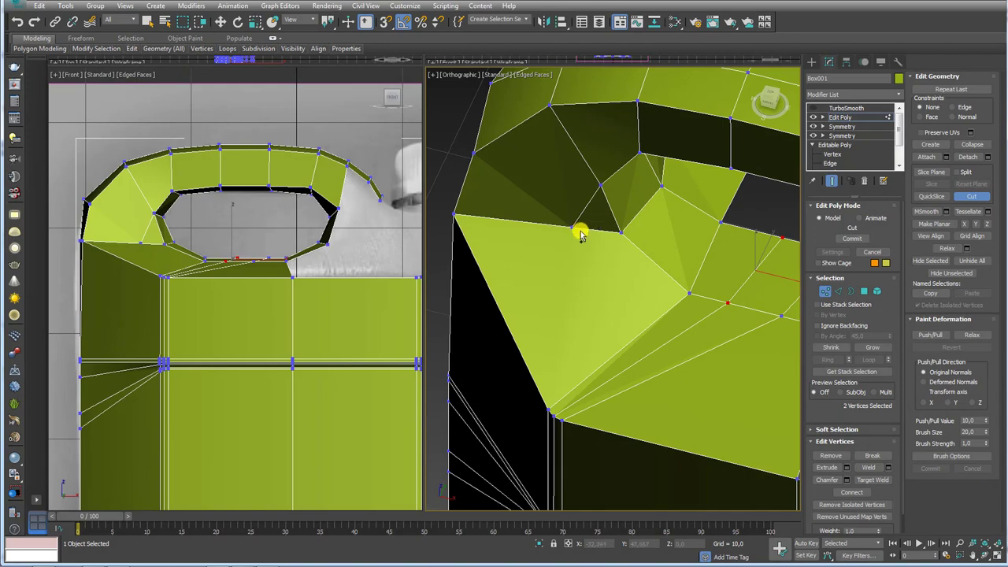
# Move the newly cut vertex down toward the jerrycan shoulder.
pyautogui.press('w')
pyautogui.click(573, 225)
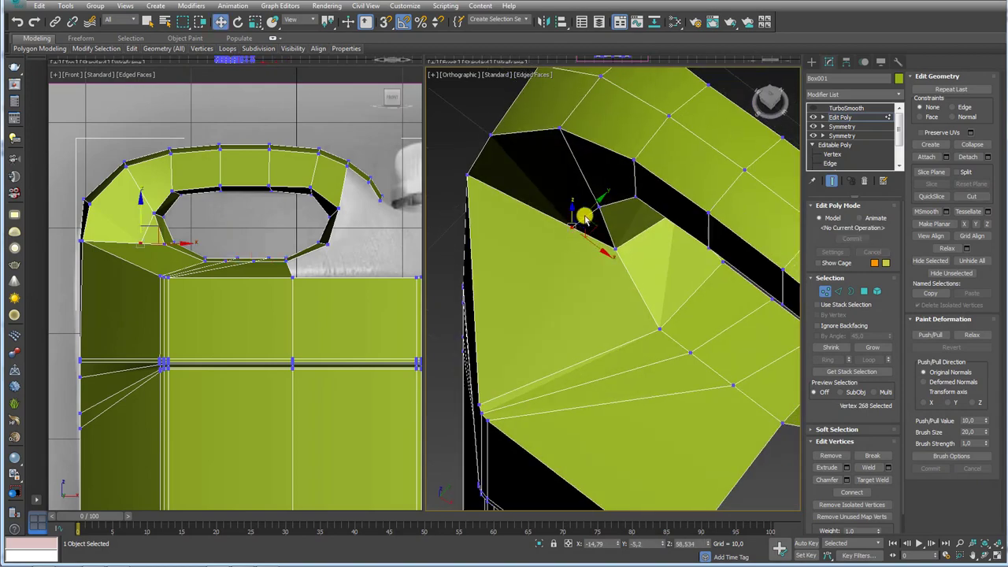
pyautogui.moveTo(599, 204); pyautogui.dragTo(570, 226)
pyautogui.moveTo(574, 225)
pyautogui.keyDown('alt'); pyautogui.mouseDown(button='middle')
pyautogui.moveTo(642, 181)
pyautogui.moveTo(560, 234)
pyautogui.moveTo(592, 239)
pyautogui.moveTo(580, 225)
pyautogui.moveTo(595, 226)
pyautogui.mouseUp(button='middle'); pyautogui.keyUp('alt')
# Cut a new edge beside the vertex, then slide it along its edge with Edge constraint.
pyautogui.hotkey('alt', 'c')
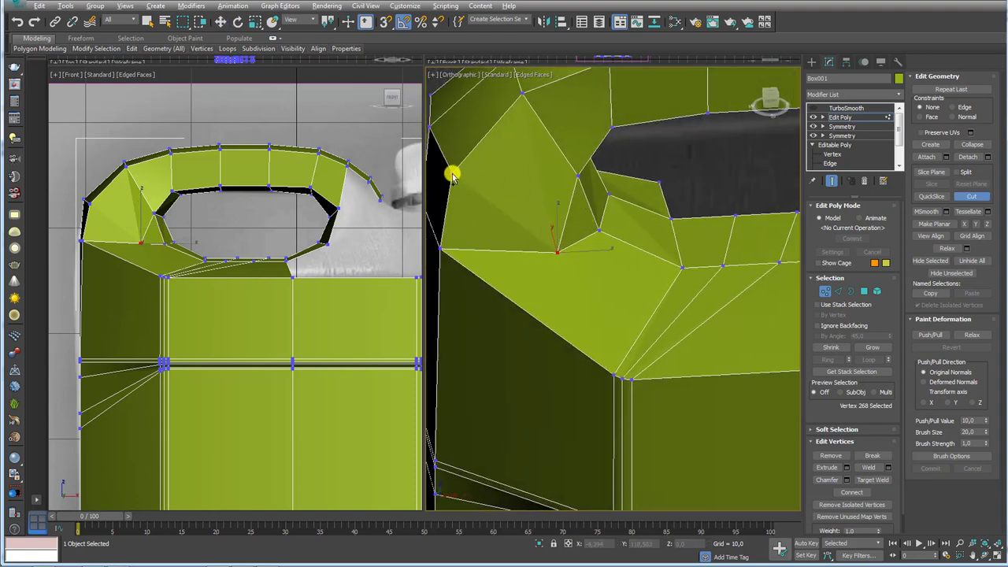
pyautogui.click(564, 225)
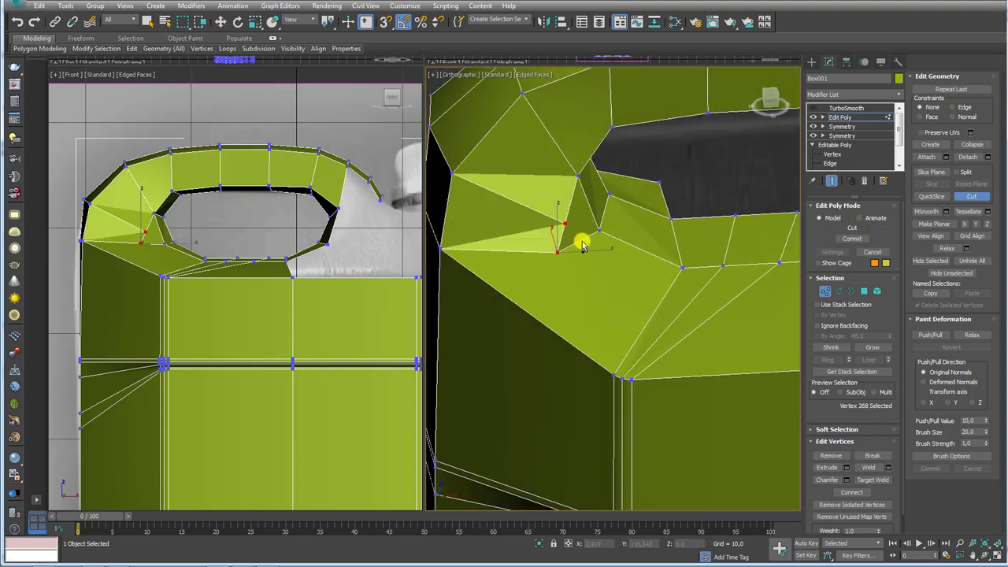
pyautogui.rightClick(583, 246)
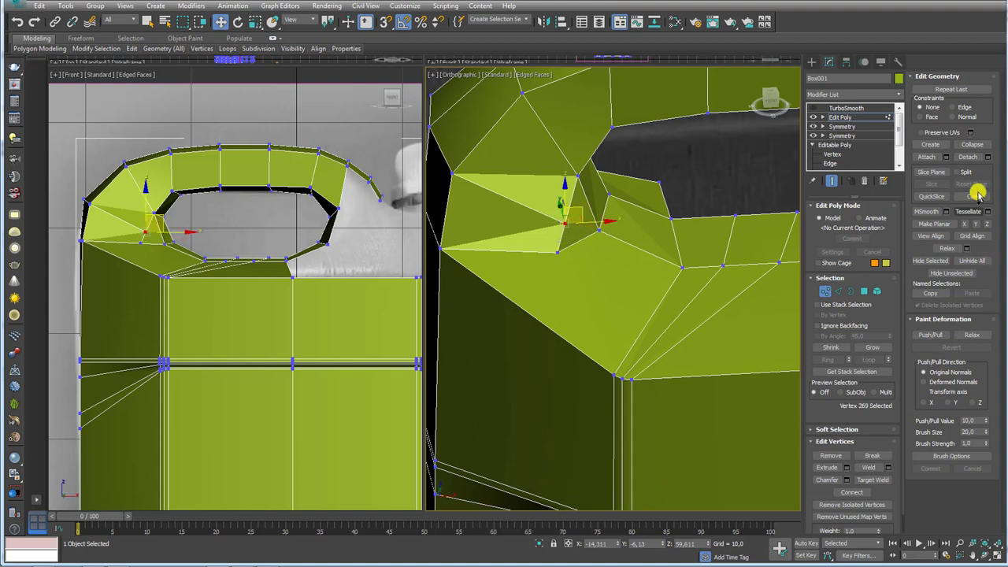
pyautogui.click(955, 107)
pyautogui.moveTo(590, 230); pyautogui.dragTo(567, 225)
pyautogui.moveTo(568, 225)
pyautogui.keyDown('alt'); pyautogui.mouseDown(button='middle')
pyautogui.moveTo(543, 234)
pyautogui.moveTo(564, 231)
pyautogui.moveTo(580, 248)
pyautogui.moveTo(533, 253)
pyautogui.moveTo(547, 234)
pyautogui.moveTo(573, 241)
pyautogui.moveTo(610, 210)
pyautogui.mouseUp(button='middle'); pyautogui.keyUp('alt')
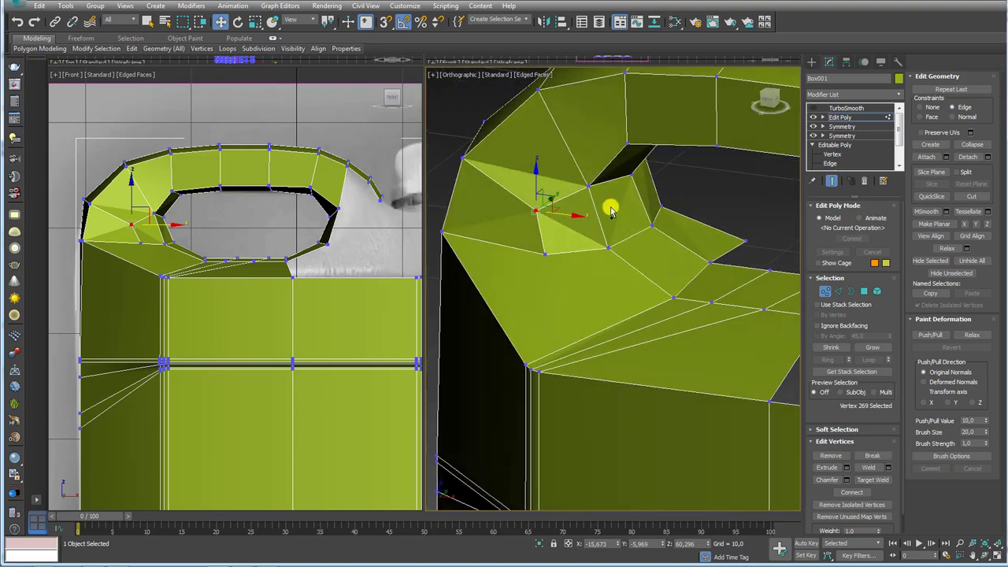
pyautogui.moveTo(575, 272)
pyautogui.keyDown('alt'); pyautogui.mouseDown(button='middle')
pyautogui.moveTo(606, 257)
pyautogui.moveTo(633, 281)
pyautogui.moveTo(595, 296)
pyautogui.mouseUp(button='middle'); pyautogui.keyUp('alt')
# Cut a new edge across the shoulder faces out to the shoulder's right edge.
pyautogui.hotkey('alt', 'c')
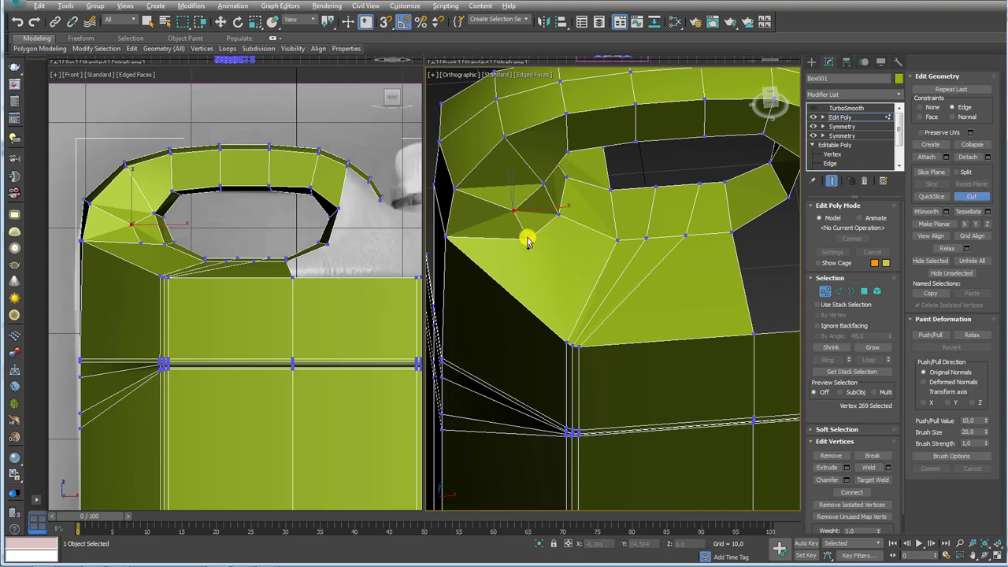
pyautogui.click(593, 290)
pyautogui.click(607, 294)
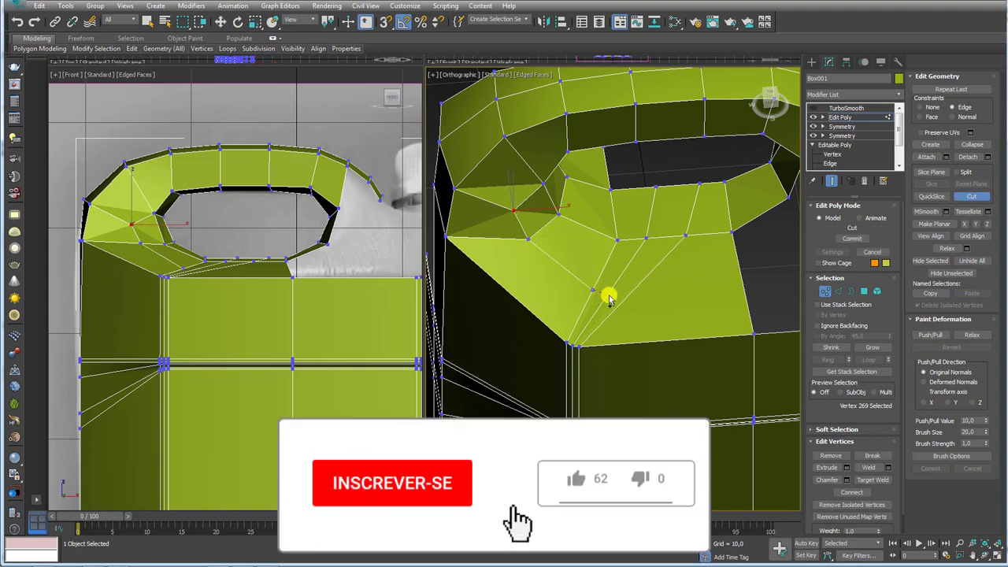
pyautogui.click(745, 286)
pyautogui.scroll(-5, 754, 302)
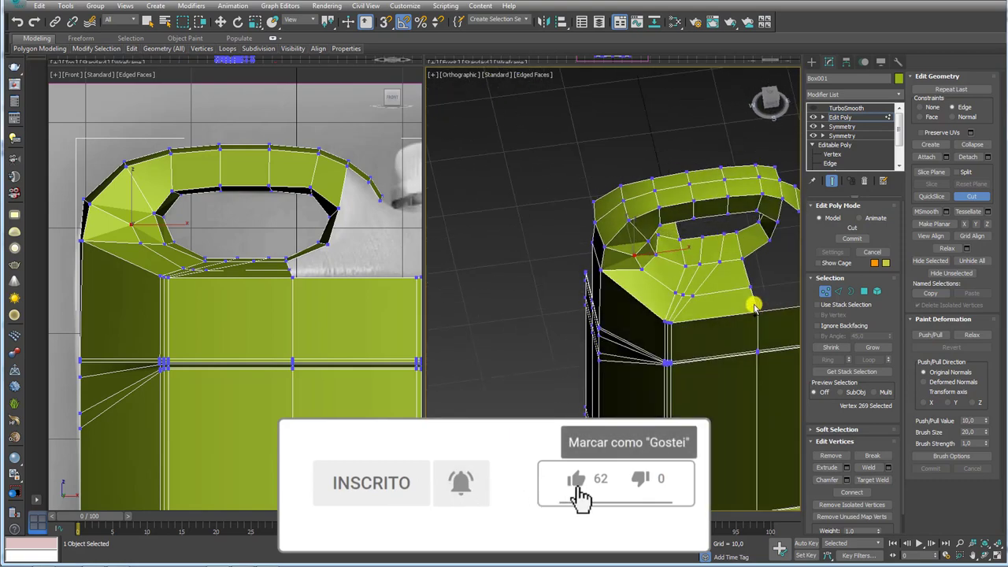
# Return Edit Poly to object level and view the whole jerrycan from above.
pyautogui.keyDown('alt'); pyautogui.moveTo(756, 299); pyautogui.dragTo(667, 265, button='middle'); pyautogui.keyUp('alt')
pyautogui.click(823, 116)
pyautogui.scroll(3, 625, 203)
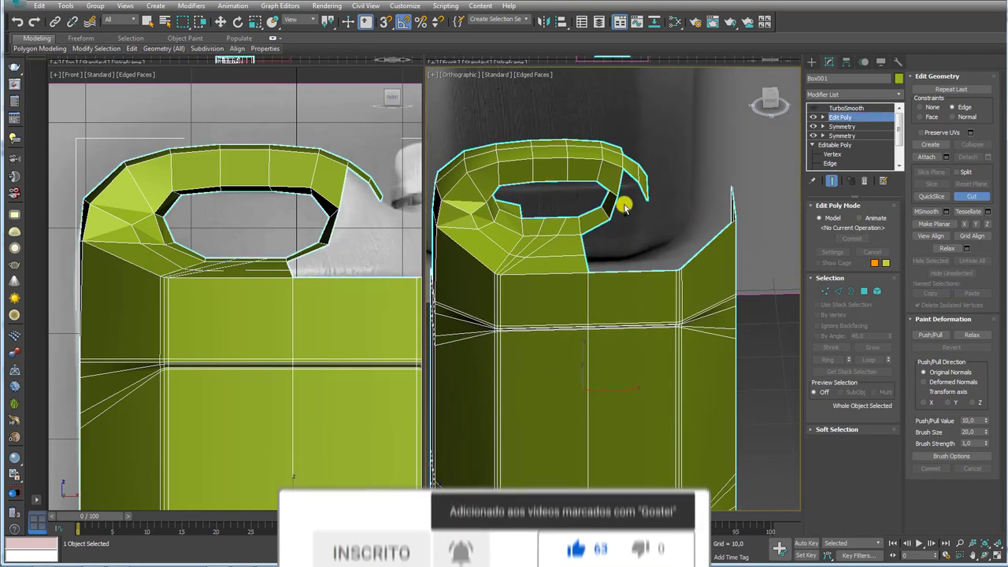
pyautogui.scroll(2, 632, 198)
pyautogui.scroll(3, 614, 227)
pyautogui.scroll(-2, 693, 232)
pyautogui.moveTo(694, 232)
pyautogui.keyDown('alt'); pyautogui.mouseDown(button='middle')
pyautogui.moveTo(706, 261)
pyautogui.moveTo(623, 236)
pyautogui.mouseUp(button='middle'); pyautogui.keyUp('alt')
pyautogui.scroll(-2, 705, 276)
pyautogui.keyDown('alt'); pyautogui.moveTo(705, 275); pyautogui.dragTo(573, 207, button='middle'); pyautogui.keyUp('alt')
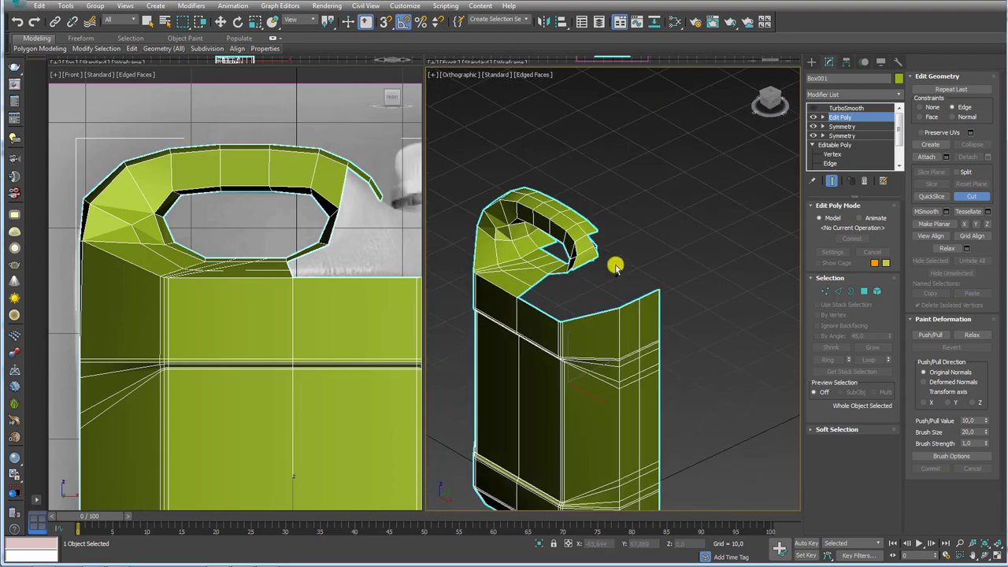
pyautogui.moveTo(615, 267)
pyautogui.keyDown('alt'); pyautogui.mouseDown(button='middle')
pyautogui.moveTo(677, 216)
pyautogui.moveTo(673, 241)
pyautogui.mouseUp(button='middle'); pyautogui.keyUp('alt')
pyautogui.scroll(4, 671, 244)
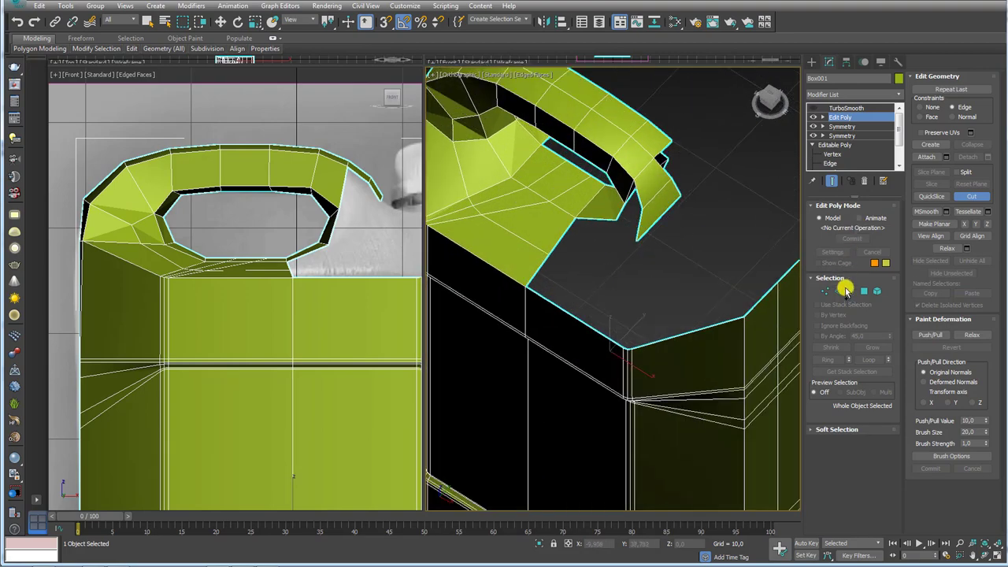
# Check TurboSmooth, then enter Edit Poly edge level and select the loose edge at the handle's end.
pyautogui.click(845, 290)
pyautogui.click(648, 226)
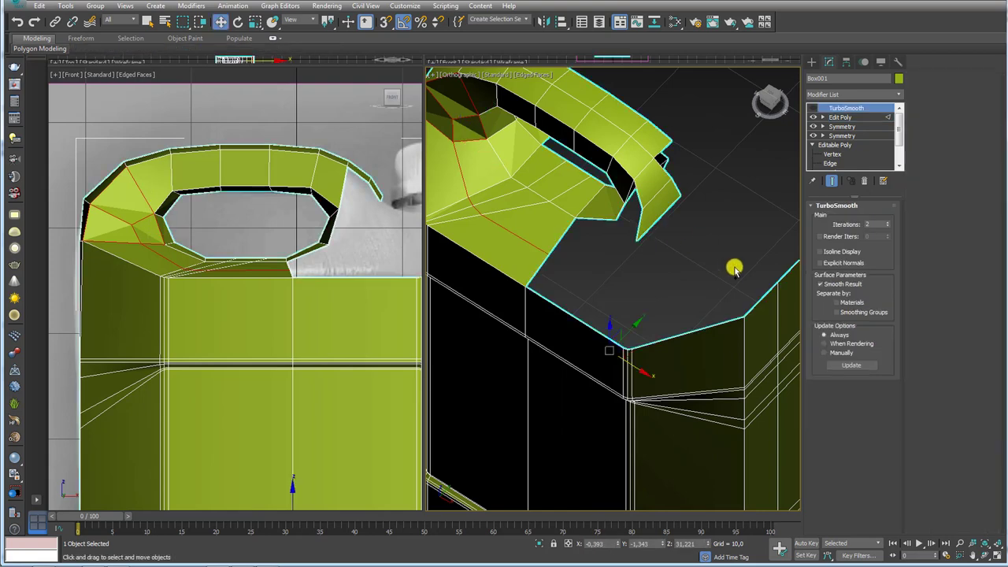
pyautogui.keyDown('alt'); pyautogui.moveTo(733, 270); pyautogui.dragTo(701, 268, button='middle'); pyautogui.keyUp('alt')
pyautogui.click(824, 117)
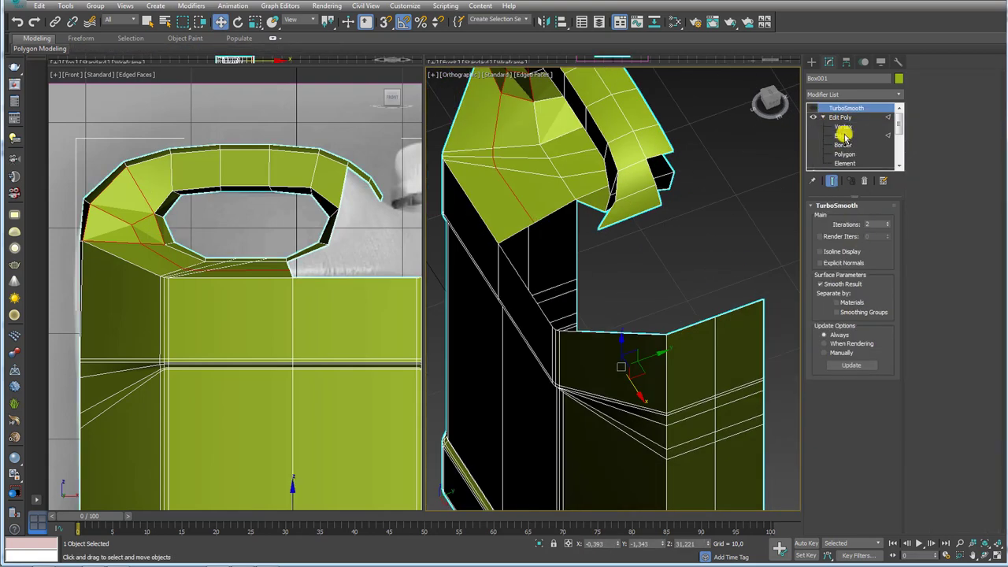
pyautogui.click(841, 136)
pyautogui.click(642, 217)
# Bridge the handle edge to the front panel's top edge, then bridge another edge pair across the gap.
pyautogui.click(691, 324)
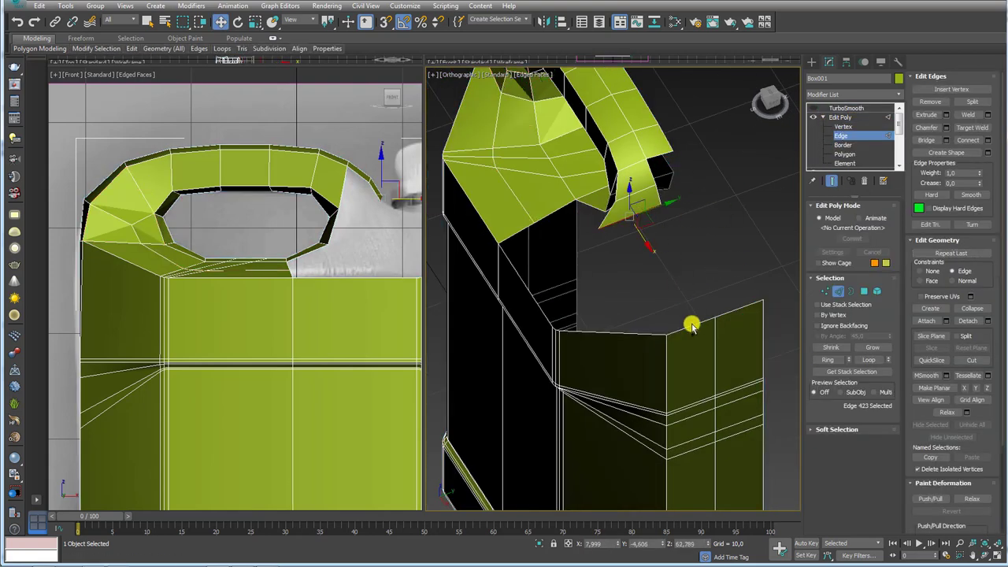
pyautogui.click(926, 140)
pyautogui.keyDown('alt'); pyautogui.moveTo(670, 263); pyautogui.dragTo(705, 245, button='middle'); pyautogui.keyUp('alt')
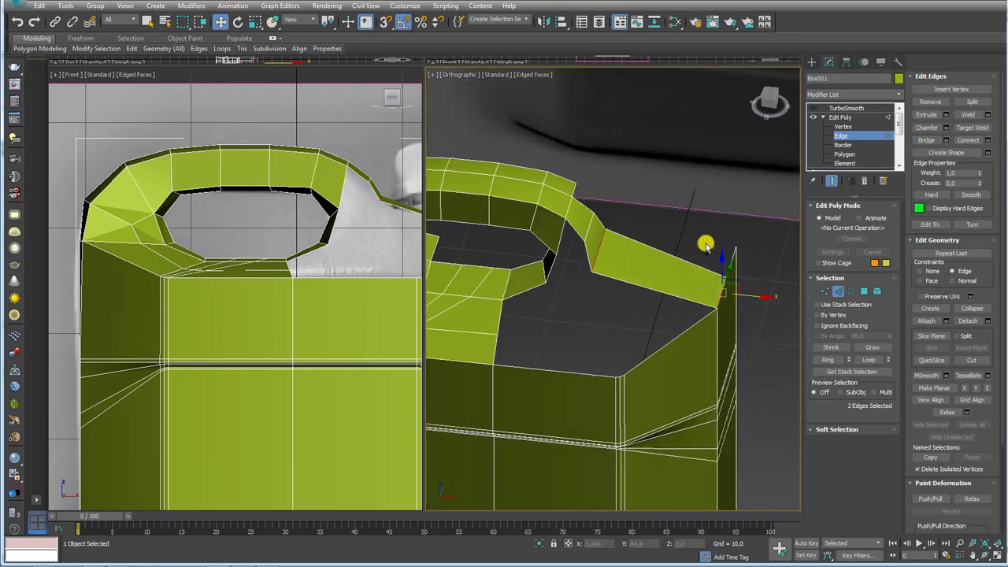
pyautogui.moveTo(606, 340)
pyautogui.keyDown('alt'); pyautogui.mouseDown(button='middle')
pyautogui.moveTo(619, 299)
pyautogui.moveTo(575, 307)
pyautogui.mouseUp(button='middle'); pyautogui.keyUp('alt')
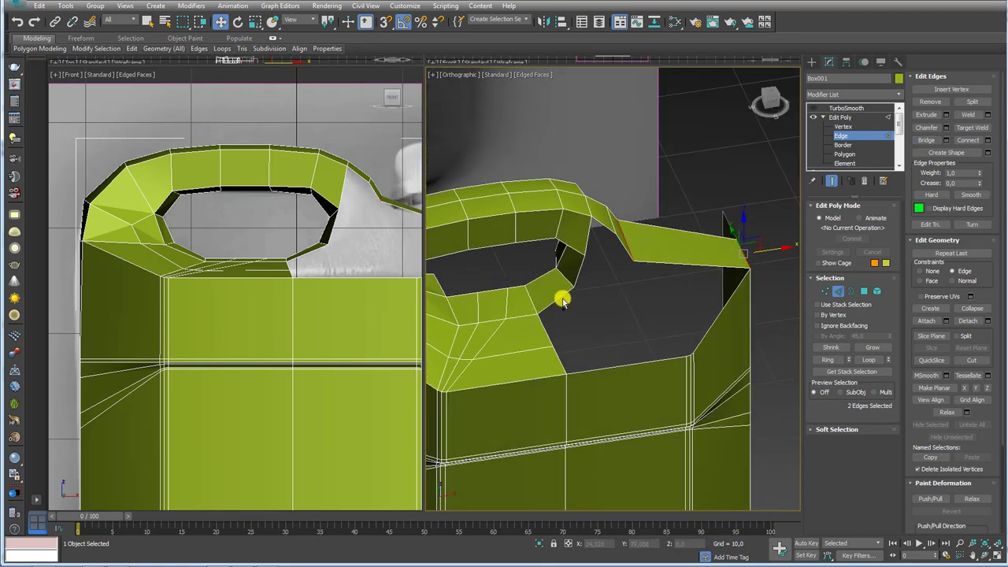
pyautogui.click(562, 299)
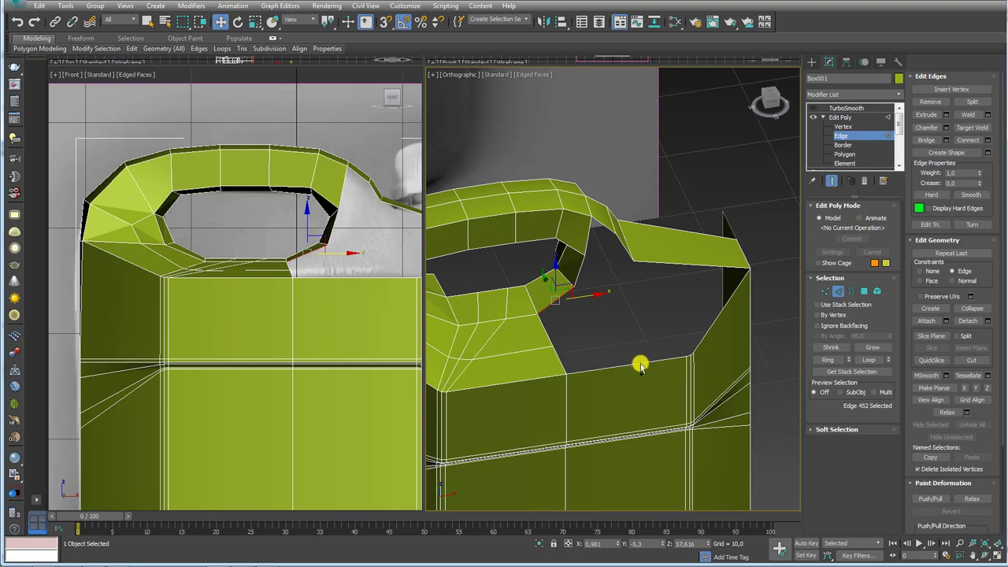
pyautogui.keyDown('ctrl'); pyautogui.click(722, 321); pyautogui.keyUp('ctrl')
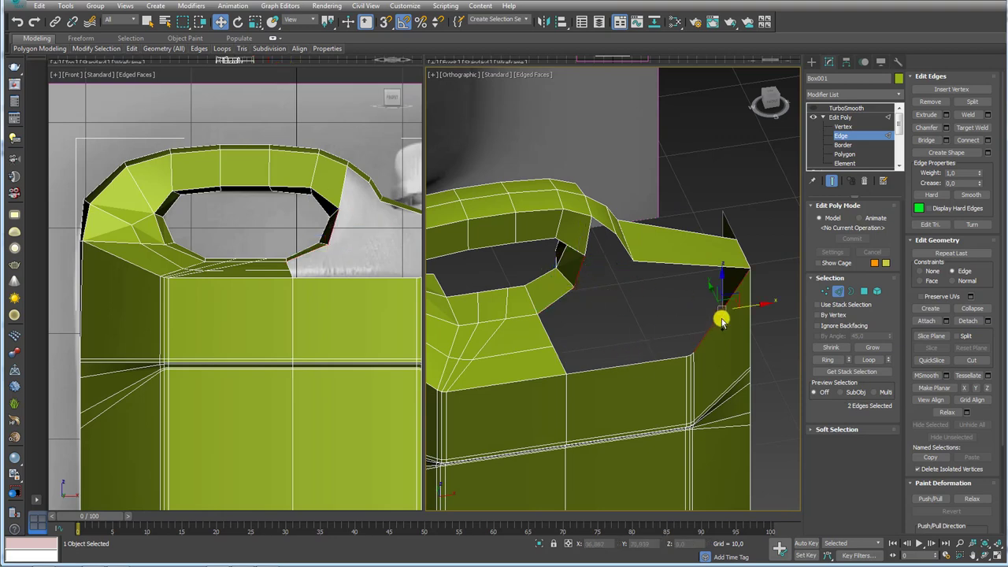
pyautogui.click(926, 140)
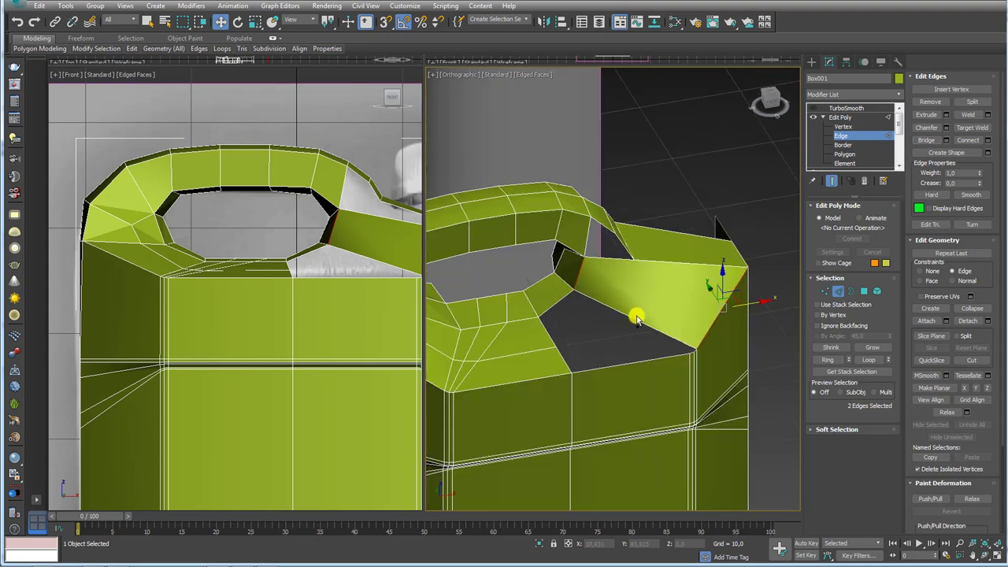
# Ring-select the new bridge polygon's edges and connect them with a new edge.
pyautogui.click(636, 318)
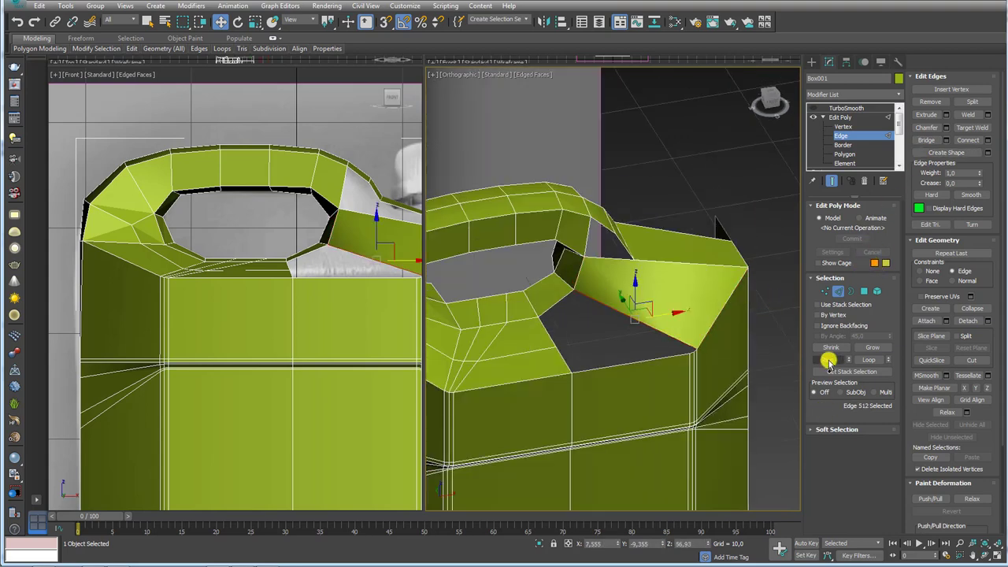
pyautogui.click(828, 360)
pyautogui.click(973, 141)
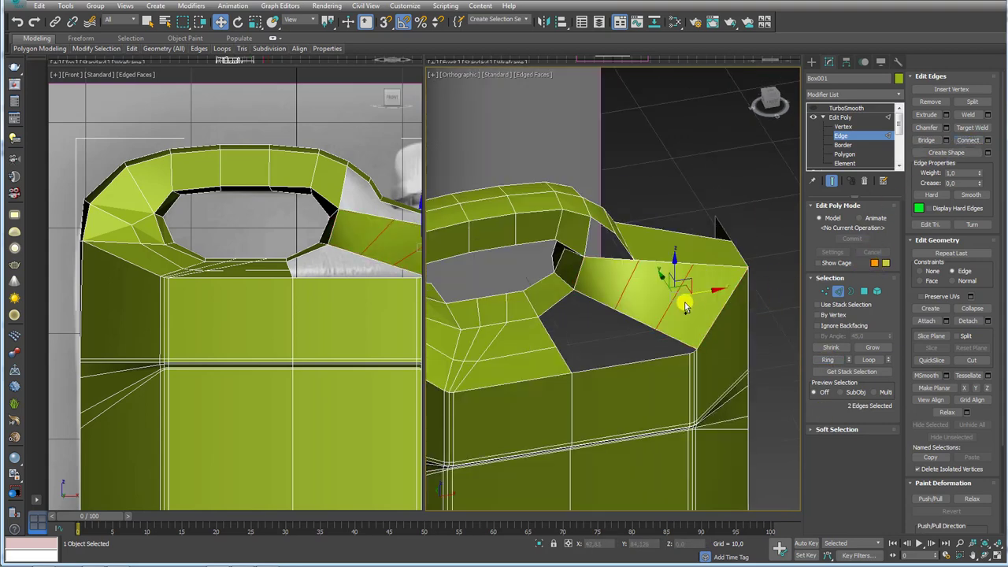
pyautogui.click(923, 105)
pyautogui.click(988, 140)
pyautogui.click(622, 324)
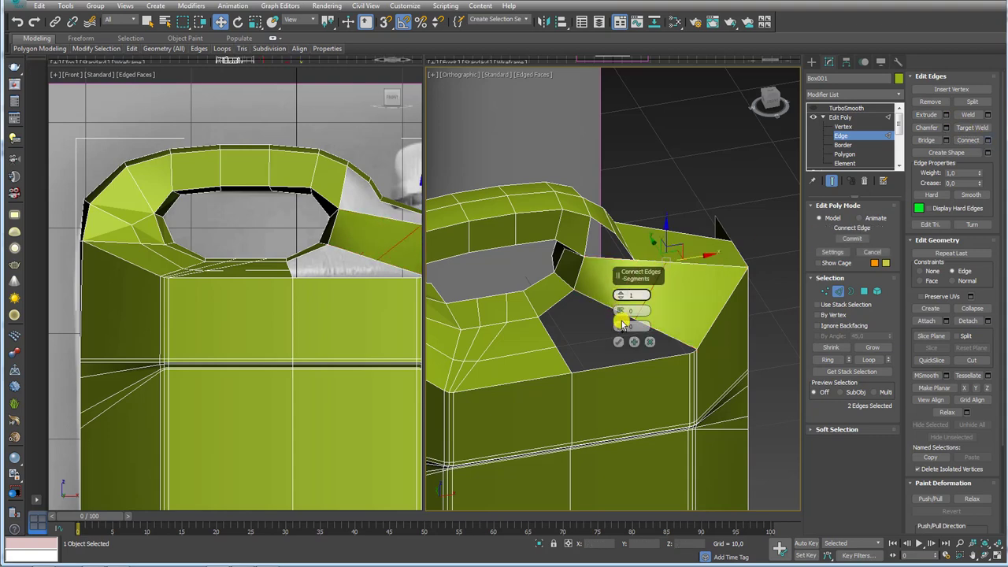
pyautogui.click(618, 341)
# Select the four edges bordering the open hole and bridge them to fill it.
pyautogui.click(609, 312)
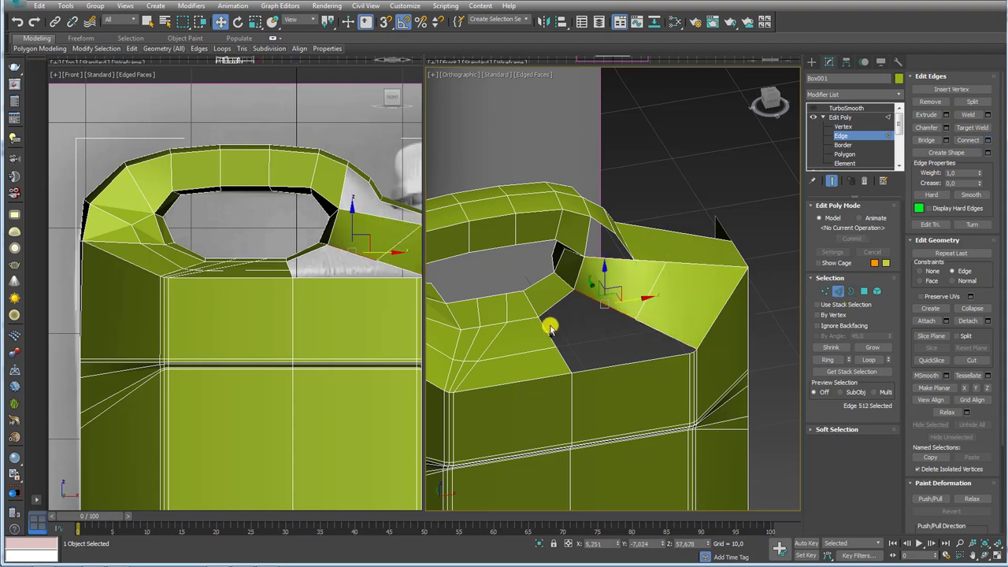
pyautogui.keyDown('ctrl'); pyautogui.click(546, 337); pyautogui.keyUp('ctrl')
pyautogui.keyDown('ctrl'); pyautogui.click(564, 357); pyautogui.keyUp('ctrl')
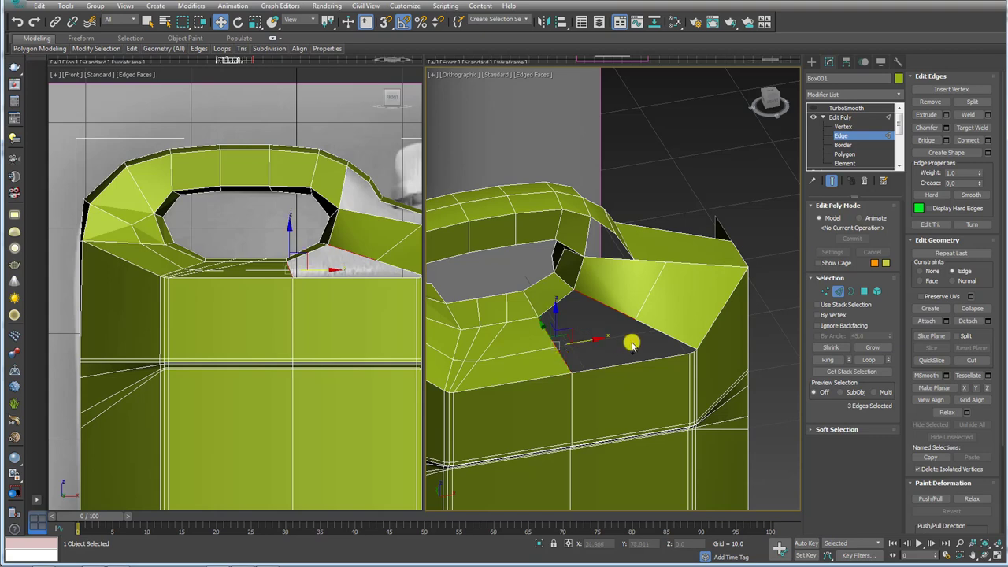
pyautogui.keyDown('ctrl'); pyautogui.click(650, 331); pyautogui.keyUp('ctrl')
pyautogui.click(927, 142)
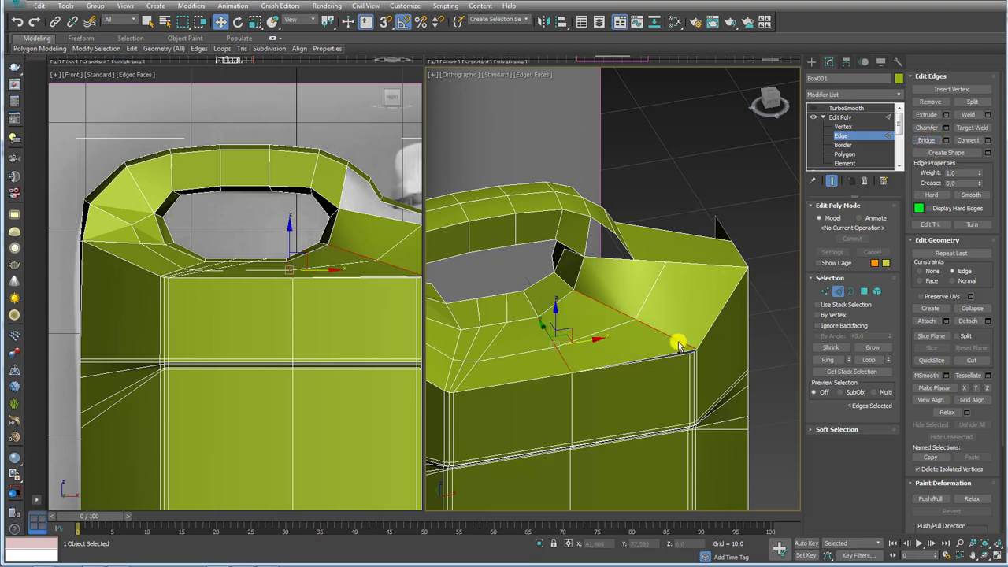
pyautogui.keyDown('alt'); pyautogui.moveTo(675, 342); pyautogui.dragTo(655, 320, button='middle'); pyautogui.keyUp('alt')
pyautogui.scroll(5, 656, 308)
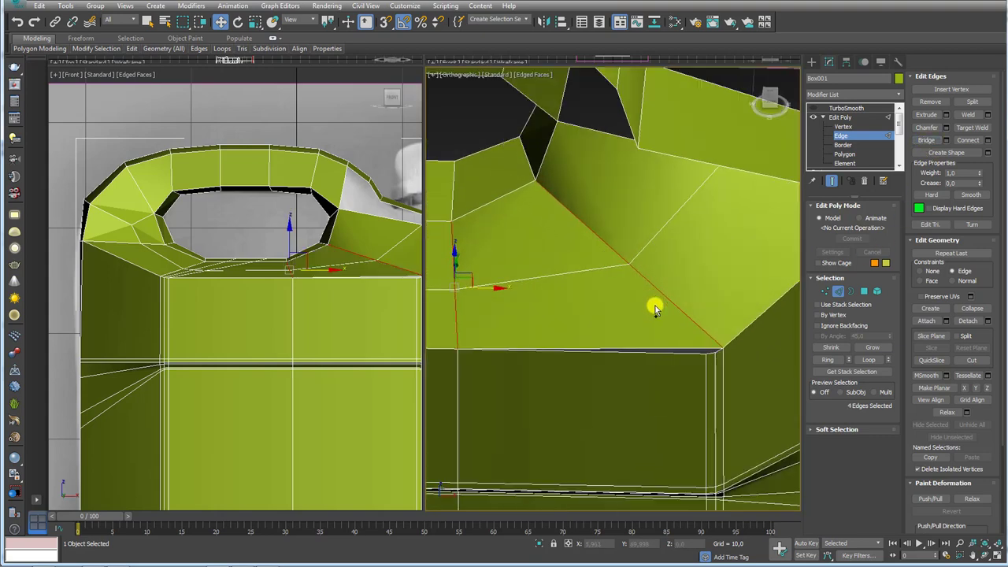
# Ring-select the shoulder edges and connect them with 2 new edges.
pyautogui.click(825, 291)
pyautogui.scroll(-3, 569, 337)
pyautogui.scroll(-2, 592, 352)
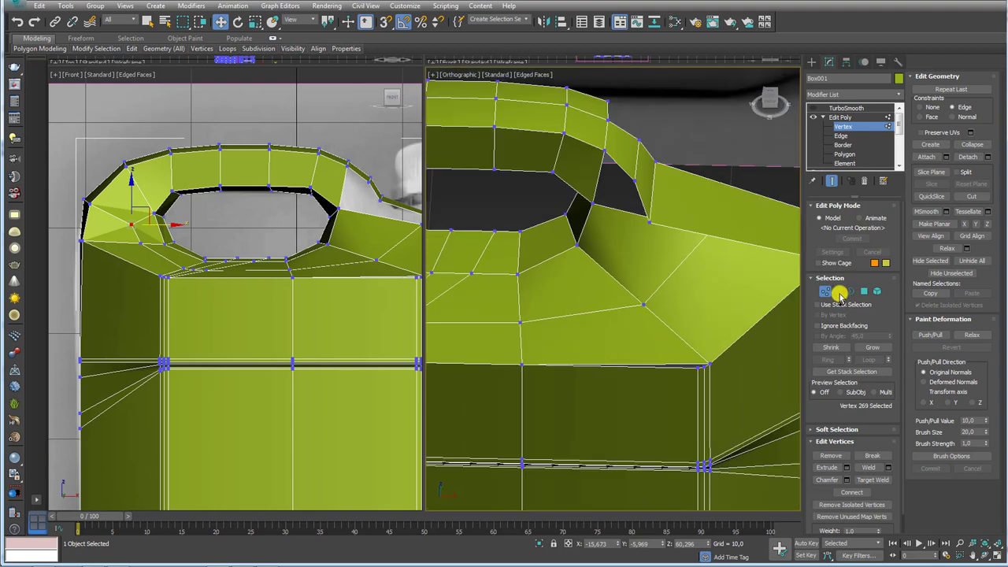
pyautogui.click(838, 292)
pyautogui.click(651, 366)
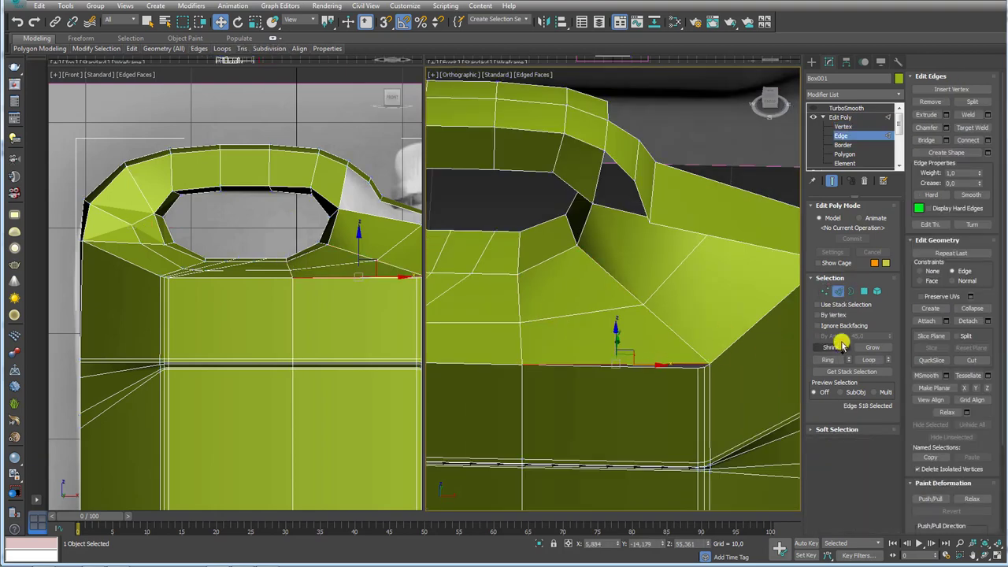
pyautogui.click(827, 360)
pyautogui.click(990, 141)
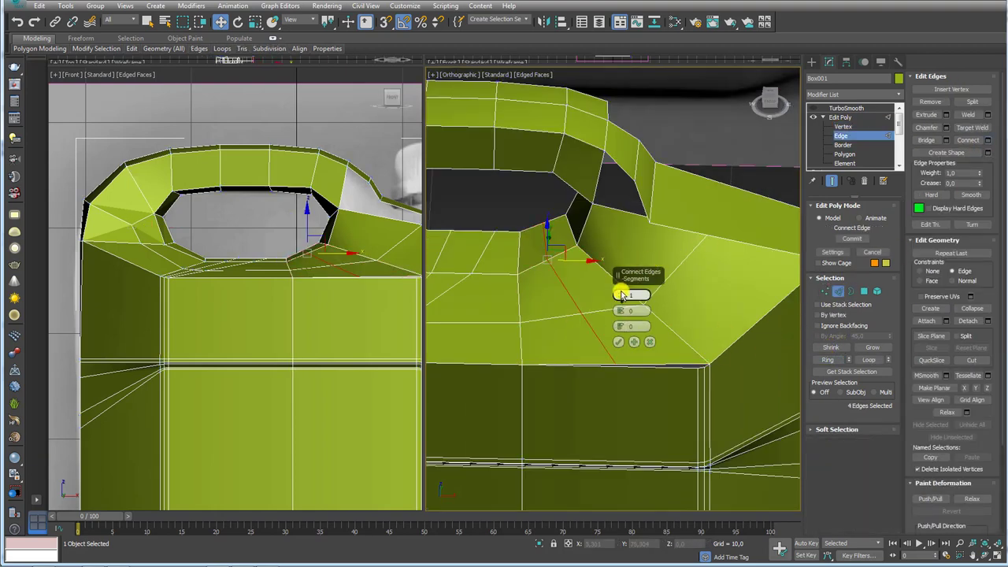
pyautogui.moveTo(622, 295); pyautogui.dragTo(622, 290)
pyautogui.click(619, 343)
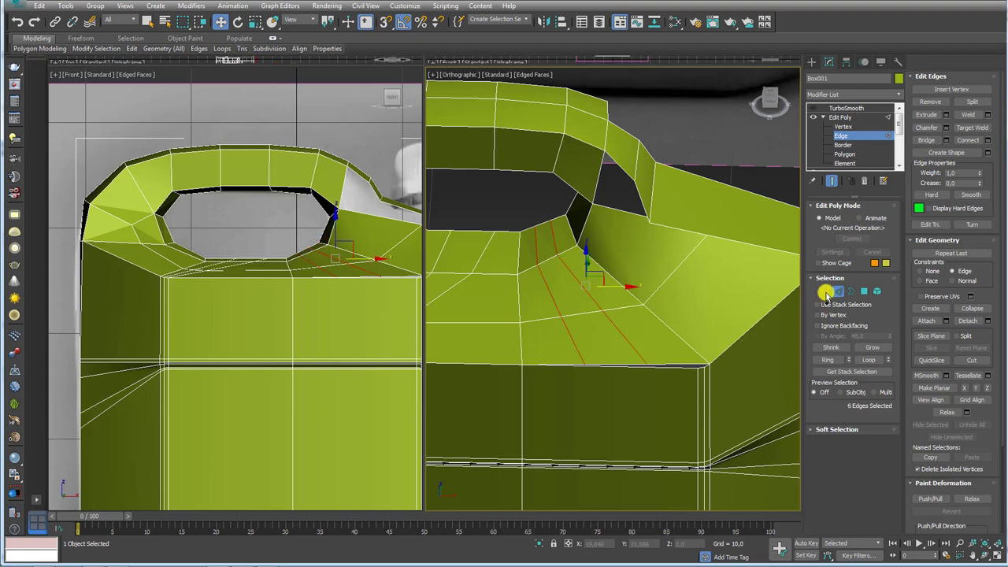
# Target Weld the loose vertex onto the shoulder corner vertex.
pyautogui.click(826, 292)
pyautogui.scroll(3, 641, 315)
pyautogui.scroll(2, 604, 333)
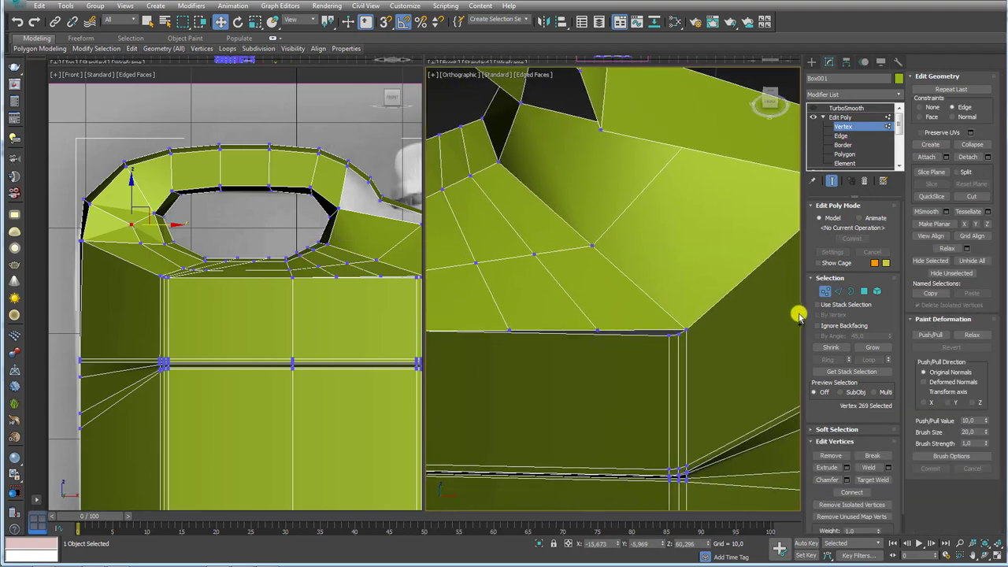
pyautogui.click(871, 477)
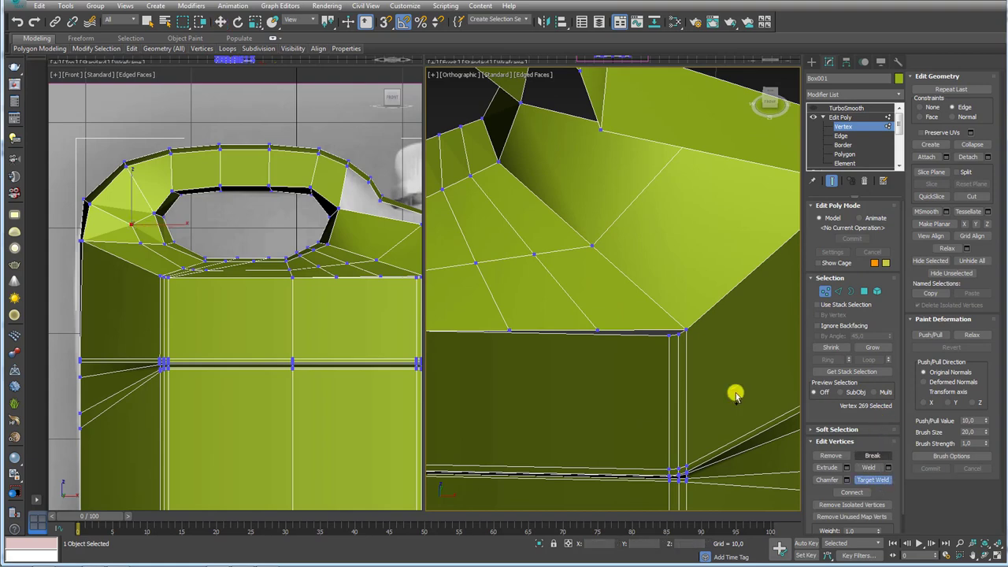
pyautogui.click(676, 336)
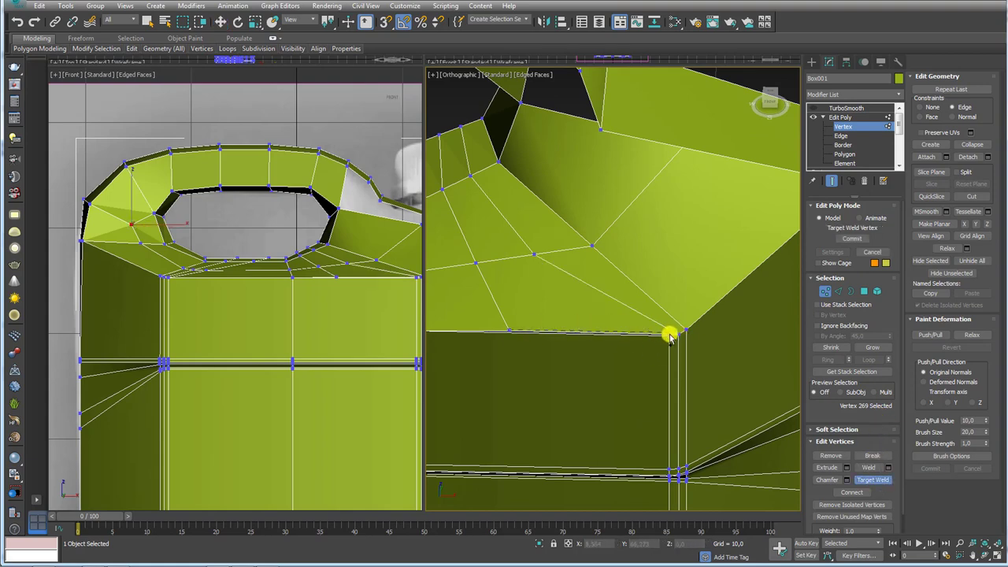
pyautogui.click(670, 334)
# Zoom in and shift the four handle-base vertices slightly left.
pyautogui.rightClick(668, 332)
pyautogui.scroll(-3, 661, 346)
pyautogui.rightClick(651, 346)
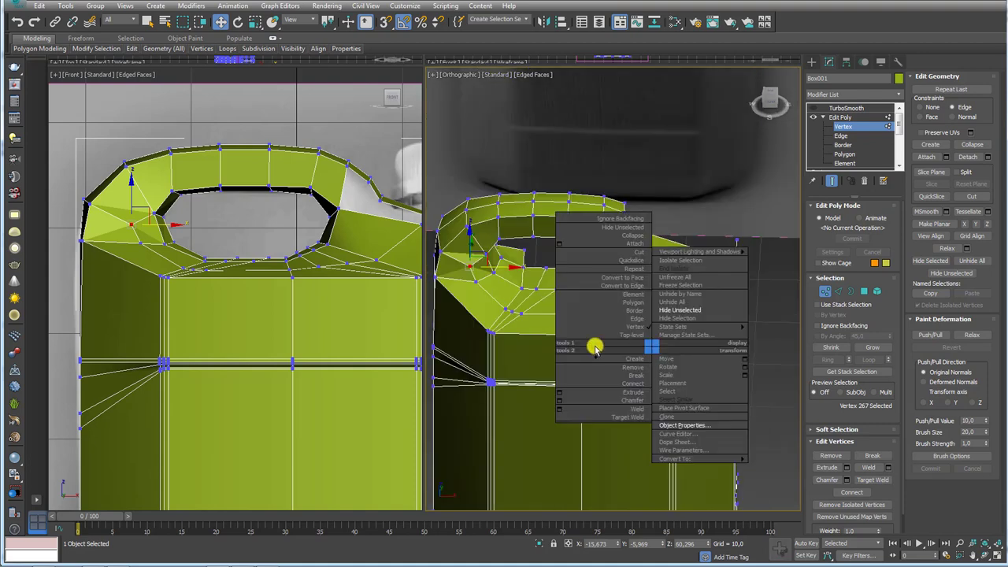
pyautogui.click(573, 345)
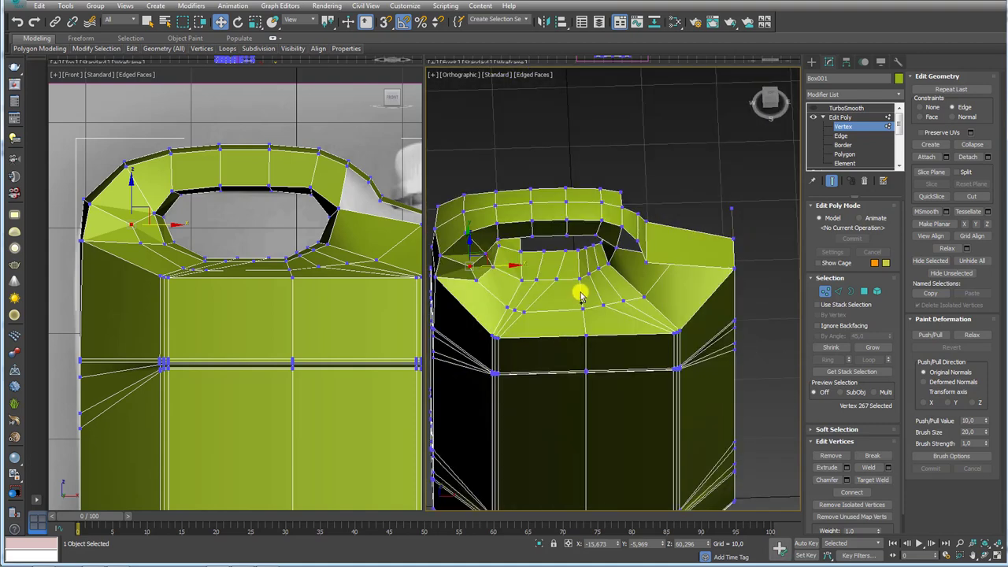
pyautogui.scroll(1, 620, 307)
pyautogui.scroll(1, 627, 301)
pyautogui.scroll(1, 631, 295)
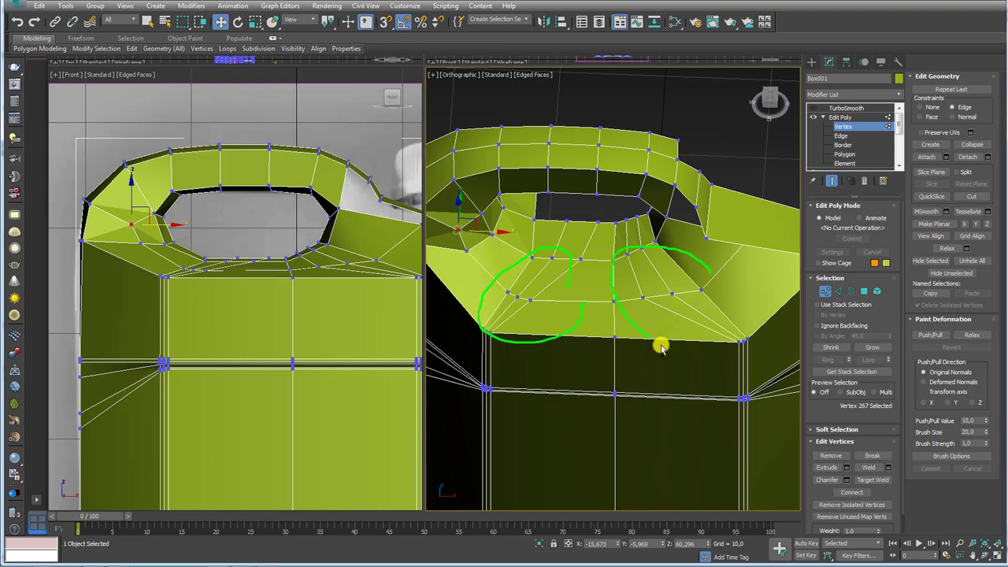
pyautogui.scroll(1, 626, 254)
pyautogui.scroll(1, 622, 237)
pyautogui.scroll(2, 619, 228)
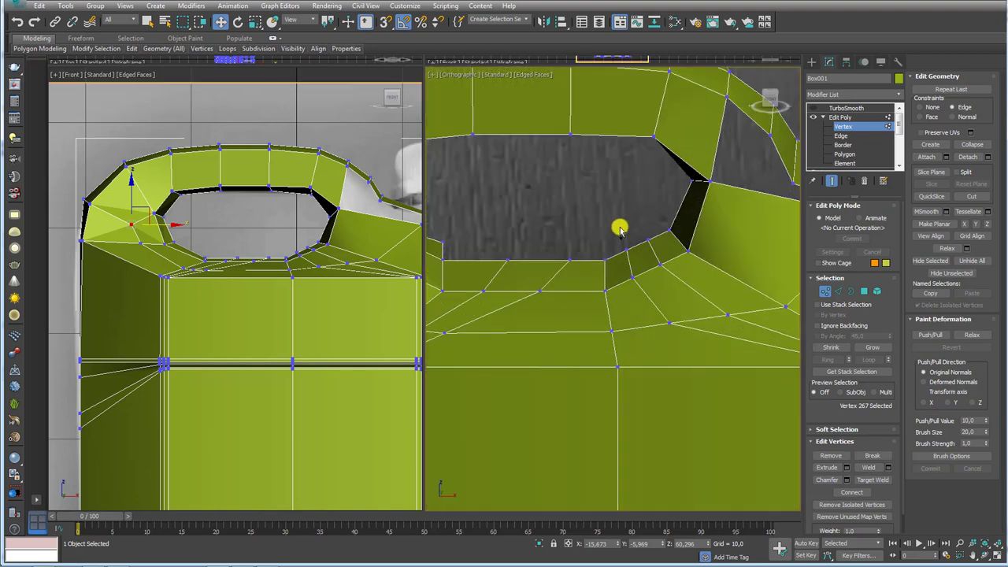
pyautogui.moveTo(623, 230); pyautogui.dragTo(664, 282)
pyautogui.keyDown('alt'); pyautogui.moveTo(653, 271); pyautogui.dragTo(630, 265, button='middle'); pyautogui.keyUp('alt')
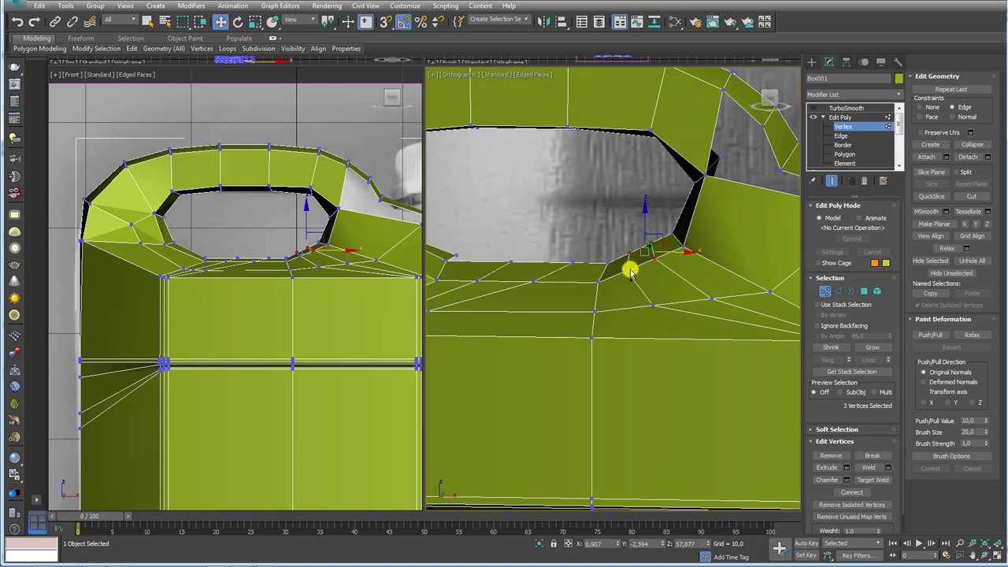
pyautogui.moveTo(660, 246); pyautogui.dragTo(654, 249)
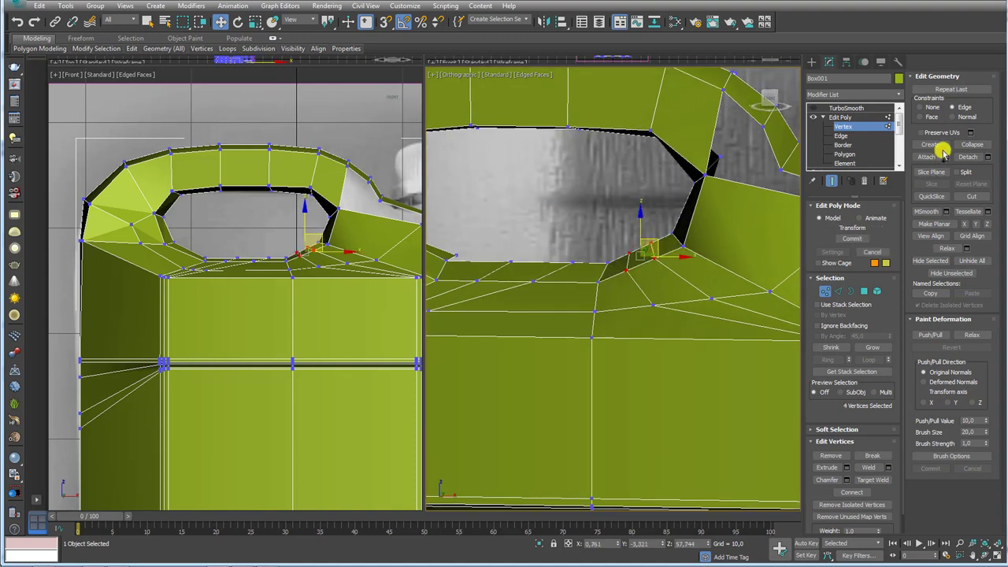
# Set Constraints to None and select the individual vertices around the handle base.
pyautogui.click(929, 106)
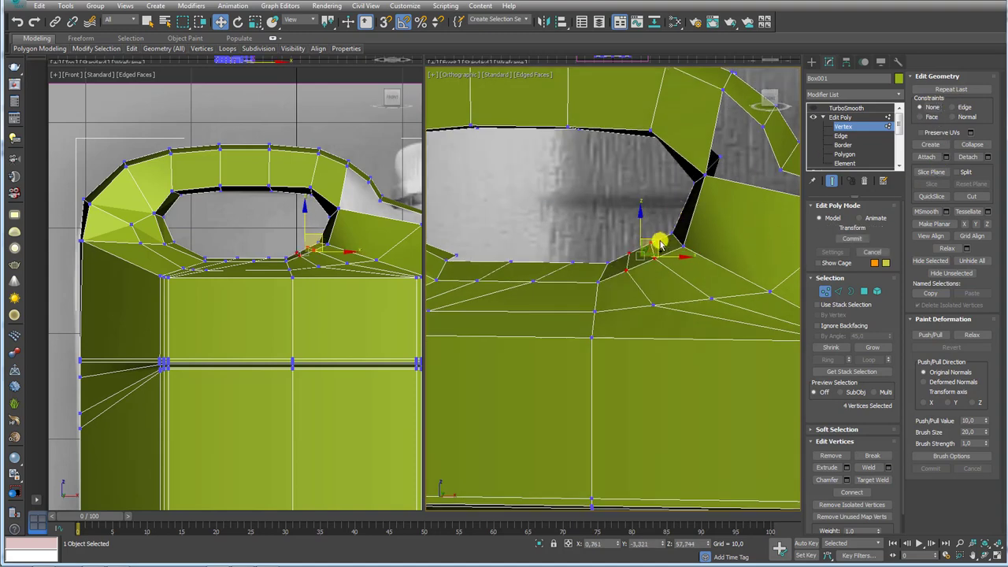
pyautogui.moveTo(665, 244)
pyautogui.keyDown('alt'); pyautogui.mouseDown(button='middle')
pyautogui.moveTo(583, 266)
pyautogui.moveTo(573, 251)
pyautogui.mouseUp(button='middle'); pyautogui.keyUp('alt')
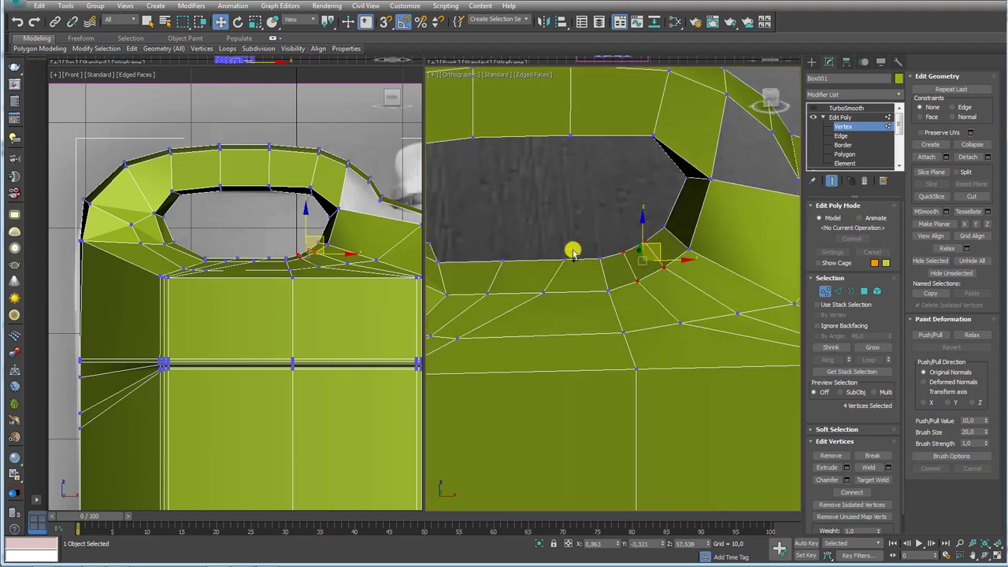
pyautogui.click(573, 250)
pyautogui.moveTo(592, 263)
pyautogui.mouseDown()
pyautogui.moveTo(578, 247)
pyautogui.moveTo(619, 301)
pyautogui.moveTo(635, 273)
pyautogui.mouseUp()
pyautogui.moveTo(610, 275)
pyautogui.keyDown('alt'); pyautogui.mouseDown(button='middle')
pyautogui.moveTo(569, 266)
pyautogui.moveTo(639, 308)
pyautogui.moveTo(613, 318)
pyautogui.moveTo(680, 260)
pyautogui.mouseUp(button='middle'); pyautogui.keyUp('alt')
pyautogui.click(607, 272)
pyautogui.scroll(-3, 613, 318)
pyautogui.scroll(4, 711, 313)
pyautogui.moveTo(711, 313)
pyautogui.keyDown('alt'); pyautogui.mouseDown(button='middle')
pyautogui.moveTo(707, 349)
pyautogui.moveTo(698, 331)
pyautogui.moveTo(662, 321)
pyautogui.mouseUp(button='middle'); pyautogui.keyUp('alt')
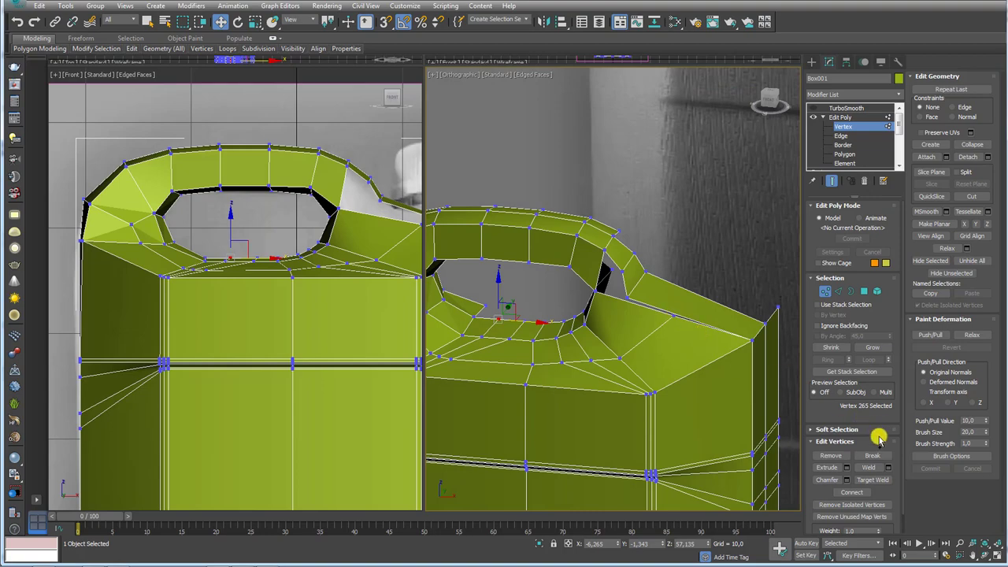
# Target Weld the extra handle-base vertex onto its neighbour.
pyautogui.click(871, 480)
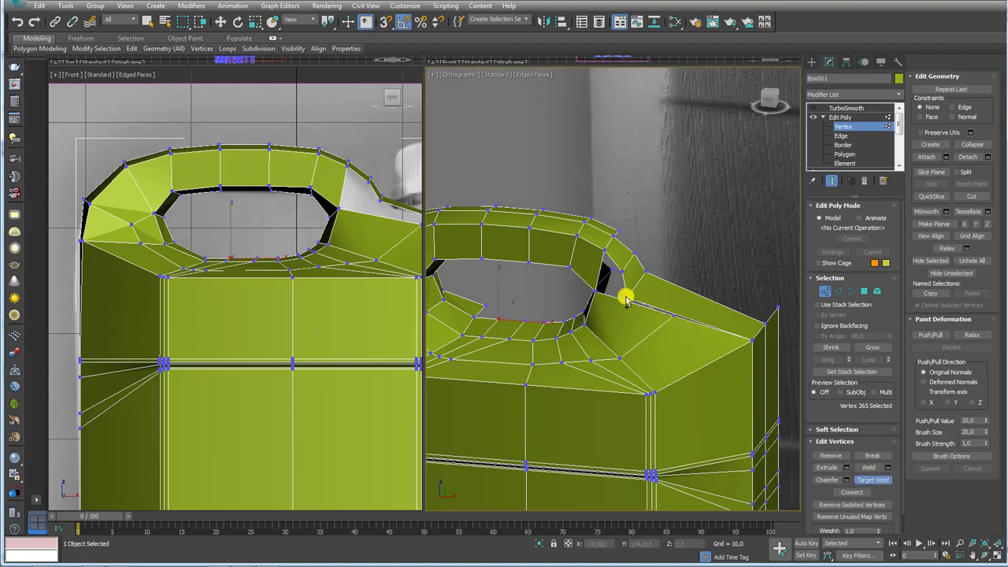
pyautogui.click(626, 301)
pyautogui.moveTo(642, 308)
pyautogui.keyDown('alt'); pyautogui.mouseDown(button='middle')
pyautogui.moveTo(671, 308)
pyautogui.moveTo(635, 261)
pyautogui.mouseUp(button='middle'); pyautogui.keyUp('alt')
pyautogui.rightClick(634, 261)
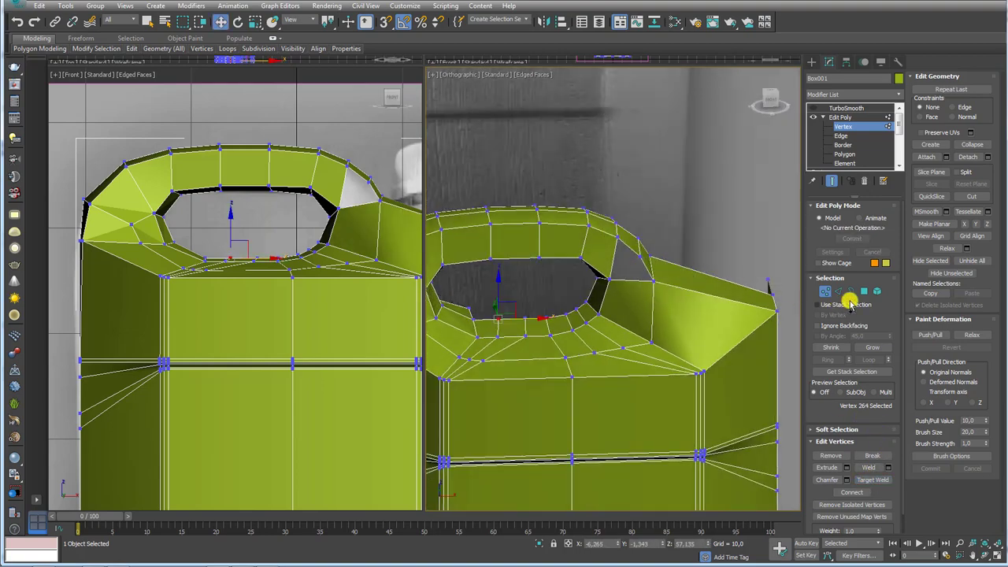
# At Border level, select the open hole beside the handle and Cap it.
pyautogui.click(851, 292)
pyautogui.click(641, 265)
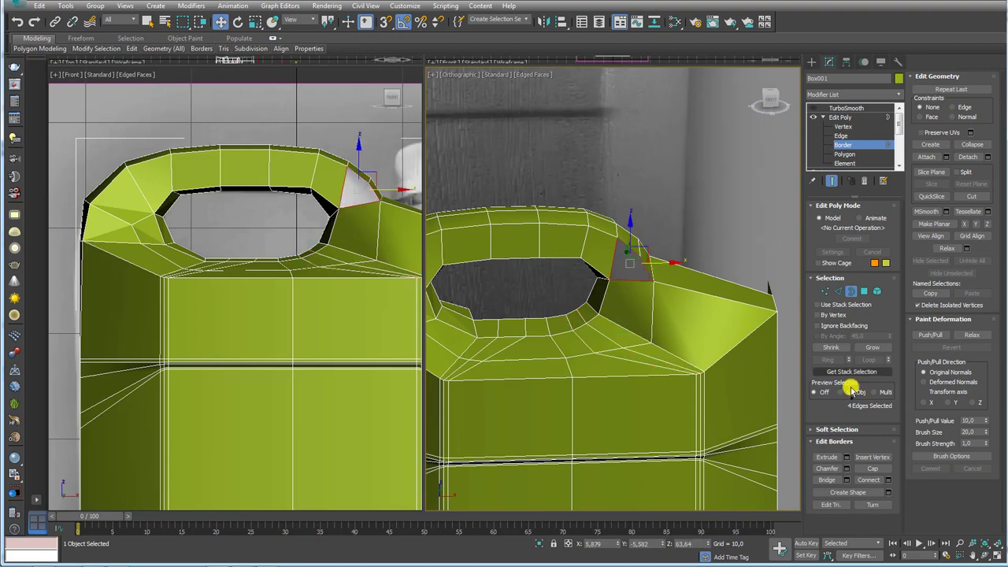
pyautogui.click(862, 470)
pyautogui.keyDown('alt'); pyautogui.moveTo(630, 300); pyautogui.dragTo(664, 320, button='middle'); pyautogui.keyUp('alt')
pyautogui.scroll(3, 634, 280)
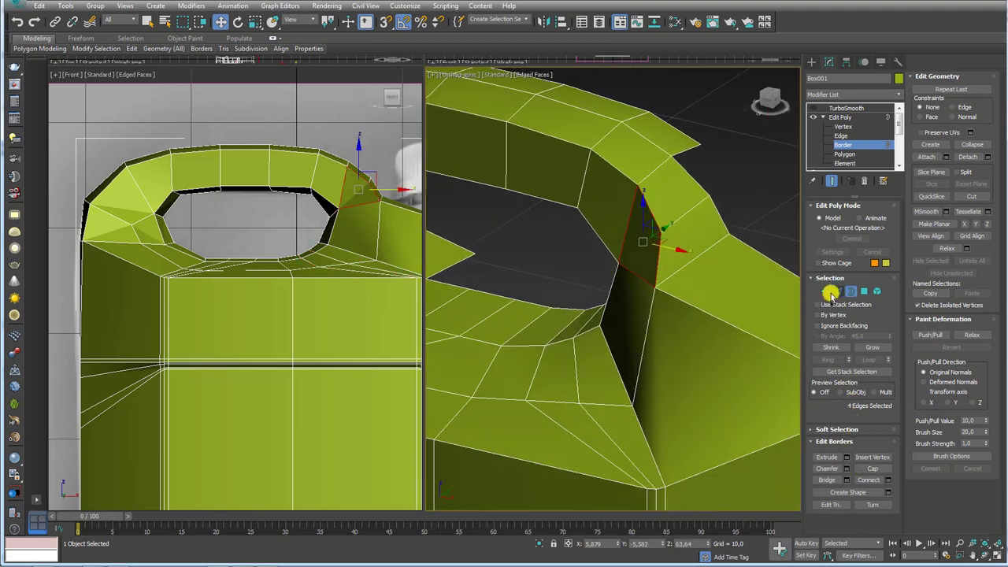
# Return to vertex level and inspect the whole handle top.
pyautogui.click(826, 292)
pyautogui.scroll(-3, 641, 292)
pyautogui.keyDown('alt'); pyautogui.moveTo(694, 252); pyautogui.dragTo(716, 234, button='middle'); pyautogui.keyUp('alt')
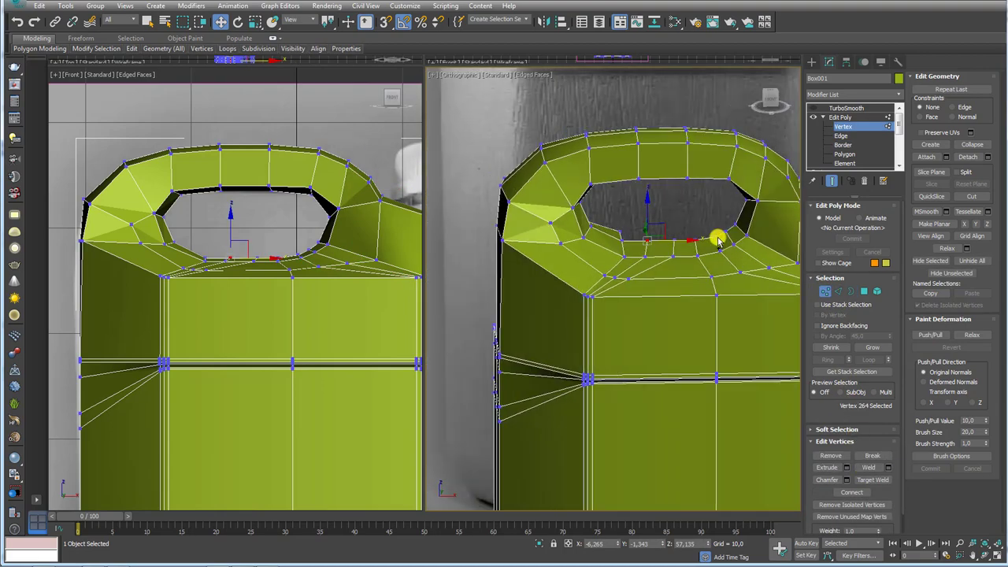
pyautogui.scroll(1, 674, 221)
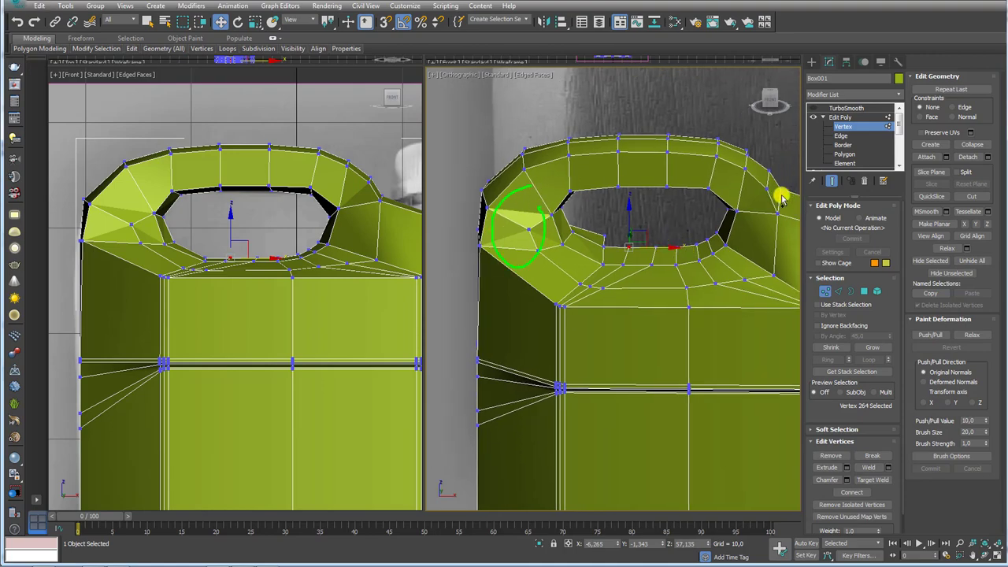
pyautogui.scroll(3, 709, 208)
pyautogui.scroll(2, 694, 204)
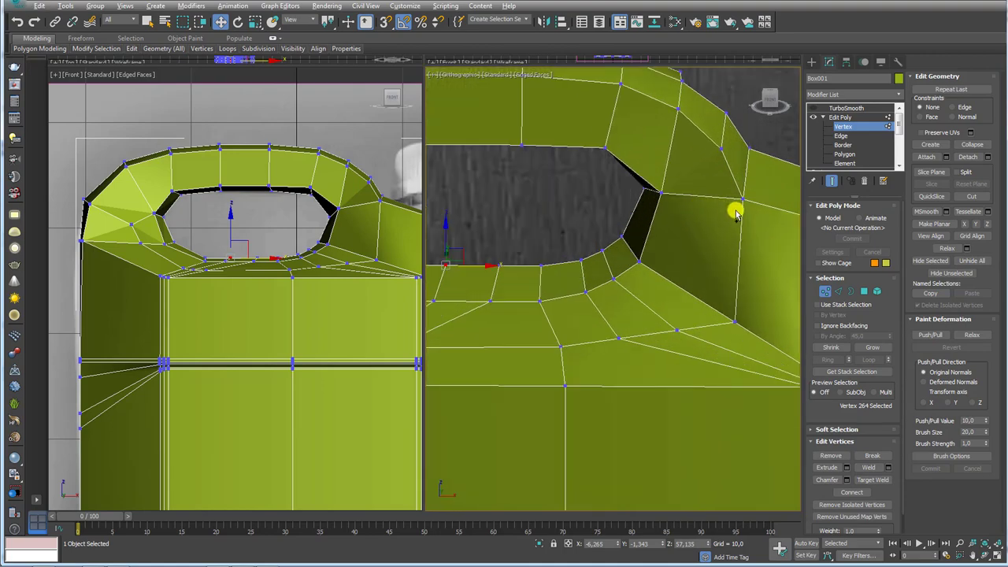
pyautogui.scroll(2, 748, 220)
pyautogui.moveTo(759, 228)
pyautogui.keyDown('alt'); pyautogui.mouseDown(button='middle')
pyautogui.moveTo(736, 261)
pyautogui.moveTo(728, 216)
pyautogui.moveTo(691, 293)
pyautogui.moveTo(746, 284)
pyautogui.moveTo(725, 286)
pyautogui.mouseUp(button='middle'); pyautogui.keyUp('alt')
pyautogui.scroll(-3, 697, 307)
# Preview TurboSmooth on the whole canister, then return to the base Edit Poly.
pyautogui.click(844, 116)
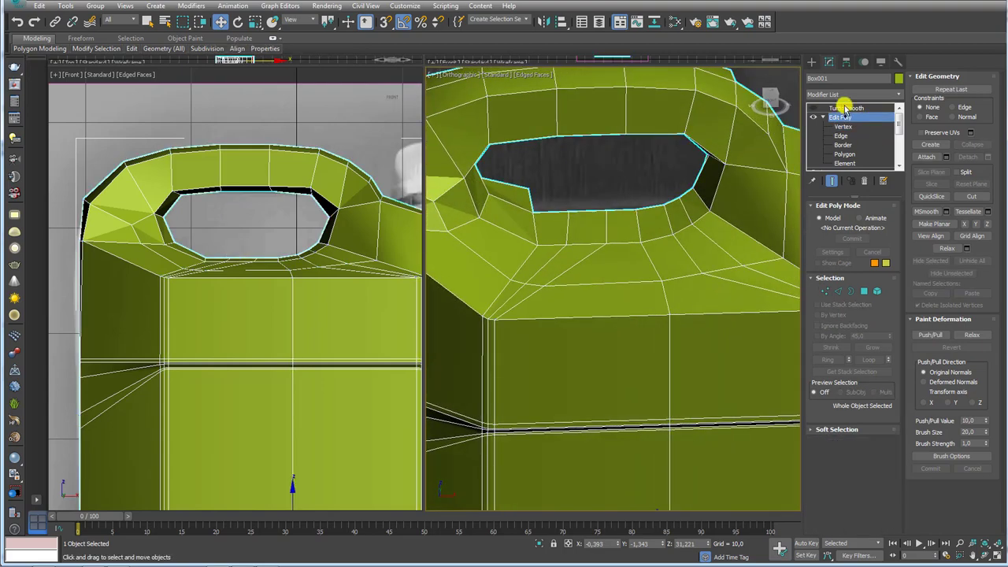
pyautogui.click(844, 108)
pyautogui.click(813, 108)
pyautogui.scroll(-3, 732, 153)
pyautogui.moveTo(732, 153)
pyautogui.keyDown('alt'); pyautogui.mouseDown(button='middle')
pyautogui.moveTo(723, 189)
pyautogui.moveTo(749, 221)
pyautogui.moveTo(772, 176)
pyautogui.moveTo(717, 177)
pyautogui.moveTo(772, 165)
pyautogui.mouseUp(button='middle'); pyautogui.keyUp('alt')
pyautogui.click(839, 116)
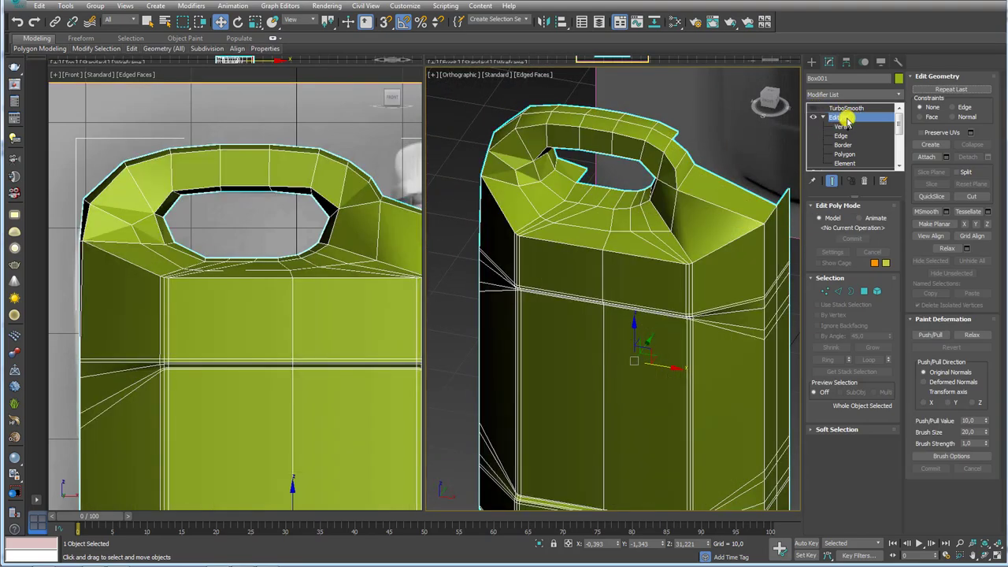
# Add a Symmetry modifier above Edit Poly, mirroring on the Y axis with Flip.
pyautogui.click(891, 102)
pyautogui.moveTo(900, 111); pyautogui.dragTo(903, 370)
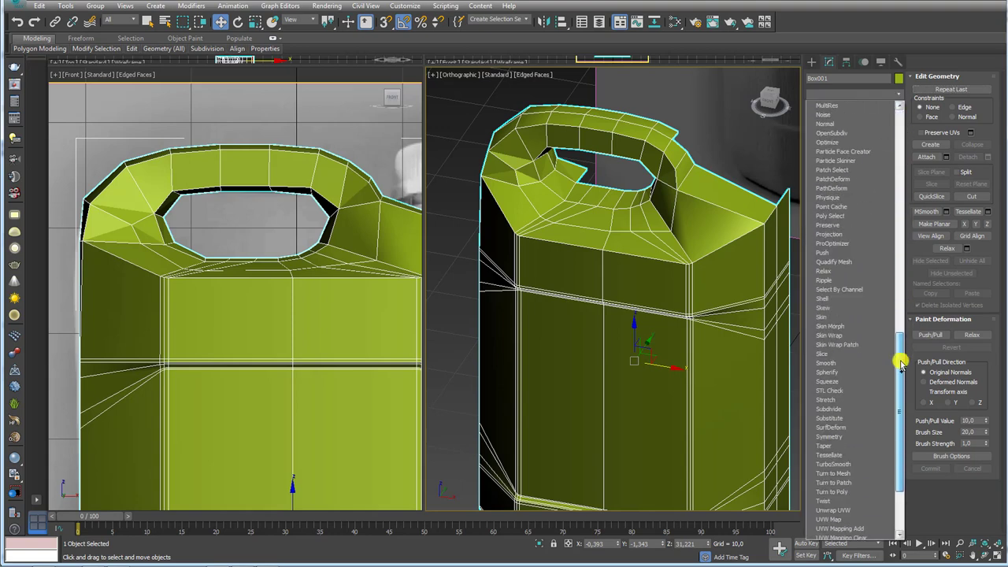
pyautogui.click(829, 345)
pyautogui.scroll(-3, 716, 263)
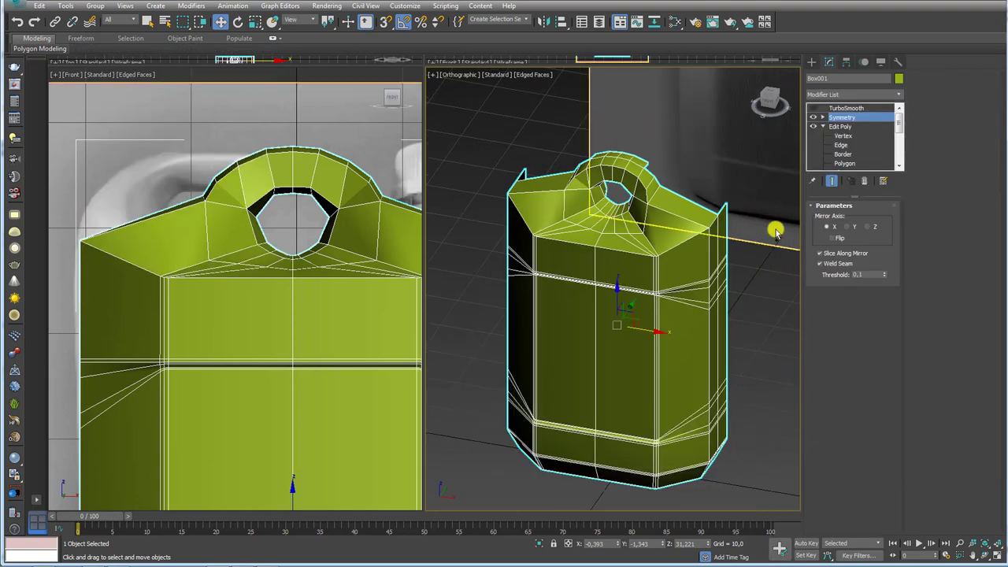
pyautogui.click(851, 226)
pyautogui.click(832, 238)
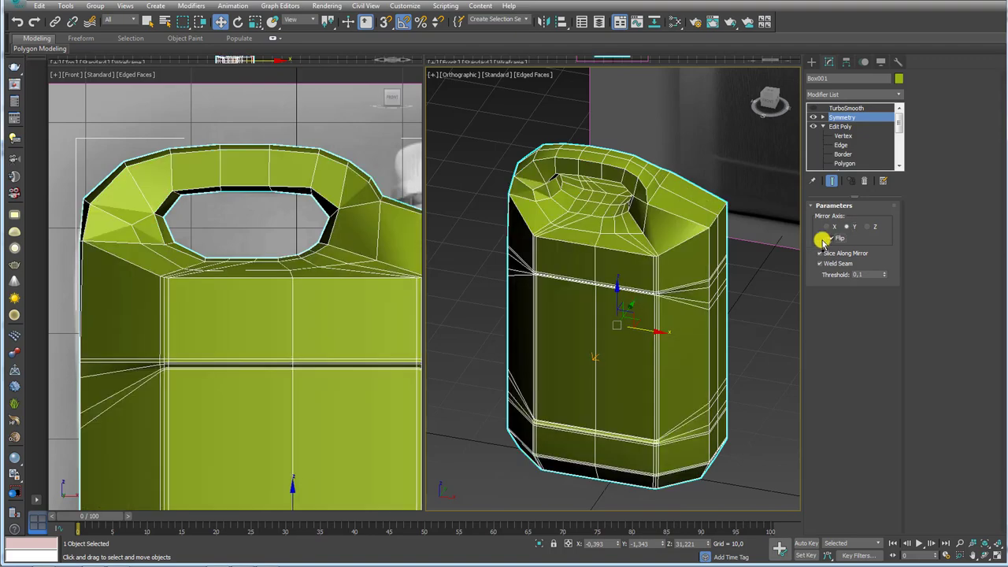
# Check the mirrored canister with TurboSmooth on, then turn it off with edged faces restored.
pyautogui.moveTo(704, 263)
pyautogui.keyDown('alt'); pyautogui.mouseDown(button='middle')
pyautogui.moveTo(699, 313)
pyautogui.moveTo(842, 139)
pyautogui.mouseUp(button='middle'); pyautogui.keyUp('alt')
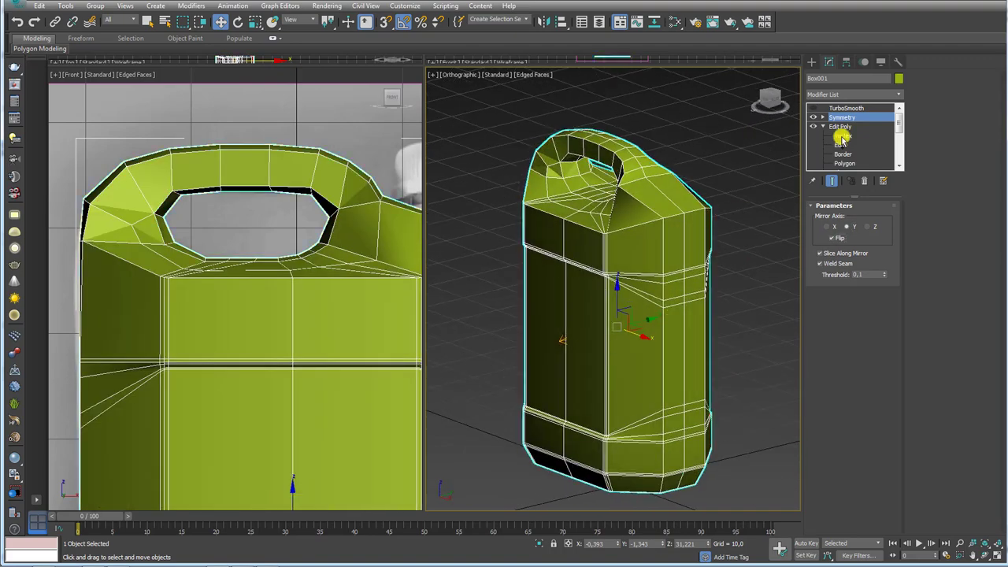
pyautogui.click(814, 108)
pyautogui.moveTo(592, 228)
pyautogui.keyDown('alt'); pyautogui.mouseDown(button='middle')
pyautogui.moveTo(768, 292)
pyautogui.moveTo(736, 318)
pyautogui.moveTo(725, 308)
pyautogui.moveTo(736, 286)
pyautogui.moveTo(704, 304)
pyautogui.moveTo(686, 207)
pyautogui.mouseUp(button='middle'); pyautogui.keyUp('alt')
pyautogui.press('F4')
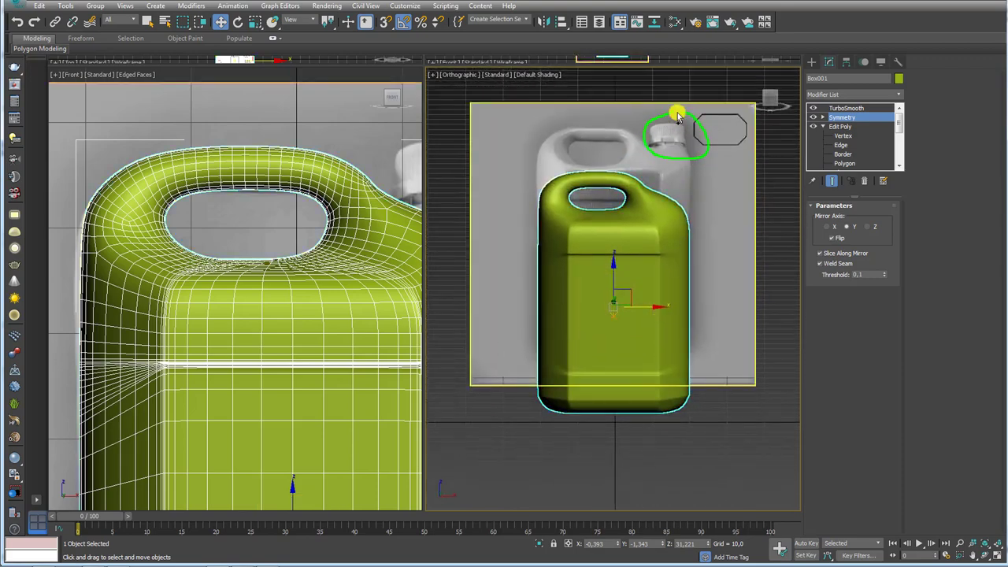
pyautogui.moveTo(729, 117)
pyautogui.keyDown('alt'); pyautogui.mouseDown(button='middle')
pyautogui.moveTo(639, 213)
pyautogui.moveTo(646, 234)
pyautogui.moveTo(714, 248)
pyautogui.moveTo(844, 134)
pyautogui.mouseUp(button='middle'); pyautogui.keyUp('alt')
pyautogui.scroll(5, 646, 234)
pyautogui.click(814, 108)
pyautogui.press('F4')
# Create a small Standard Primitives cylinder (radius 4.715, height 9.407) beside the can.
pyautogui.click(812, 61)
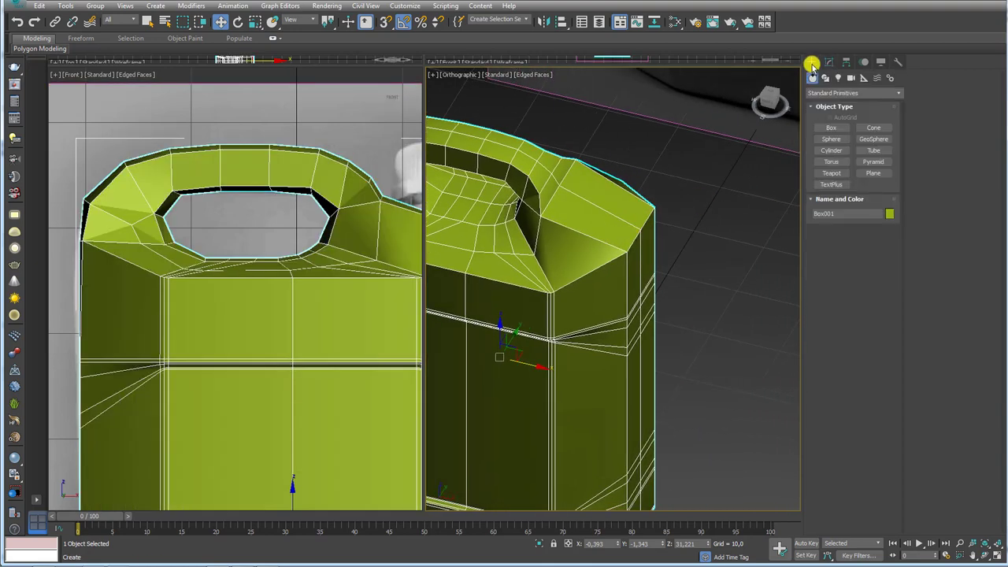
pyautogui.keyDown('alt'); pyautogui.moveTo(583, 277); pyautogui.dragTo(593, 291, button='middle'); pyautogui.keyUp('alt')
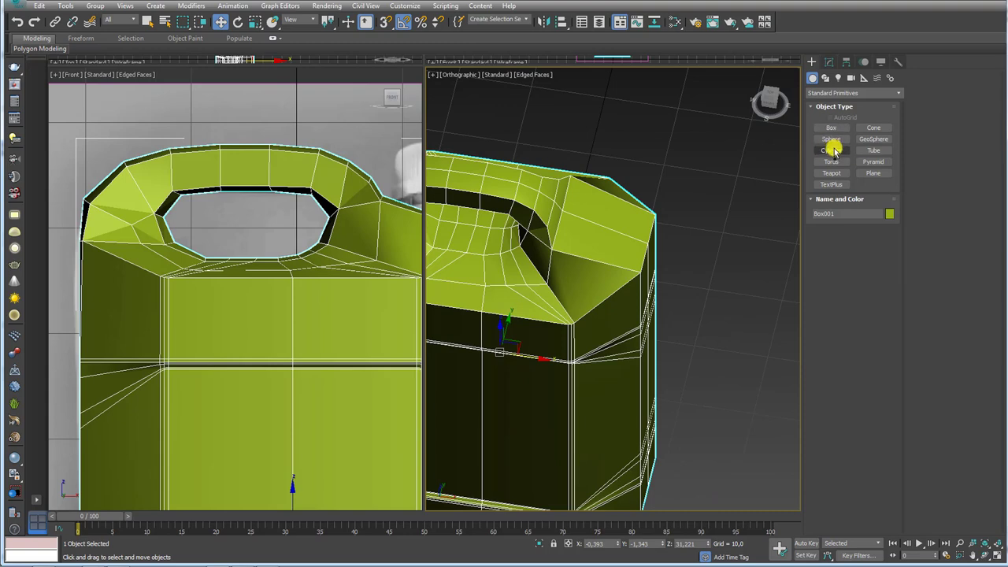
pyautogui.click(833, 149)
pyautogui.scroll(-2, 654, 255)
pyautogui.scroll(-4, 655, 254)
pyautogui.moveTo(671, 306); pyautogui.dragTo(683, 308)
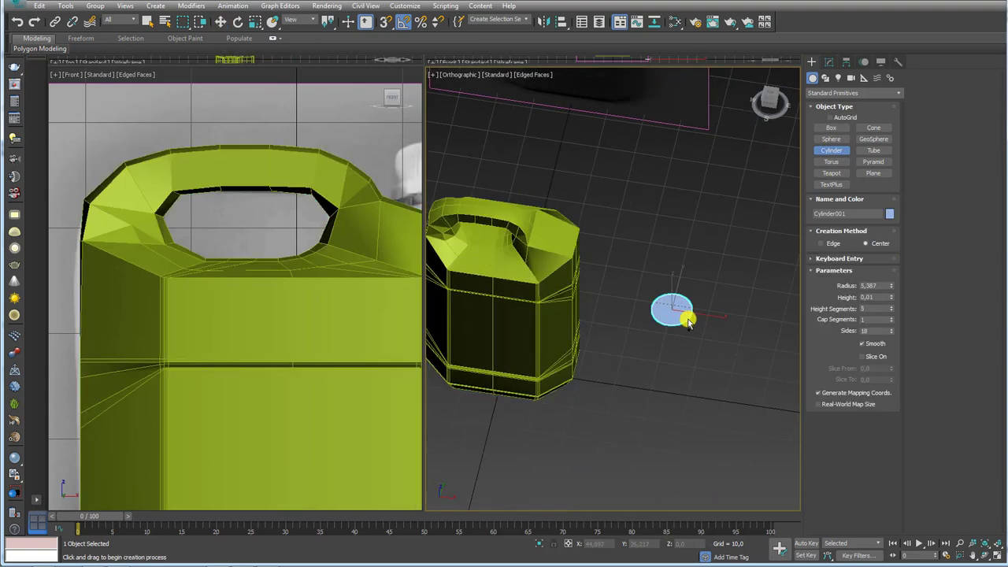
pyautogui.click(689, 305)
pyautogui.click(691, 281)
pyautogui.moveTo(691, 281)
pyautogui.keyDown('alt'); pyautogui.mouseDown(button='middle')
pyautogui.moveTo(707, 266)
pyautogui.moveTo(649, 331)
pyautogui.moveTo(699, 336)
pyautogui.moveTo(643, 167)
pyautogui.mouseUp(button='middle'); pyautogui.keyUp('alt')
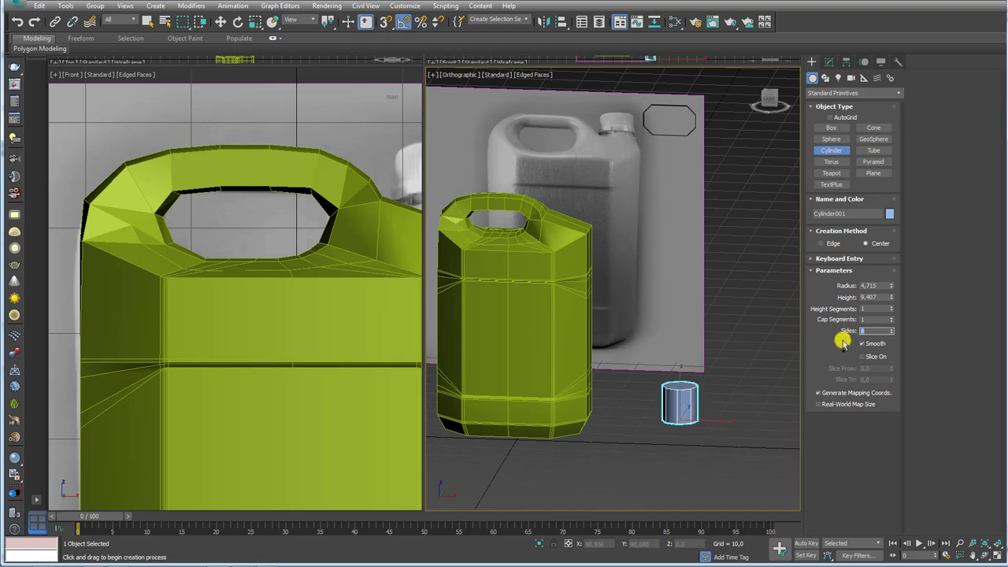
pyautogui.press('w')
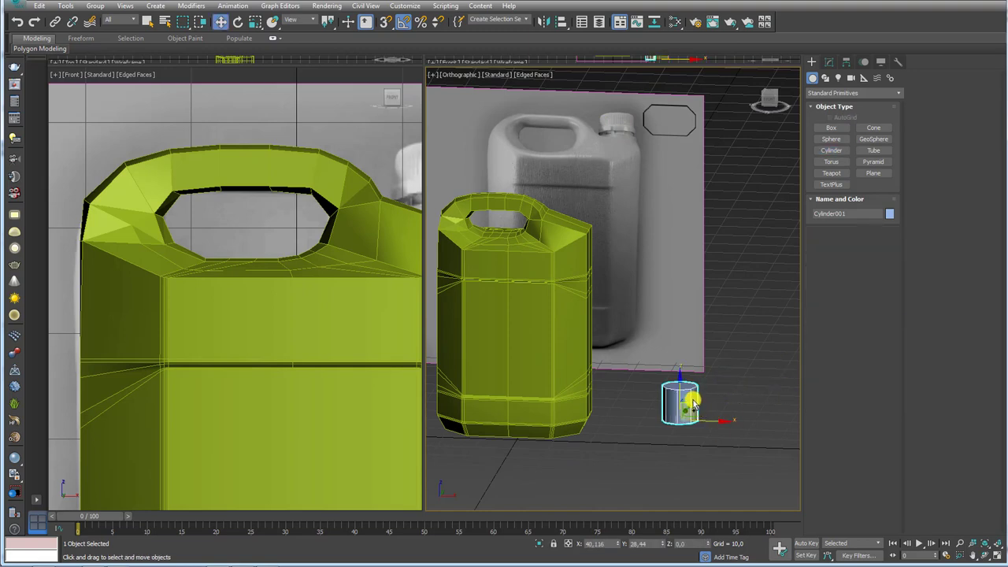
pyautogui.moveTo(691, 412)
pyautogui.keyDown('alt'); pyautogui.mouseDown(button='middle')
pyautogui.moveTo(657, 344)
pyautogui.moveTo(520, 189)
pyautogui.mouseUp(button='middle'); pyautogui.keyUp('alt')
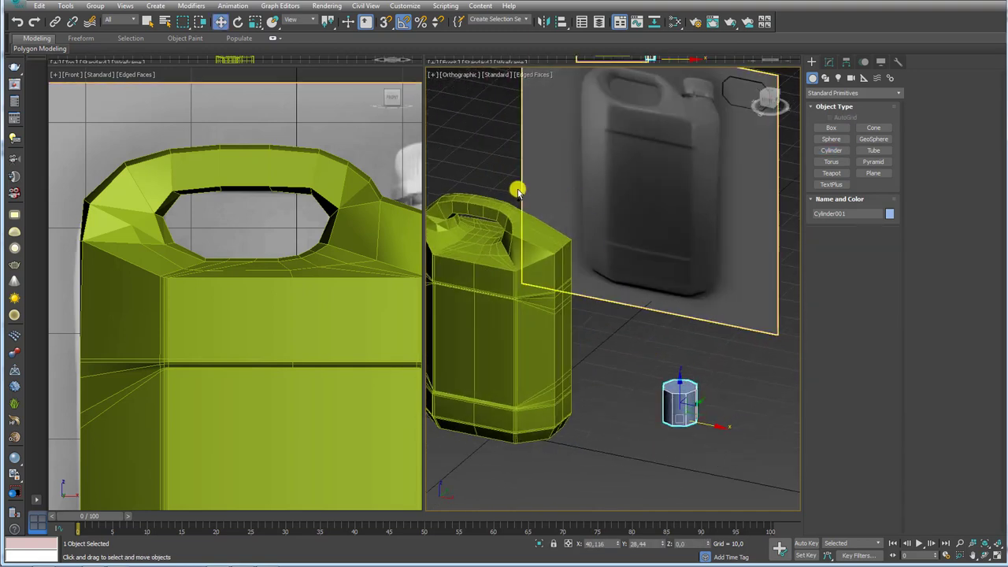
# Align the cylinder to the jerrycan on X, Y and Z position, pivot point to pivot point.
pyautogui.click(563, 22)
pyautogui.click(547, 281)
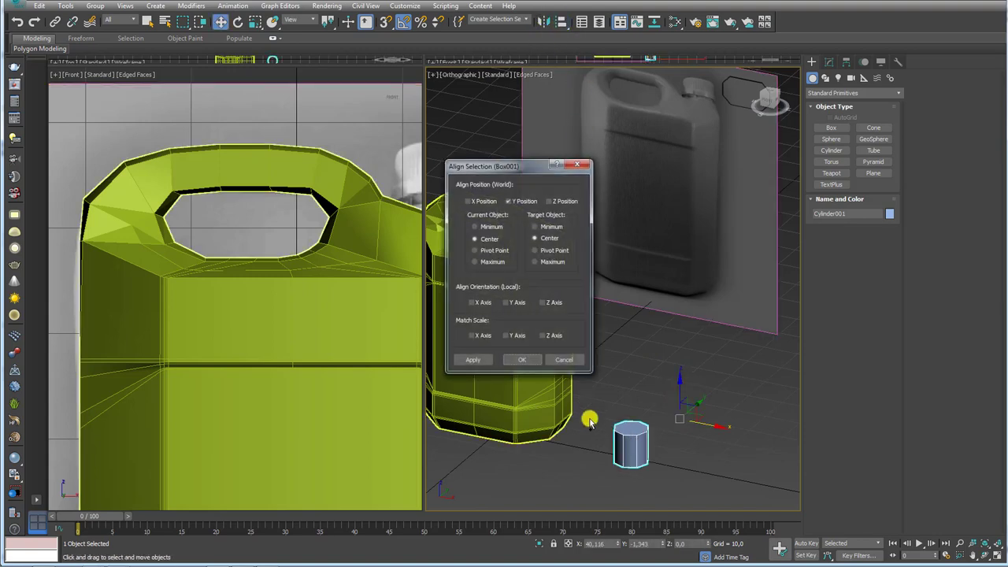
pyautogui.click(478, 201)
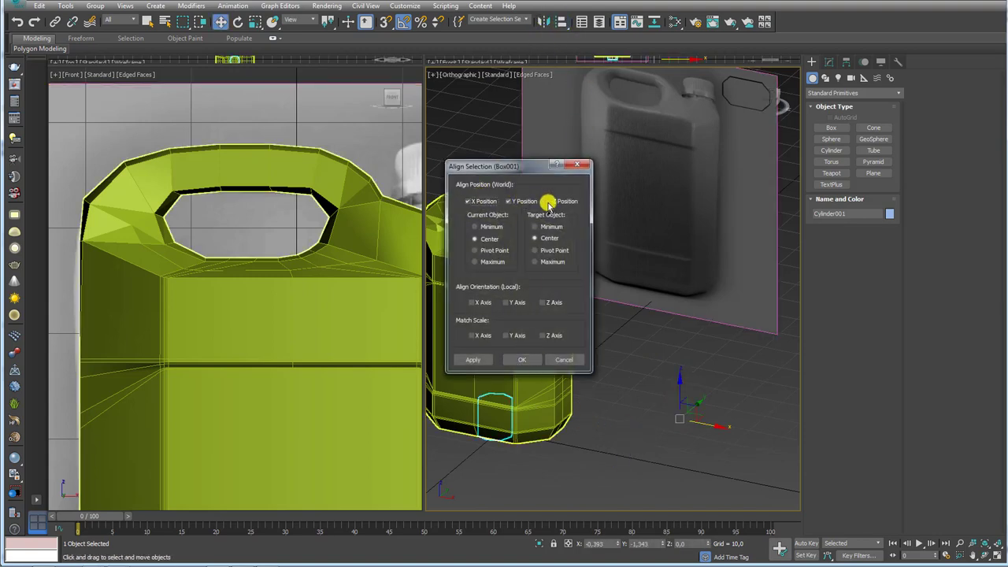
pyautogui.click(546, 201)
pyautogui.click(482, 250)
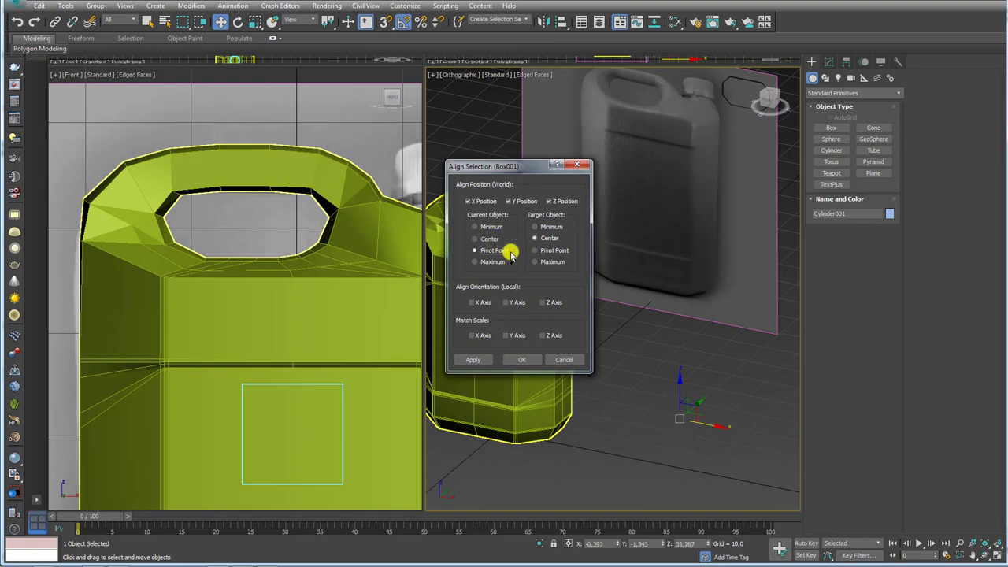
pyautogui.click(542, 251)
# In Front view, raise the cylinder and fine-tune its height so it sits in the jerrycan's neck.
pyautogui.hotkey('shift', 'z')
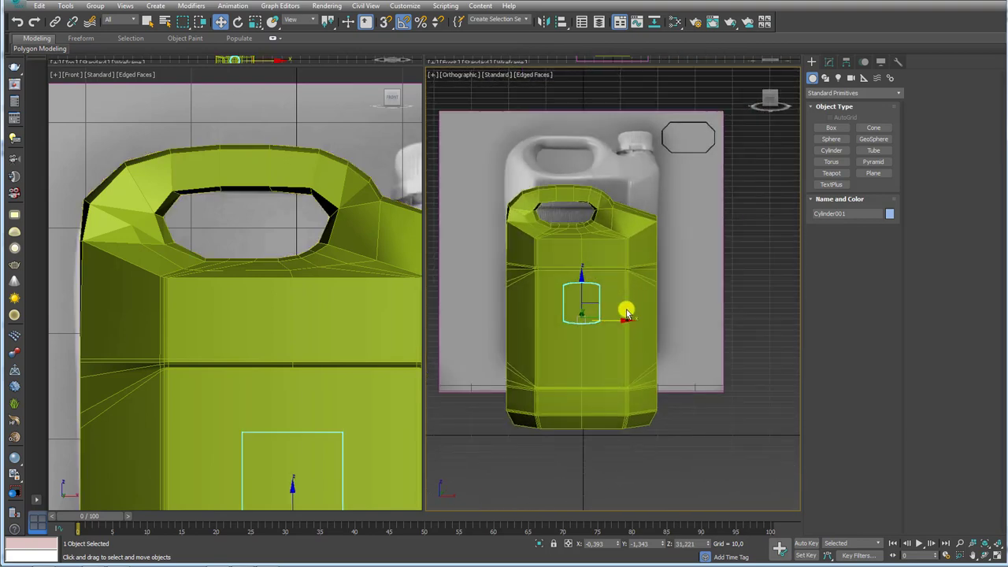
pyautogui.moveTo(601, 300); pyautogui.dragTo(650, 207)
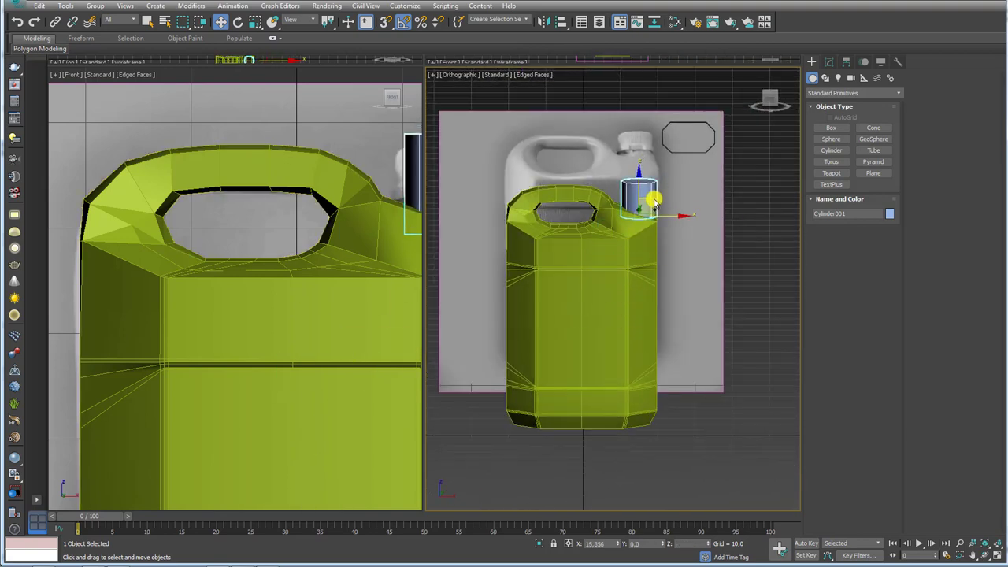
pyautogui.scroll(-3, 268, 193)
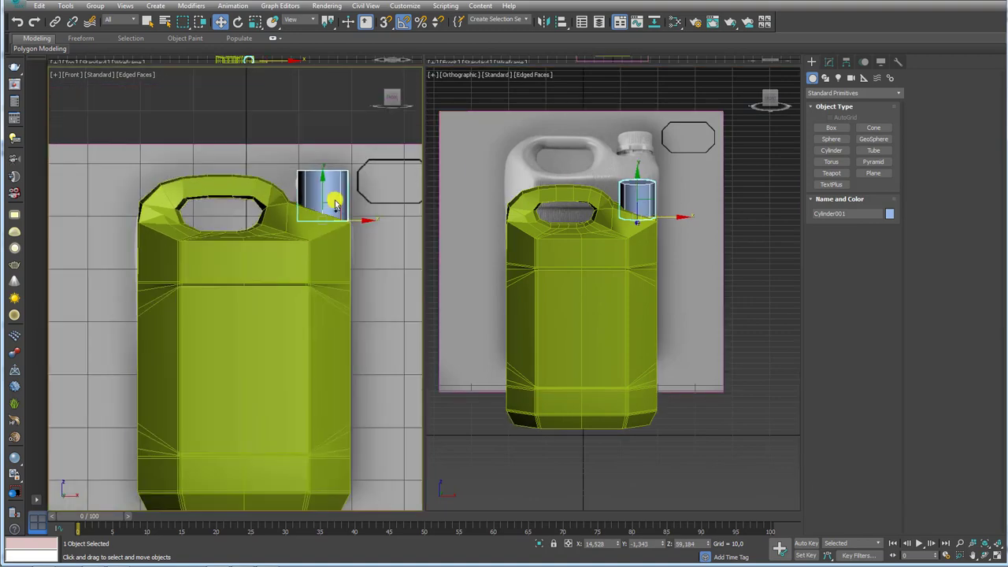
pyautogui.moveTo(333, 198); pyautogui.dragTo(334, 240)
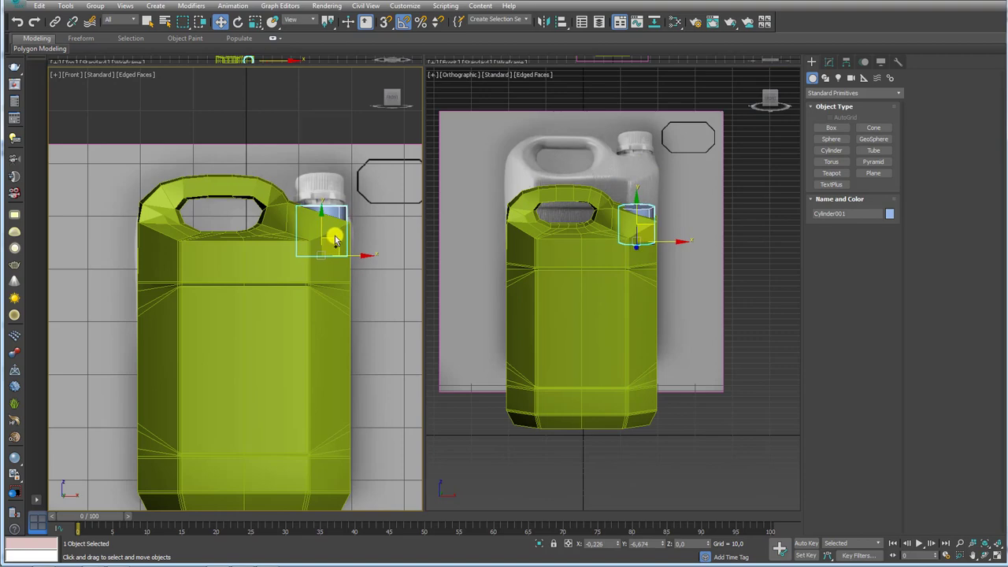
pyautogui.scroll(4, 320, 197)
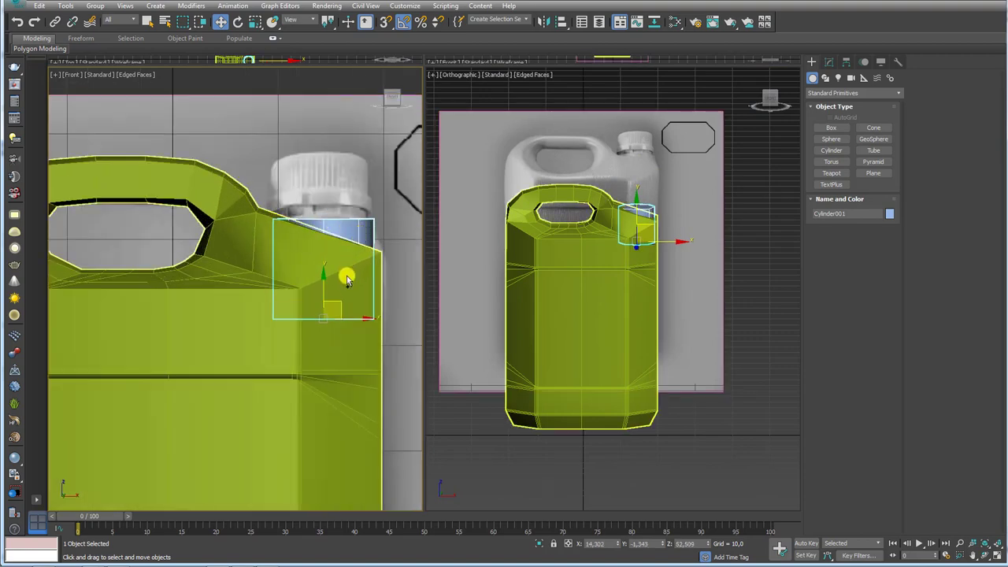
pyautogui.moveTo(337, 314); pyautogui.dragTo(339, 305)
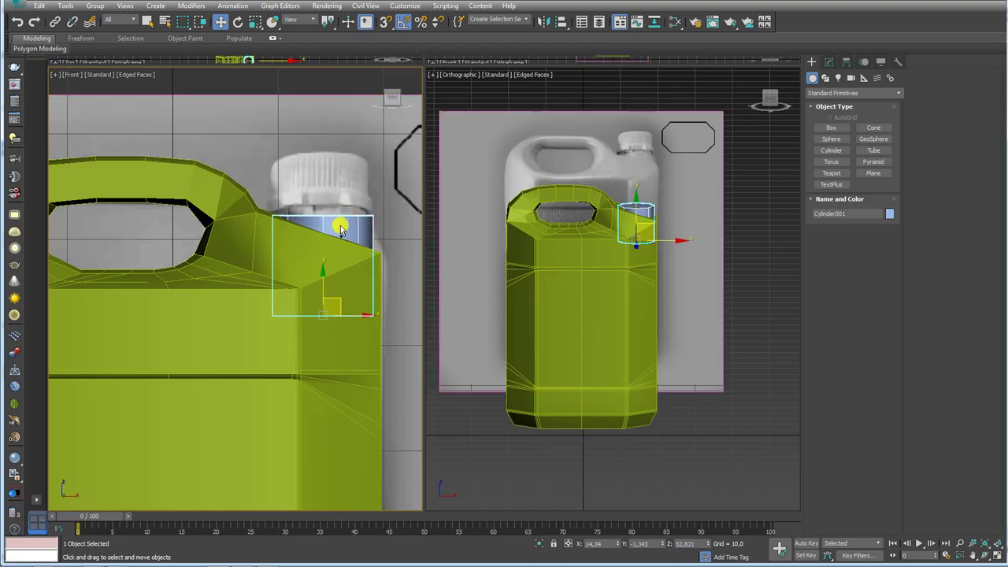
pyautogui.click(262, 231)
# Add an Edit Poly modifier above Symmetry on the jerrycan's stack.
pyautogui.click(828, 62)
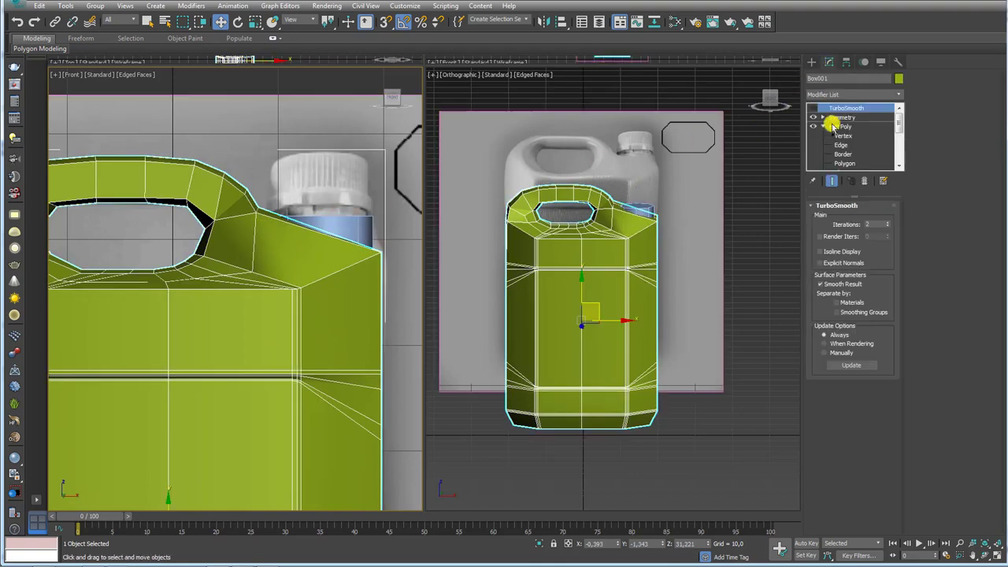
pyautogui.click(840, 117)
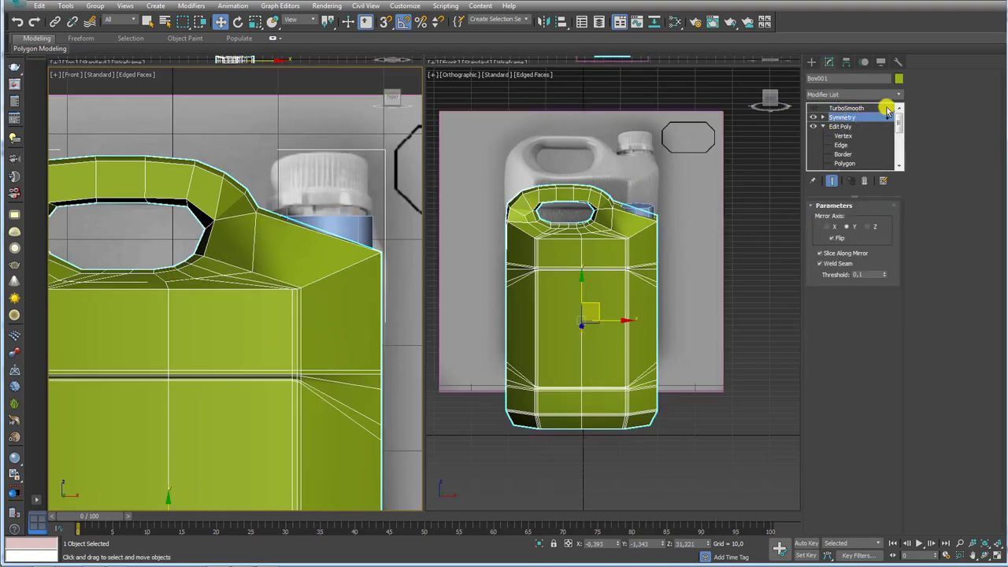
pyautogui.click(902, 96)
pyautogui.scroll(-5, 867, 197)
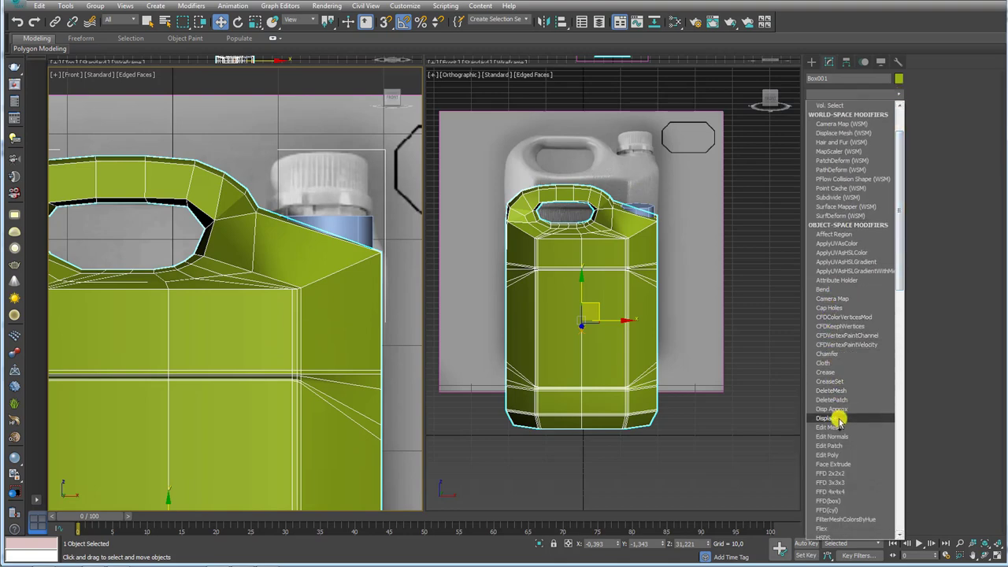
pyautogui.click(833, 454)
# Reposition the two shoulder vertices beside the handle around the cap in Vertex mode.
pyautogui.click(835, 291)
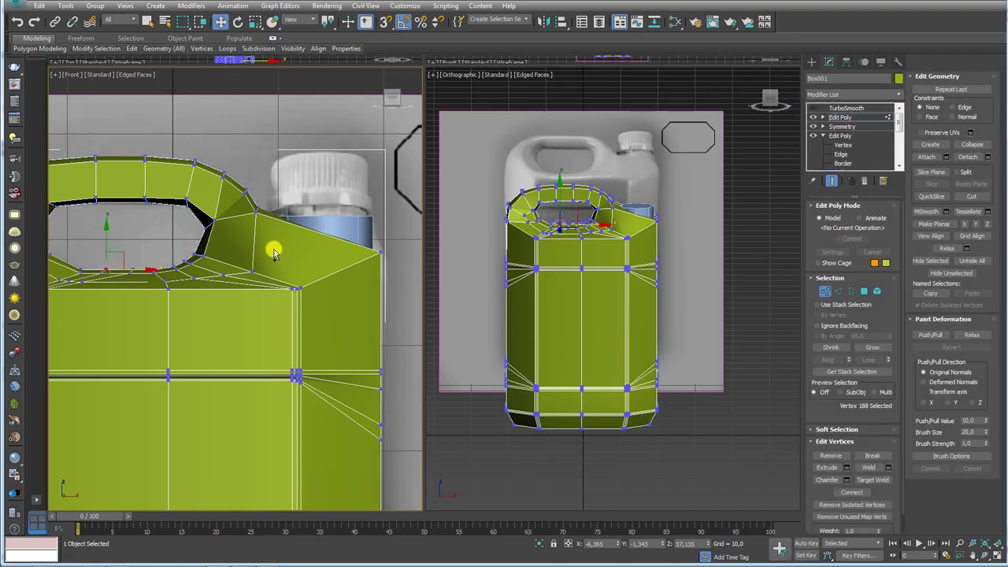
pyautogui.scroll(2, 260, 240)
pyautogui.scroll(2, 248, 236)
pyautogui.moveTo(288, 223); pyautogui.dragTo(287, 224)
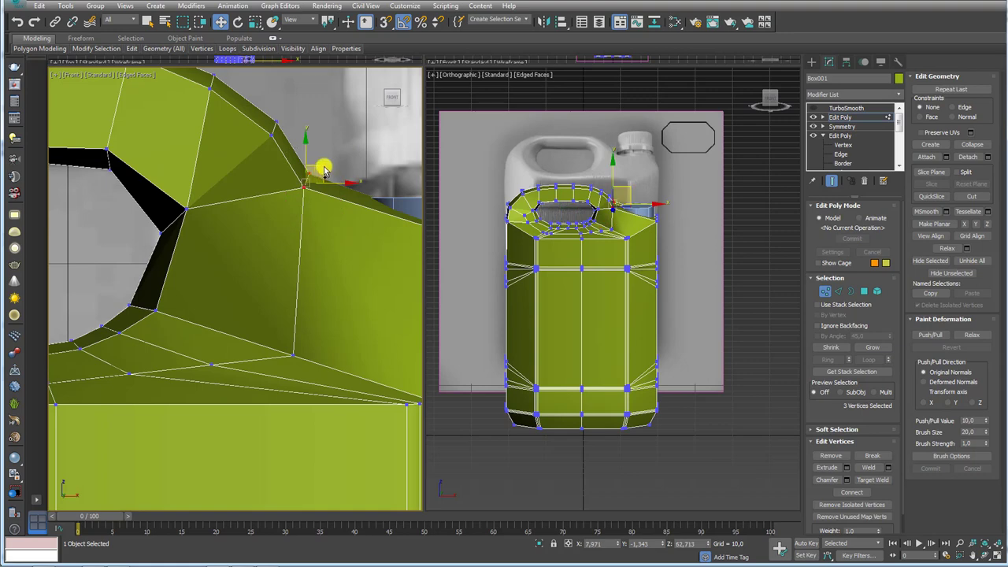
pyautogui.moveTo(326, 173); pyautogui.dragTo(348, 199)
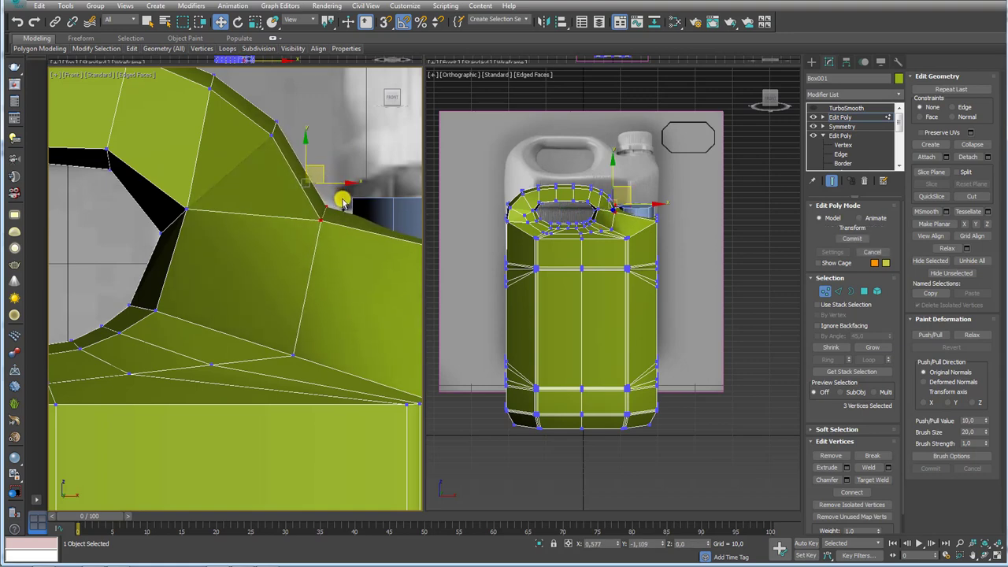
pyautogui.click(276, 132)
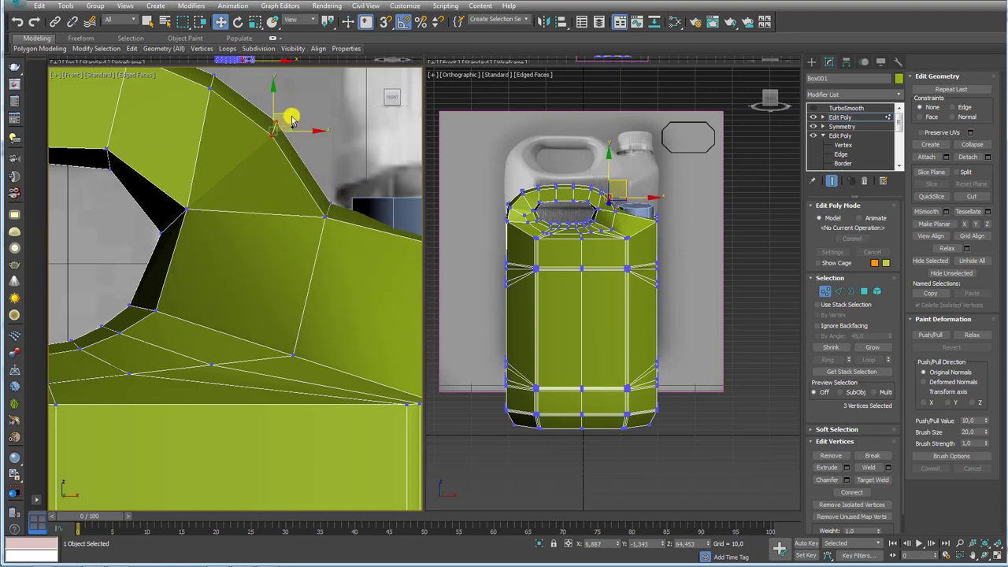
pyautogui.moveTo(292, 120)
pyautogui.mouseDown()
pyautogui.moveTo(304, 134)
pyautogui.moveTo(292, 149)
pyautogui.mouseUp()
pyautogui.scroll(-2, 295, 161)
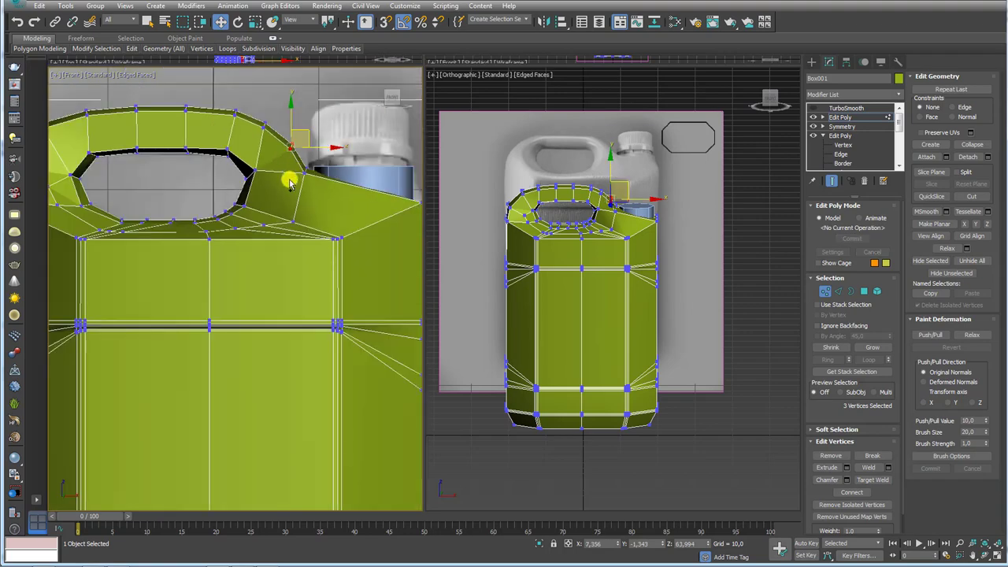
pyautogui.moveTo(289, 183)
pyautogui.keyDown('alt'); pyautogui.mouseDown(button='middle')
pyautogui.moveTo(265, 198)
pyautogui.moveTo(381, 197)
pyautogui.moveTo(377, 212)
pyautogui.mouseUp(button='middle'); pyautogui.keyUp('alt')
pyautogui.click(838, 291)
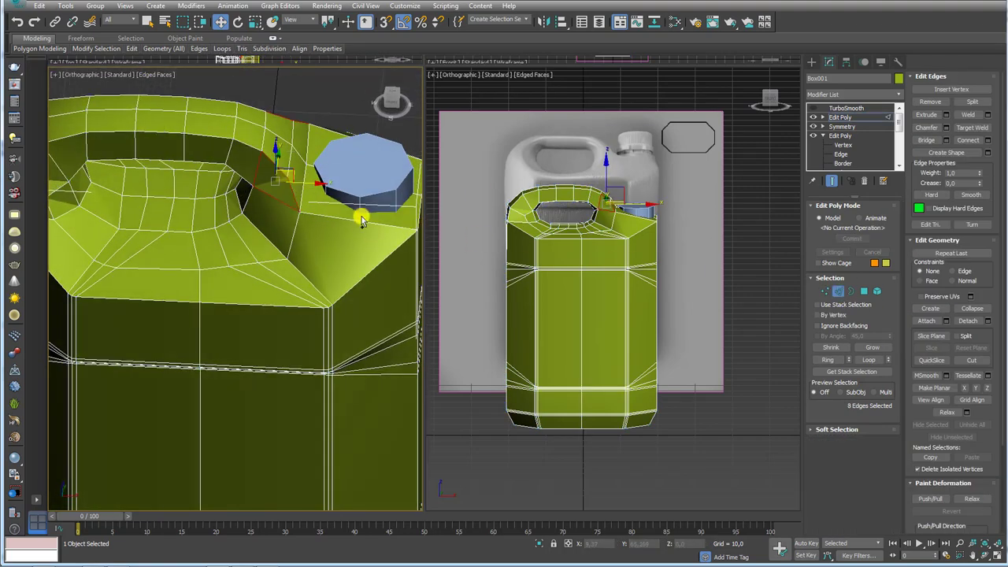
pyautogui.click(354, 223)
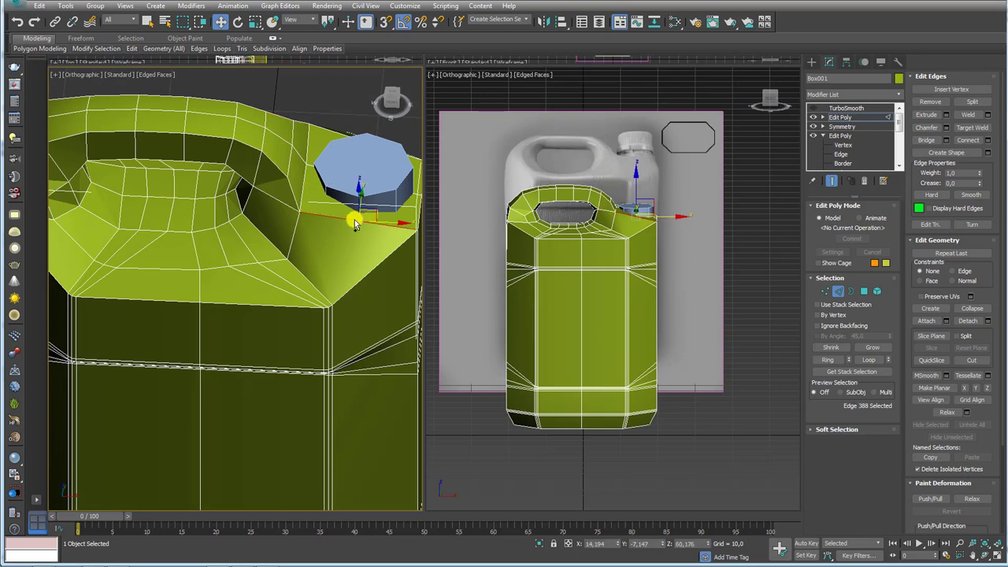
pyautogui.click(827, 360)
pyautogui.keyDown('alt'); pyautogui.moveTo(410, 206); pyautogui.dragTo(275, 259, button='middle'); pyautogui.keyUp('alt')
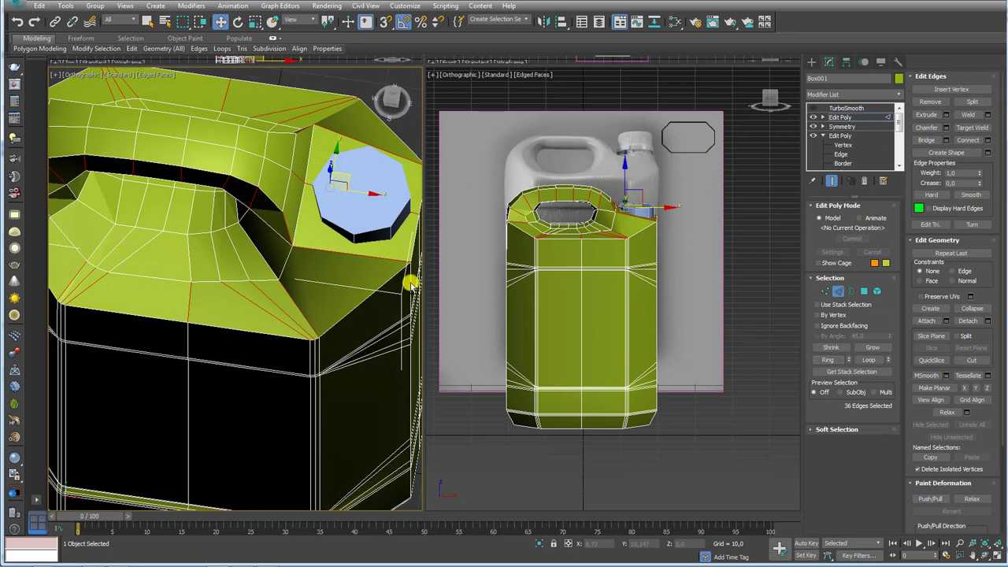
pyautogui.keyDown('alt'); pyautogui.moveTo(383, 284); pyautogui.dragTo(365, 266, button='middle'); pyautogui.keyUp('alt')
pyautogui.click(533, 542)
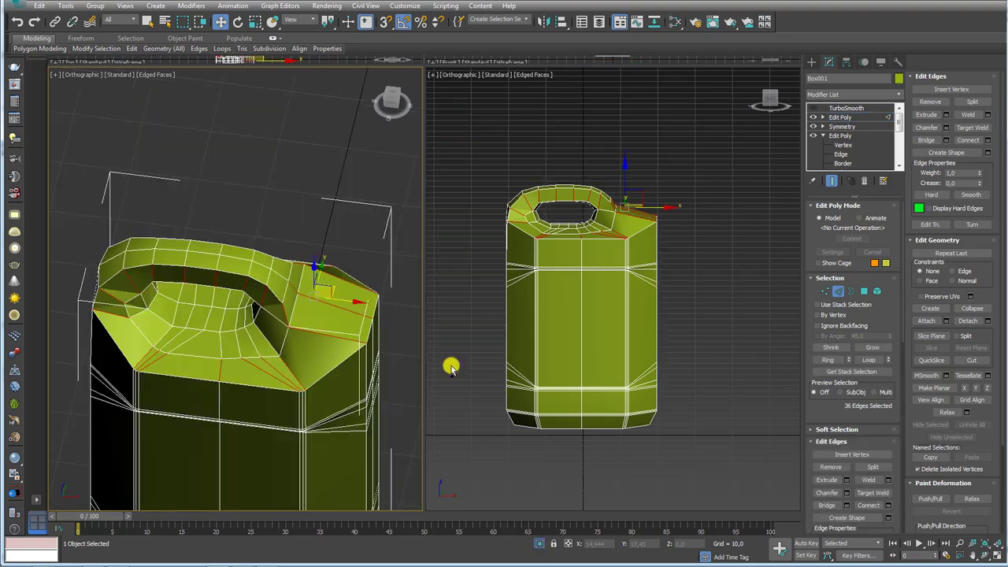
pyautogui.moveTo(344, 318)
pyautogui.keyDown('alt'); pyautogui.mouseDown(button='middle')
pyautogui.moveTo(271, 370)
pyautogui.moveTo(413, 330)
pyautogui.mouseUp(button='middle'); pyautogui.keyUp('alt')
pyautogui.hotkey('ctrl', 'z')
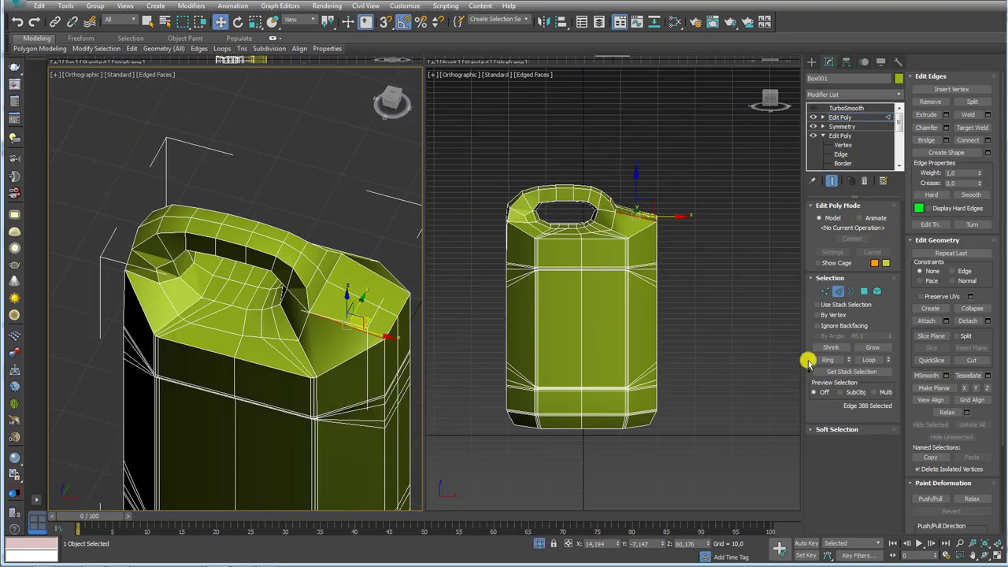
pyautogui.click(830, 360)
pyautogui.keyDown('alt'); pyautogui.moveTo(199, 334); pyautogui.dragTo(272, 298, button='middle'); pyautogui.keyUp('alt')
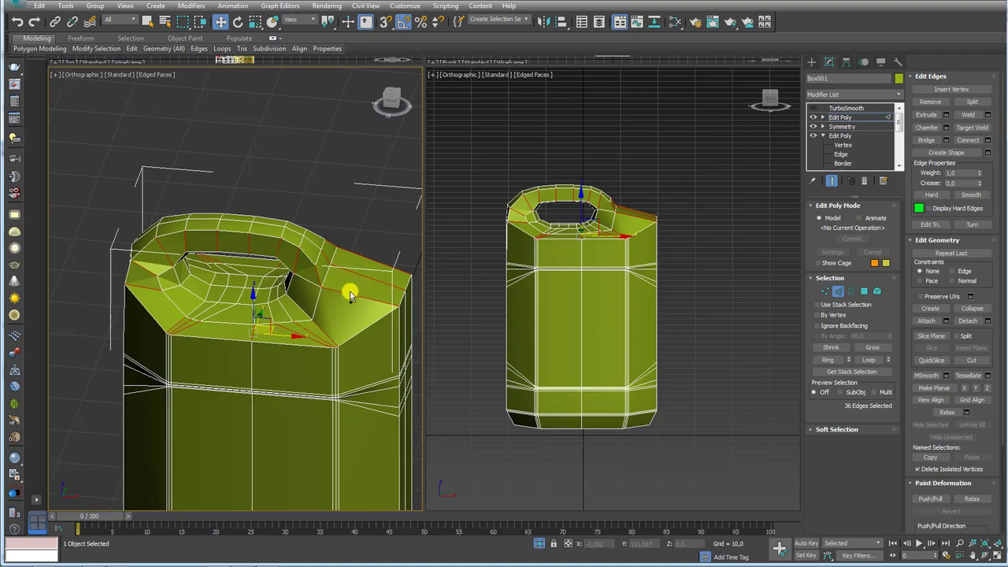
pyautogui.scroll(3, 350, 291)
pyautogui.click(338, 309)
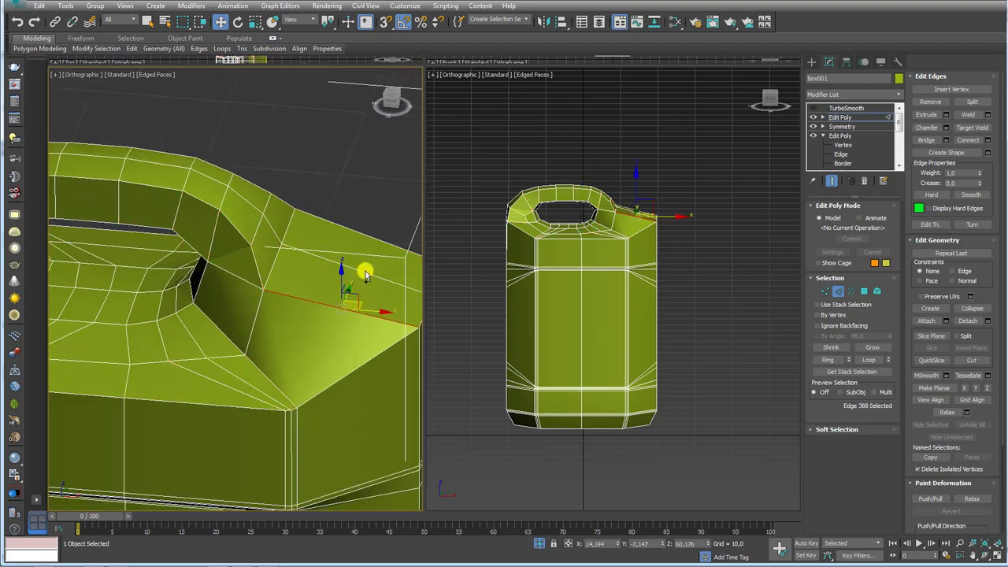
pyautogui.scroll(-3, 375, 249)
pyautogui.moveTo(375, 249)
pyautogui.mouseDown(button='middle')
pyautogui.moveTo(252, 221)
pyautogui.moveTo(353, 272)
pyautogui.moveTo(322, 322)
pyautogui.moveTo(310, 288)
pyautogui.mouseUp(button='middle')
pyautogui.scroll(4, 310, 288)
pyautogui.press('r')
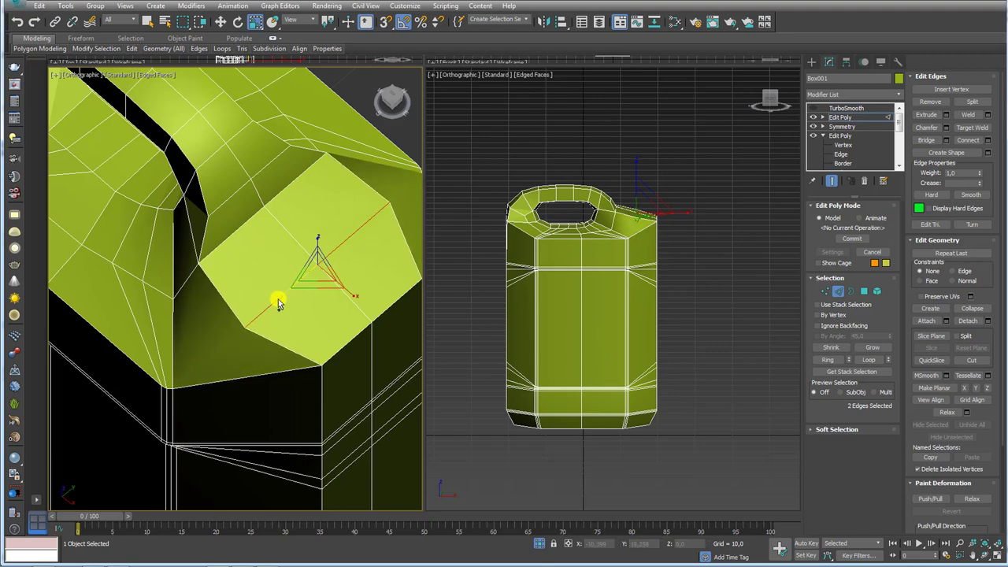
pyautogui.hotkey('shift', 'z')
pyautogui.scroll(-4, 280, 296)
pyautogui.keyDown('alt'); pyautogui.moveTo(259, 331); pyautogui.dragTo(246, 335, button='middle'); pyautogui.keyUp('alt')
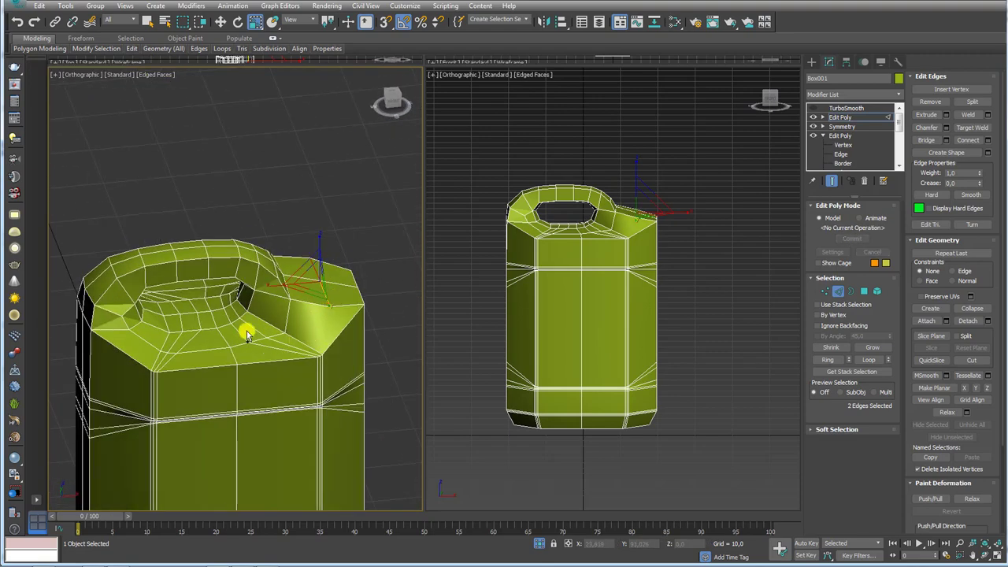
pyautogui.scroll(2, 252, 346)
pyautogui.scroll(4, 300, 335)
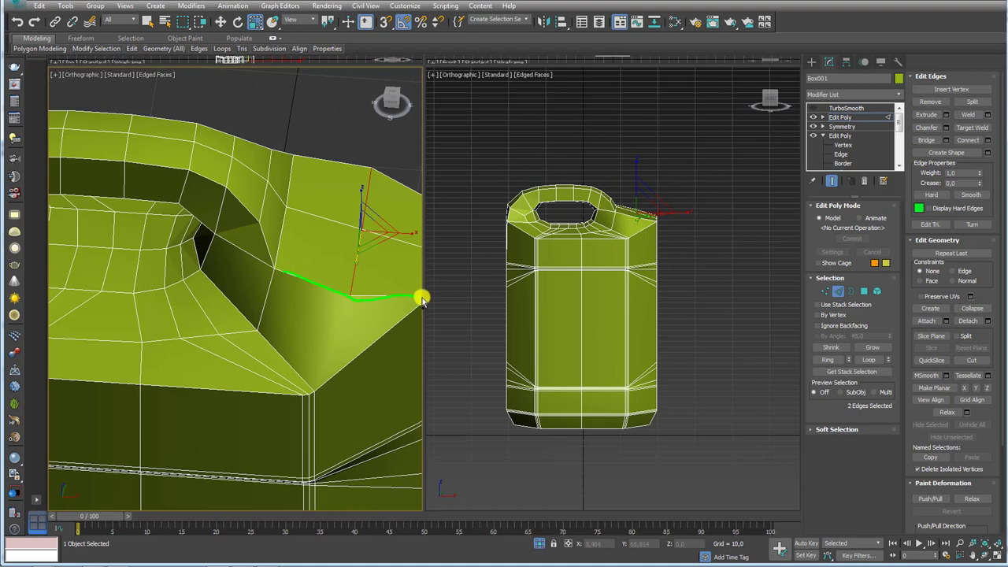
pyautogui.moveTo(331, 329)
pyautogui.keyDown('alt'); pyautogui.mouseDown(button='middle')
pyautogui.moveTo(247, 331)
pyautogui.moveTo(284, 327)
pyautogui.mouseUp(button='middle'); pyautogui.keyUp('alt')
pyautogui.keyDown('alt'); pyautogui.moveTo(364, 263); pyautogui.dragTo(516, 248, button='middle'); pyautogui.keyUp('alt')
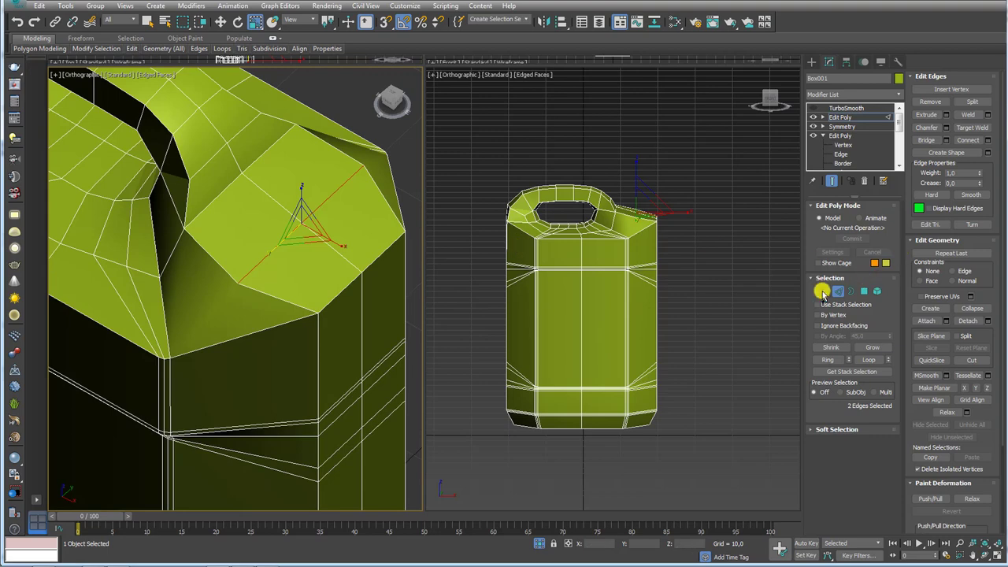
# Connect five corner vertices of the shoulder face with new edges.
pyautogui.click(823, 291)
pyautogui.click(302, 222)
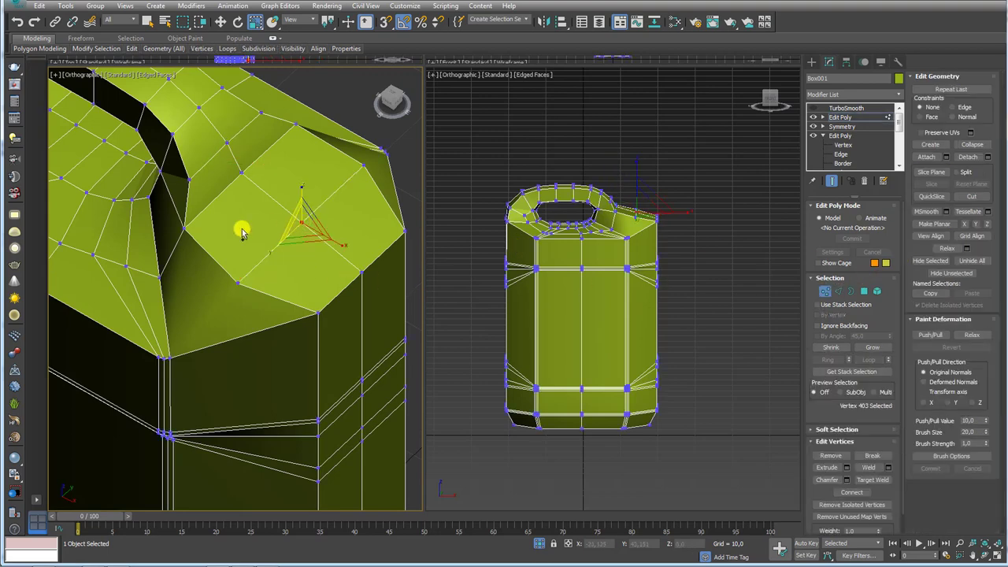
pyautogui.keyDown('ctrl'); pyautogui.click(184, 229); pyautogui.keyUp('ctrl')
pyautogui.keyDown('ctrl'); pyautogui.click(401, 231); pyautogui.keyUp('ctrl')
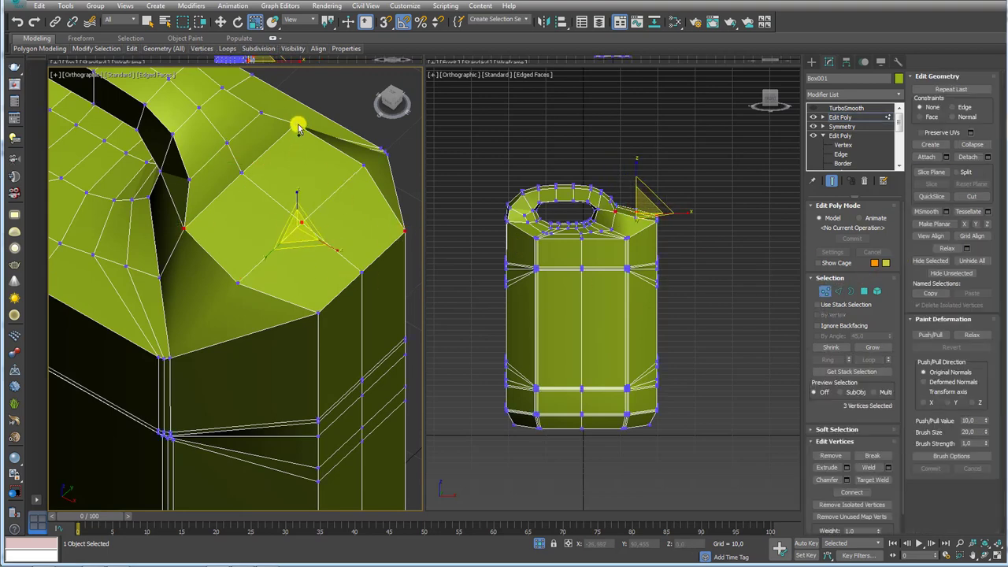
pyautogui.keyDown('ctrl'); pyautogui.click(297, 126); pyautogui.keyUp('ctrl')
pyautogui.keyDown('ctrl'); pyautogui.click(318, 313); pyautogui.keyUp('ctrl')
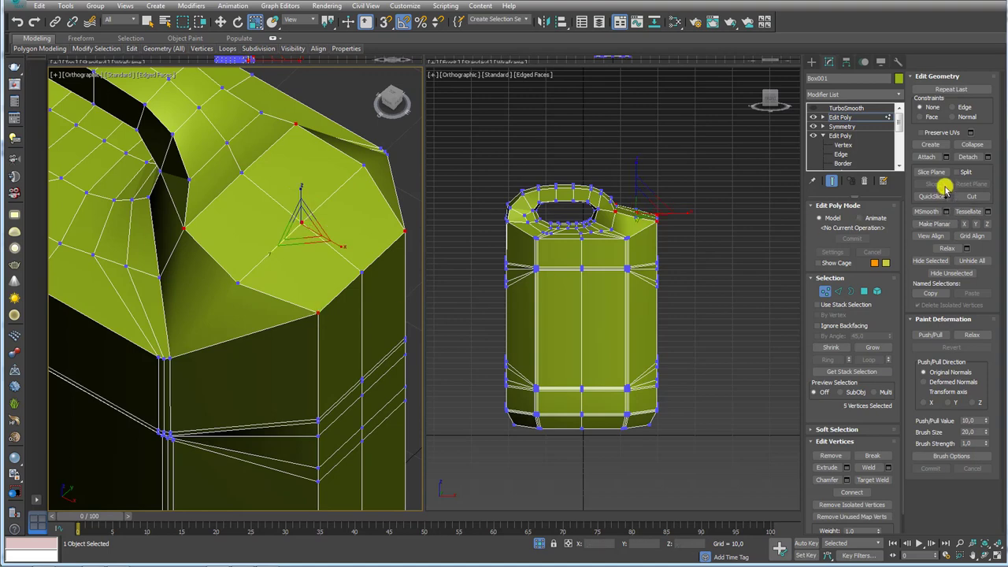
pyautogui.click(852, 492)
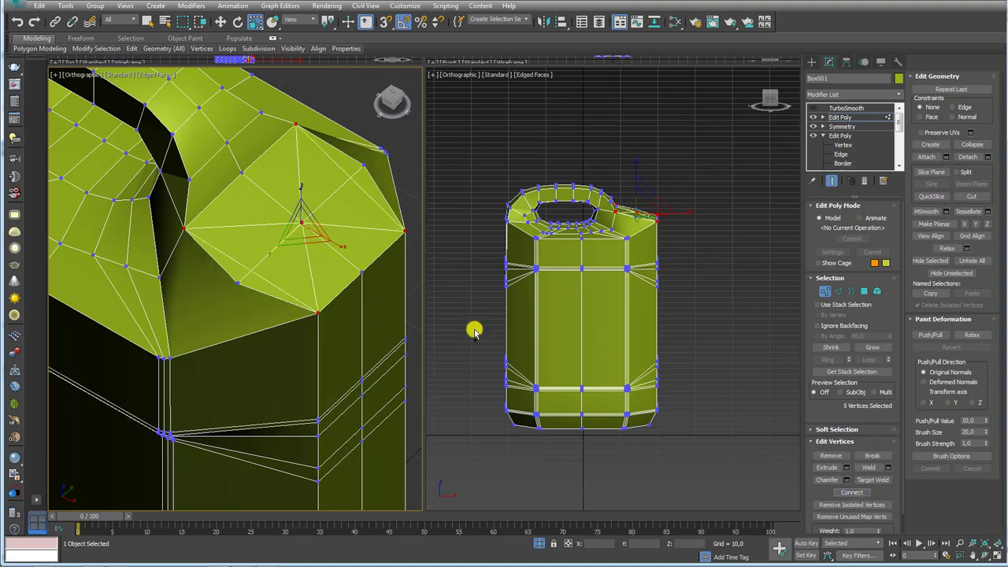
# Connect the selected vertices again across the shoulder's top face.
pyautogui.moveTo(318, 275)
pyautogui.keyDown('alt'); pyautogui.mouseDown(button='middle')
pyautogui.moveTo(349, 252)
pyautogui.moveTo(288, 259)
pyautogui.mouseUp(button='middle'); pyautogui.keyUp('alt')
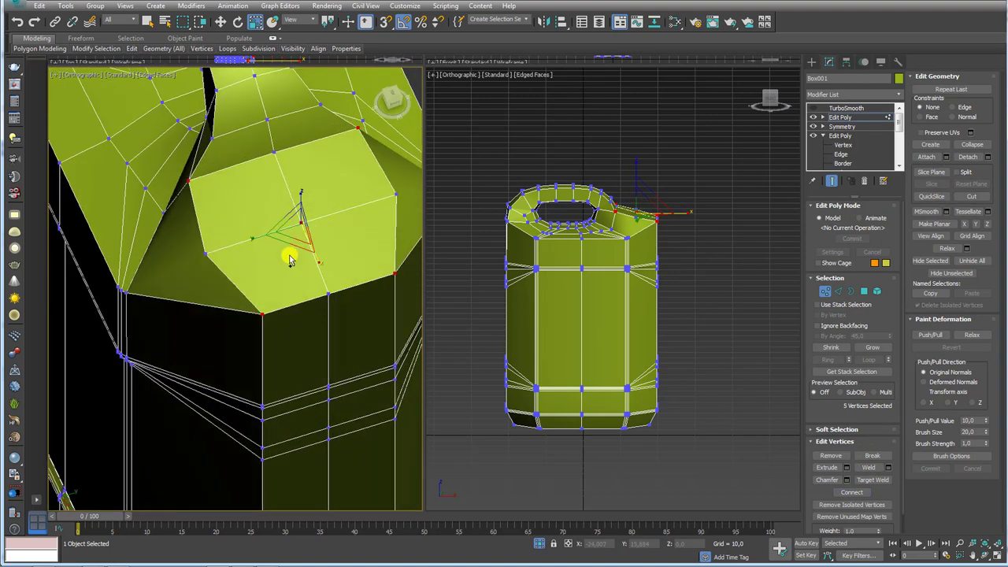
pyautogui.keyDown('alt'); pyautogui.moveTo(205, 264); pyautogui.dragTo(260, 252, button='middle'); pyautogui.keyUp('alt')
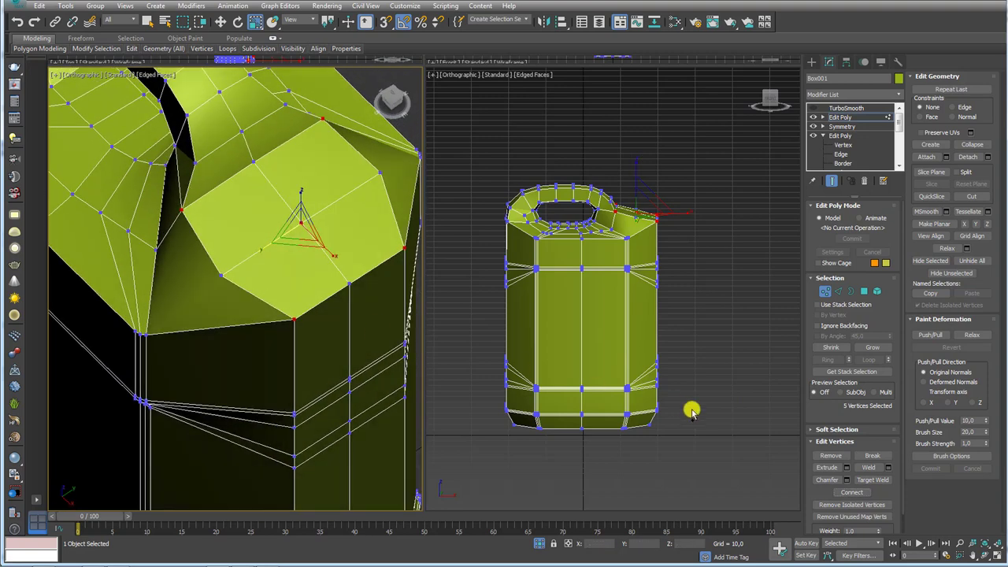
pyautogui.click(852, 493)
pyautogui.moveTo(209, 234); pyautogui.dragTo(280, 313)
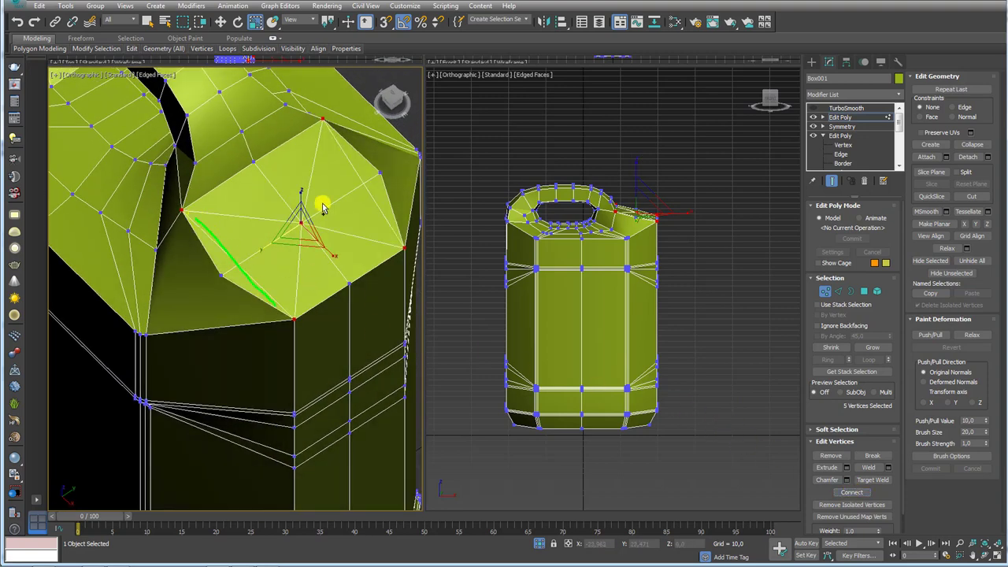
pyautogui.moveTo(273, 252)
pyautogui.keyDown('alt'); pyautogui.mouseDown(button='middle')
pyautogui.moveTo(265, 296)
pyautogui.moveTo(199, 383)
pyautogui.mouseUp(button='middle'); pyautogui.keyUp('alt')
# Connect two shoulder vertices with an edge, undo it, and select a new vertex pair.
pyautogui.click(249, 299)
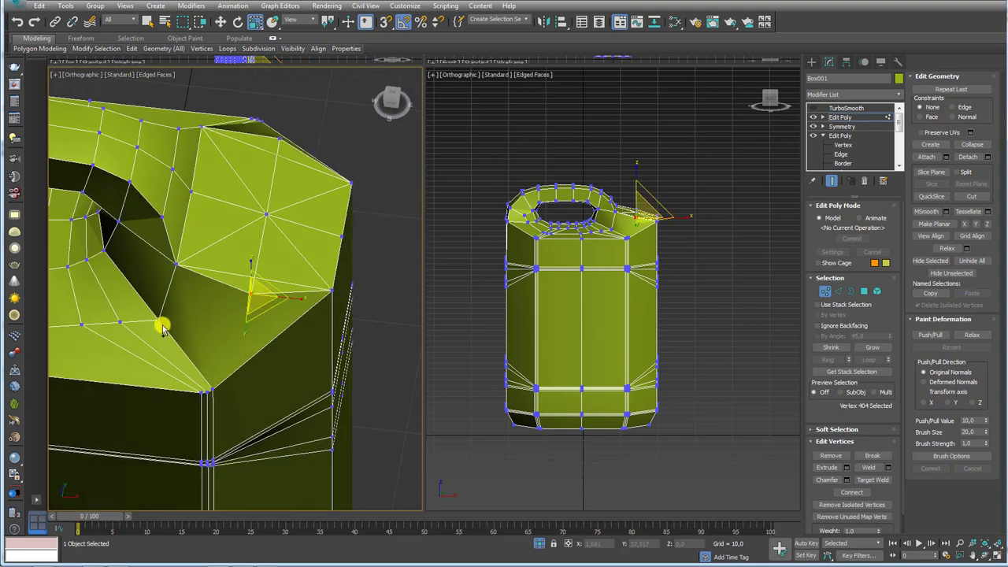
pyautogui.keyDown('ctrl'); pyautogui.click(159, 320); pyautogui.keyUp('ctrl')
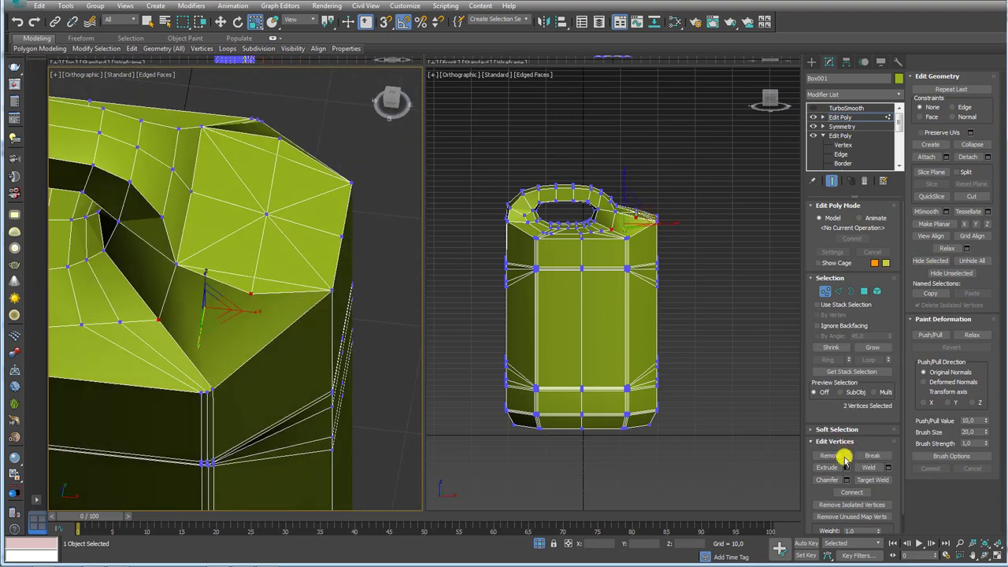
pyautogui.click(852, 492)
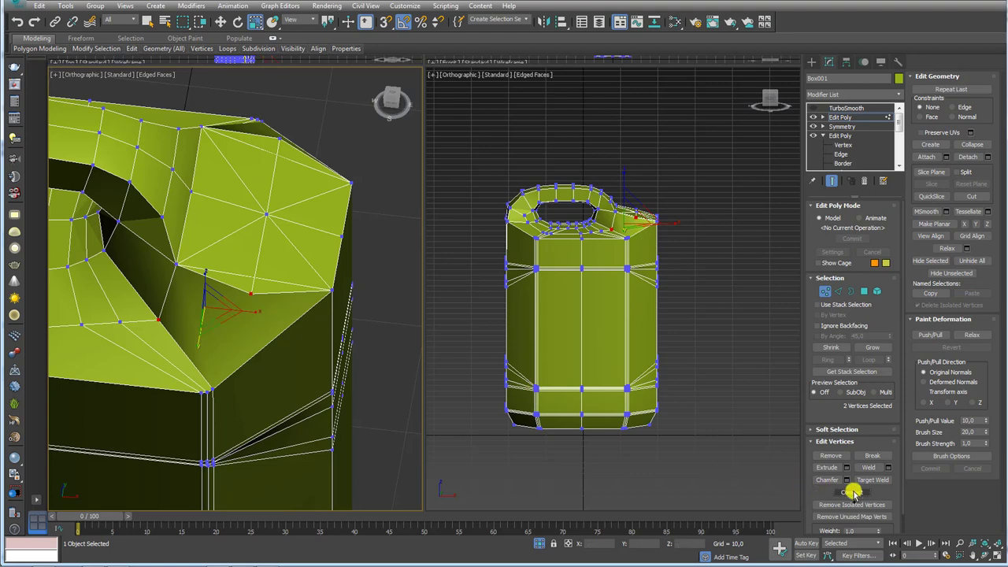
pyautogui.keyDown('alt'); pyautogui.moveTo(272, 313); pyautogui.dragTo(319, 293, button='middle'); pyautogui.keyUp('alt')
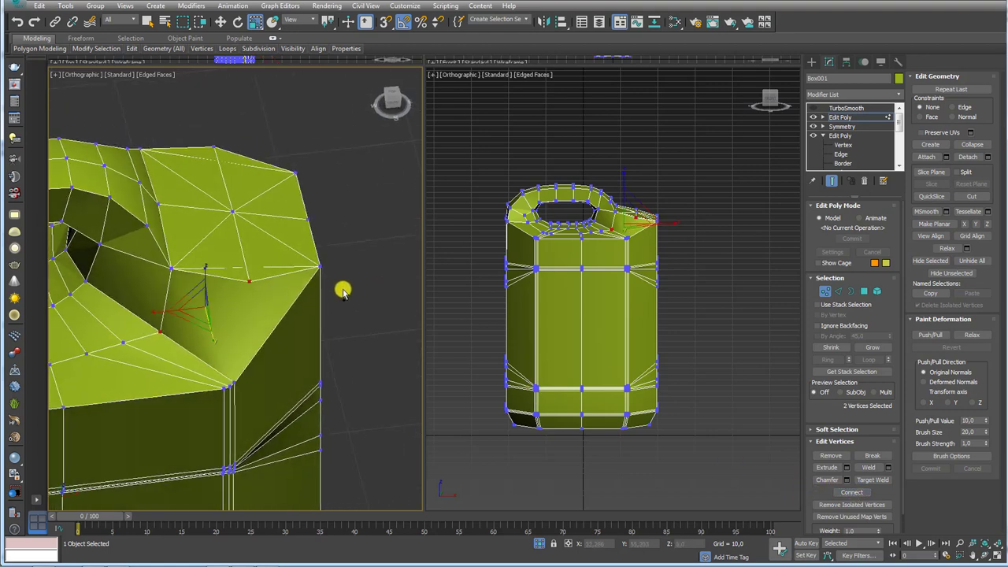
pyautogui.hotkey('ctrl', 'z')
pyautogui.hotkey('ctrl', 'z')
pyautogui.hotkey('ctrl', 'z')
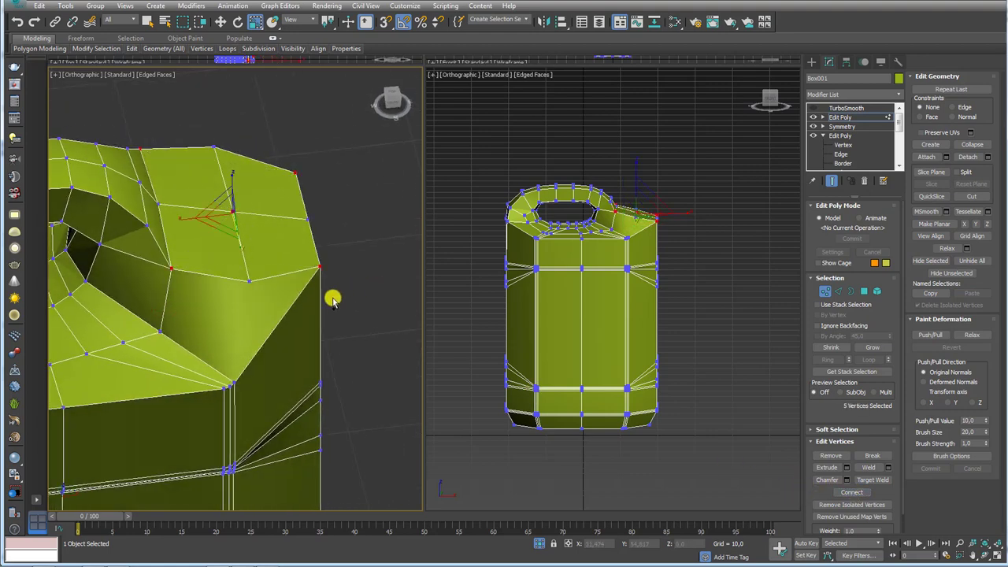
pyautogui.click(247, 281)
pyautogui.keyDown('ctrl'); pyautogui.click(160, 335); pyautogui.keyUp('ctrl')
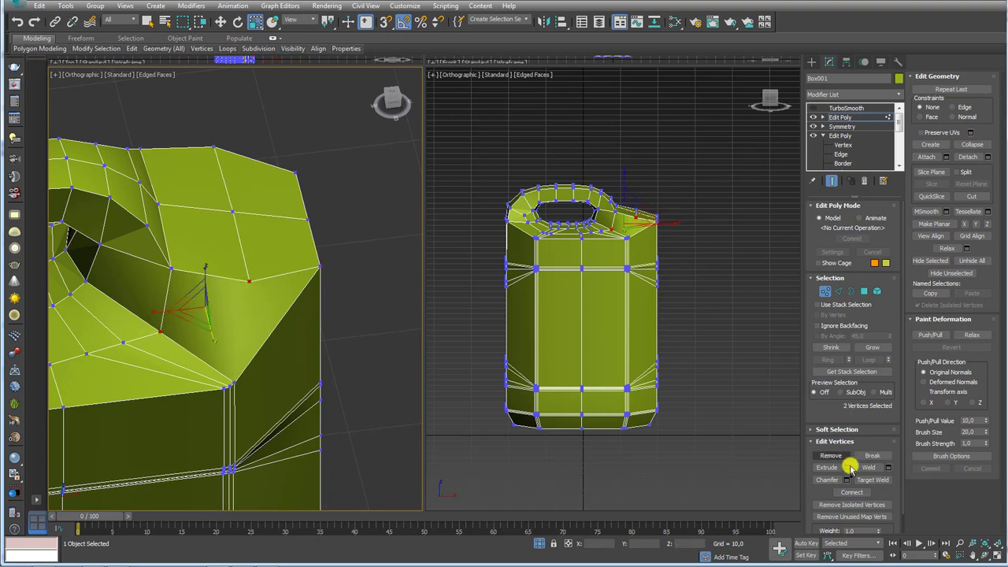
# Connect two more vertex pairs on the shoulder with new edges.
pyautogui.click(851, 492)
pyautogui.moveTo(372, 331)
pyautogui.keyDown('alt'); pyautogui.mouseDown(button='middle')
pyautogui.moveTo(306, 353)
pyautogui.moveTo(358, 255)
pyautogui.moveTo(307, 284)
pyautogui.moveTo(337, 276)
pyautogui.moveTo(261, 271)
pyautogui.moveTo(319, 257)
pyautogui.mouseUp(button='middle'); pyautogui.keyUp('alt')
pyautogui.click(347, 274)
pyautogui.keyDown('ctrl'); pyautogui.click(319, 257); pyautogui.keyUp('ctrl')
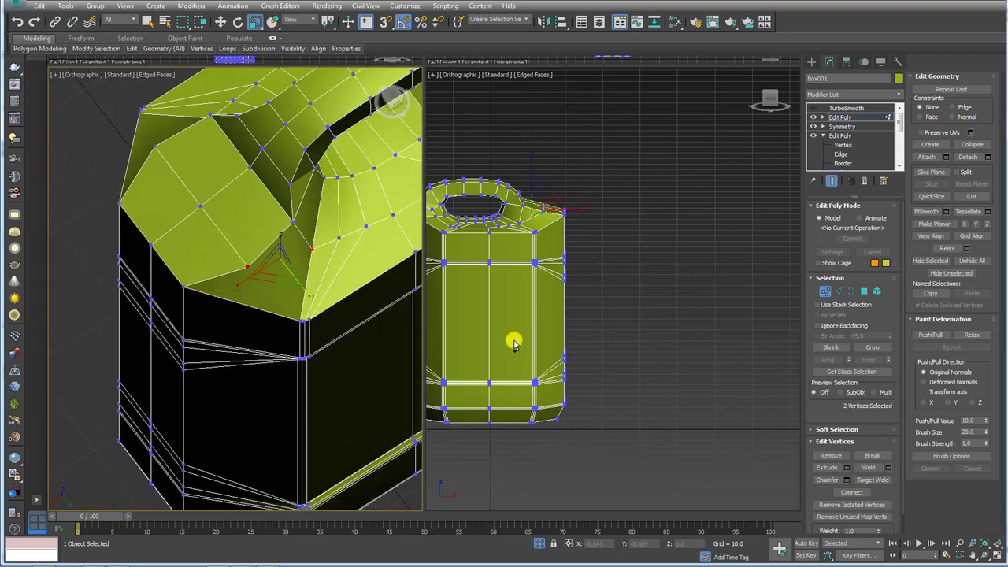
pyautogui.click(851, 492)
pyautogui.moveTo(242, 309)
pyautogui.keyDown('alt'); pyautogui.mouseDown(button='middle')
pyautogui.moveTo(299, 299)
pyautogui.moveTo(316, 308)
pyautogui.moveTo(294, 294)
pyautogui.mouseUp(button='middle'); pyautogui.keyUp('alt')
# Connect five corner vertices of the shoulder corner.
pyautogui.click(290, 303)
pyautogui.keyDown('ctrl'); pyautogui.click(249, 239); pyautogui.keyUp('ctrl')
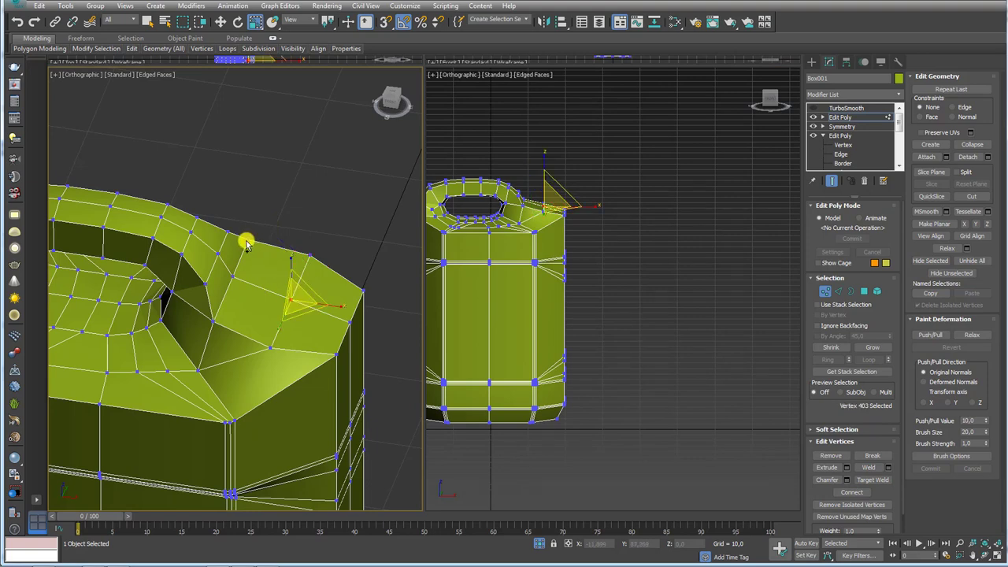
pyautogui.keyDown('ctrl'); pyautogui.click(335, 356); pyautogui.keyUp('ctrl')
pyautogui.keyDown('ctrl'); pyautogui.click(363, 291); pyautogui.keyUp('ctrl')
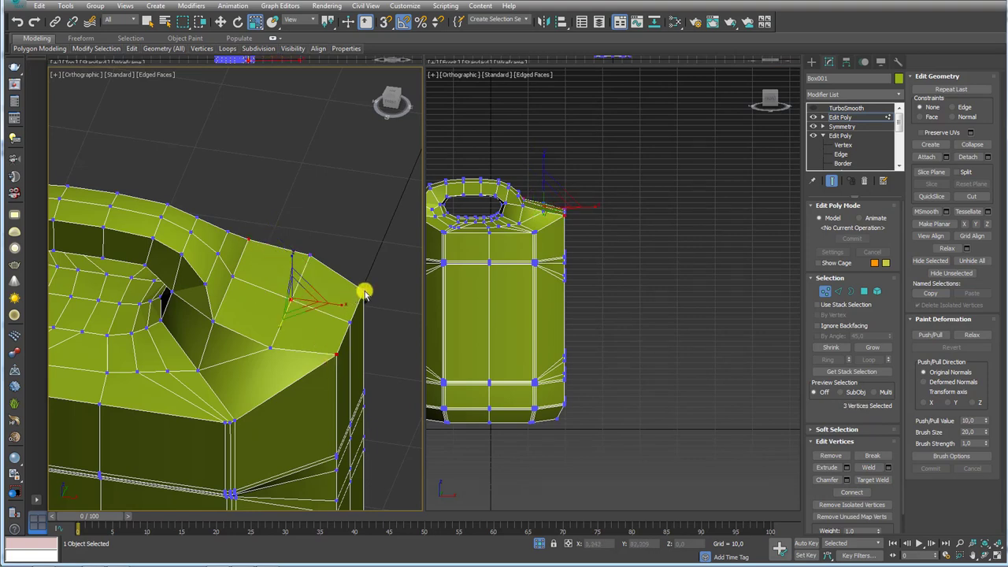
pyautogui.keyDown('ctrl'); pyautogui.click(213, 322); pyautogui.keyUp('ctrl')
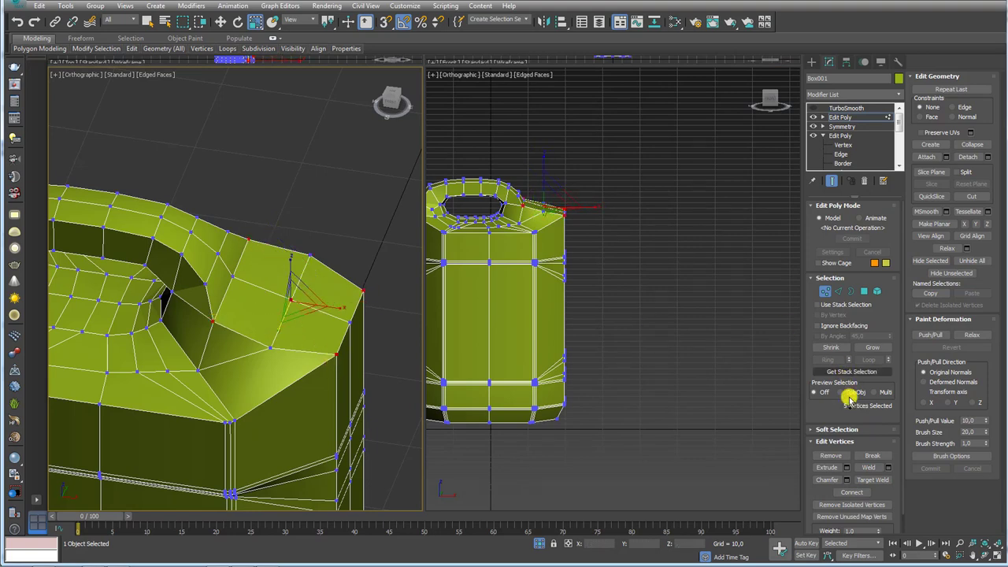
pyautogui.click(852, 492)
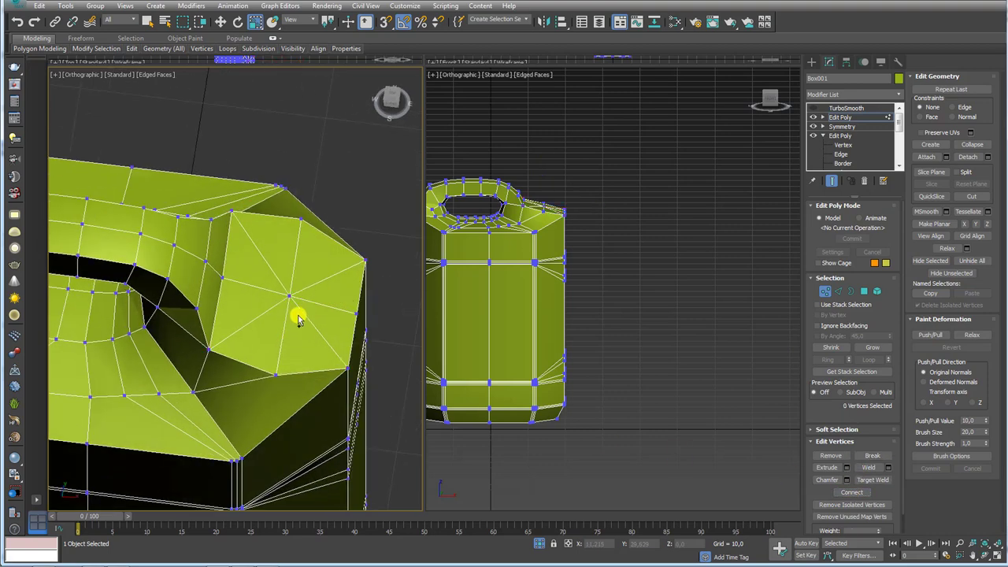
# Delete the shoulder face's centre vertex, leaving an open hole at the top corner.
pyautogui.click(290, 301)
pyautogui.keyDown('alt'); pyautogui.moveTo(290, 302); pyautogui.dragTo(319, 314, button='middle'); pyautogui.keyUp('alt')
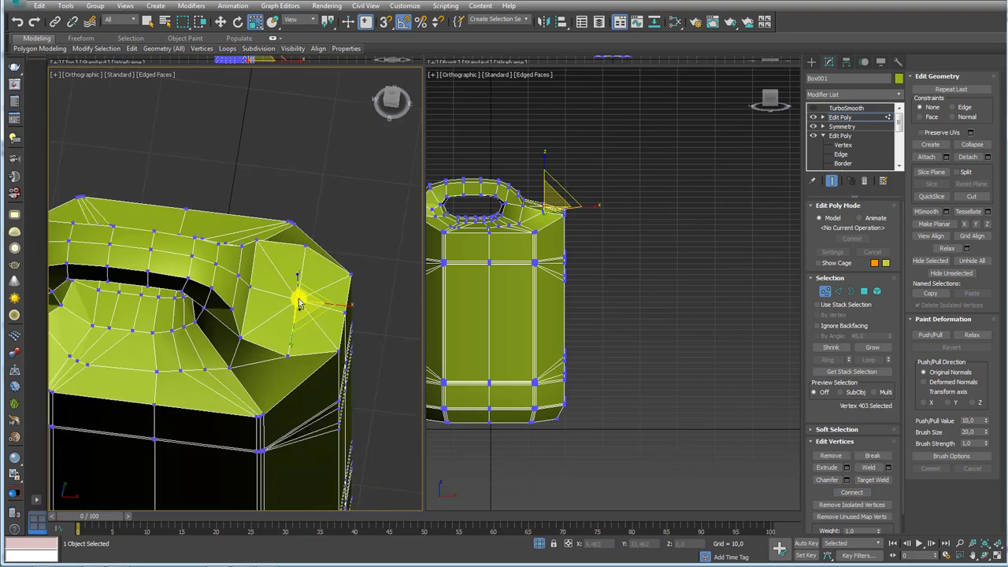
pyautogui.scroll(2, 307, 311)
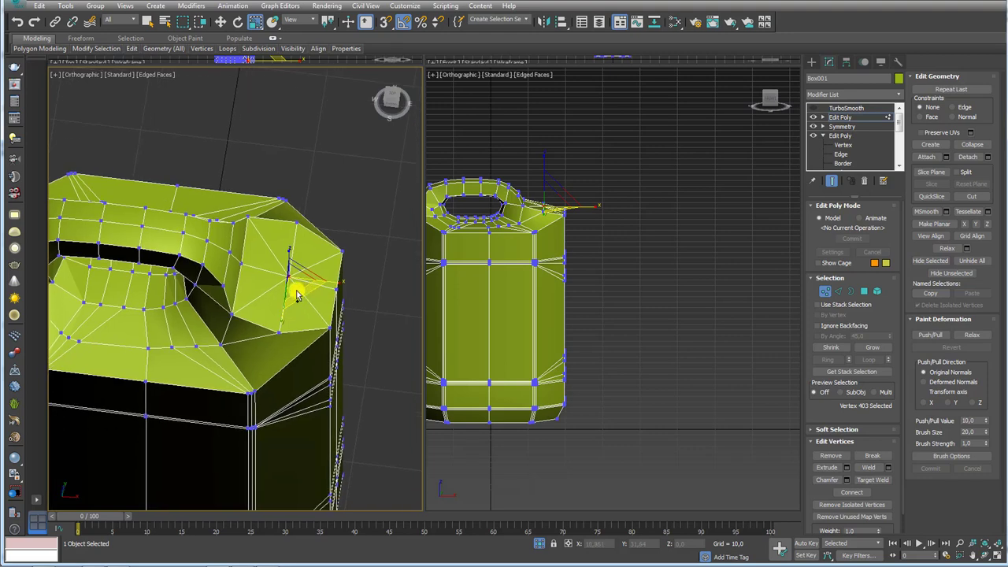
pyautogui.scroll(2, 292, 276)
pyautogui.scroll(2, 283, 244)
pyautogui.scroll(-3, 223, 180)
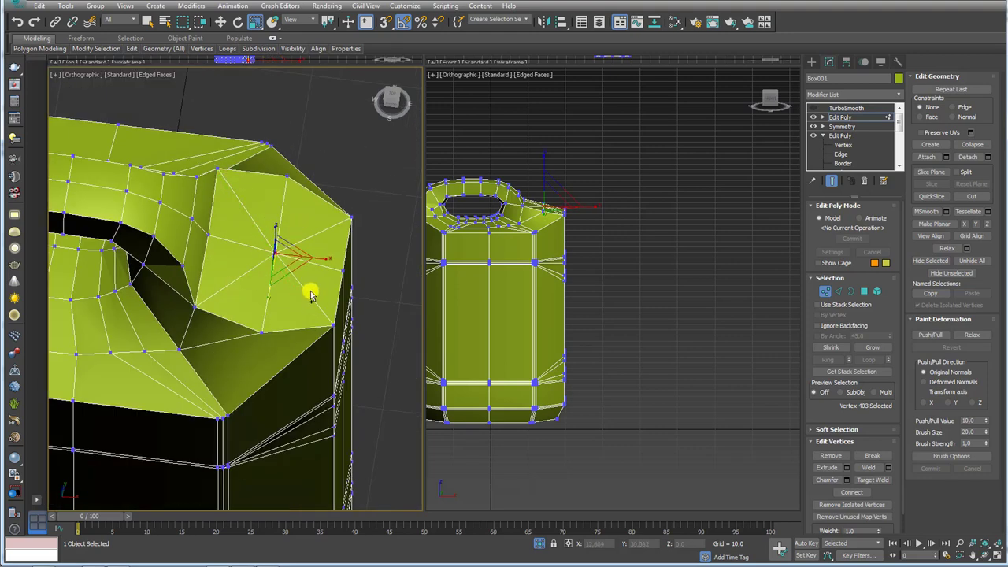
pyautogui.press('Delete')
pyautogui.keyDown('alt'); pyautogui.moveTo(298, 302); pyautogui.dragTo(302, 264, button='middle'); pyautogui.keyUp('alt')
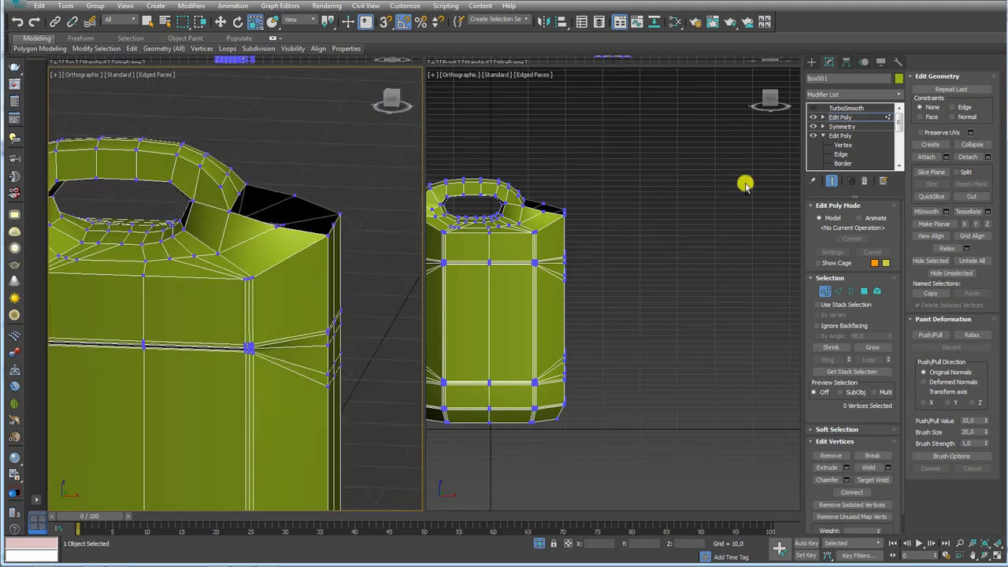
pyautogui.click(849, 117)
pyautogui.scroll(-2, 281, 232)
# Exit isolation and attach the neck cylinder to the jug mesh.
pyautogui.scroll(-2, 344, 234)
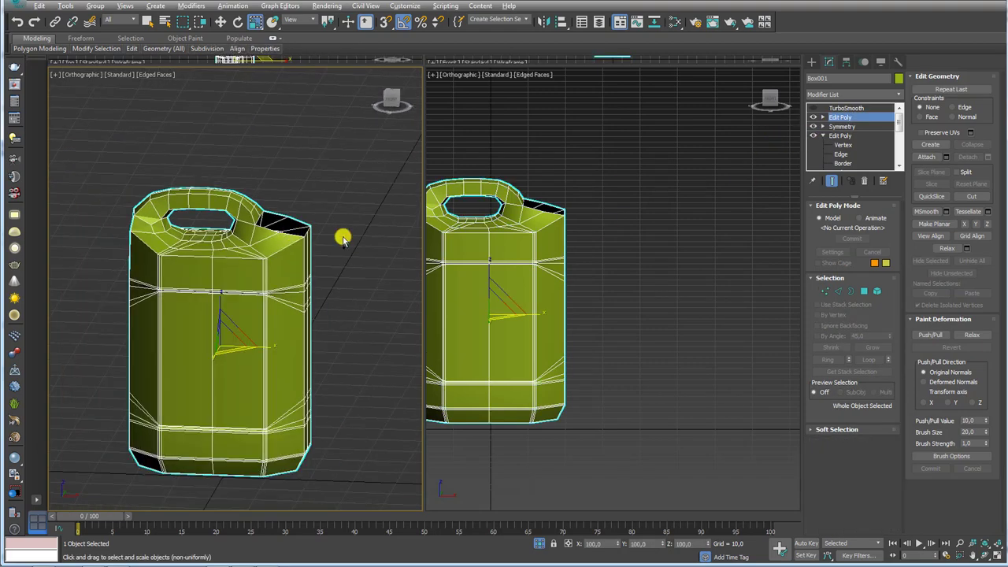
pyautogui.scroll(-1, 344, 234)
pyautogui.click(545, 544)
pyautogui.scroll(1, 635, 386)
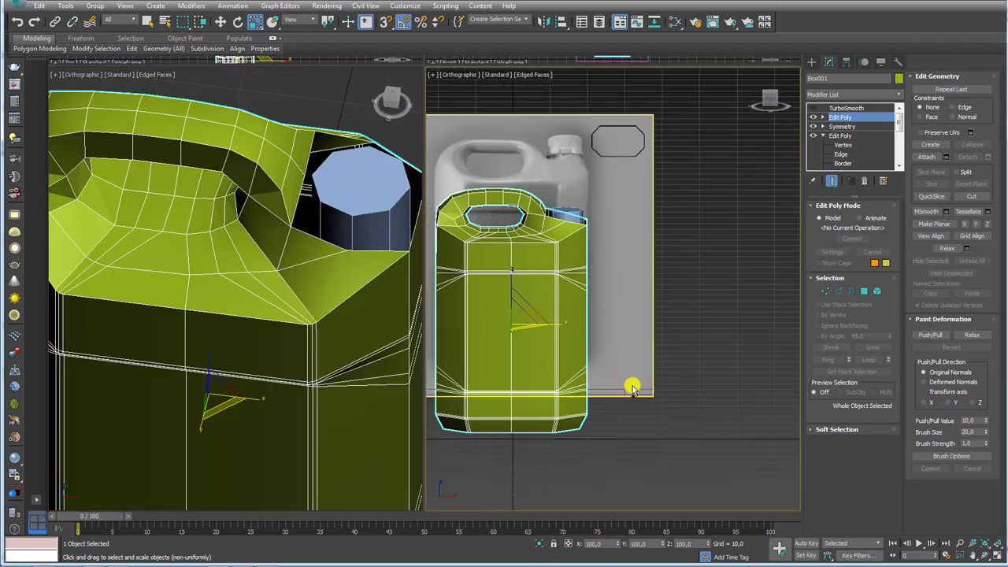
pyautogui.scroll(1, 668, 277)
pyautogui.scroll(2, 697, 297)
pyautogui.scroll(2, 685, 301)
pyautogui.keyDown('alt'); pyautogui.moveTo(675, 304); pyautogui.dragTo(635, 304, button='middle'); pyautogui.keyUp('alt')
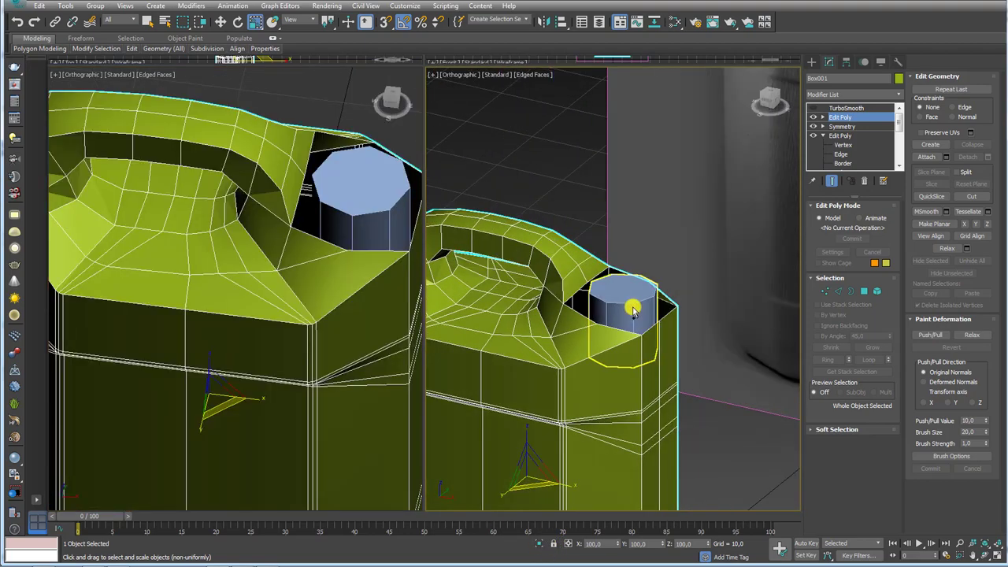
pyautogui.scroll(1, 635, 304)
pyautogui.press('w')
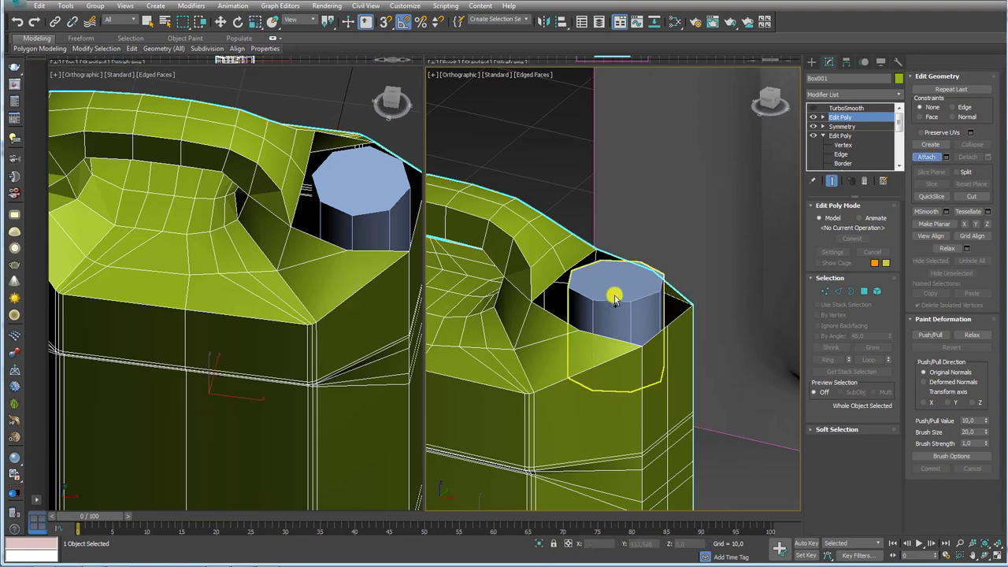
pyautogui.click(614, 295)
# Delete the cylinder's top and bottom cap polygons to leave an open tube.
pyautogui.click(869, 292)
pyautogui.moveTo(631, 315)
pyautogui.keyDown('alt'); pyautogui.mouseDown(button='middle')
pyautogui.moveTo(601, 259)
pyautogui.moveTo(613, 342)
pyautogui.mouseUp(button='middle'); pyautogui.keyUp('alt')
pyautogui.click(633, 354)
pyautogui.press('Delete')
pyautogui.click(628, 367)
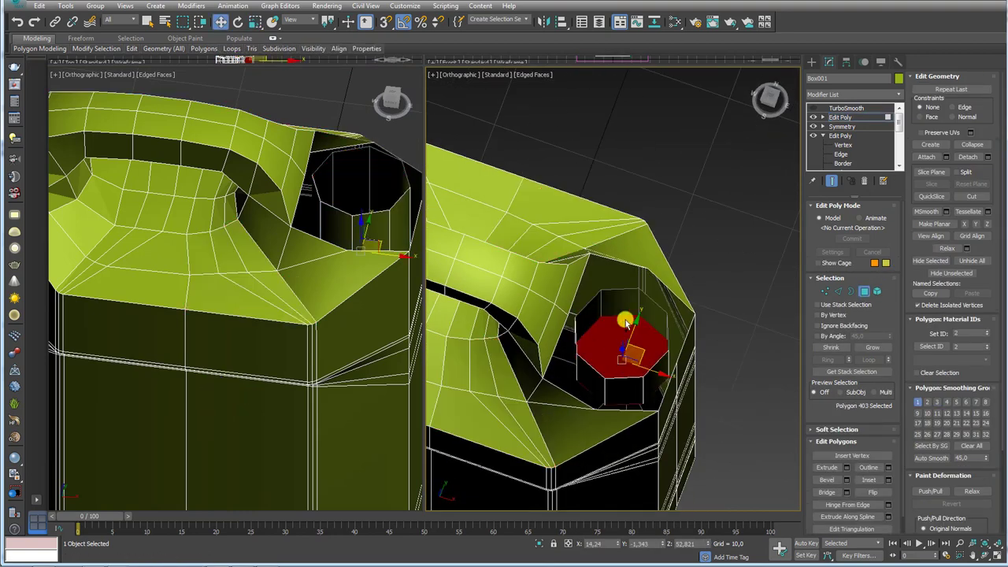
pyautogui.press('Delete')
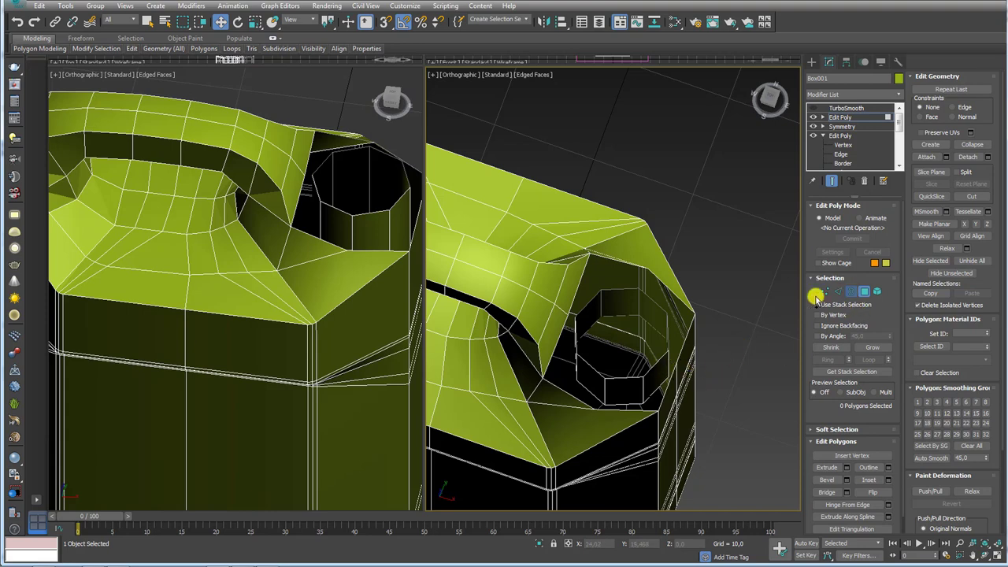
# Raise the tube's lower border and bridge it to the shoulder opening.
pyautogui.press('3')
pyautogui.click(630, 331)
pyautogui.keyDown('alt'); pyautogui.moveTo(629, 330); pyautogui.dragTo(632, 337, button='middle'); pyautogui.keyUp('alt')
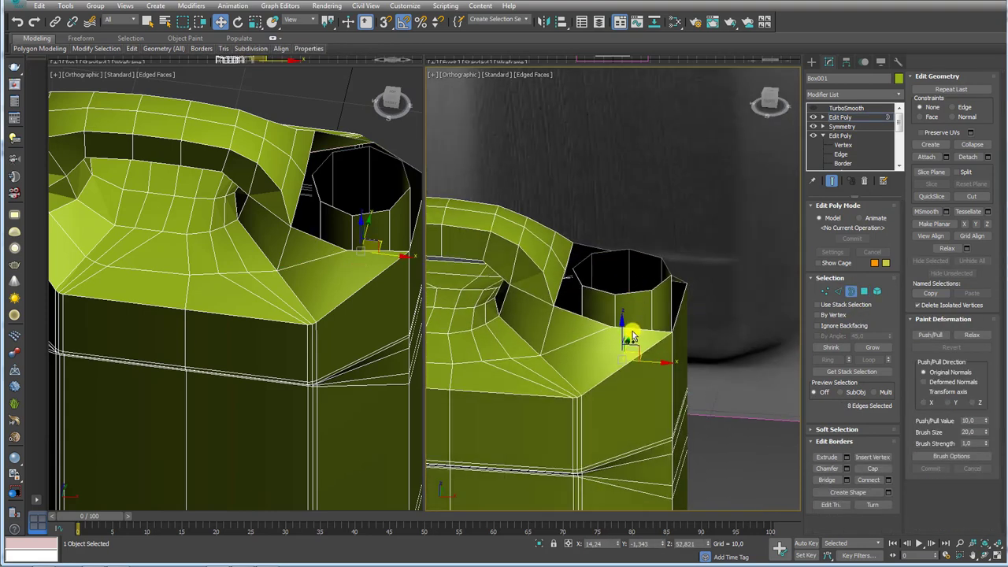
pyautogui.moveTo(622, 303)
pyautogui.mouseDown()
pyautogui.moveTo(625, 326)
pyautogui.moveTo(625, 257)
pyautogui.mouseUp()
pyautogui.keyDown('ctrl'); pyautogui.click(638, 330); pyautogui.keyUp('ctrl')
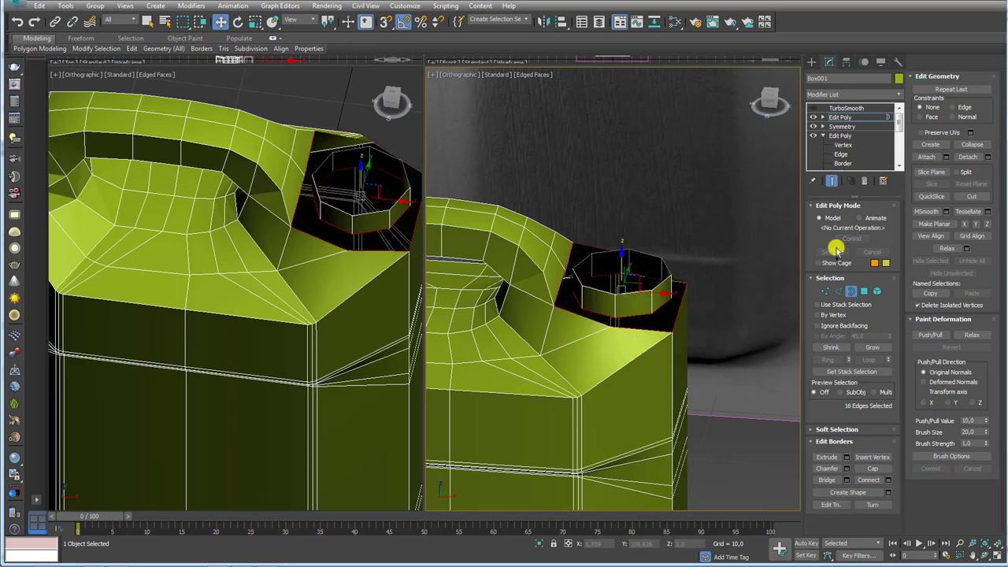
pyautogui.click(826, 480)
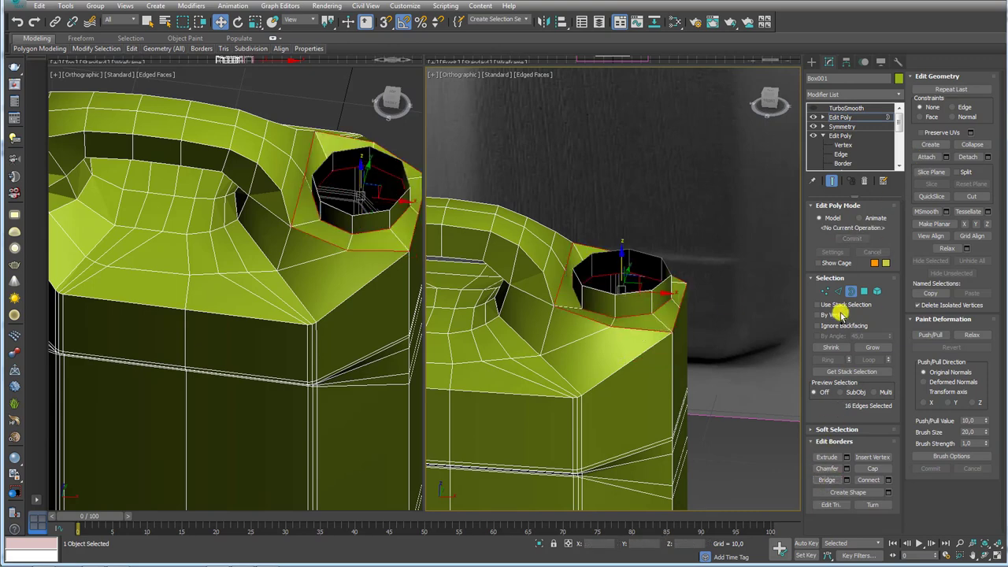
# Remove the extra edge loop around the neck.
pyautogui.click(837, 292)
pyautogui.doubleClick(639, 318)
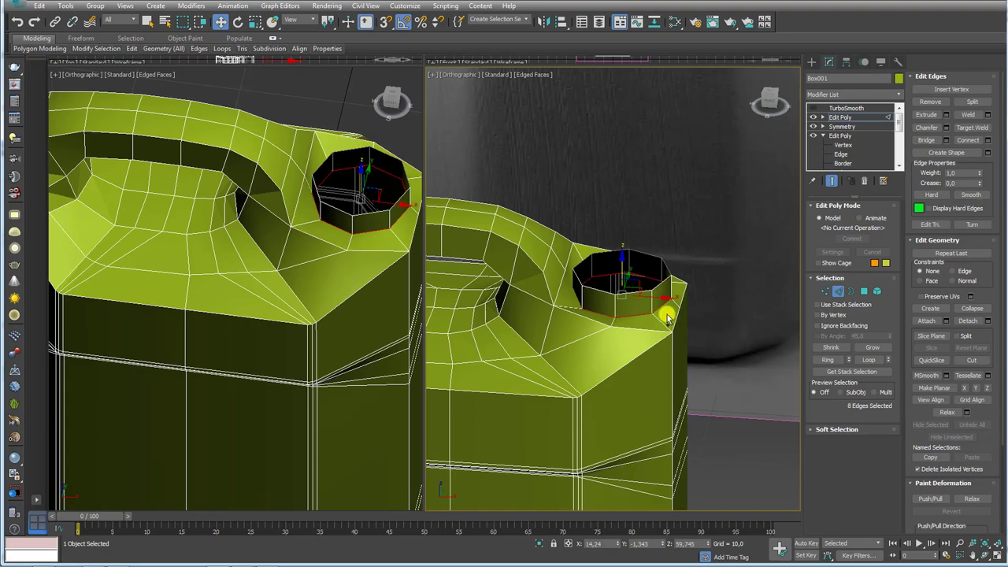
pyautogui.click(930, 102)
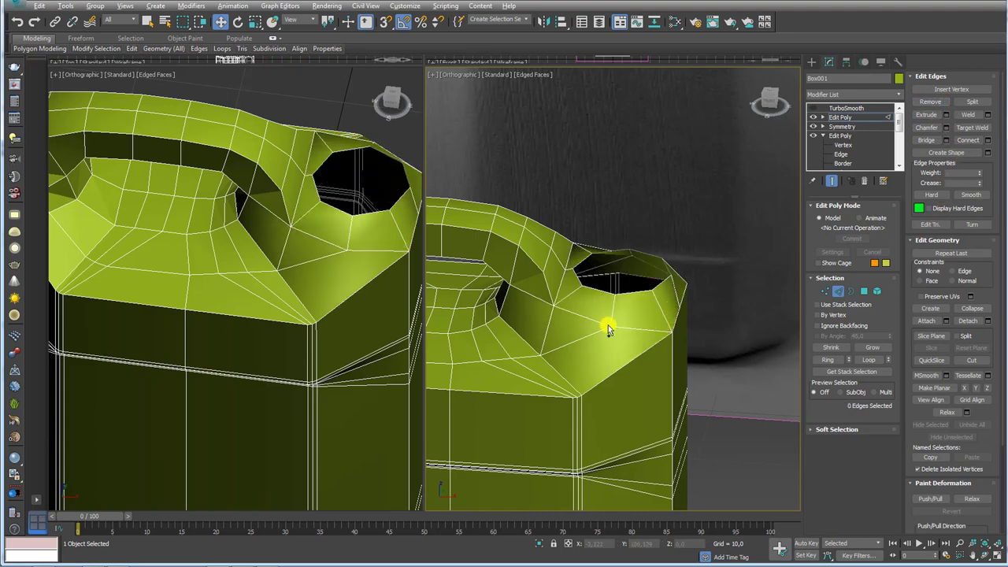
pyautogui.moveTo(608, 325)
pyautogui.keyDown('alt'); pyautogui.mouseDown(button='middle')
pyautogui.moveTo(615, 367)
pyautogui.moveTo(614, 288)
pyautogui.moveTo(599, 294)
pyautogui.moveTo(666, 297)
pyautogui.mouseUp(button='middle'); pyautogui.keyUp('alt')
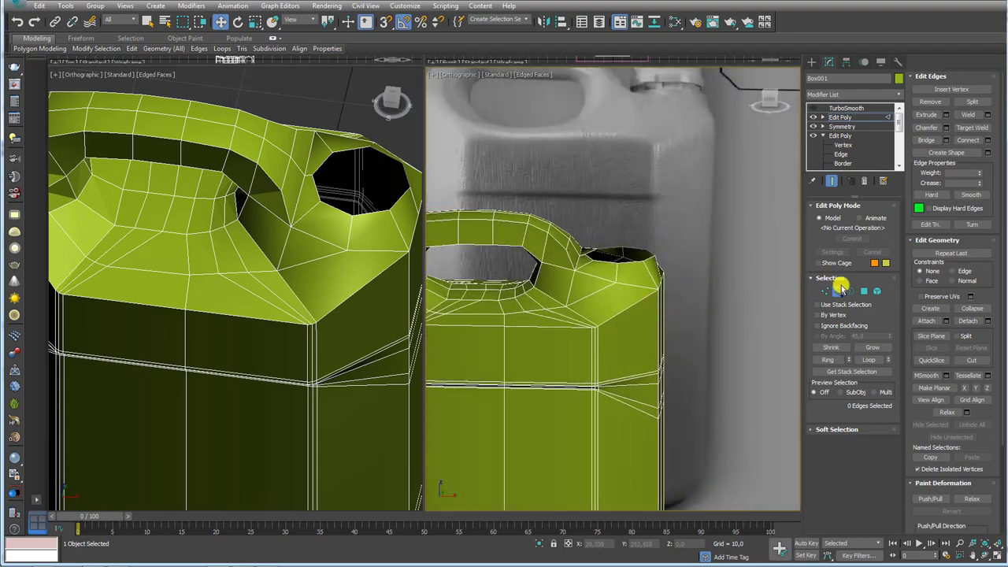
# Select the neck's open rim border and view it from the front.
pyautogui.click(849, 290)
pyautogui.click(644, 260)
pyautogui.scroll(-2, 293, 278)
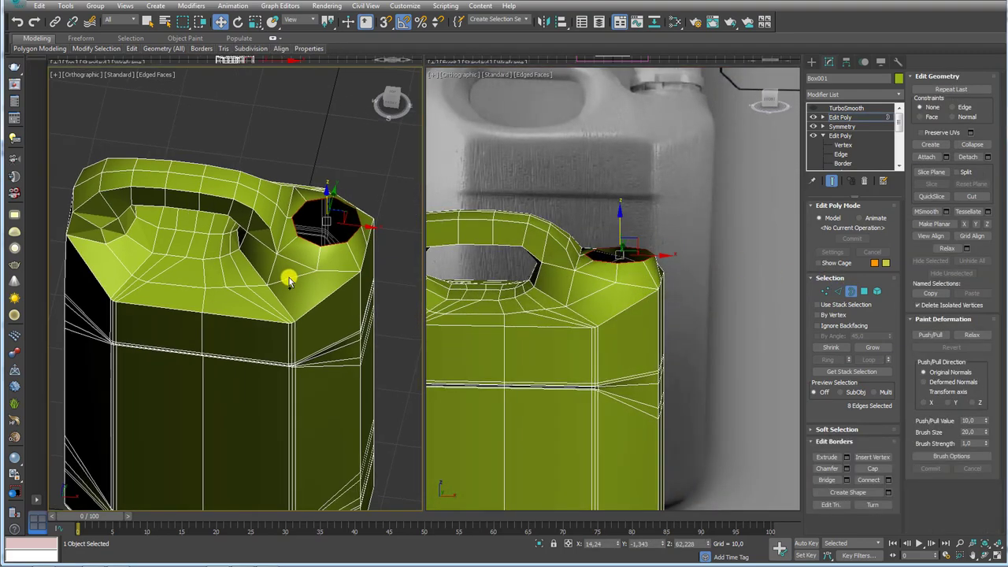
pyautogui.press('f')
pyautogui.scroll(3, 293, 276)
# Shift-drag the neck rim upward into a new ring and scale it.
pyautogui.scroll(4, 290, 287)
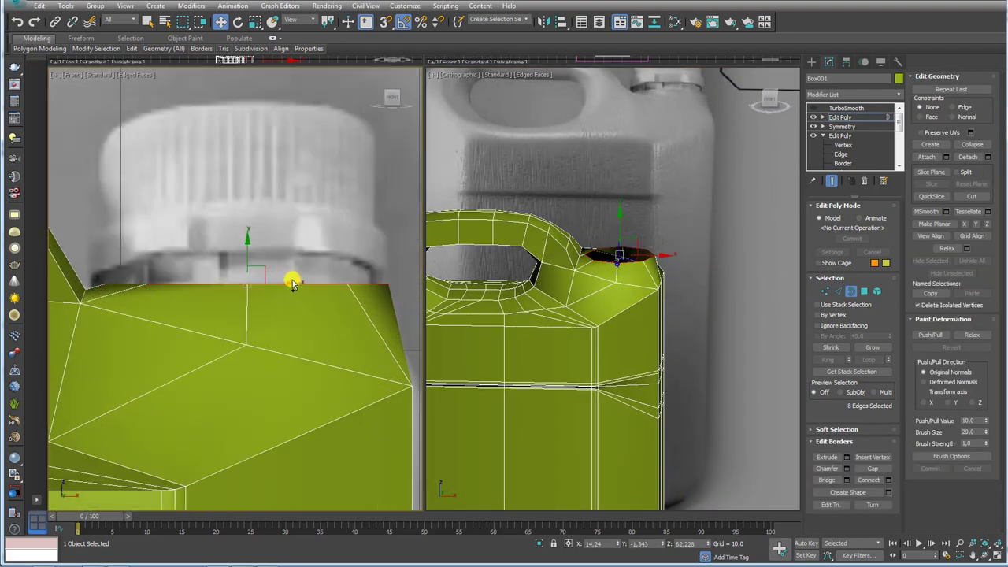
pyautogui.keyDown('shift'); pyautogui.moveTo(247, 262); pyautogui.dragTo(259, 220); pyautogui.keyUp('shift')
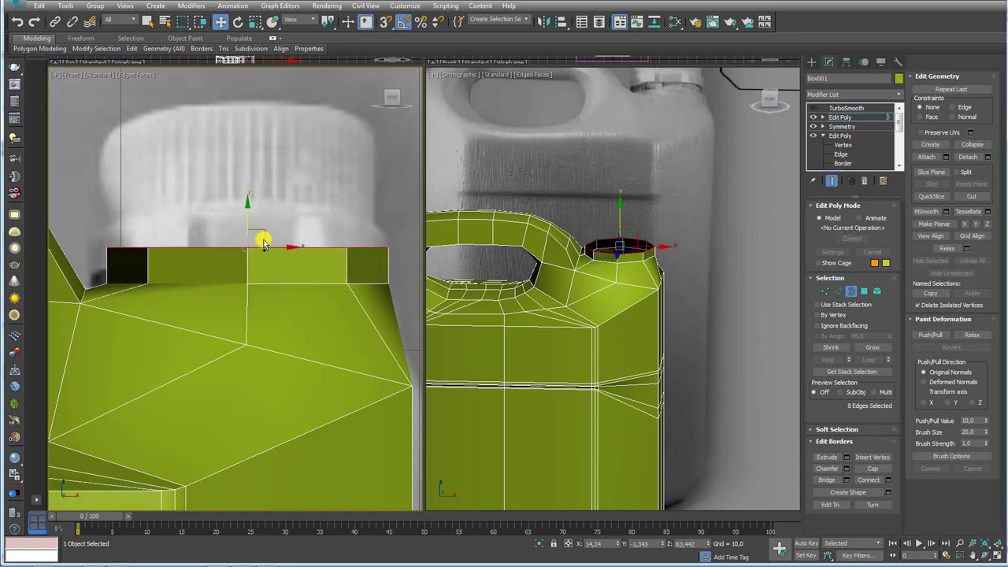
pyautogui.press('r')
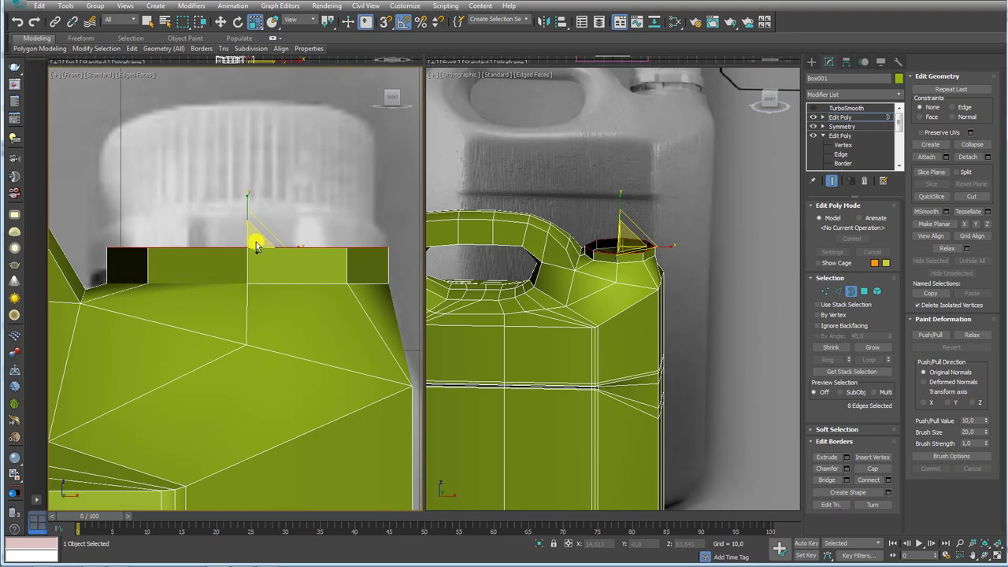
pyautogui.moveTo(255, 246); pyautogui.dragTo(260, 250)
# Turn TurboSmooth on to preview the smoothed jug.
pyautogui.scroll(-5, 689, 306)
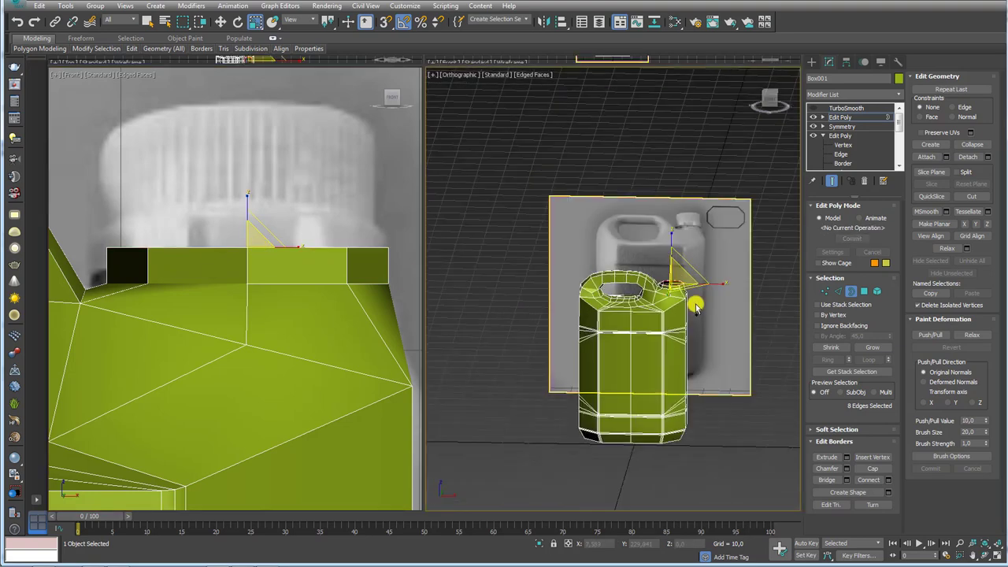
pyautogui.keyDown('alt'); pyautogui.moveTo(695, 288); pyautogui.dragTo(722, 232, button='middle'); pyautogui.keyUp('alt')
pyautogui.click(841, 108)
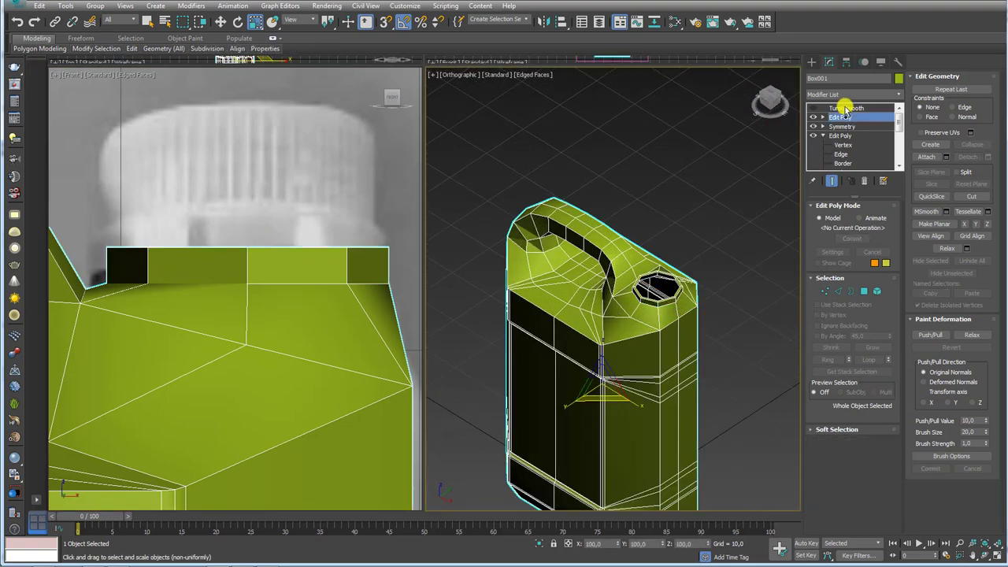
pyautogui.click(813, 108)
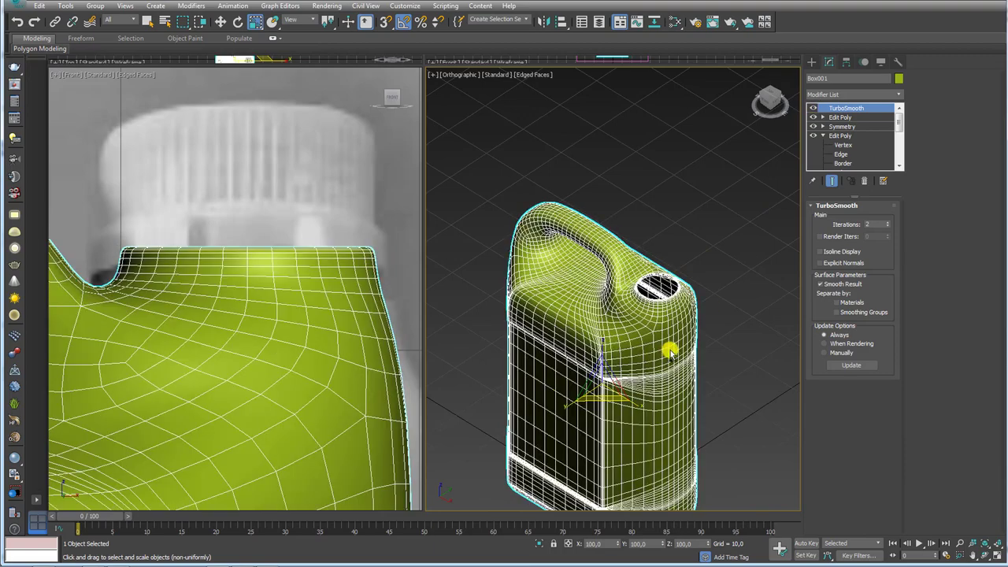
pyautogui.keyDown('alt'); pyautogui.moveTo(670, 351); pyautogui.dragTo(691, 333, button='middle'); pyautogui.keyUp('alt')
pyautogui.scroll(3, 691, 333)
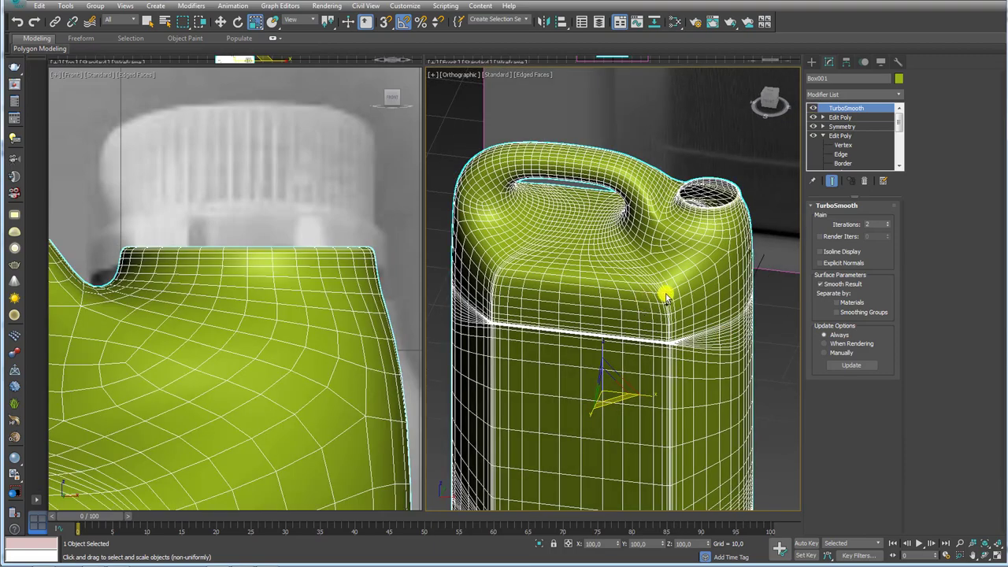
pyautogui.click(841, 118)
# Hide TurboSmooth and select the edge loop around the jug's shoulder.
pyautogui.click(838, 292)
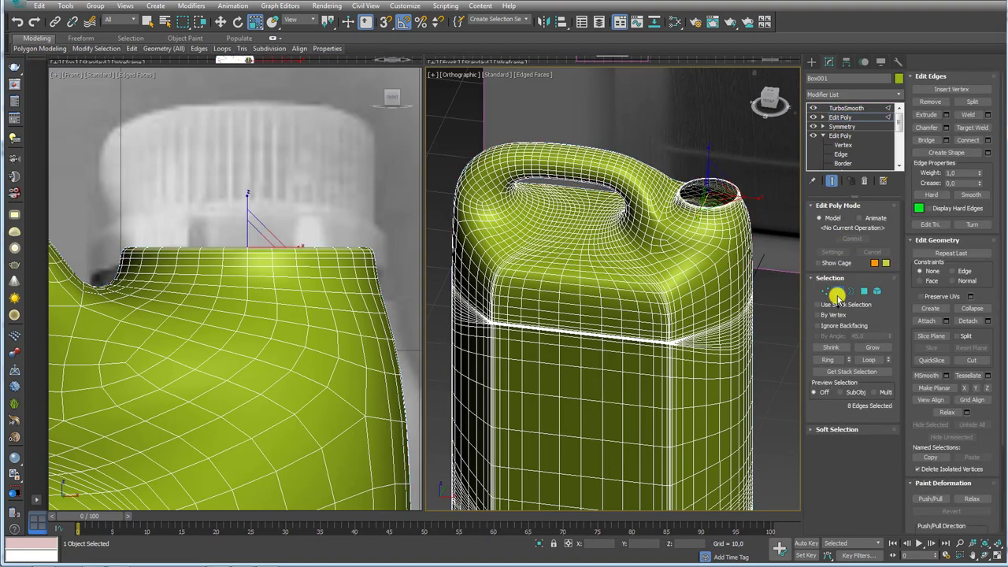
pyautogui.click(813, 108)
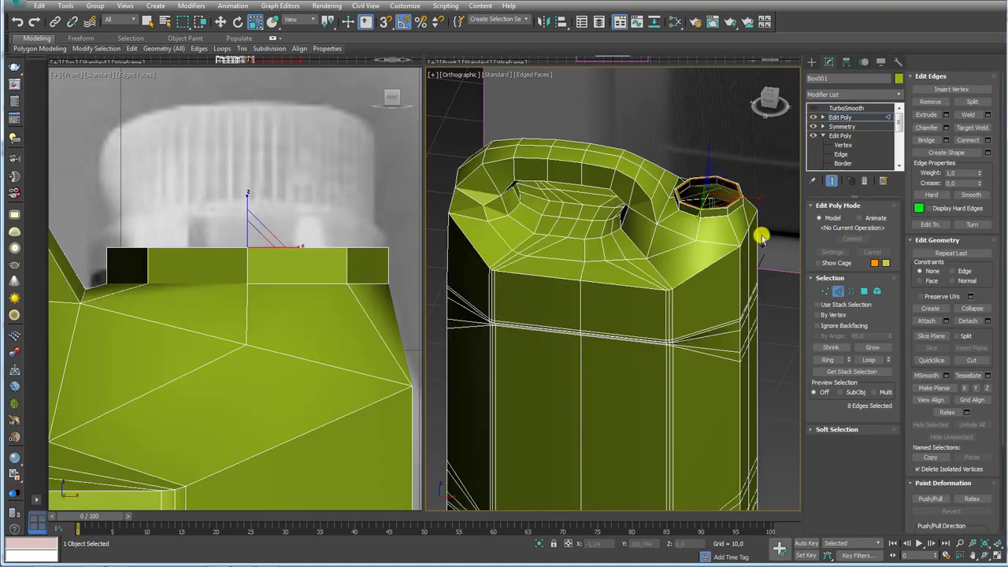
pyautogui.click(688, 278)
pyautogui.moveTo(655, 276)
pyautogui.keyDown('alt'); pyautogui.mouseDown(button='middle')
pyautogui.moveTo(607, 277)
pyautogui.moveTo(626, 276)
pyautogui.mouseUp(button='middle'); pyautogui.keyUp('alt')
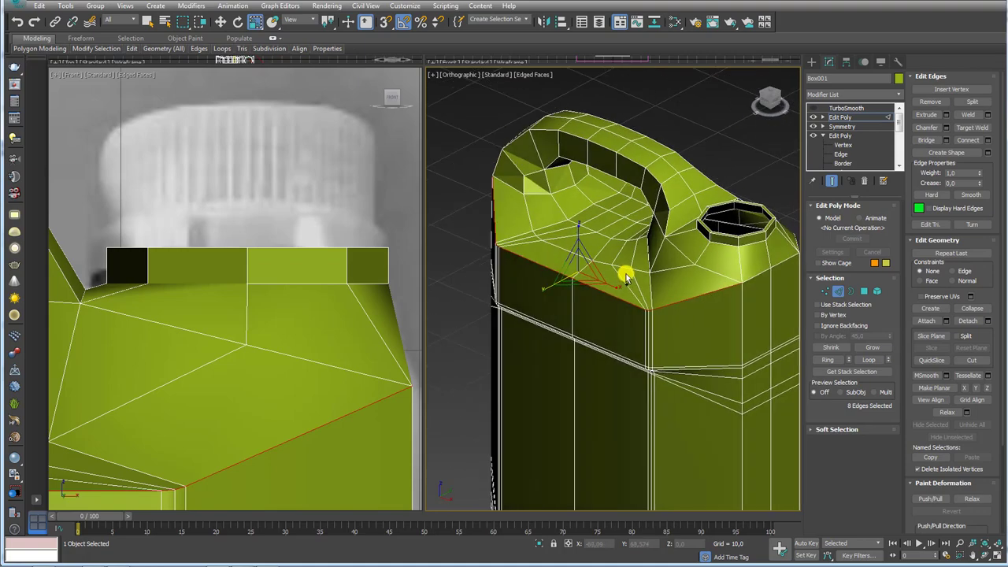
pyautogui.keyDown('ctrl'); pyautogui.click(753, 277); pyautogui.keyUp('ctrl')
pyautogui.keyDown('alt'); pyautogui.moveTo(743, 266); pyautogui.dragTo(776, 275, button='middle'); pyautogui.keyUp('alt')
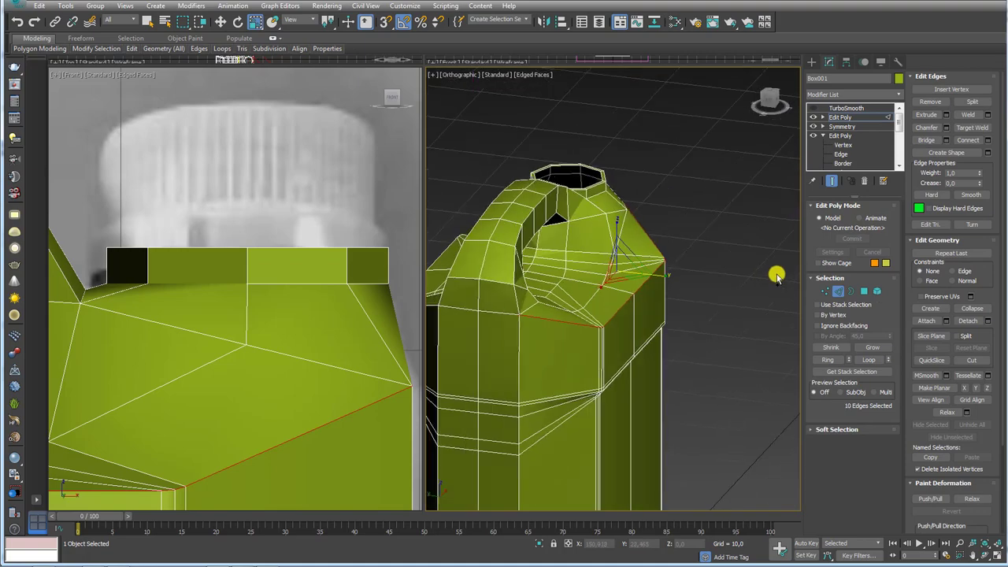
pyautogui.keyDown('ctrl'); pyautogui.click(501, 315); pyautogui.keyUp('ctrl')
pyautogui.keyDown('alt'); pyautogui.moveTo(605, 328); pyautogui.dragTo(567, 326, button='middle'); pyautogui.keyUp('alt')
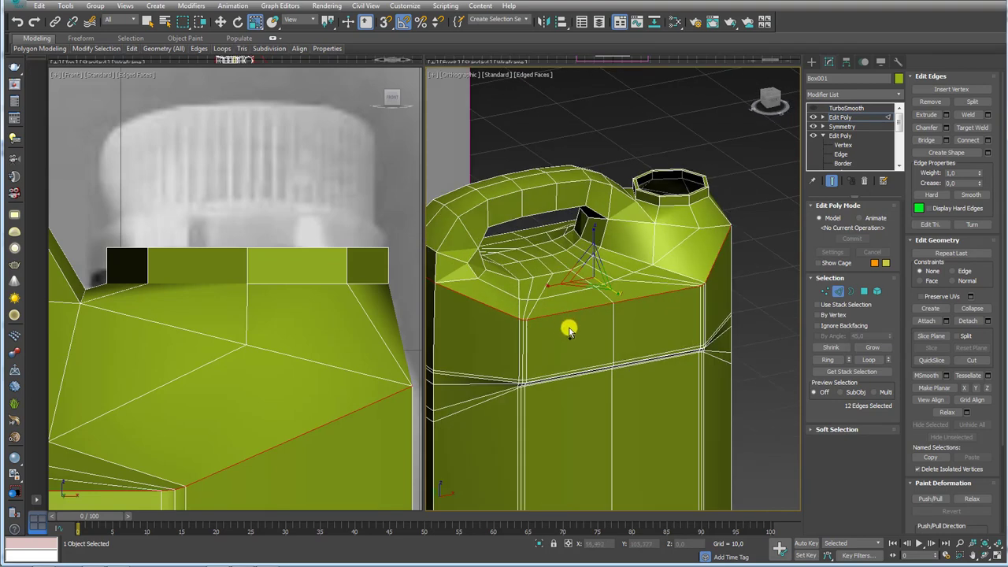
pyautogui.scroll(3, 567, 326)
# Chamfer the shoulder edges by 0.549 and check the front corner and spout.
pyautogui.click(947, 128)
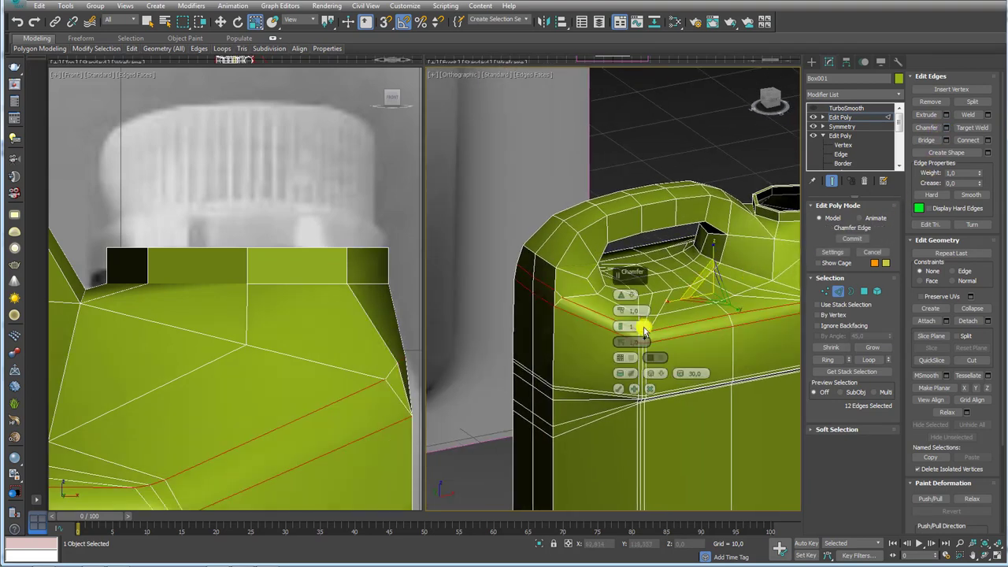
pyautogui.moveTo(619, 313); pyautogui.dragTo(619, 319)
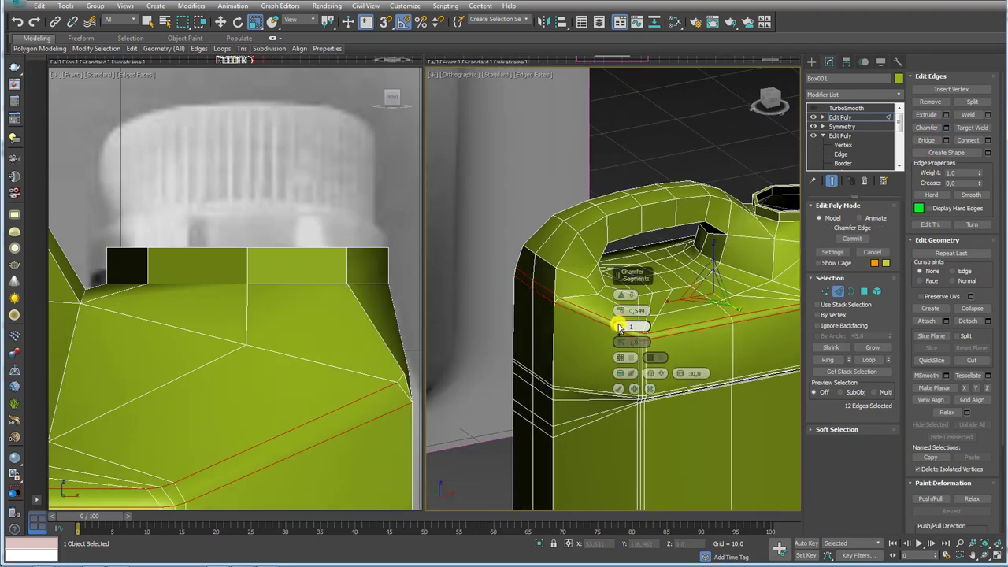
pyautogui.click(619, 389)
pyautogui.scroll(1, 579, 341)
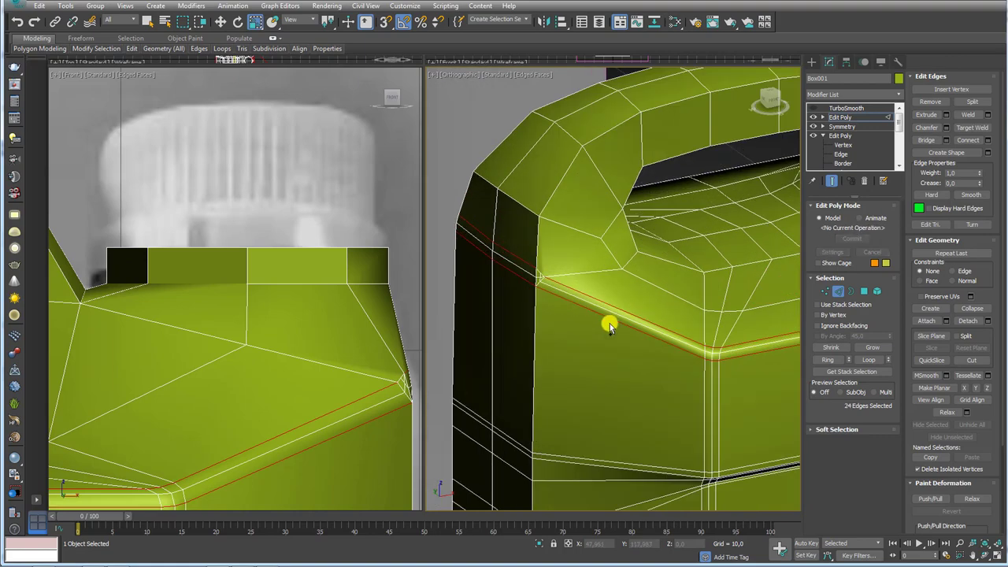
pyautogui.scroll(-2, 607, 322)
pyautogui.moveTo(599, 293)
pyautogui.keyDown('alt'); pyautogui.mouseDown(button='middle')
pyautogui.moveTo(655, 331)
pyautogui.moveTo(647, 297)
pyautogui.mouseUp(button='middle'); pyautogui.keyUp('alt')
pyautogui.scroll(3, 647, 296)
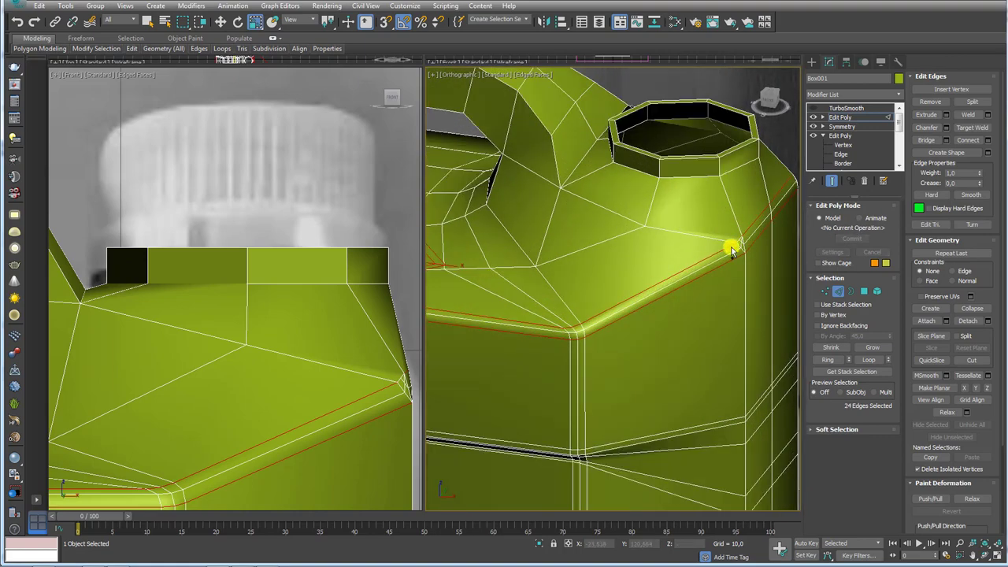
pyautogui.keyDown('alt'); pyautogui.moveTo(746, 249); pyautogui.dragTo(709, 272, button='middle'); pyautogui.keyUp('alt')
pyautogui.scroll(2, 695, 278)
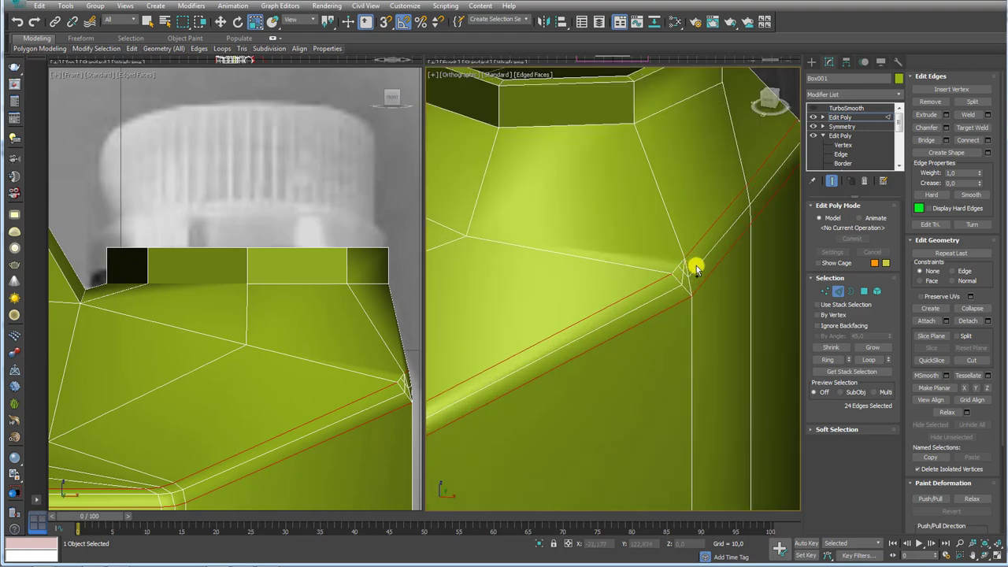
pyautogui.click(861, 291)
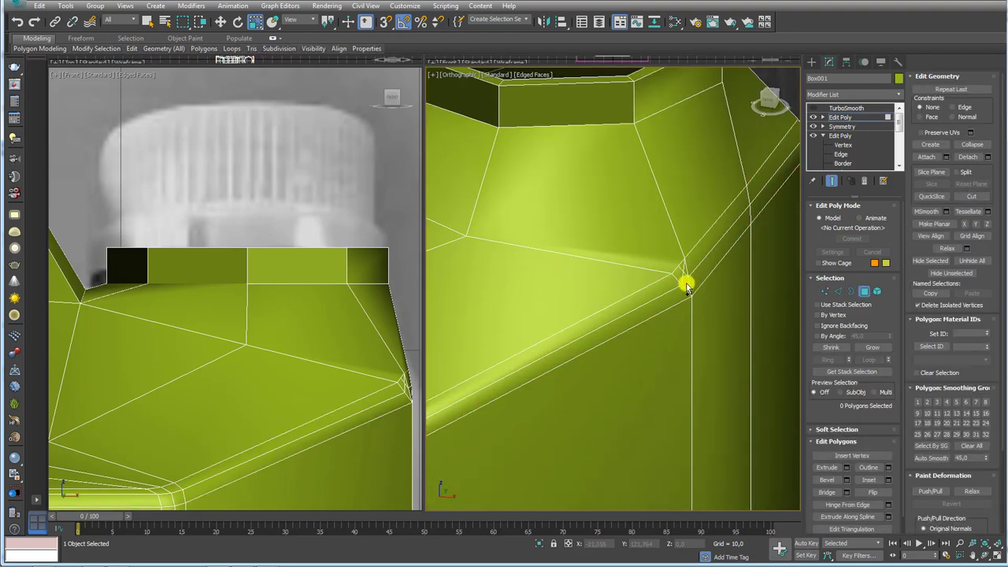
# Delete the small shoulder corner polygon and pick an edge bordering the gap.
pyautogui.click(688, 284)
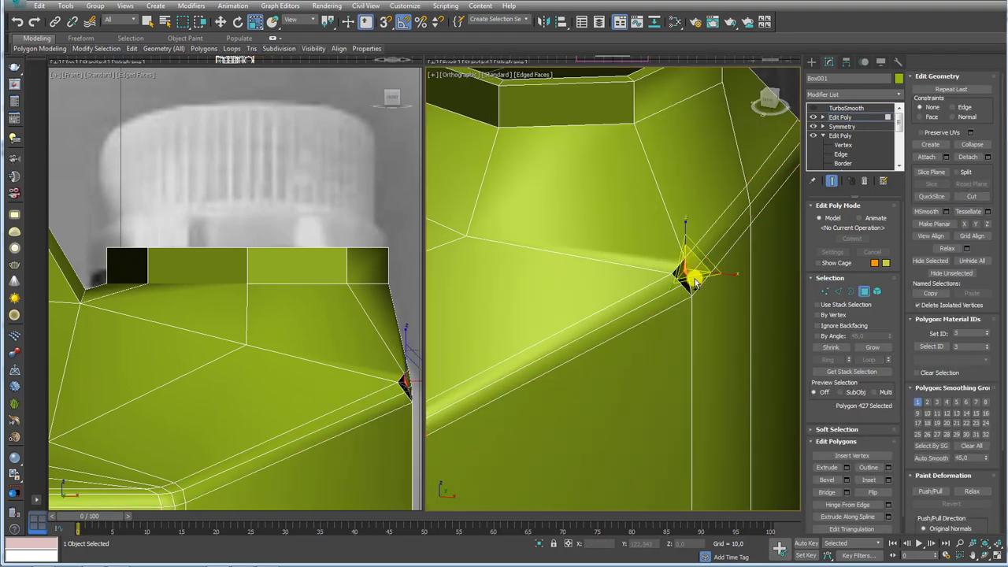
pyautogui.press('Delete')
pyautogui.click(834, 293)
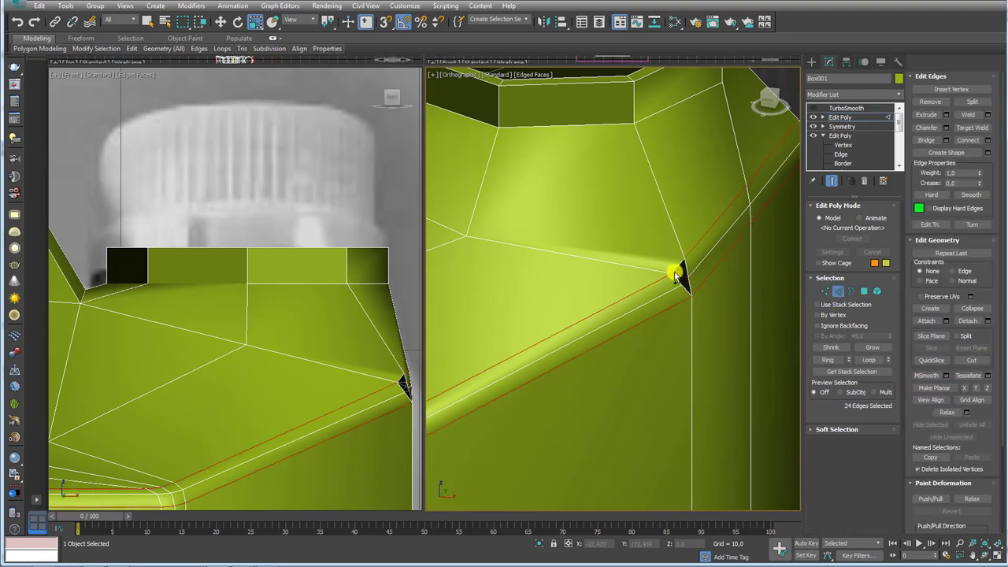
pyautogui.hotkey('ctrl', 'd')
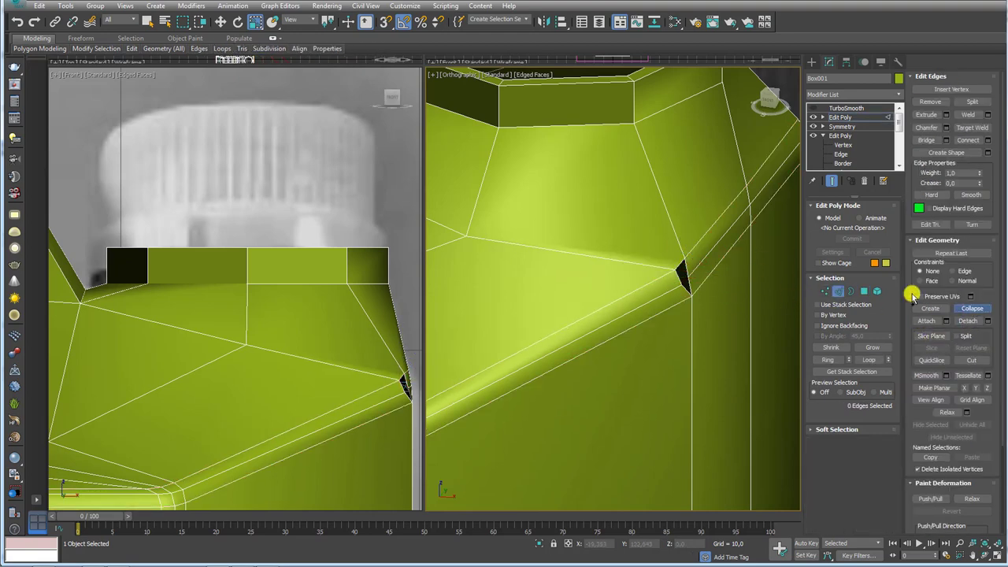
pyautogui.click(681, 266)
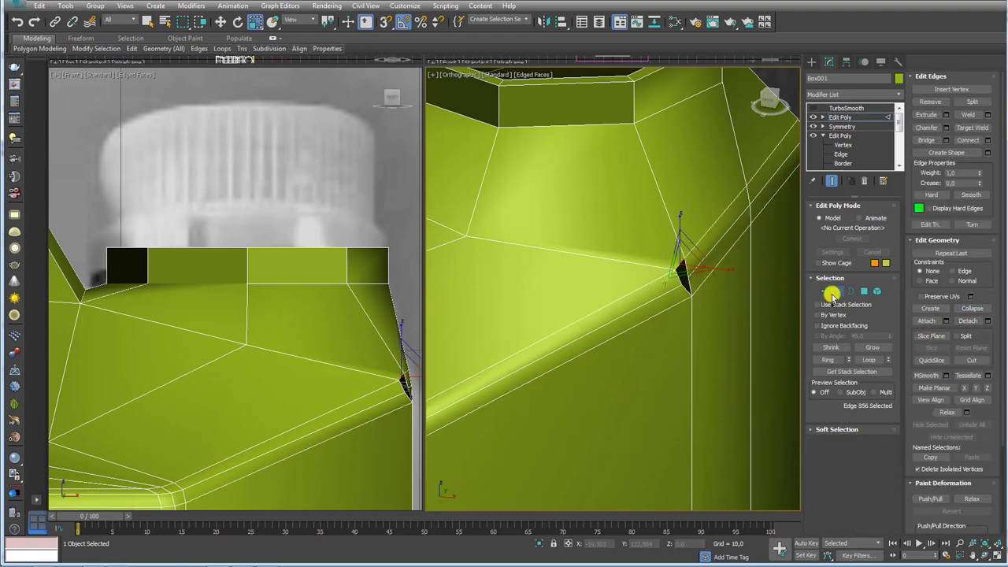
pyautogui.press('1')
# Target Weld the stray shoulder vertex onto its neighbouring vertex.
pyautogui.click(875, 483)
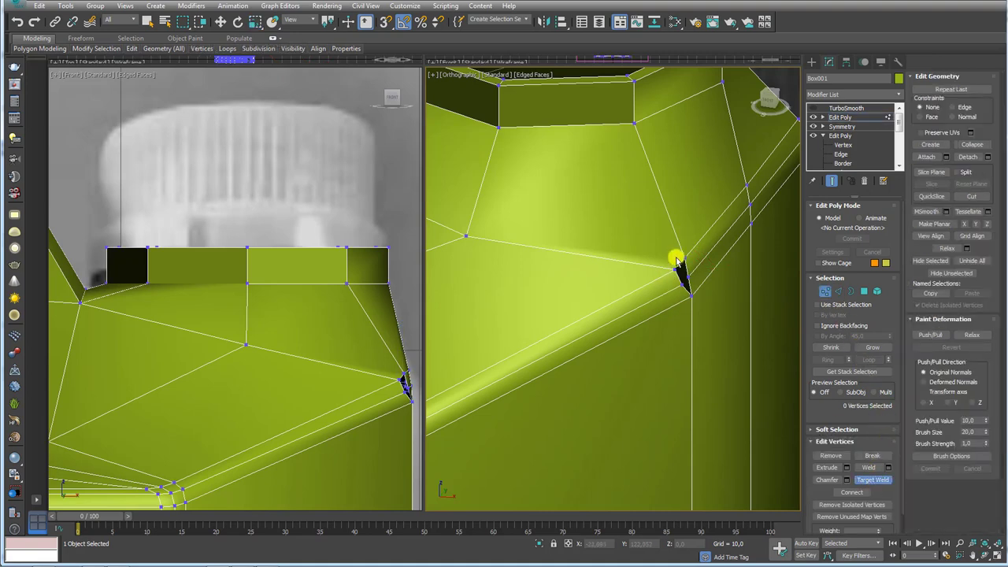
pyautogui.click(675, 270)
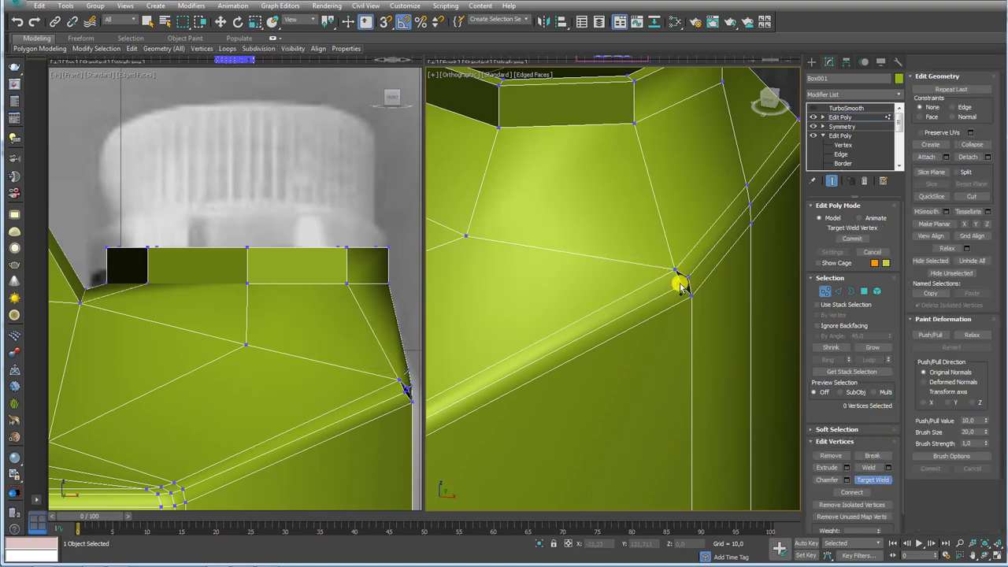
pyautogui.click(680, 282)
pyautogui.click(689, 288)
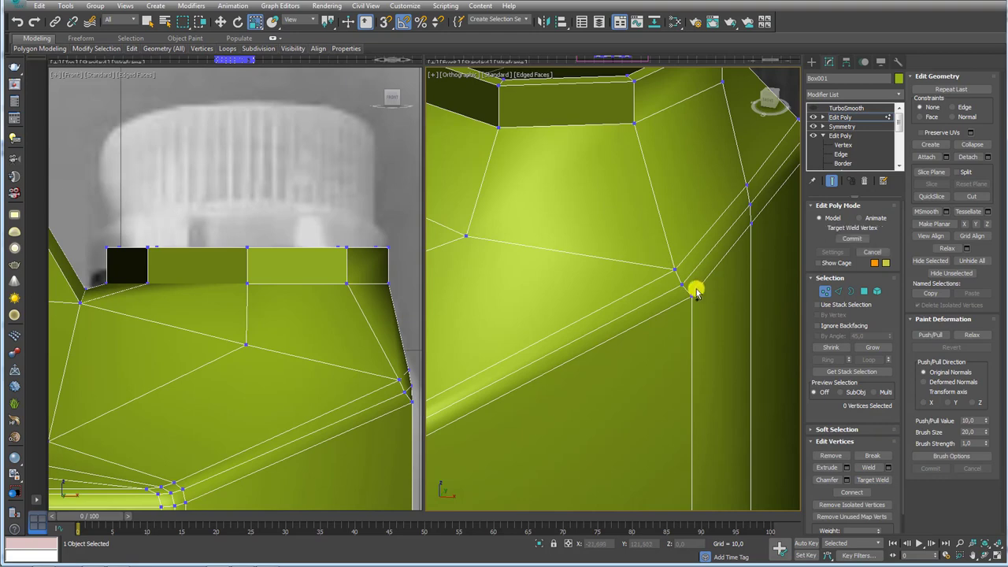
pyautogui.rightClick(690, 290)
# Collapse the two vertices at the sliver into a single point.
pyautogui.click(703, 296)
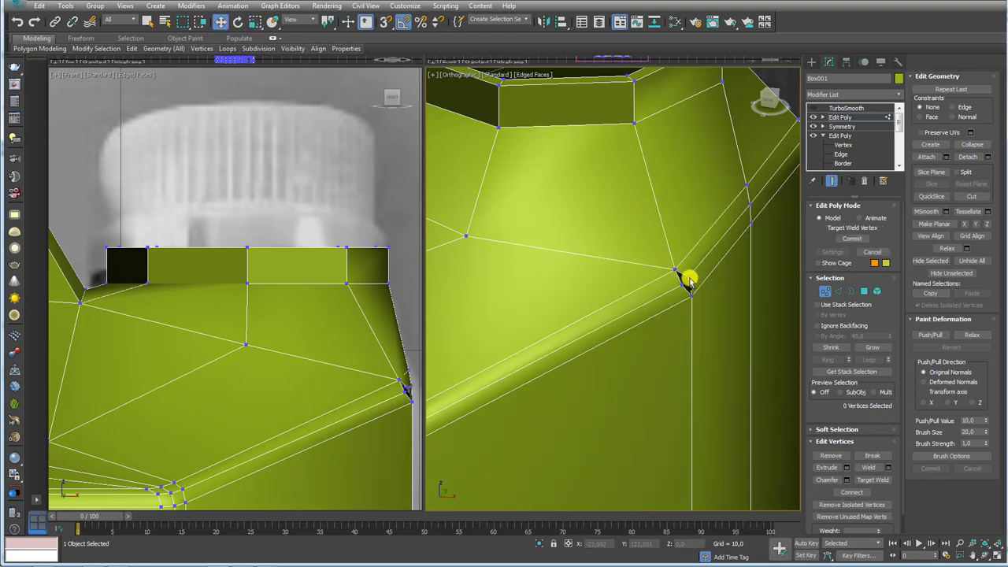
pyautogui.click(680, 284)
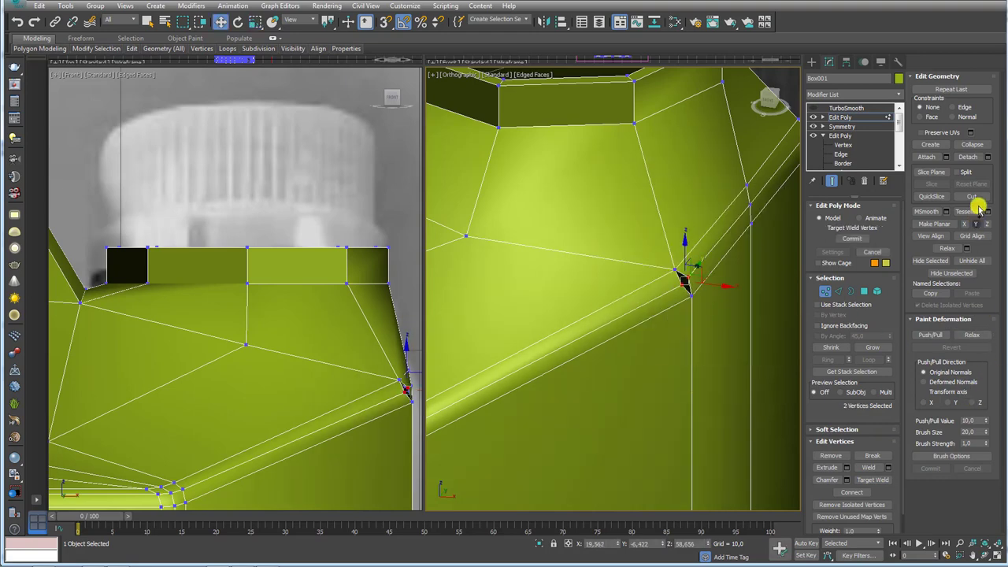
pyautogui.click(977, 145)
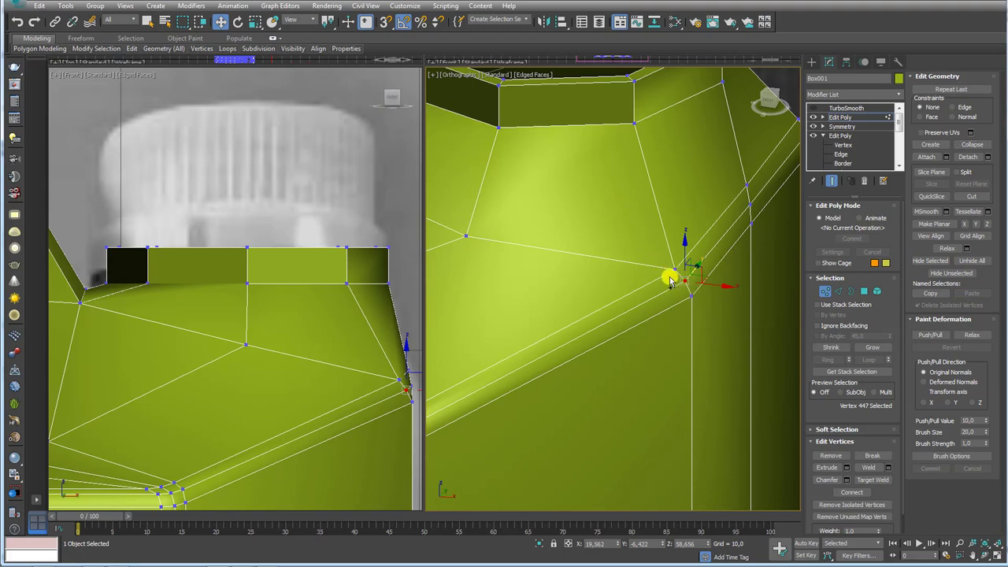
pyautogui.scroll(-5, 651, 281)
pyautogui.moveTo(650, 281)
pyautogui.keyDown('alt'); pyautogui.mouseDown(button='middle')
pyautogui.moveTo(527, 294)
pyautogui.moveTo(617, 281)
pyautogui.moveTo(571, 277)
pyautogui.mouseUp(button='middle'); pyautogui.keyUp('alt')
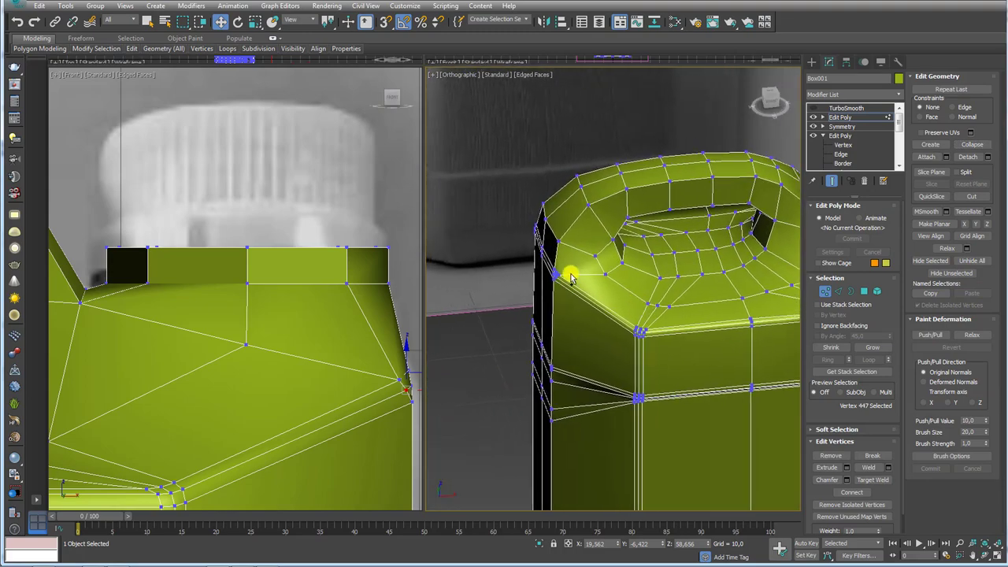
pyautogui.scroll(3, 551, 279)
pyautogui.scroll(3, 603, 354)
pyautogui.scroll(2, 614, 373)
pyautogui.scroll(1, 614, 356)
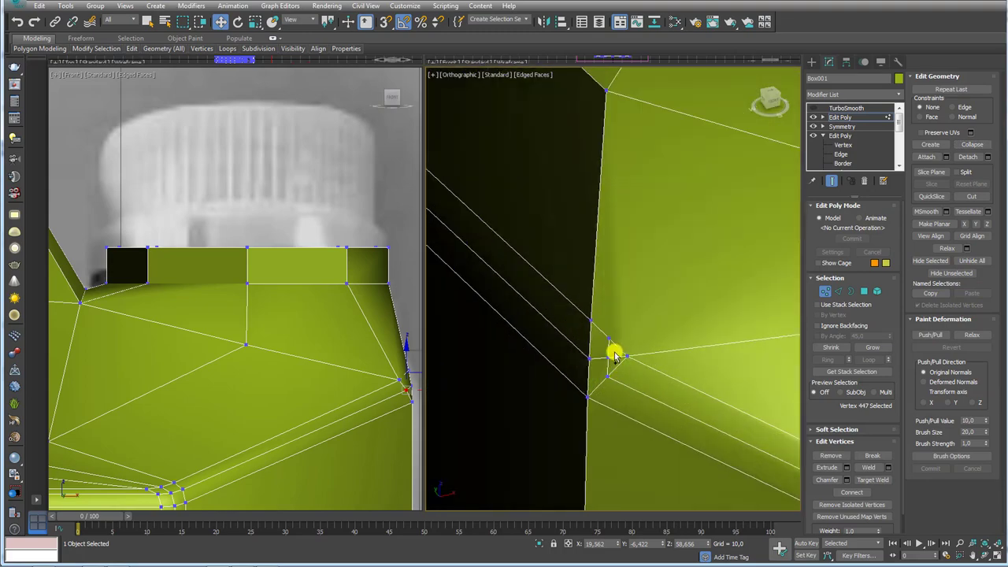
pyautogui.click(839, 293)
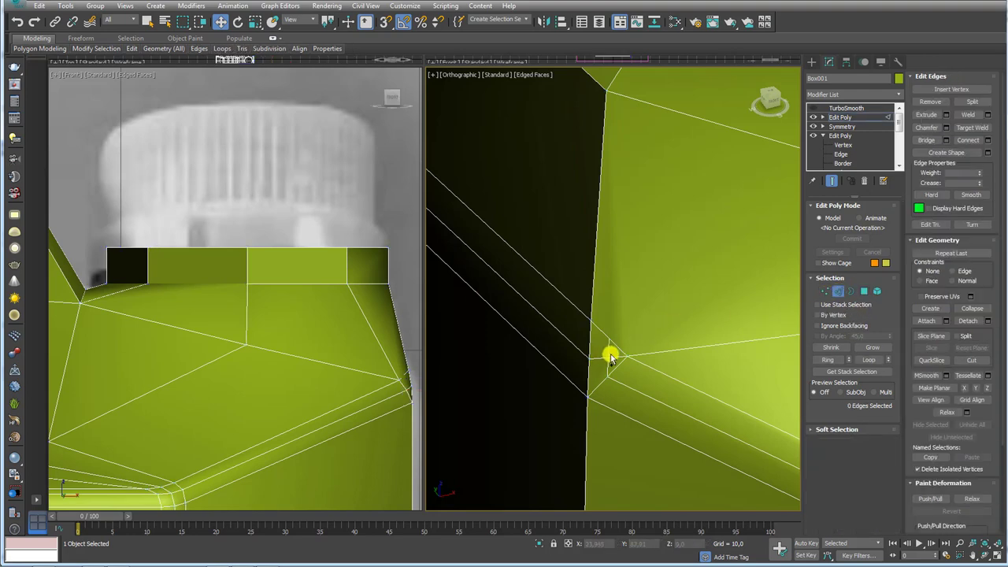
# Remove the two extra edges at the merged vertex and delete the leftover triangle.
pyautogui.click(609, 356)
pyautogui.keyDown('ctrl'); pyautogui.click(622, 362); pyautogui.keyUp('ctrl')
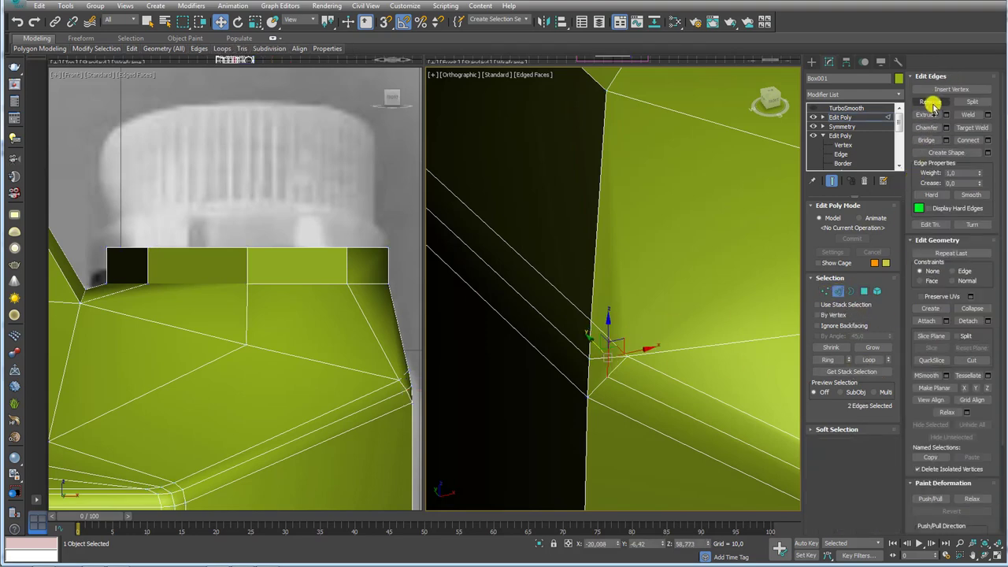
pyautogui.click(930, 103)
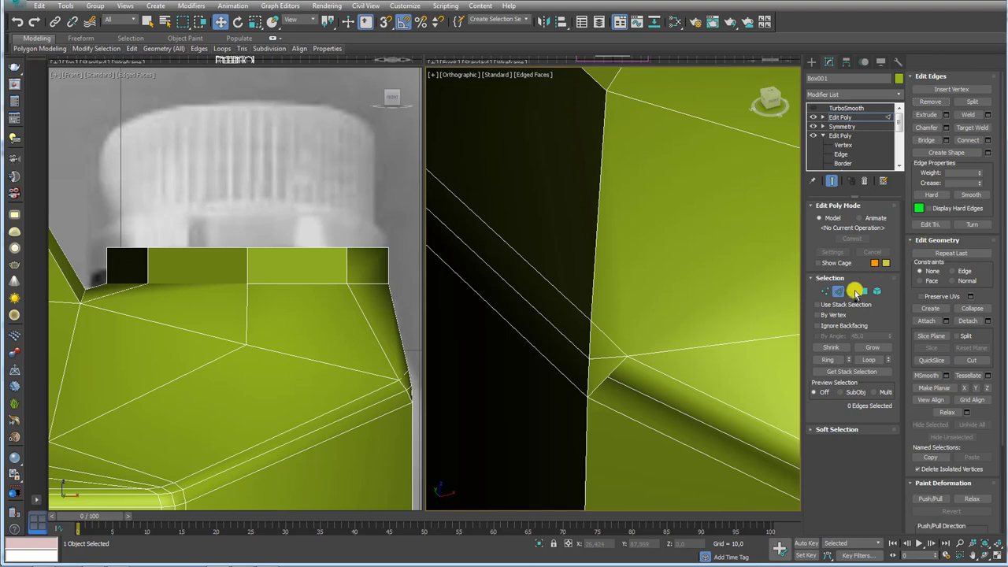
pyautogui.click(864, 291)
pyautogui.click(600, 376)
pyautogui.press('Delete')
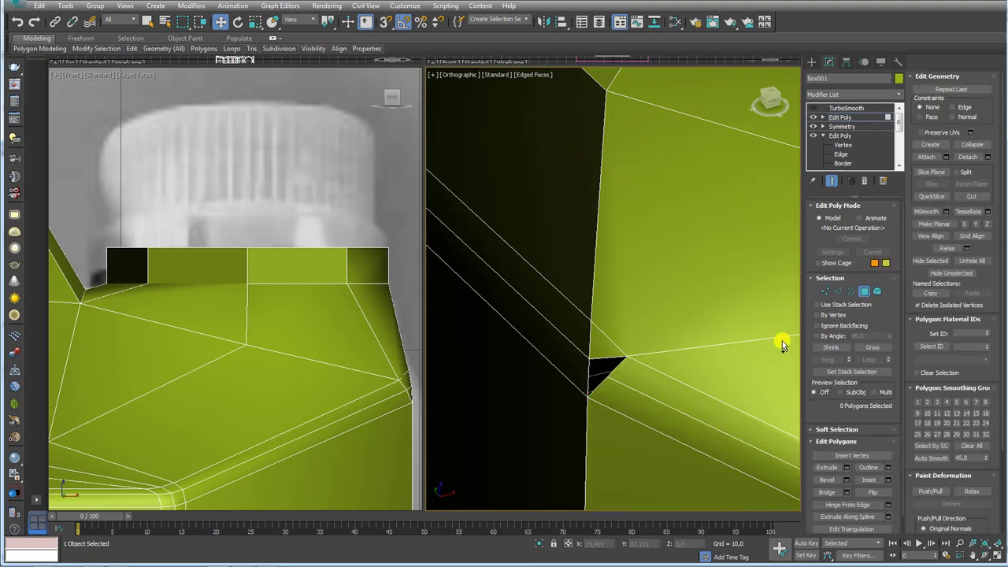
# Target Weld the hole's corner vertex shut onto its neighbour.
pyautogui.click(825, 291)
pyautogui.click(872, 479)
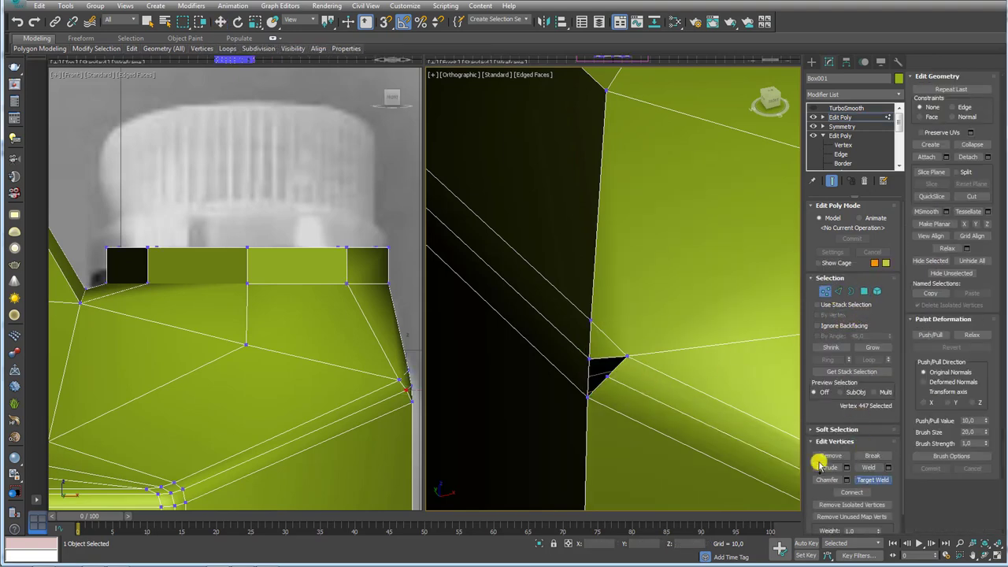
pyautogui.moveTo(597, 370); pyautogui.dragTo(589, 361)
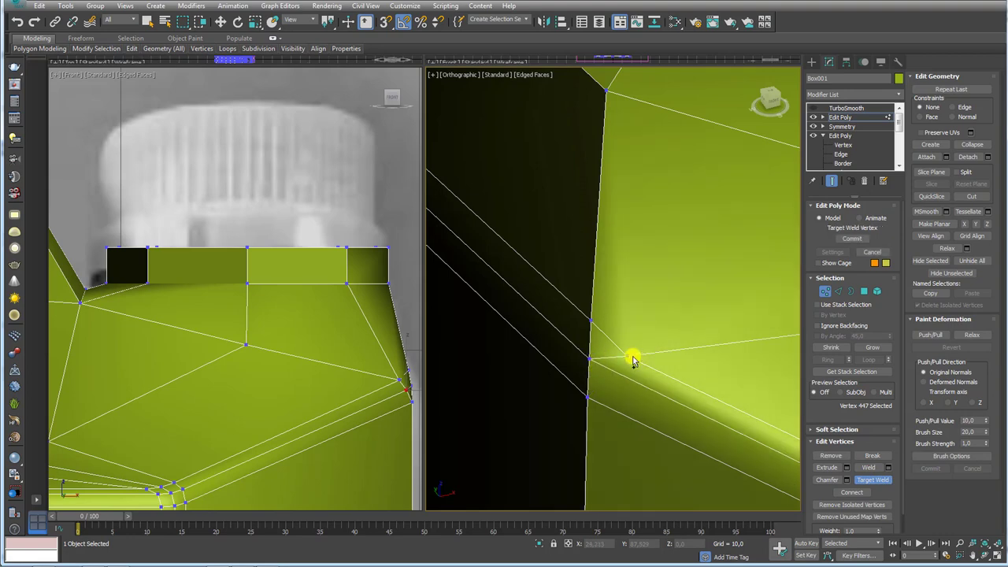
pyautogui.scroll(-5, 603, 327)
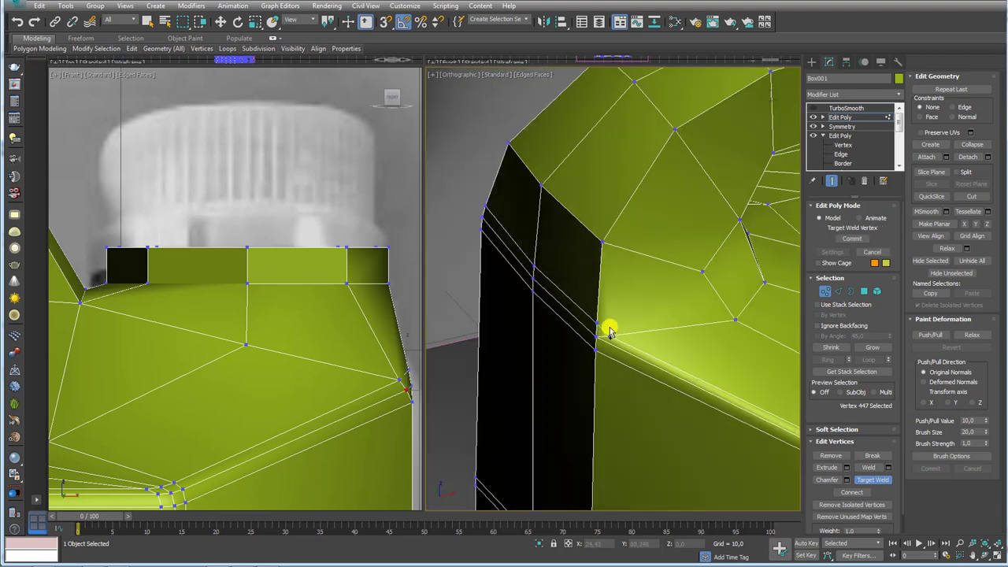
pyautogui.rightClick(676, 322)
# Collapse the short edge at the handle corner into one point.
pyautogui.click(839, 292)
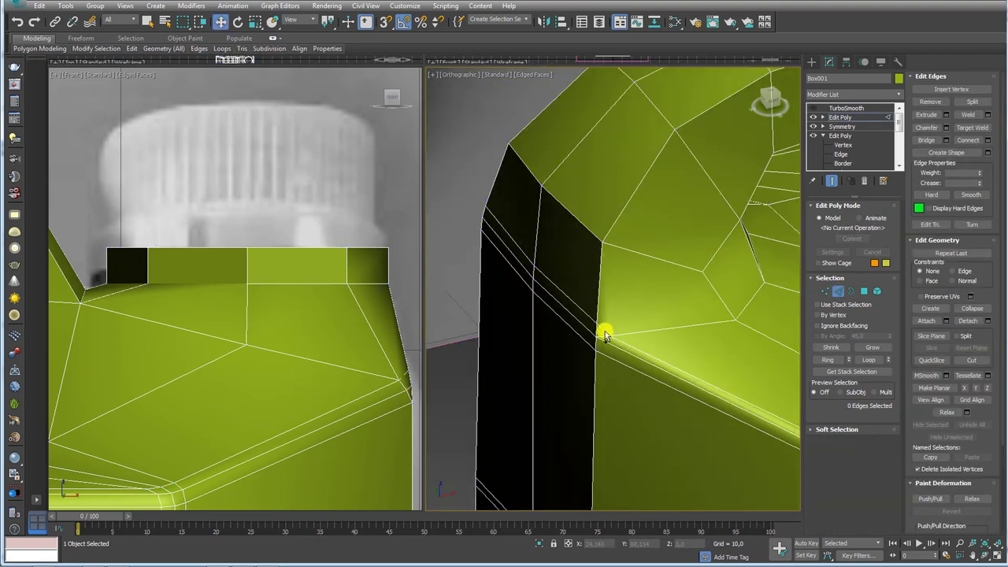
pyautogui.click(605, 335)
pyautogui.moveTo(605, 335)
pyautogui.keyDown('alt'); pyautogui.mouseDown(button='middle')
pyautogui.moveTo(669, 315)
pyautogui.moveTo(647, 315)
pyautogui.mouseUp(button='middle'); pyautogui.keyUp('alt')
pyautogui.click(971, 308)
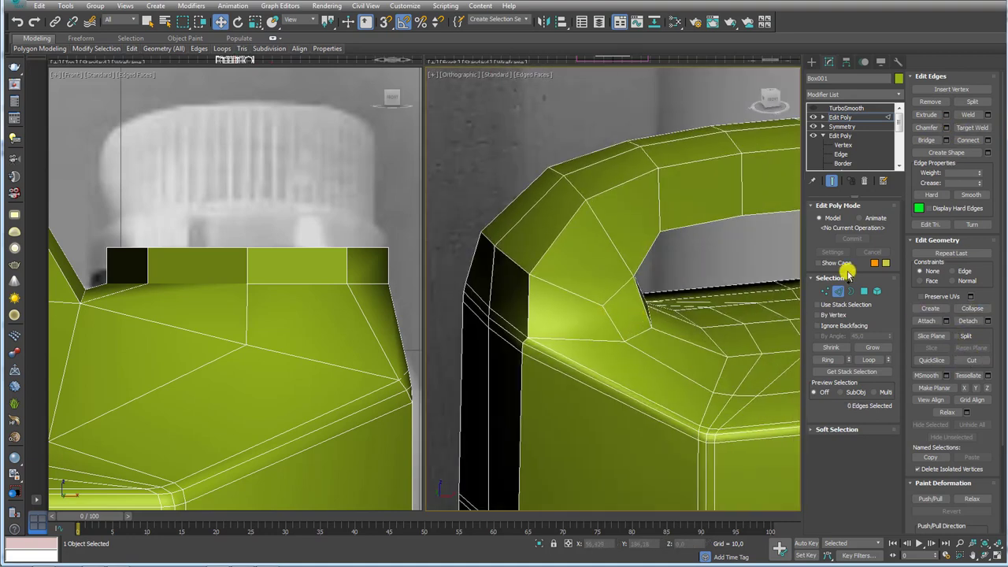
# Select the corner vertex at the handle base and view the can top from above.
pyautogui.click(827, 293)
pyautogui.click(523, 340)
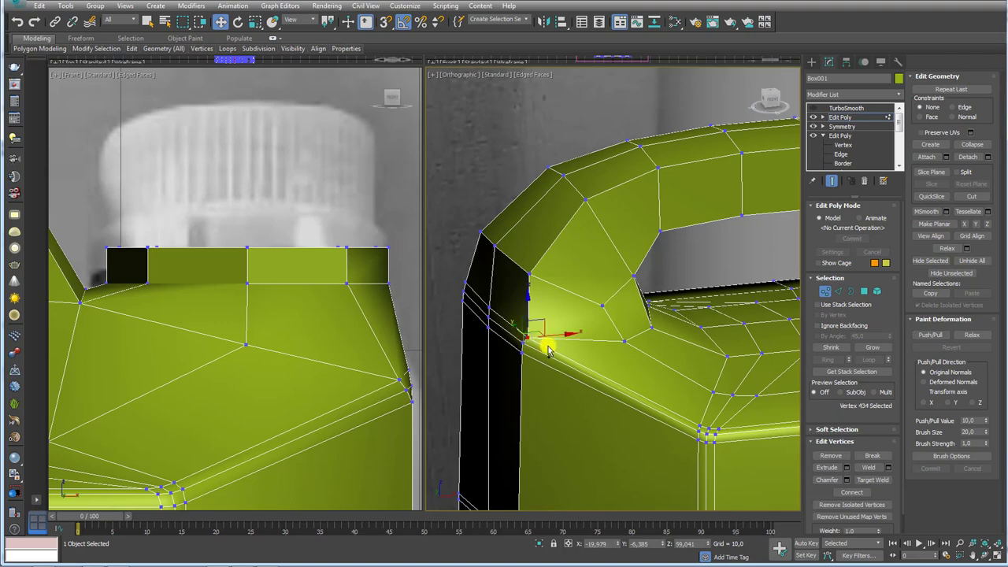
pyautogui.scroll(5, 528, 335)
pyautogui.scroll(-3, 574, 322)
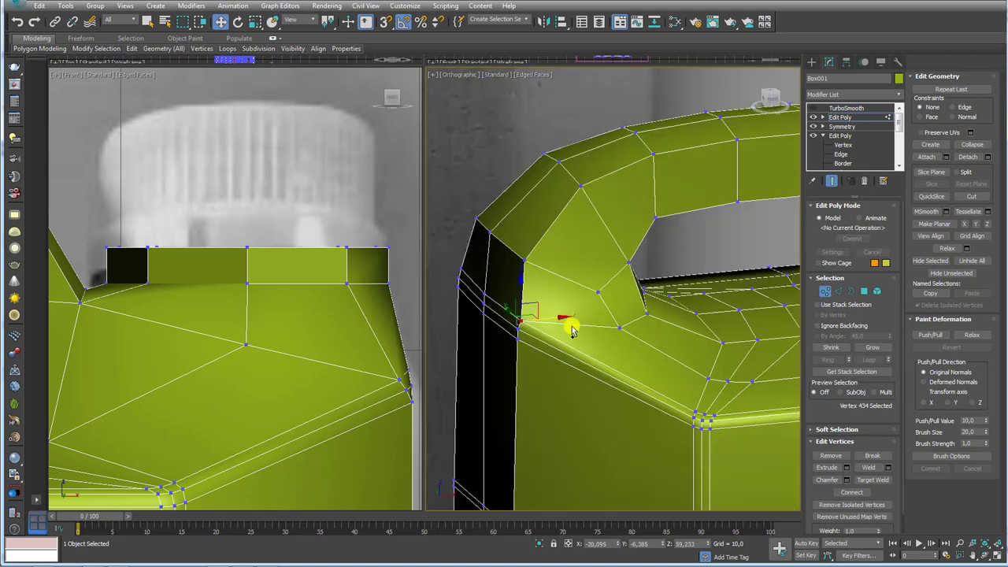
pyautogui.scroll(-2, 574, 333)
pyautogui.moveTo(682, 340)
pyautogui.keyDown('alt'); pyautogui.mouseDown(button='middle')
pyautogui.moveTo(607, 225)
pyautogui.moveTo(688, 243)
pyautogui.moveTo(700, 254)
pyautogui.moveTo(709, 317)
pyautogui.moveTo(698, 228)
pyautogui.mouseUp(button='middle'); pyautogui.keyUp('alt')
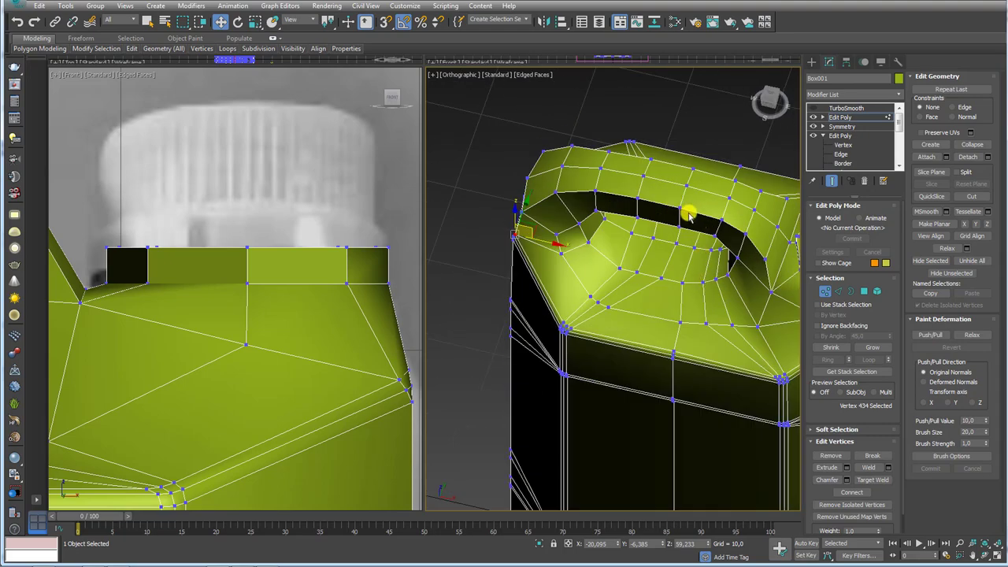
pyautogui.click(839, 290)
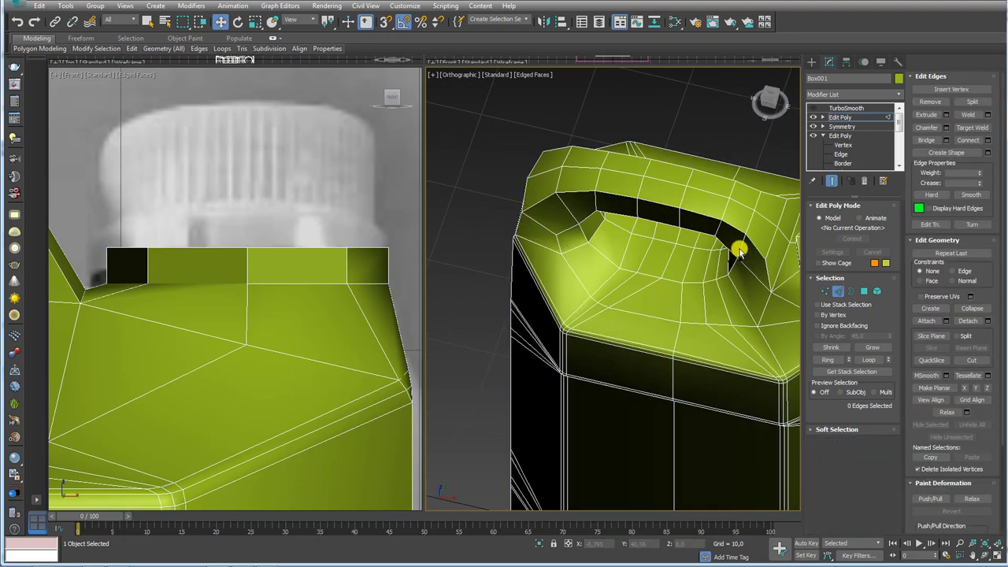
# Select the edge ring across the handle, excluding the edges near the spout.
pyautogui.click(739, 251)
pyautogui.moveTo(749, 261)
pyautogui.keyDown('alt'); pyautogui.mouseDown(button='middle')
pyautogui.moveTo(765, 232)
pyautogui.moveTo(732, 270)
pyautogui.mouseUp(button='middle'); pyautogui.keyUp('alt')
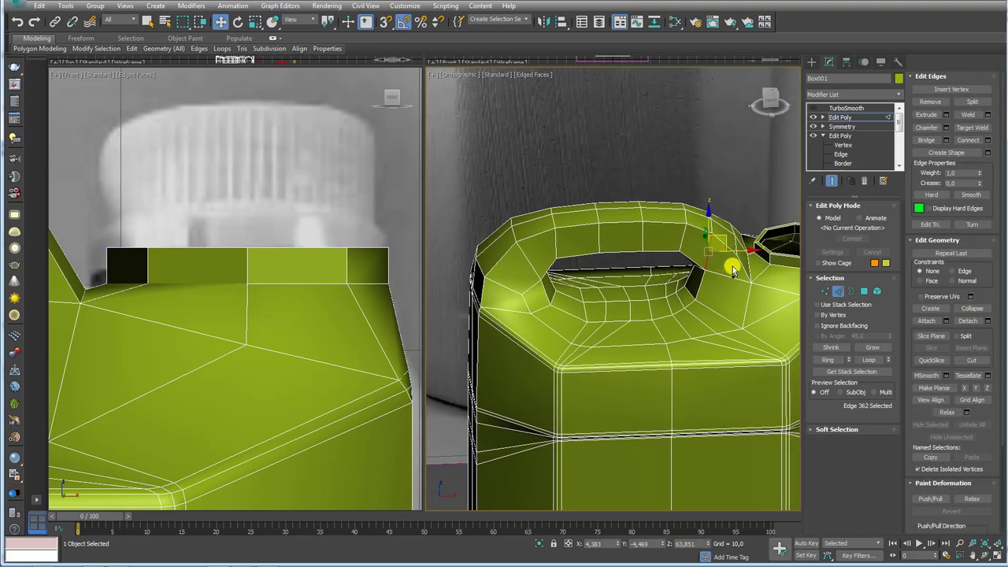
pyautogui.click(827, 360)
pyautogui.keyDown('alt'); pyautogui.moveTo(612, 288); pyautogui.dragTo(617, 312, button='middle'); pyautogui.keyUp('alt')
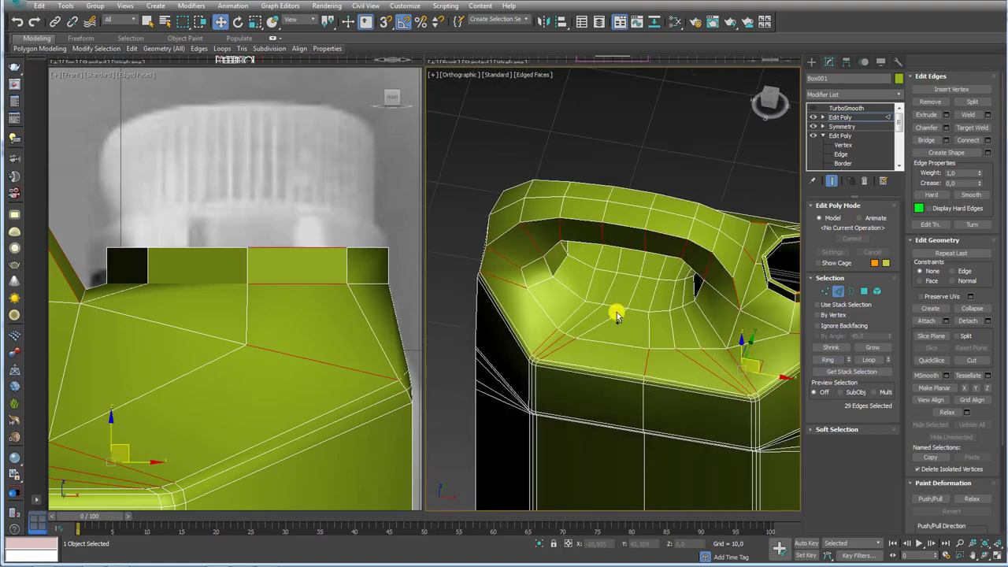
pyautogui.scroll(-3, 616, 312)
pyautogui.keyDown('alt'); pyautogui.moveTo(567, 281); pyautogui.dragTo(704, 384, button='middle'); pyautogui.keyUp('alt')
pyautogui.keyDown('alt'); pyautogui.moveTo(708, 299); pyautogui.dragTo(740, 289); pyautogui.keyUp('alt')
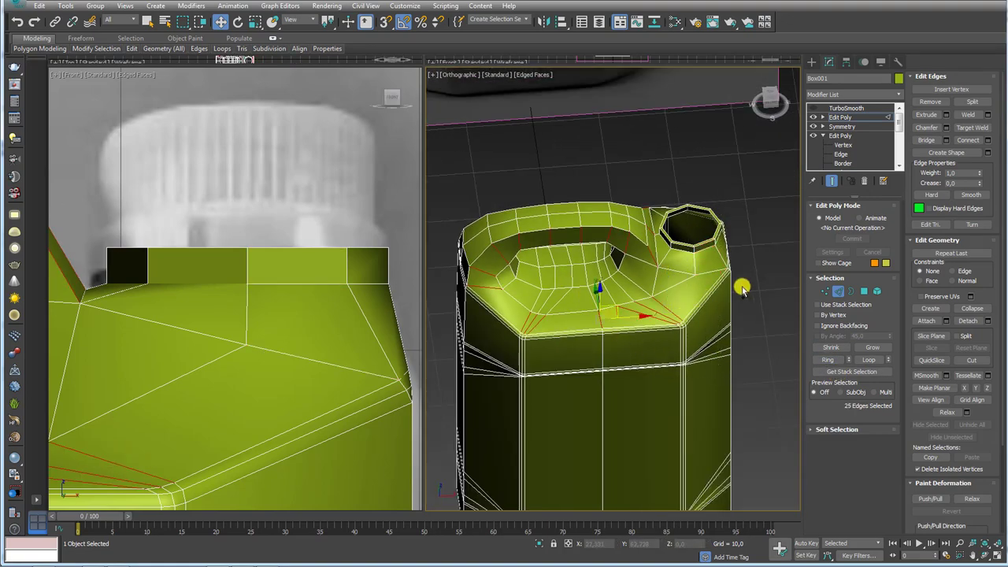
pyautogui.keyDown('alt'); pyautogui.moveTo(744, 341); pyautogui.dragTo(669, 159); pyautogui.keyUp('alt')
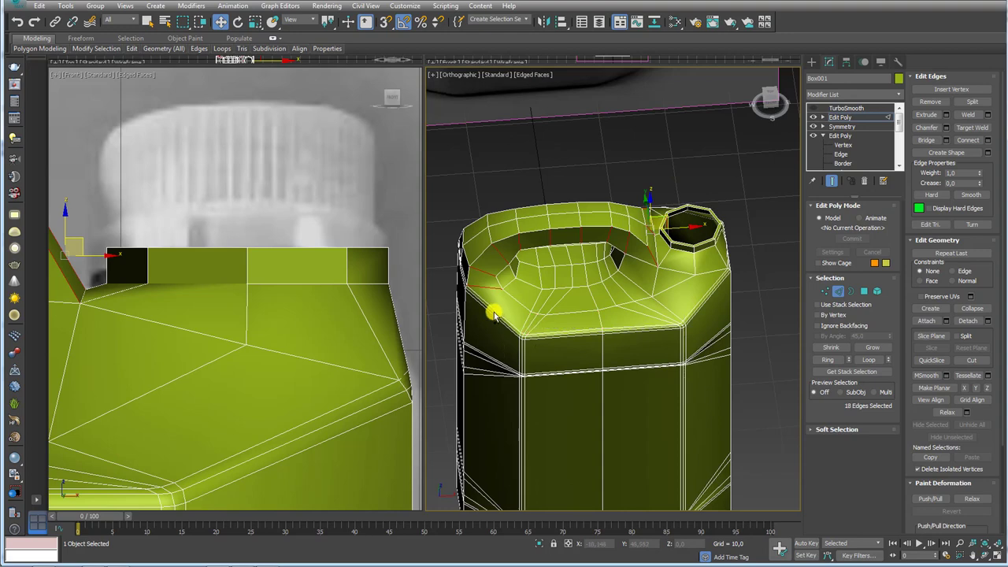
pyautogui.moveTo(495, 313)
pyautogui.keyDown('alt'); pyautogui.mouseDown(button='middle')
pyautogui.moveTo(567, 287)
pyautogui.moveTo(598, 227)
pyautogui.mouseUp(button='middle'); pyautogui.keyUp('alt')
pyautogui.scroll(2, 567, 288)
# Add a new edge loop along the handle, slide it into position, then enter Vertex level.
pyautogui.click(969, 140)
pyautogui.scroll(2, 597, 228)
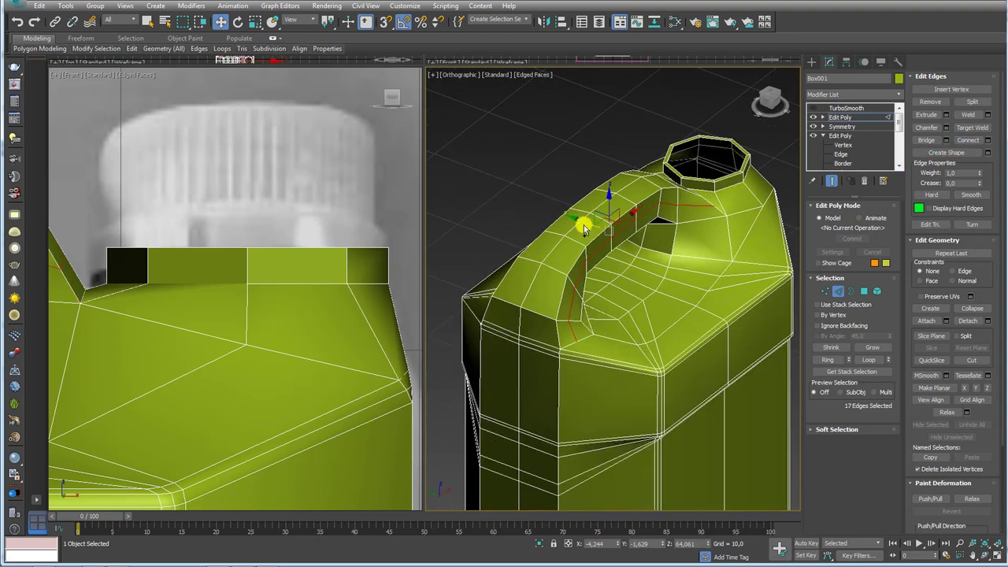
pyautogui.moveTo(584, 224); pyautogui.dragTo(591, 230)
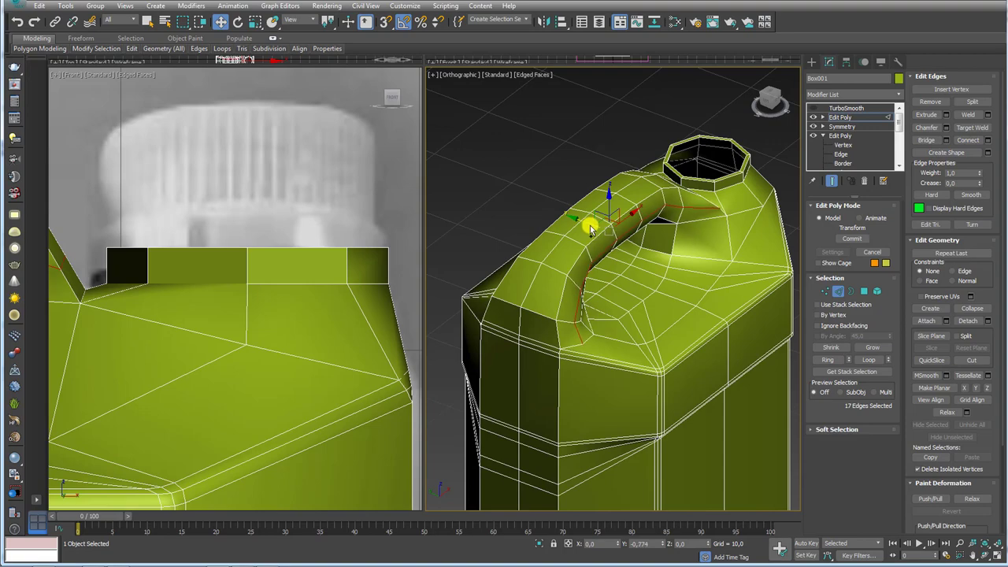
pyautogui.scroll(3, 646, 299)
pyautogui.moveTo(509, 331)
pyautogui.keyDown('alt'); pyautogui.mouseDown(button='middle')
pyautogui.moveTo(614, 346)
pyautogui.moveTo(630, 339)
pyautogui.mouseUp(button='middle'); pyautogui.keyUp('alt')
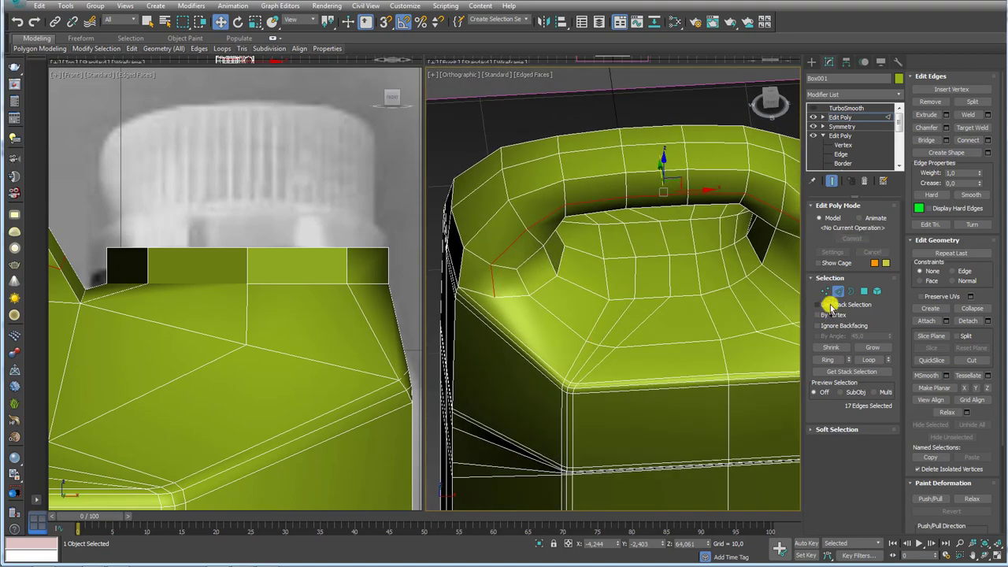
pyautogui.click(825, 291)
pyautogui.keyDown('alt'); pyautogui.moveTo(525, 338); pyautogui.dragTo(603, 359, button='middle'); pyautogui.keyUp('alt')
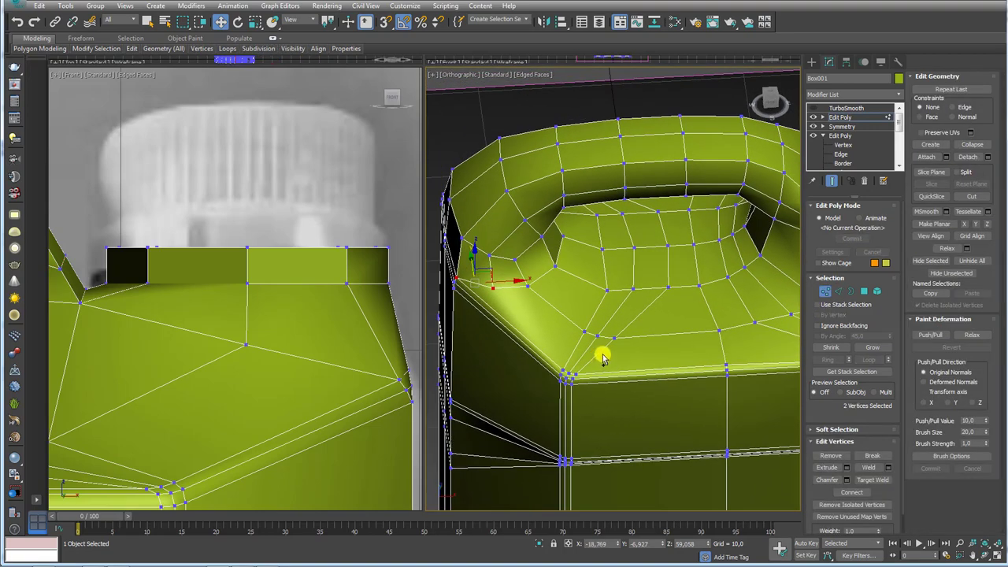
# Cut a new edge with Alt+C from the shoulder across toward the spout.
pyautogui.hotkey('alt', 'c')
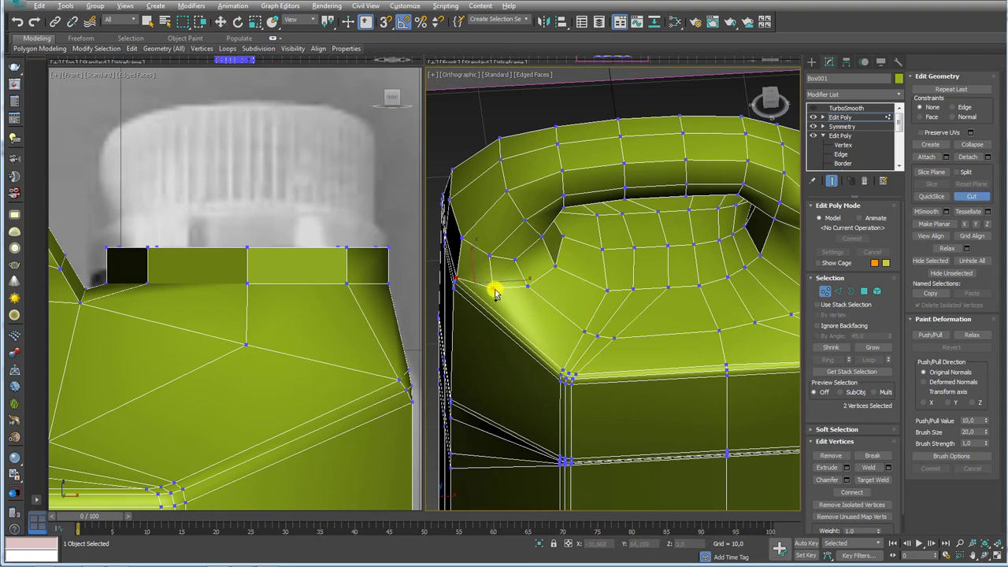
pyautogui.click(575, 352)
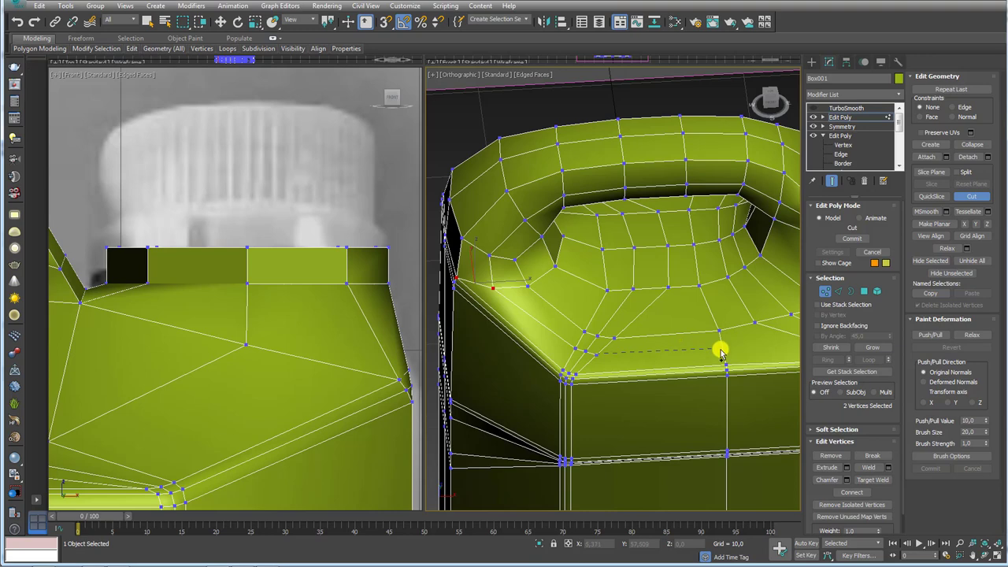
pyautogui.moveTo(723, 352)
pyautogui.keyDown('alt'); pyautogui.mouseDown(button='middle')
pyautogui.moveTo(522, 354)
pyautogui.moveTo(567, 351)
pyautogui.mouseUp(button='middle'); pyautogui.keyUp('alt')
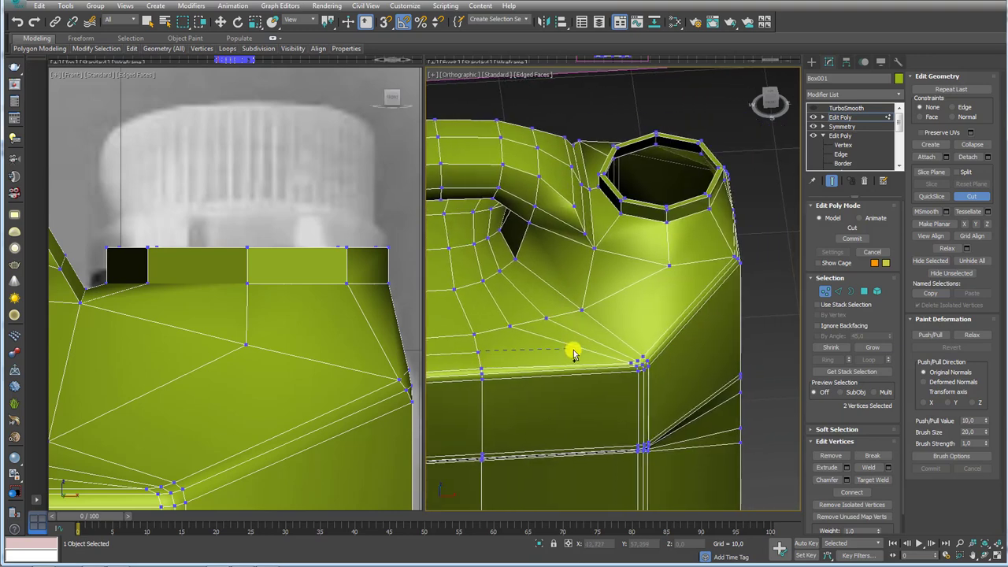
pyautogui.click(618, 339)
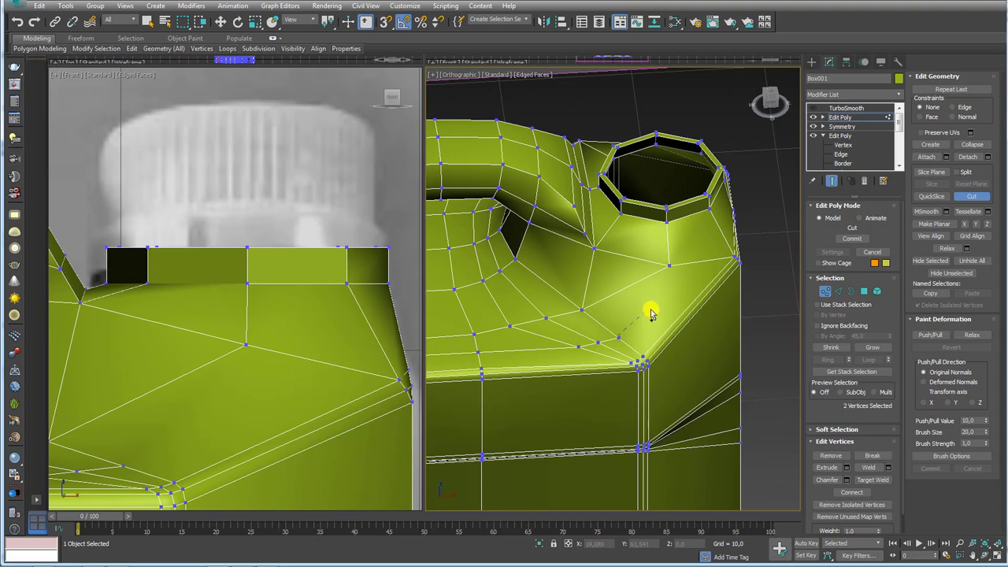
pyautogui.click(662, 301)
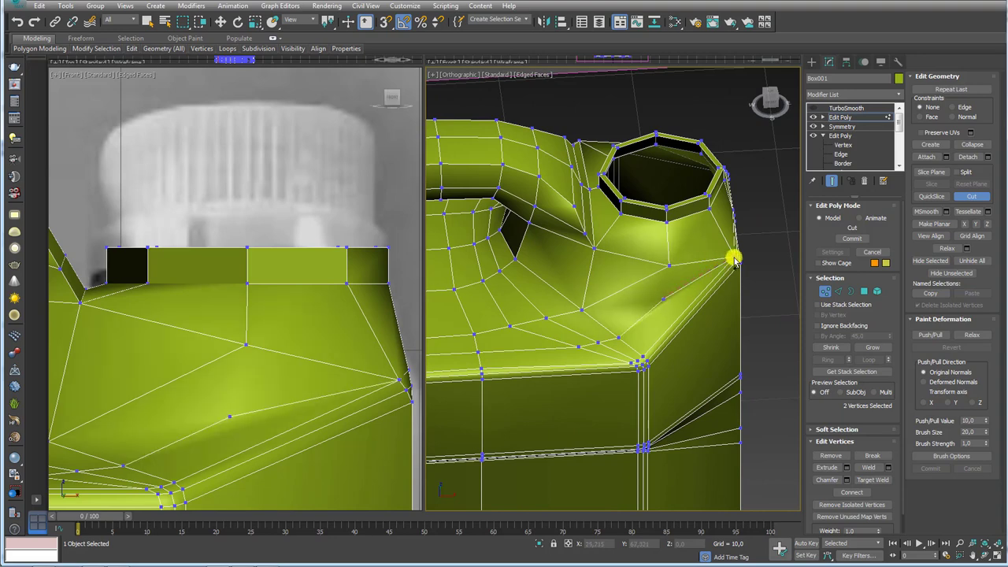
pyautogui.click(624, 293)
pyautogui.rightClick(624, 293)
# Slide the newly cut vertex along the shoulder into place.
pyautogui.press('w')
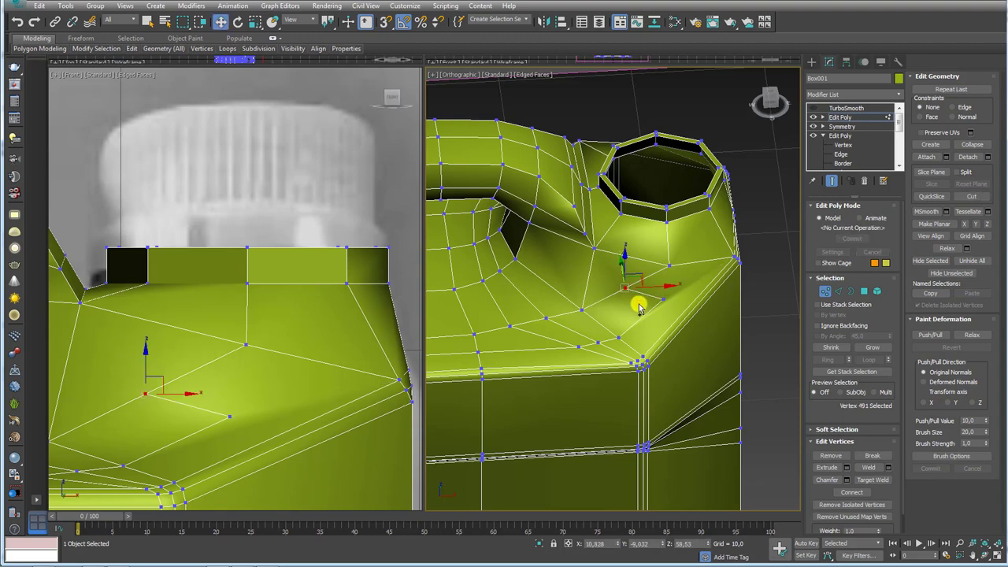
pyautogui.keyDown('alt'); pyautogui.moveTo(625, 293); pyautogui.dragTo(623, 292, button='middle'); pyautogui.keyUp('alt')
pyautogui.scroll(5, 624, 293)
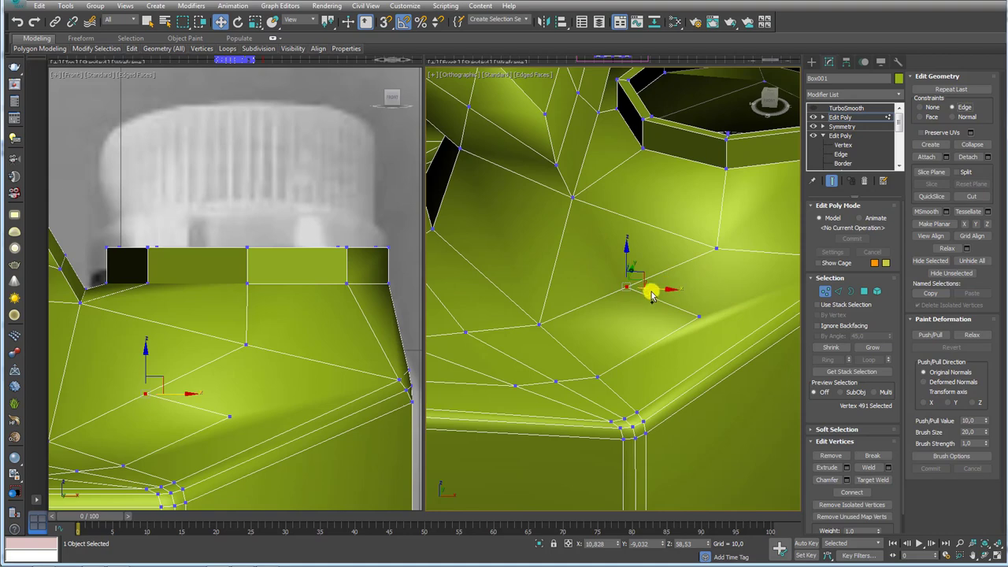
pyautogui.moveTo(651, 294)
pyautogui.mouseDown()
pyautogui.moveTo(691, 307)
pyautogui.moveTo(670, 300)
pyautogui.moveTo(668, 281)
pyautogui.moveTo(673, 297)
pyautogui.moveTo(659, 288)
pyautogui.moveTo(693, 307)
pyautogui.moveTo(670, 300)
pyautogui.mouseUp()
pyautogui.moveTo(670, 299)
pyautogui.keyDown('alt'); pyautogui.mouseDown(button='middle')
pyautogui.moveTo(599, 306)
pyautogui.moveTo(589, 325)
pyautogui.mouseUp(button='middle'); pyautogui.keyUp('alt')
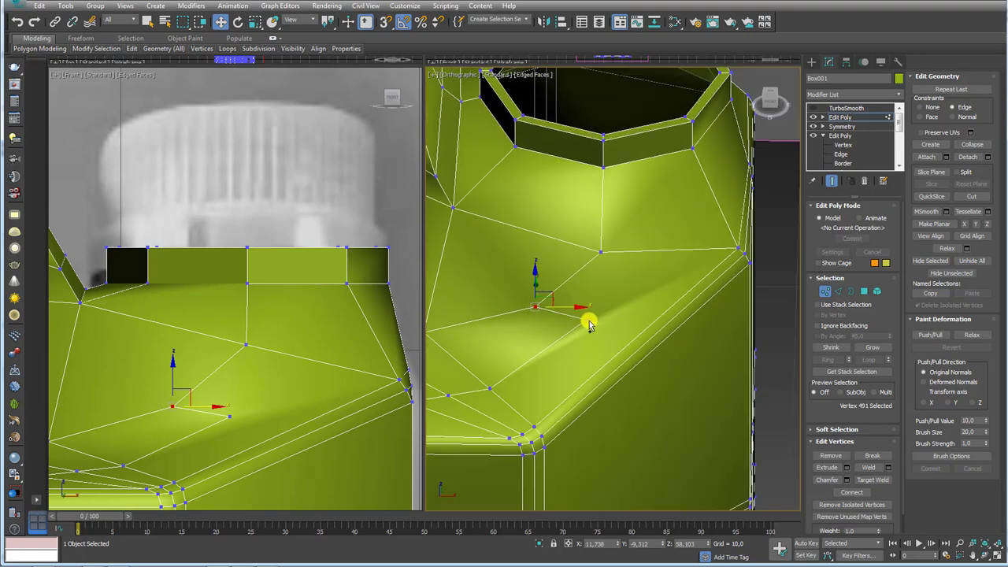
# Connect two shoulder vertices with a new edge.
pyautogui.click(586, 320)
pyautogui.keyDown('ctrl'); pyautogui.click(736, 250); pyautogui.keyUp('ctrl')
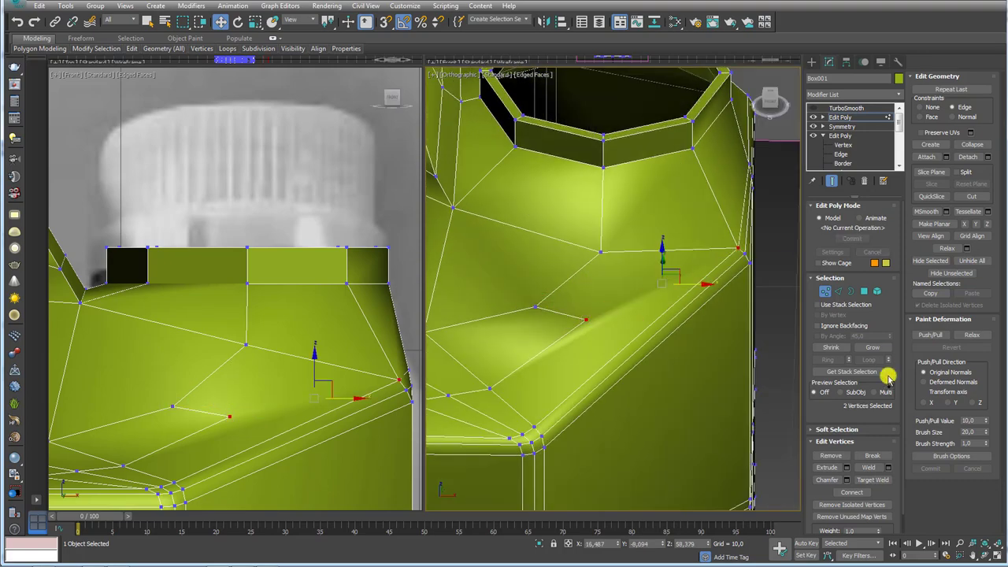
pyautogui.click(852, 491)
pyautogui.moveTo(612, 354)
pyautogui.keyDown('alt'); pyautogui.mouseDown(button='middle')
pyautogui.moveTo(535, 325)
pyautogui.moveTo(581, 293)
pyautogui.moveTo(607, 292)
pyautogui.mouseUp(button='middle'); pyautogui.keyUp('alt')
# Nudge the vertices near the spout, lowering the one beside it slightly.
pyautogui.click(584, 278)
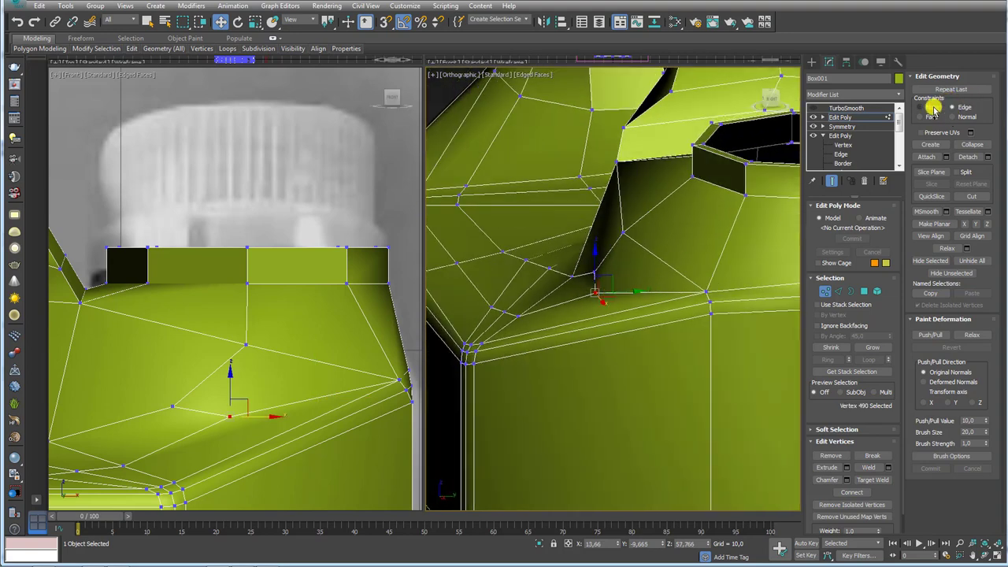
pyautogui.moveTo(608, 276); pyautogui.dragTo(611, 276)
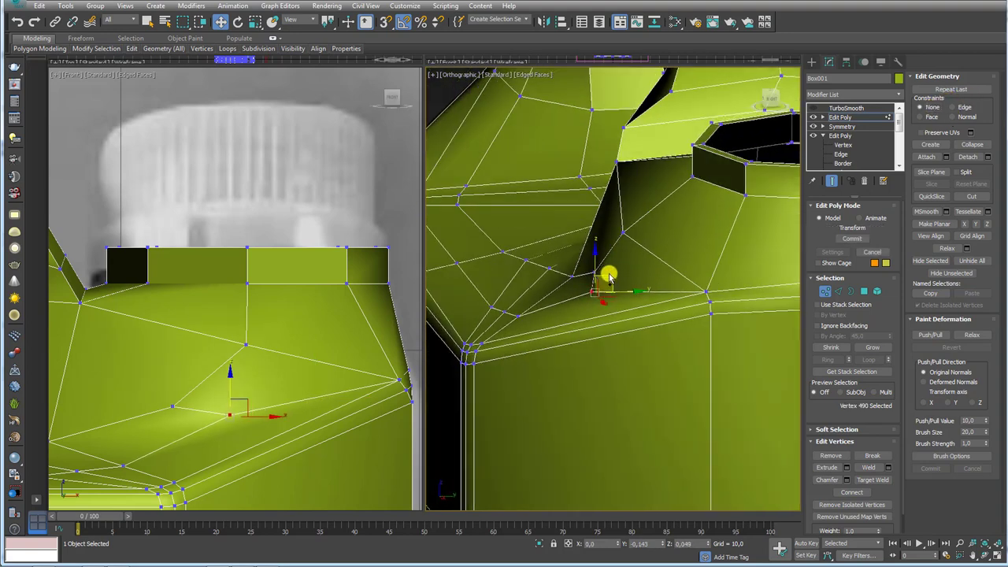
pyautogui.click(599, 272)
pyautogui.click(623, 230)
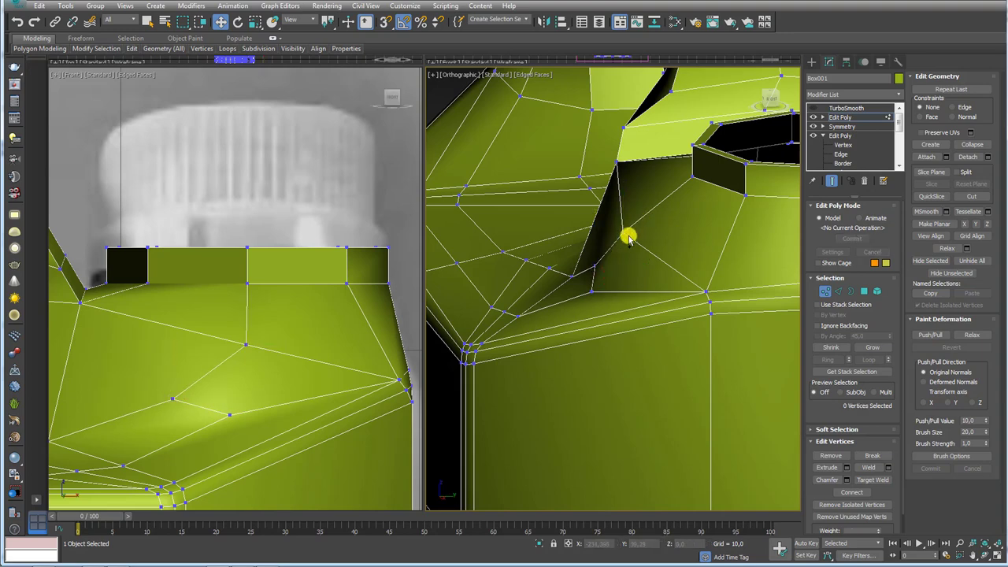
pyautogui.moveTo(637, 218); pyautogui.dragTo(648, 223)
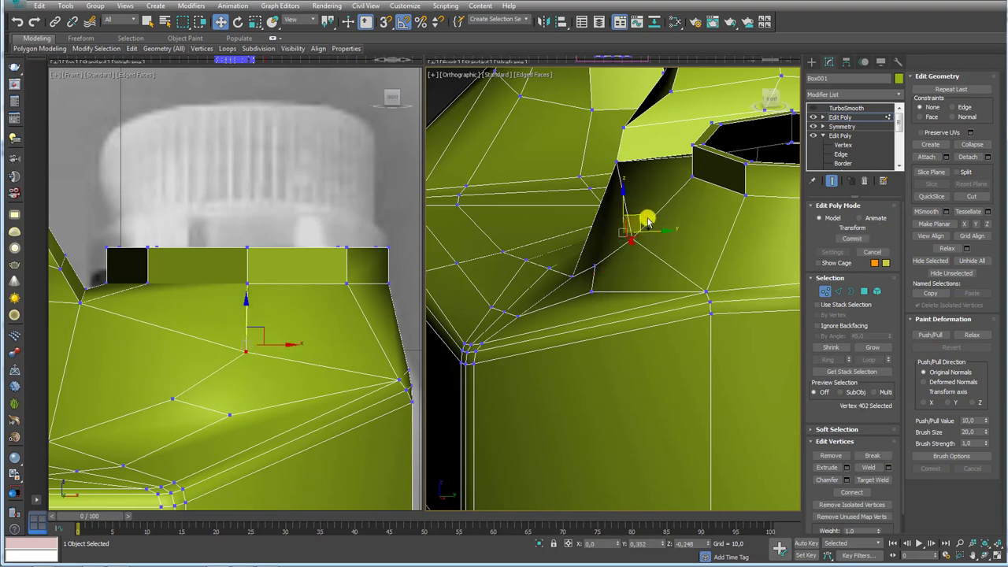
# Select the vertices at the spout base and beside the handle, then view the whole top.
pyautogui.click(618, 162)
pyautogui.moveTo(620, 164)
pyautogui.keyDown('alt'); pyautogui.mouseDown(button='middle')
pyautogui.moveTo(630, 173)
pyautogui.moveTo(642, 144)
pyautogui.moveTo(699, 260)
pyautogui.moveTo(711, 232)
pyautogui.moveTo(759, 231)
pyautogui.moveTo(601, 171)
pyautogui.moveTo(601, 240)
pyautogui.moveTo(632, 174)
pyautogui.mouseUp(button='middle'); pyautogui.keyUp('alt')
pyautogui.keyDown('ctrl'); pyautogui.click(668, 140); pyautogui.keyUp('ctrl')
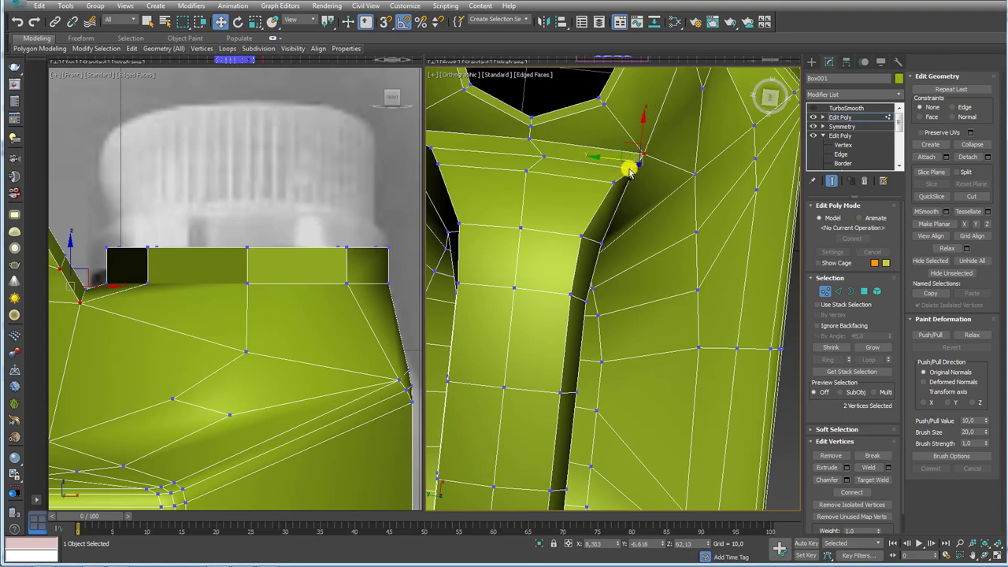
pyautogui.click(619, 169)
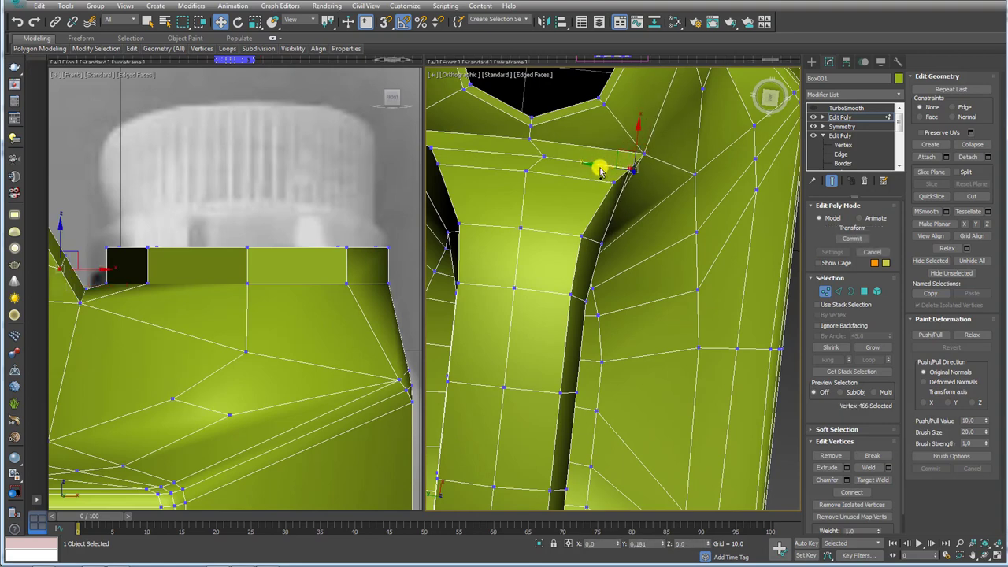
pyautogui.keyDown('ctrl'); pyautogui.click(607, 171); pyautogui.keyUp('ctrl')
pyautogui.moveTo(581, 178)
pyautogui.keyDown('alt'); pyautogui.mouseDown(button='middle')
pyautogui.moveTo(610, 227)
pyautogui.moveTo(570, 198)
pyautogui.moveTo(504, 197)
pyautogui.moveTo(570, 199)
pyautogui.mouseUp(button='middle'); pyautogui.keyUp('alt')
pyautogui.scroll(-5, 567, 182)
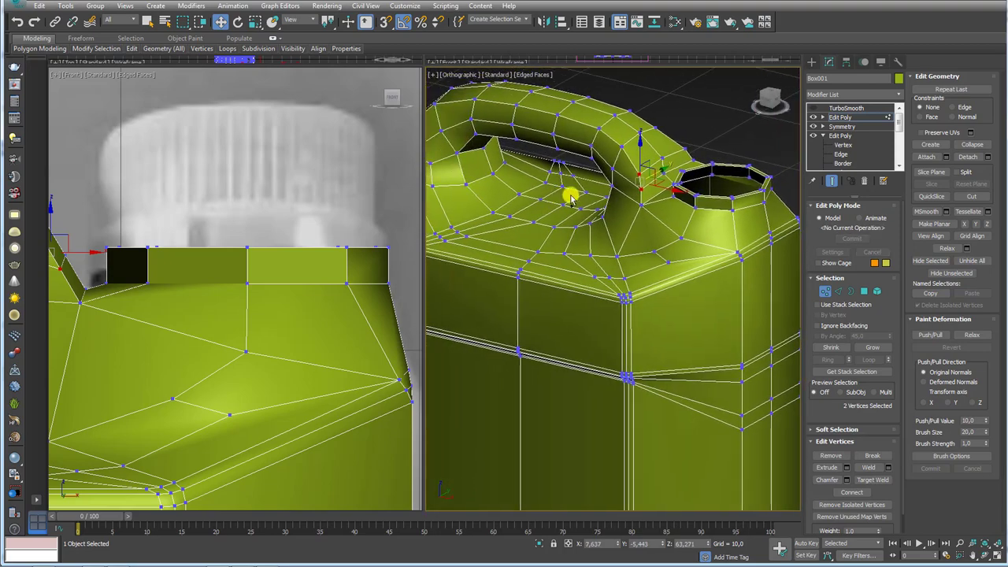
# Enable the TurboSmooth preview and inspect the smoothed jerrycan.
pyautogui.click(857, 117)
pyautogui.click(851, 107)
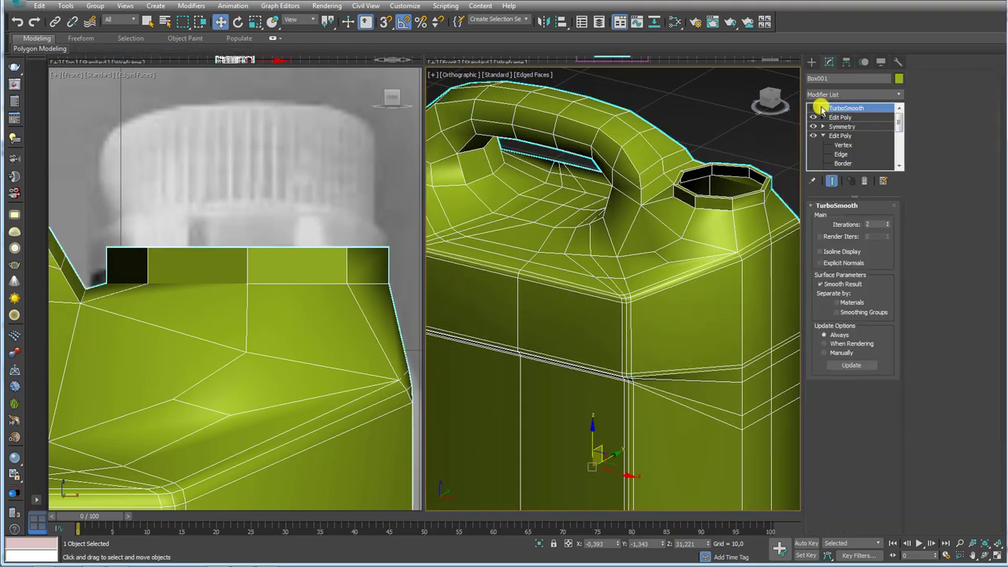
pyautogui.click(813, 108)
pyautogui.keyDown('alt'); pyautogui.moveTo(638, 221); pyautogui.dragTo(675, 226, button='middle'); pyautogui.keyUp('alt')
pyautogui.scroll(-2, 728, 249)
pyautogui.scroll(1, 698, 228)
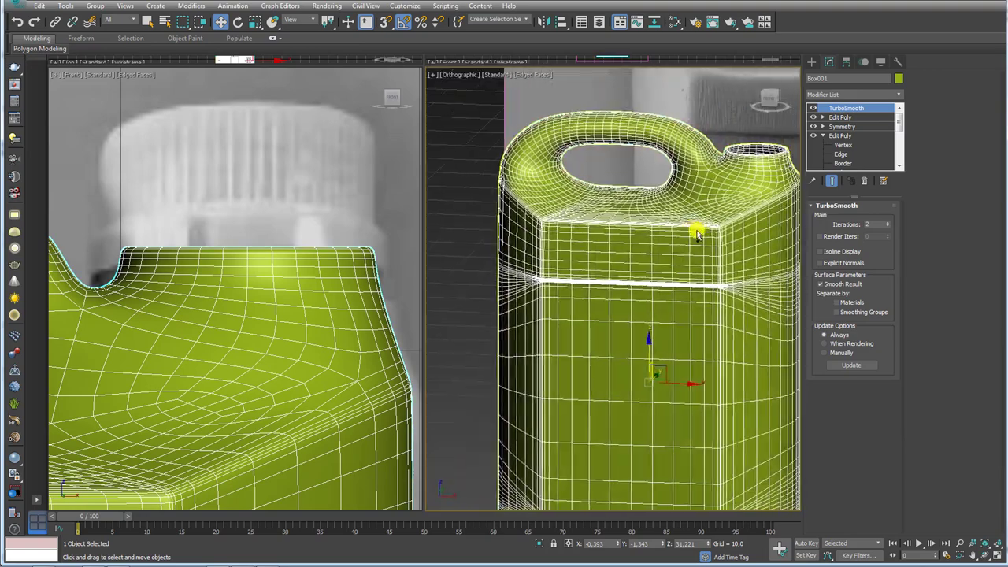
pyautogui.scroll(2, 655, 221)
pyautogui.scroll(1, 685, 231)
pyautogui.scroll(1, 623, 228)
pyautogui.scroll(-2, 611, 236)
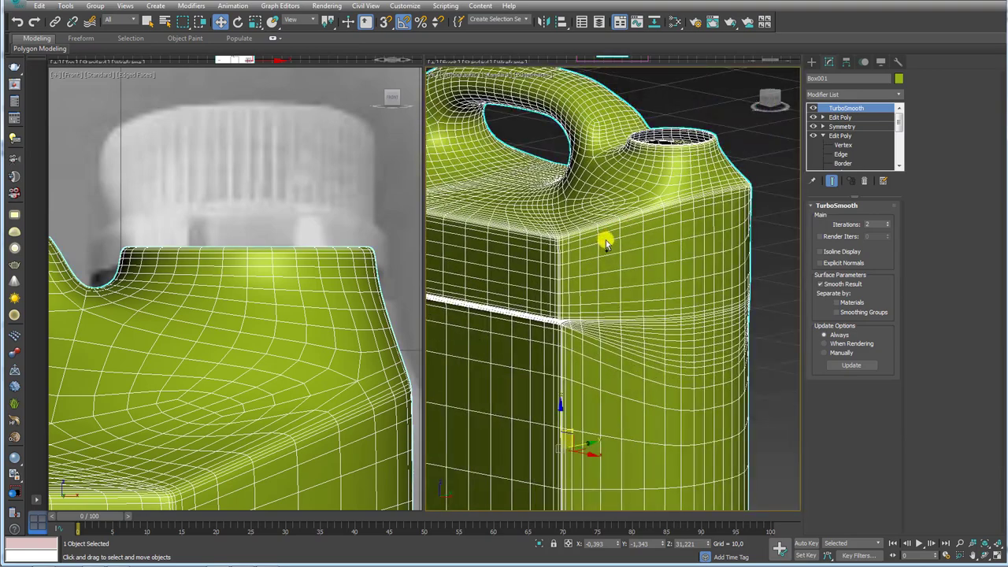
# Disable the TurboSmooth preview and return to Edge level on the top Edit Poly.
pyautogui.click(813, 108)
pyautogui.click(823, 117)
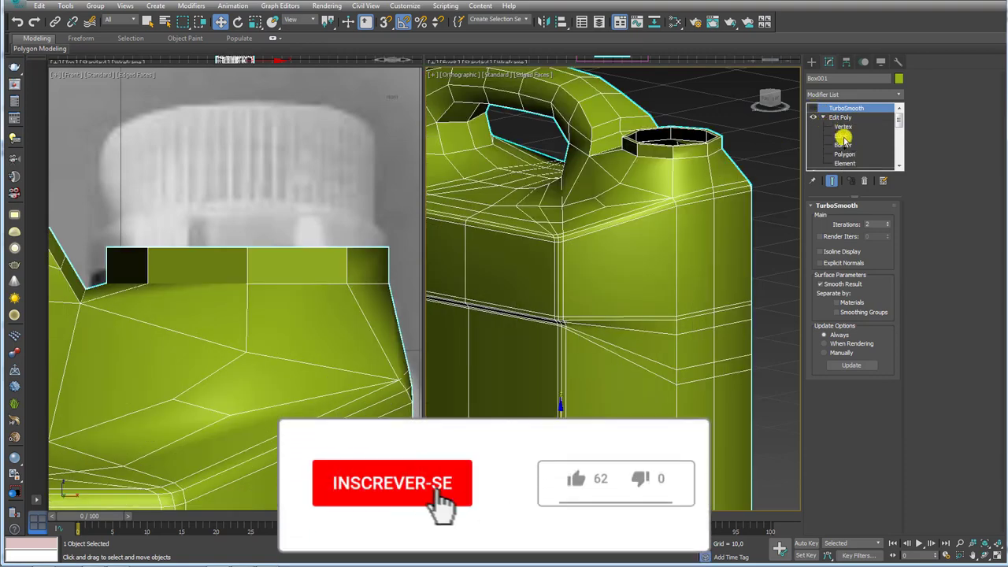
pyautogui.click(842, 135)
# Lower the upper rim edge loop slightly, pick the higher loop, then select TurboSmooth.
pyautogui.scroll(3, 525, 242)
pyautogui.scroll(2, 565, 248)
pyautogui.click(580, 246)
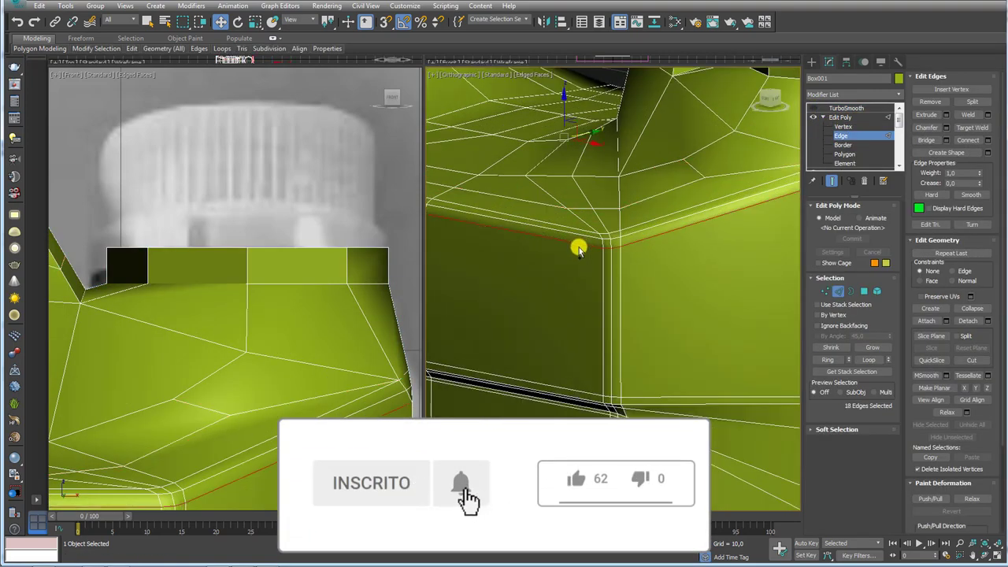
pyautogui.scroll(-3, 579, 248)
pyautogui.scroll(-2, 576, 248)
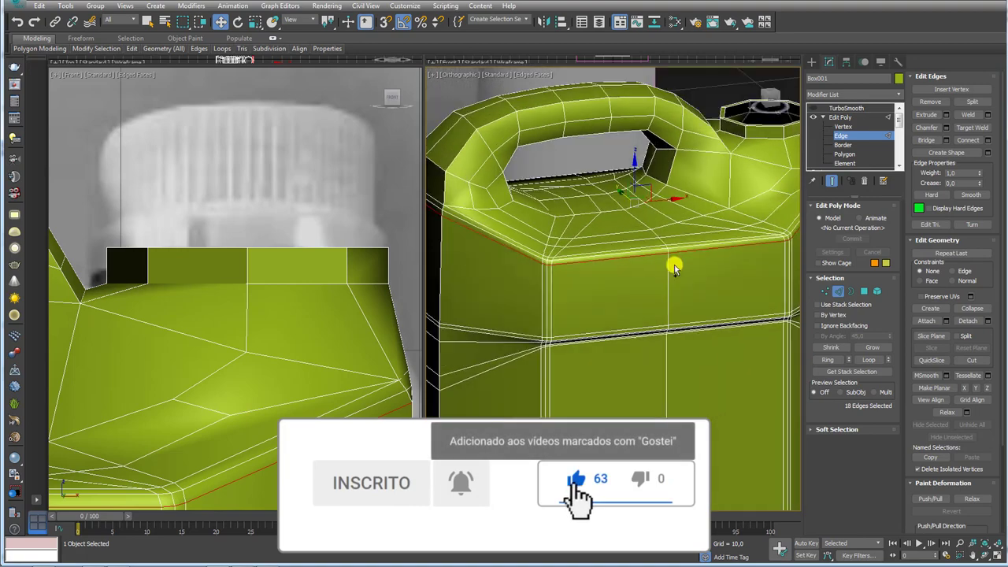
pyautogui.moveTo(675, 268)
pyautogui.keyDown('alt'); pyautogui.mouseDown(button='middle')
pyautogui.moveTo(709, 254)
pyautogui.moveTo(660, 214)
pyautogui.moveTo(622, 225)
pyautogui.mouseUp(button='middle'); pyautogui.keyUp('alt')
pyautogui.scroll(3, 637, 190)
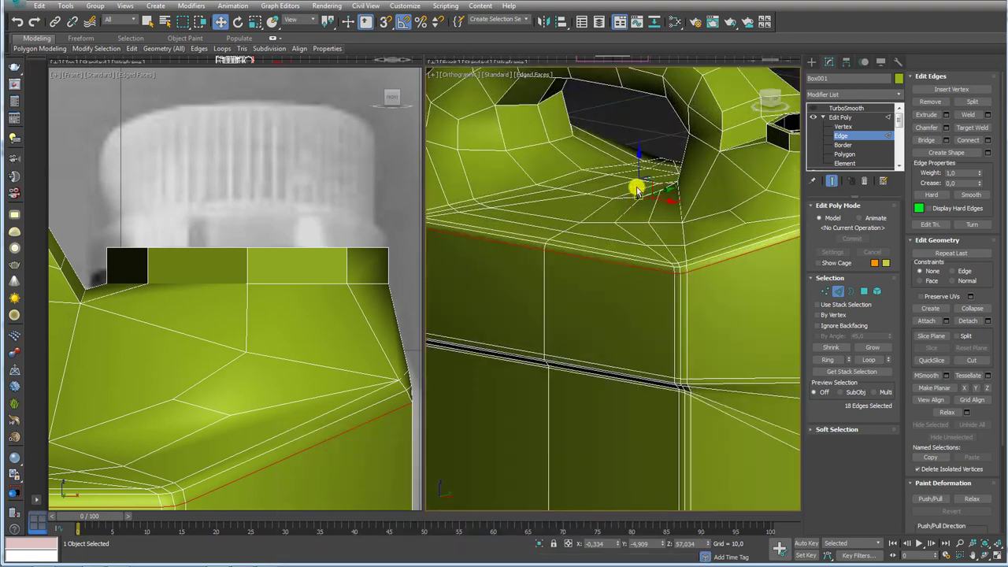
pyautogui.moveTo(641, 168); pyautogui.dragTo(595, 282)
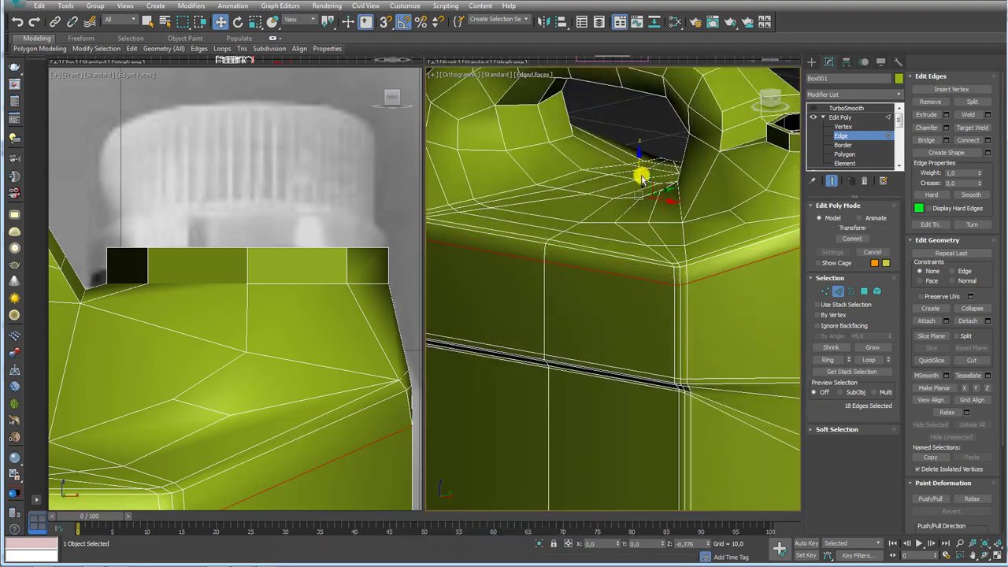
pyautogui.doubleClick(601, 255)
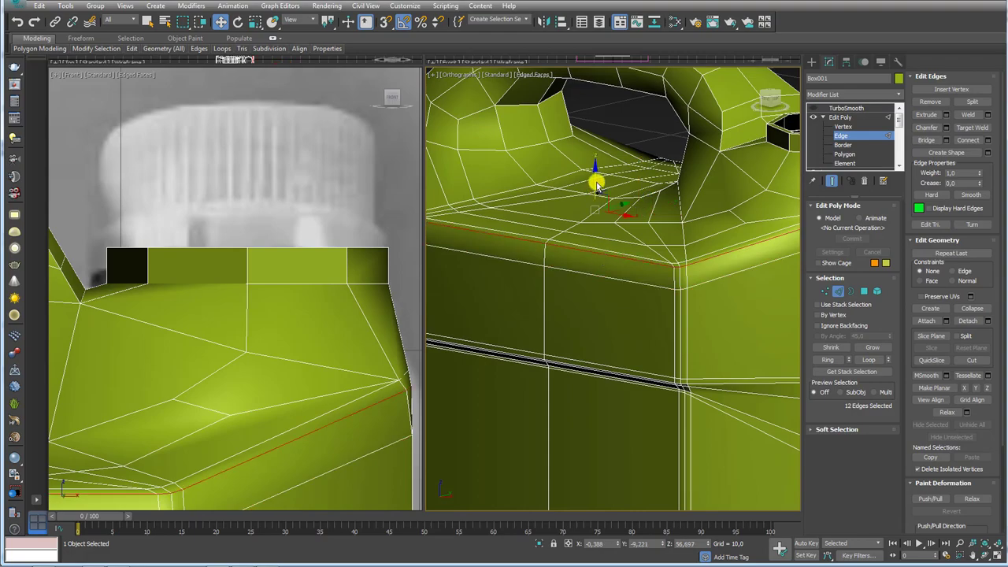
pyautogui.click(835, 108)
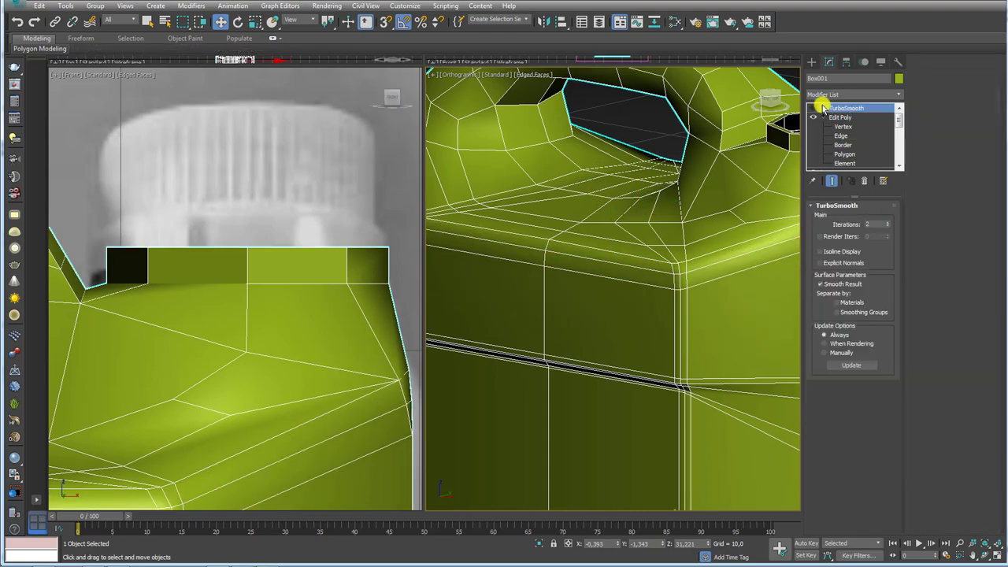
# Briefly check the smoothed jug, hide TurboSmooth, and marquee-select the right-half polygons.
pyautogui.click(816, 108)
pyautogui.scroll(-10, 662, 221)
pyautogui.keyDown('alt'); pyautogui.moveTo(653, 236); pyautogui.dragTo(653, 290, button='middle'); pyautogui.keyUp('alt')
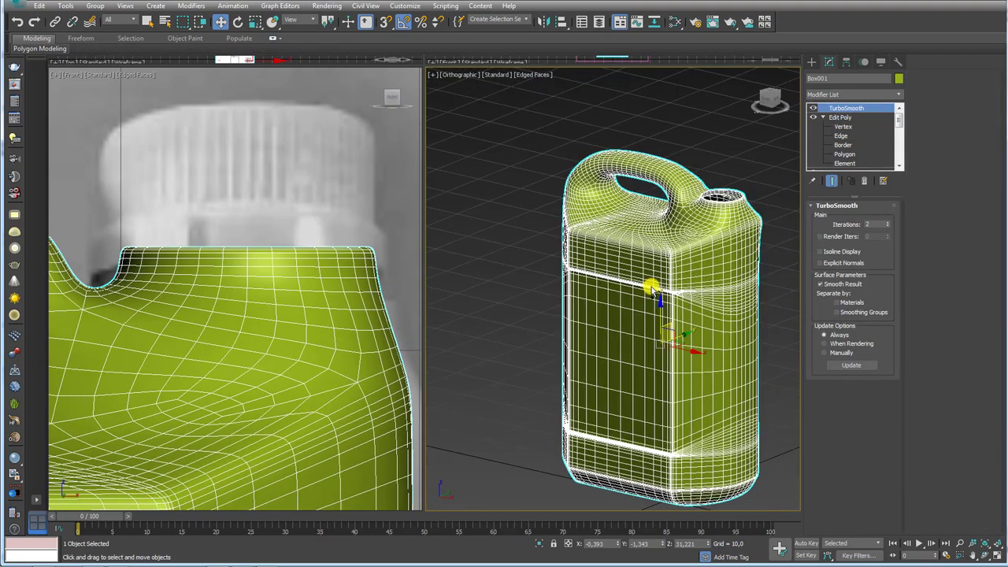
pyautogui.scroll(2, 707, 233)
pyautogui.click(815, 108)
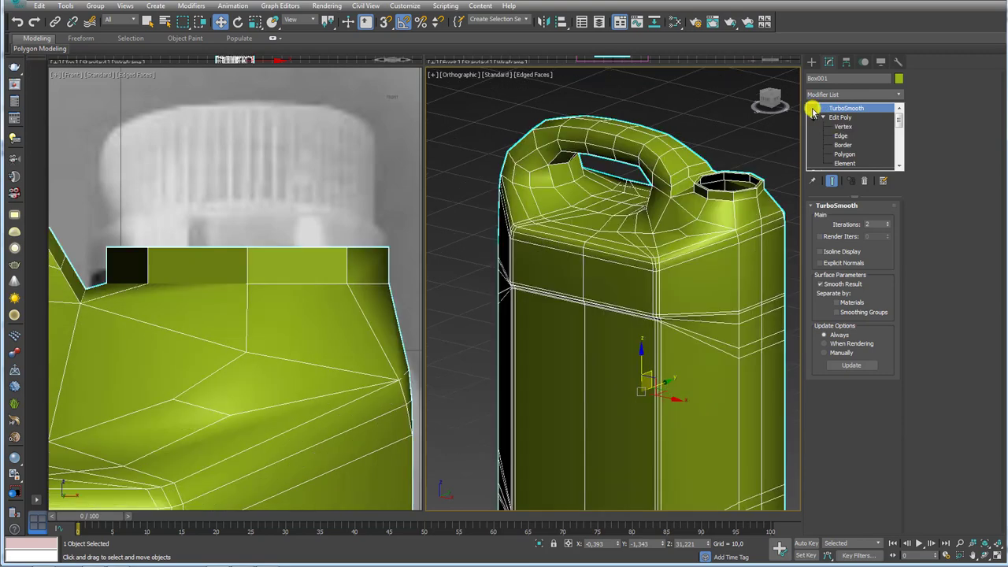
pyautogui.moveTo(662, 237)
pyautogui.keyDown('alt'); pyautogui.mouseDown(button='middle')
pyautogui.moveTo(682, 257)
pyautogui.moveTo(611, 234)
pyautogui.mouseUp(button='middle'); pyautogui.keyUp('alt')
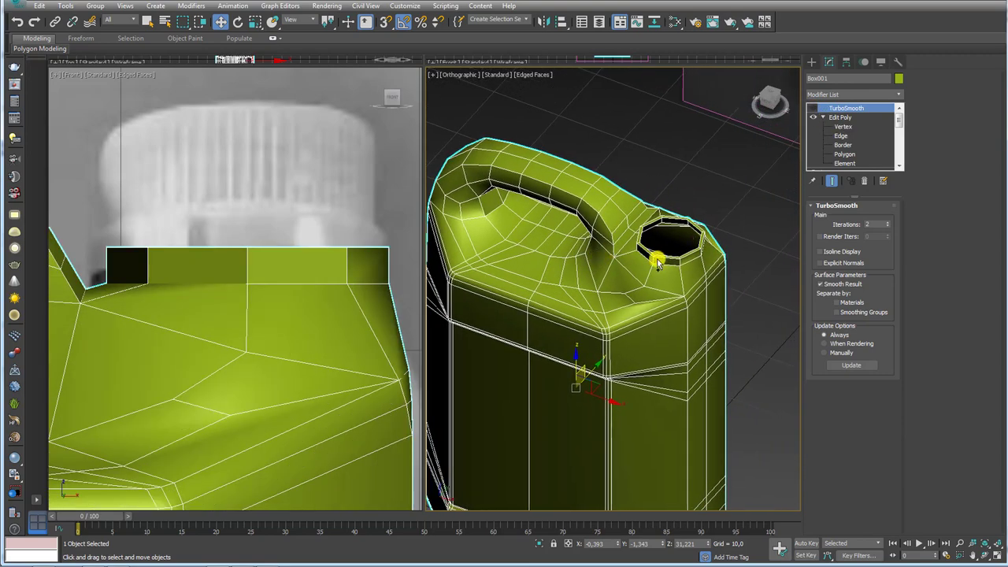
pyautogui.keyDown('alt'); pyautogui.moveTo(658, 264); pyautogui.dragTo(580, 229, button='middle'); pyautogui.keyUp('alt')
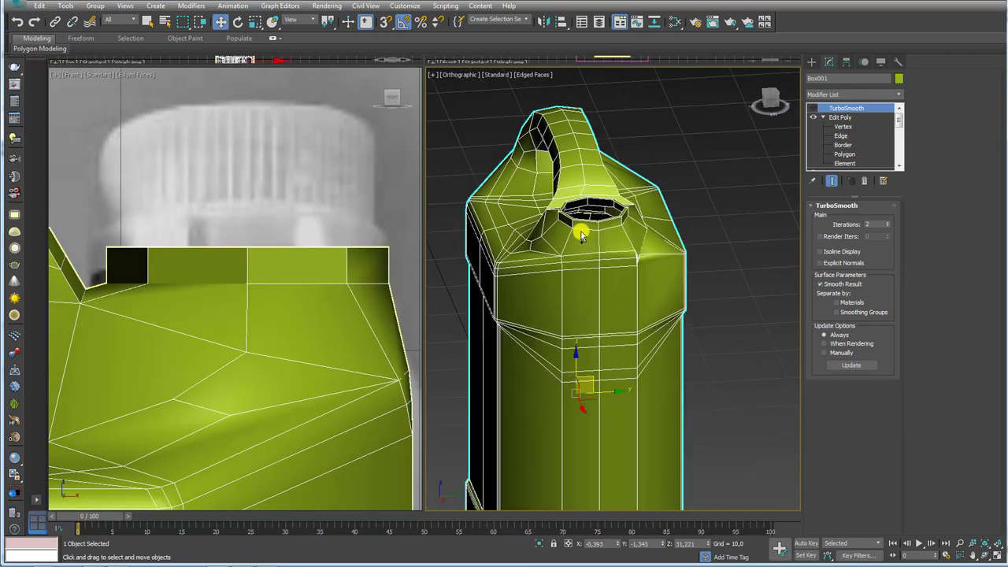
pyautogui.click(850, 154)
pyautogui.moveTo(613, 391); pyautogui.dragTo(614, 390)
# Delete the jug's right-half polygons so only one half remains.
pyautogui.press('Delete')
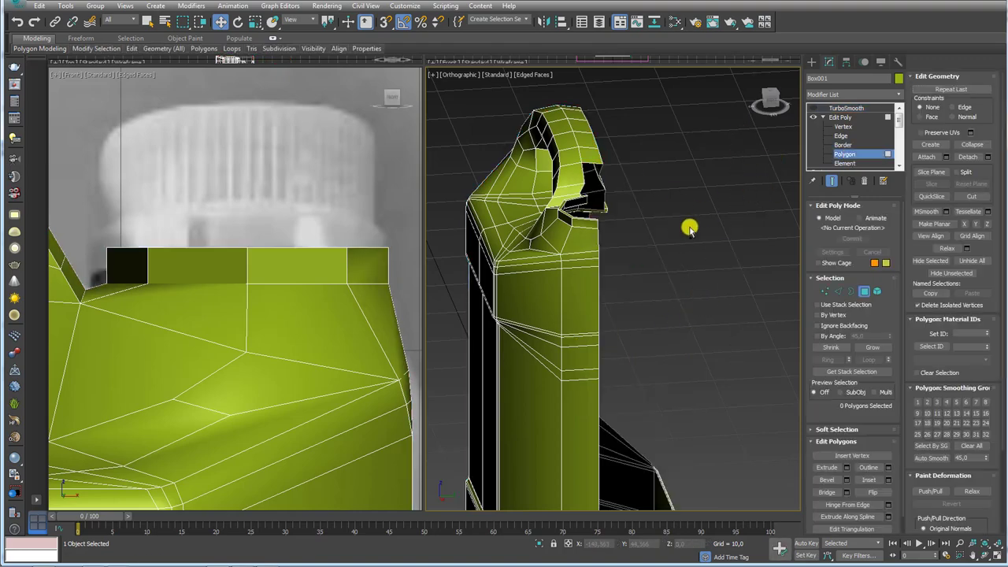
pyautogui.moveTo(691, 225)
pyautogui.keyDown('alt'); pyautogui.mouseDown(button='middle')
pyautogui.moveTo(671, 263)
pyautogui.moveTo(562, 335)
pyautogui.moveTo(651, 282)
pyautogui.moveTo(602, 265)
pyautogui.mouseUp(button='middle'); pyautogui.keyUp('alt')
pyautogui.hotkey('ctrl', 'z')
pyautogui.scroll(2, 601, 265)
pyautogui.keyDown('alt'); pyautogui.moveTo(623, 305); pyautogui.dragTo(648, 260, button='middle'); pyautogui.keyUp('alt')
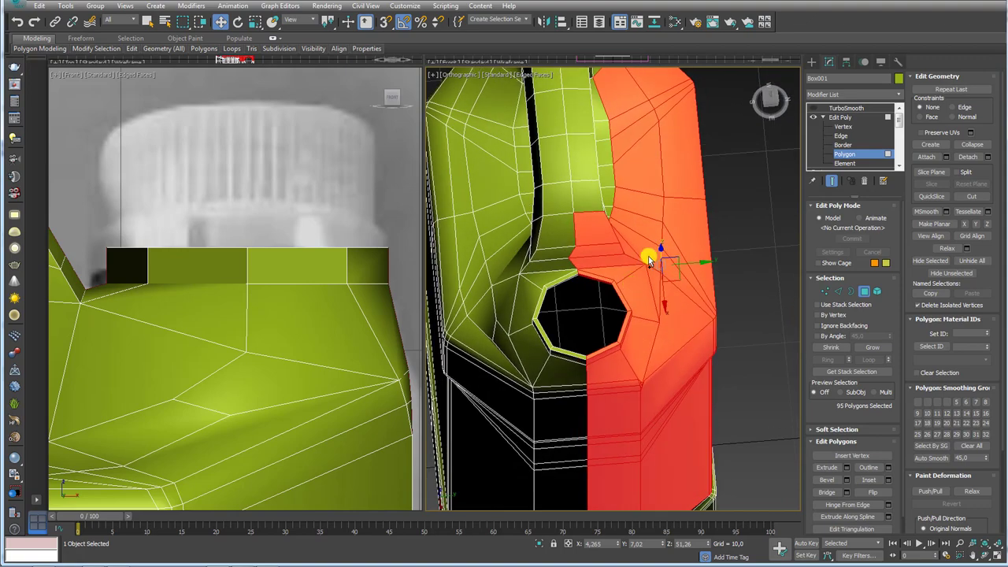
pyautogui.scroll(2, 570, 268)
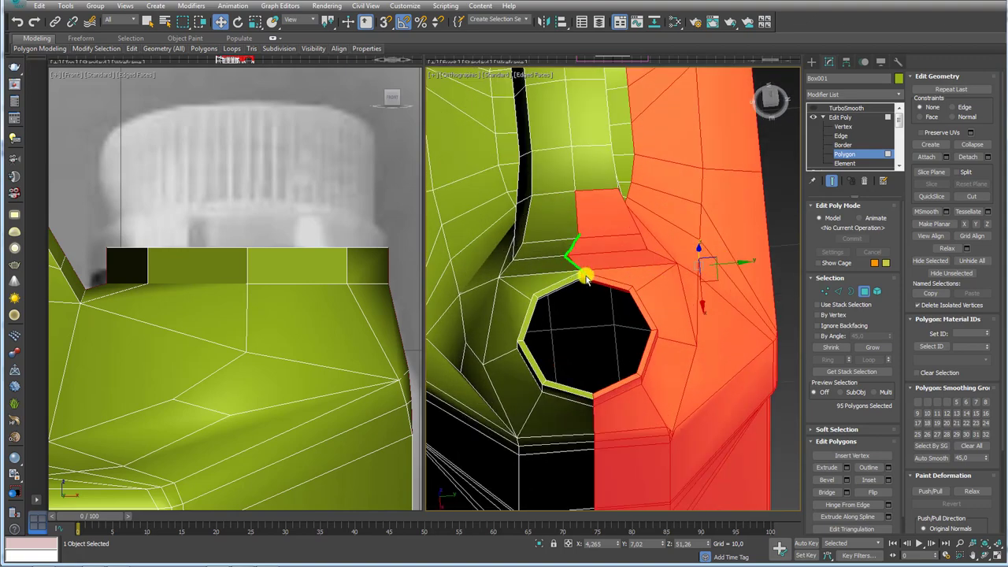
pyautogui.scroll(-2, 701, 230)
pyautogui.scroll(-1, 670, 234)
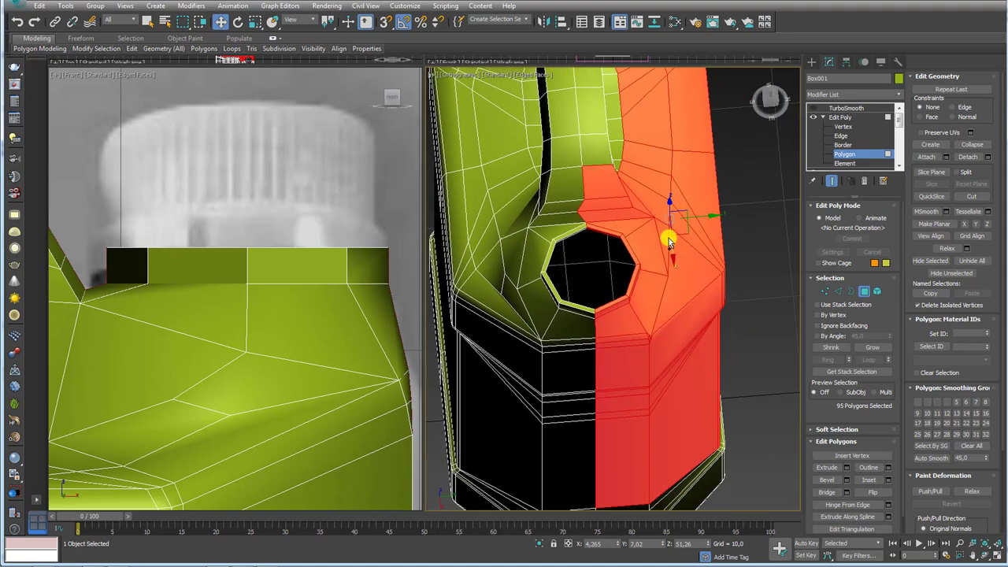
pyautogui.scroll(-1, 678, 243)
pyautogui.press('Delete')
# Add a Symmetry modifier above Edit Poly, mirroring on the Y axis with Flip on.
pyautogui.click(840, 117)
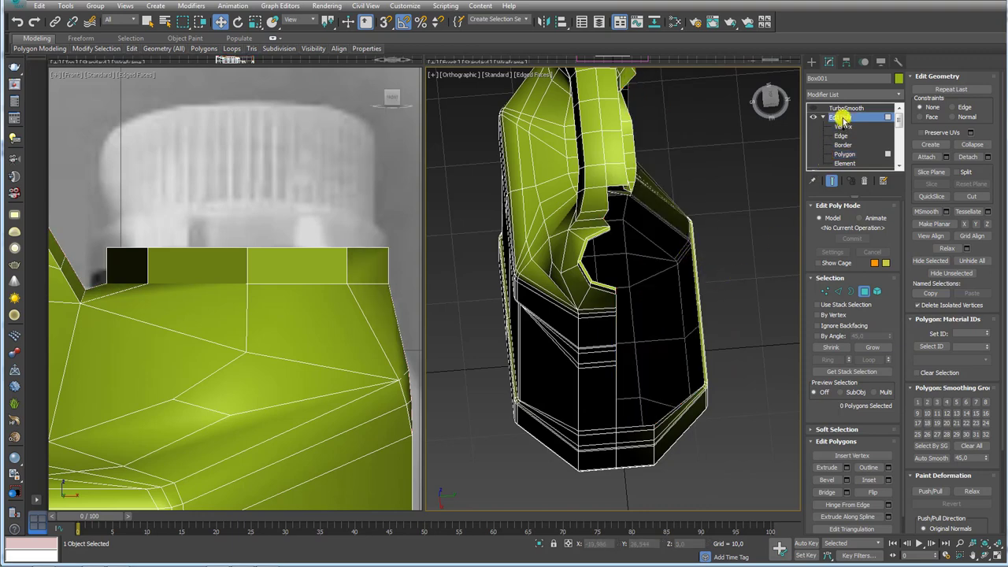
pyautogui.click(813, 108)
pyautogui.click(813, 108)
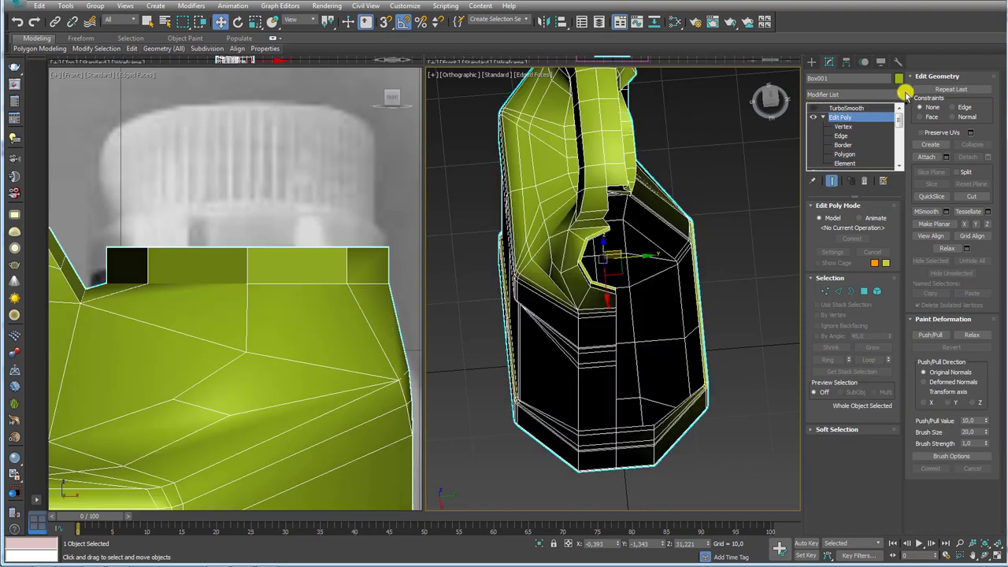
pyautogui.click(899, 94)
pyautogui.moveTo(899, 110); pyautogui.dragTo(893, 423)
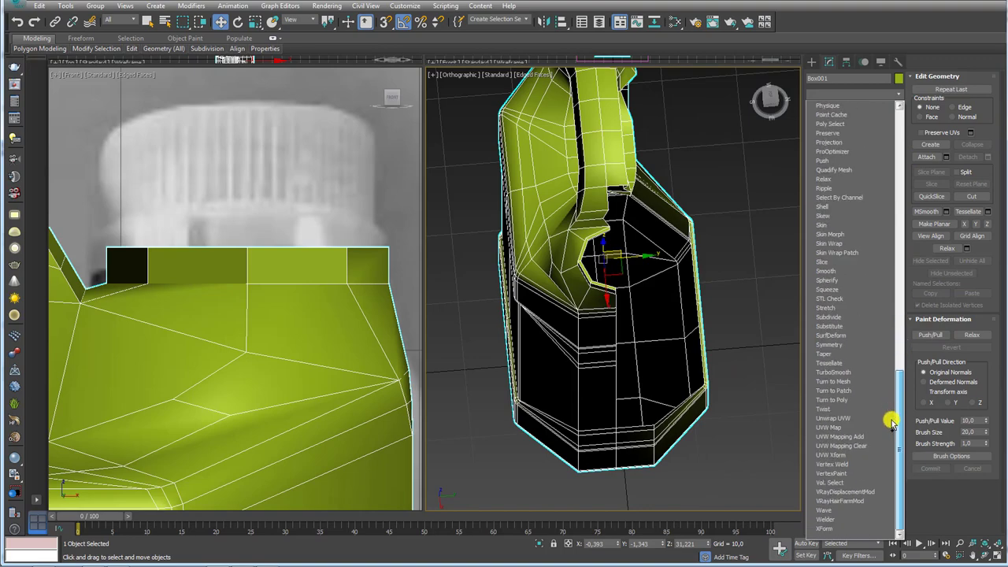
pyautogui.click(830, 345)
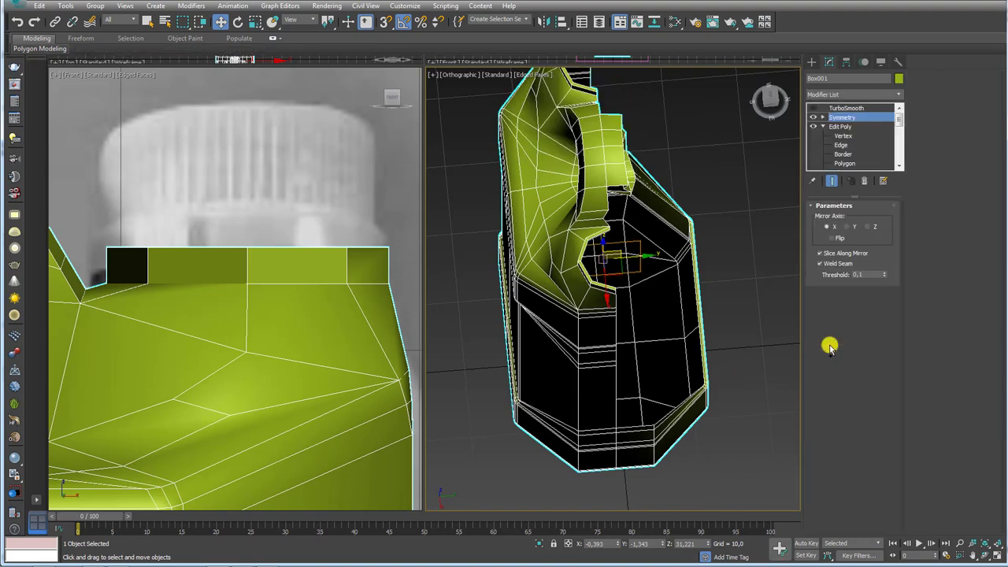
pyautogui.click(849, 226)
pyautogui.click(832, 237)
pyautogui.scroll(1, 651, 275)
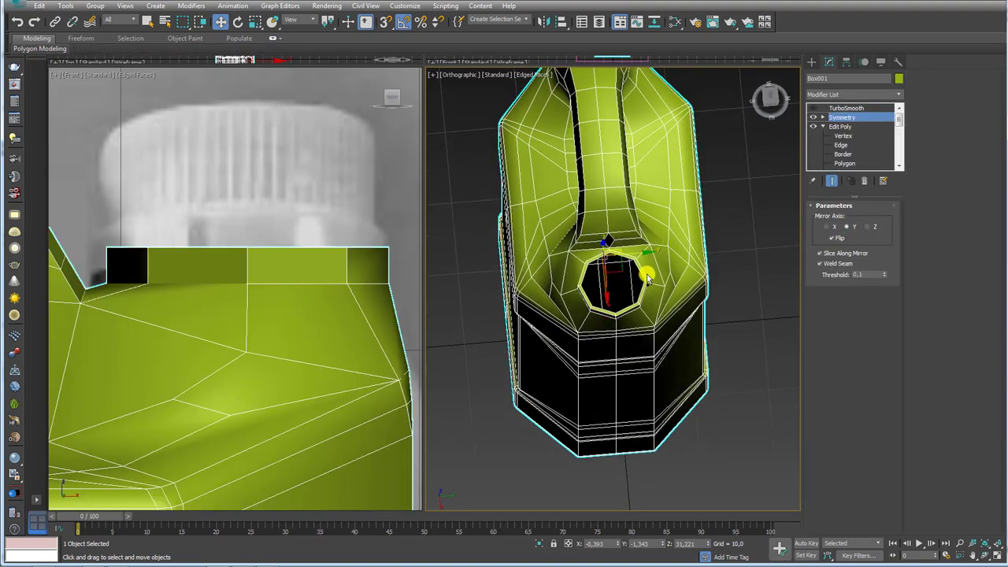
pyautogui.scroll(3, 658, 237)
pyautogui.scroll(2, 664, 197)
pyautogui.click(834, 134)
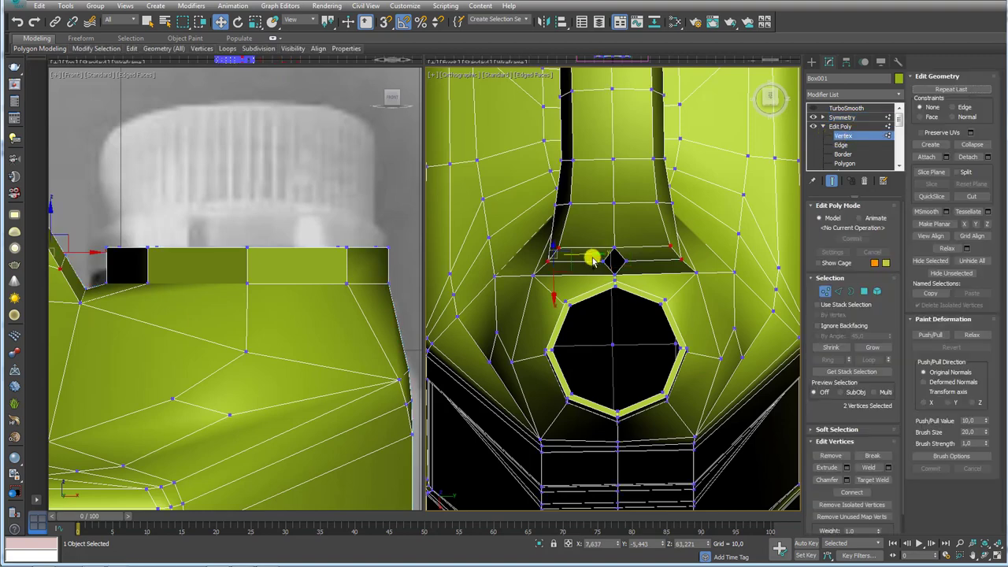
# Shift the shoulder vertex above the spout opening slightly, then orbit to check the mirrored jug.
pyautogui.click(614, 261)
pyautogui.moveTo(636, 264); pyautogui.dragTo(644, 264)
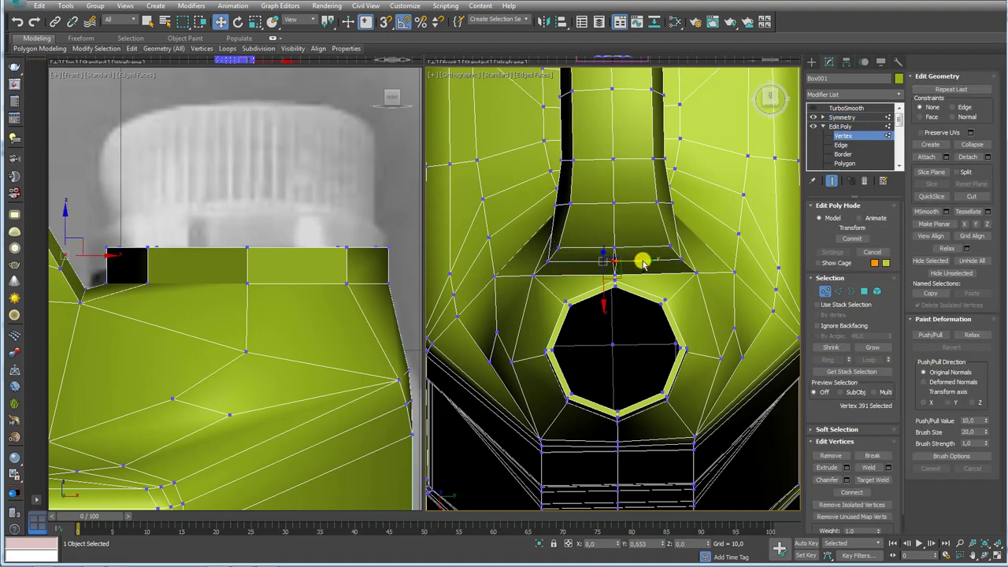
pyautogui.scroll(3, 638, 263)
pyautogui.scroll(-3, 614, 260)
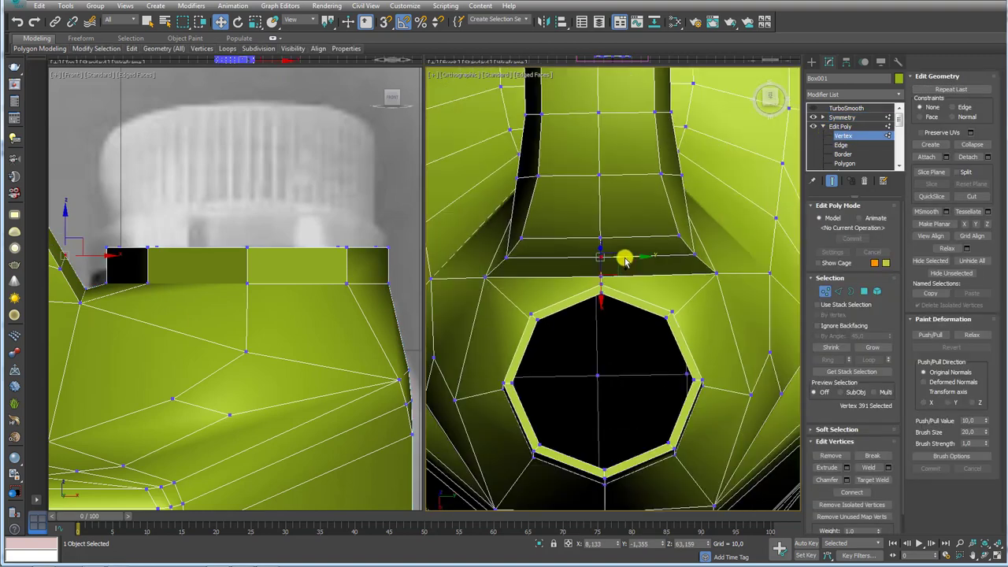
pyautogui.scroll(-2, 614, 268)
pyautogui.scroll(-3, 583, 313)
pyautogui.moveTo(603, 173)
pyautogui.keyDown('alt'); pyautogui.mouseDown(button='middle')
pyautogui.moveTo(641, 270)
pyautogui.moveTo(657, 227)
pyautogui.moveTo(695, 280)
pyautogui.moveTo(643, 315)
pyautogui.moveTo(643, 378)
pyautogui.mouseUp(button='middle'); pyautogui.keyUp('alt')
pyautogui.scroll(3, 628, 311)
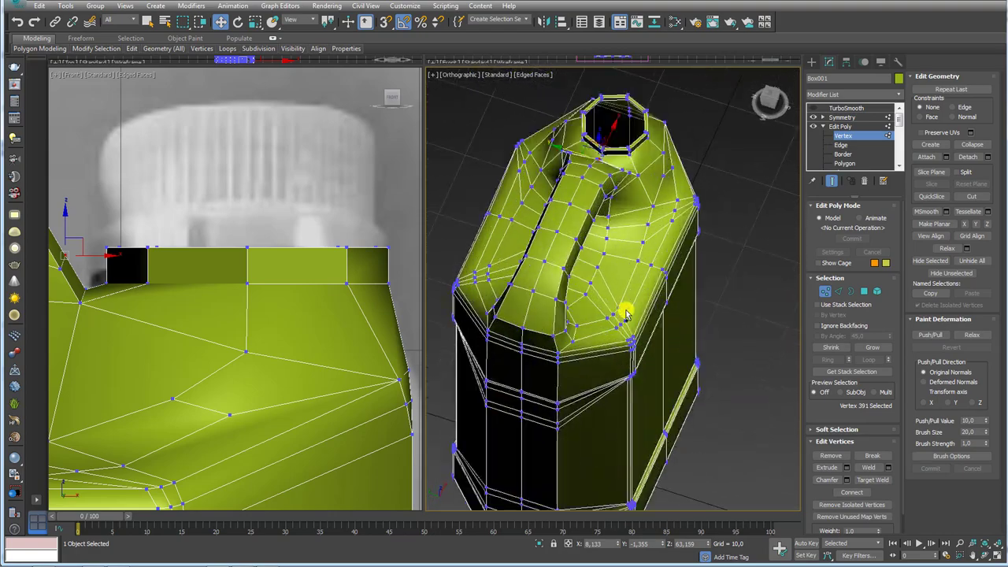
pyautogui.scroll(2, 683, 246)
pyautogui.scroll(-5, 682, 246)
pyautogui.keyDown('alt'); pyautogui.moveTo(725, 216); pyautogui.dragTo(709, 260, button='middle'); pyautogui.keyUp('alt')
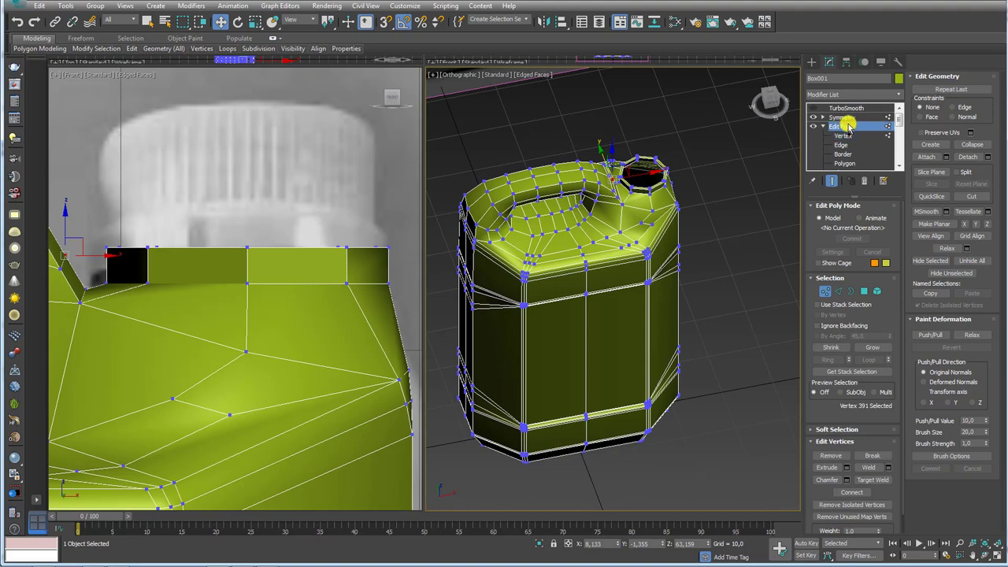
# Re-enable TurboSmooth on the jug and hide edged faces with F4.
pyautogui.click(841, 118)
pyautogui.click(832, 108)
pyautogui.click(813, 108)
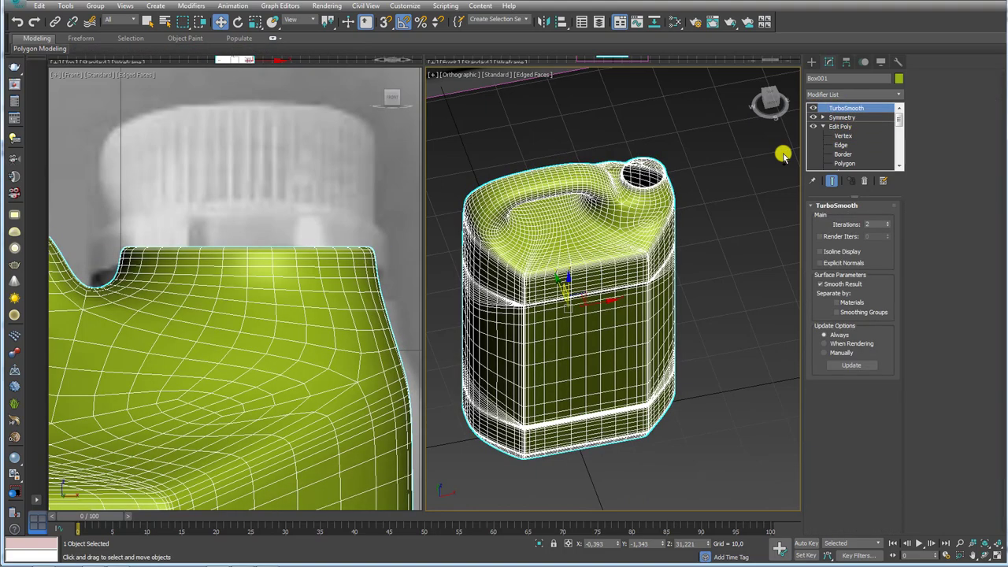
pyautogui.click(706, 300)
pyautogui.moveTo(707, 300)
pyautogui.keyDown('alt'); pyautogui.mouseDown(button='middle')
pyautogui.moveTo(635, 265)
pyautogui.moveTo(597, 265)
pyautogui.mouseUp(button='middle'); pyautogui.keyUp('alt')
pyautogui.press('F4')
pyautogui.scroll(-3, 644, 331)
pyautogui.click(601, 294)
pyautogui.scroll(-3, 623, 281)
pyautogui.scroll(4, 622, 281)
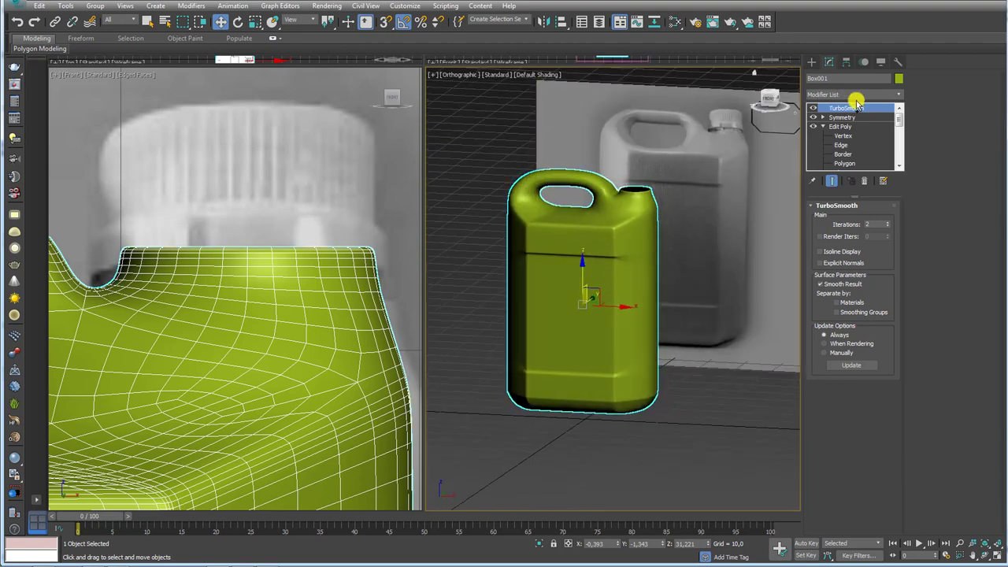
# Change the jug's object colour from yellow-green to white.
pyautogui.click(899, 78)
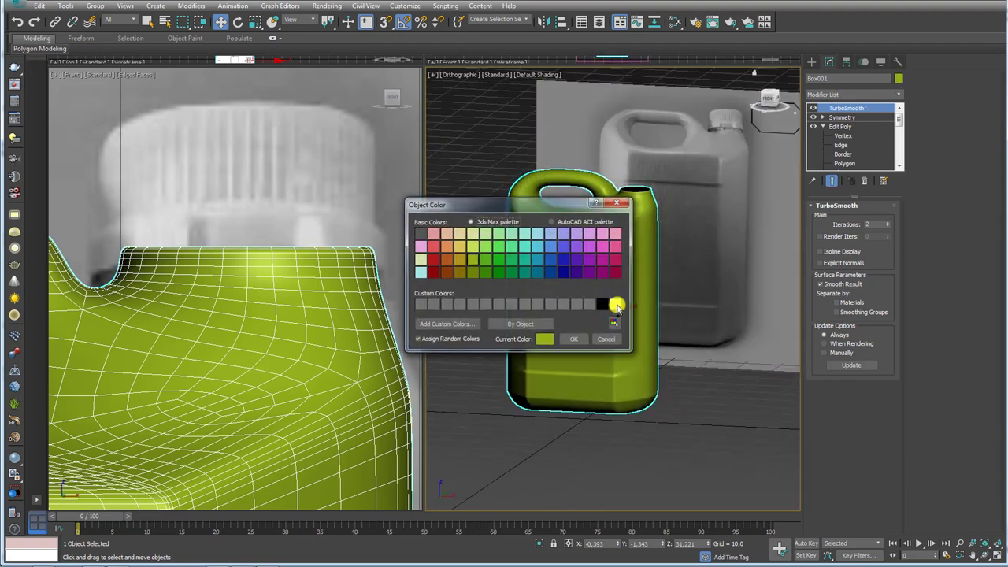
pyautogui.click(581, 341)
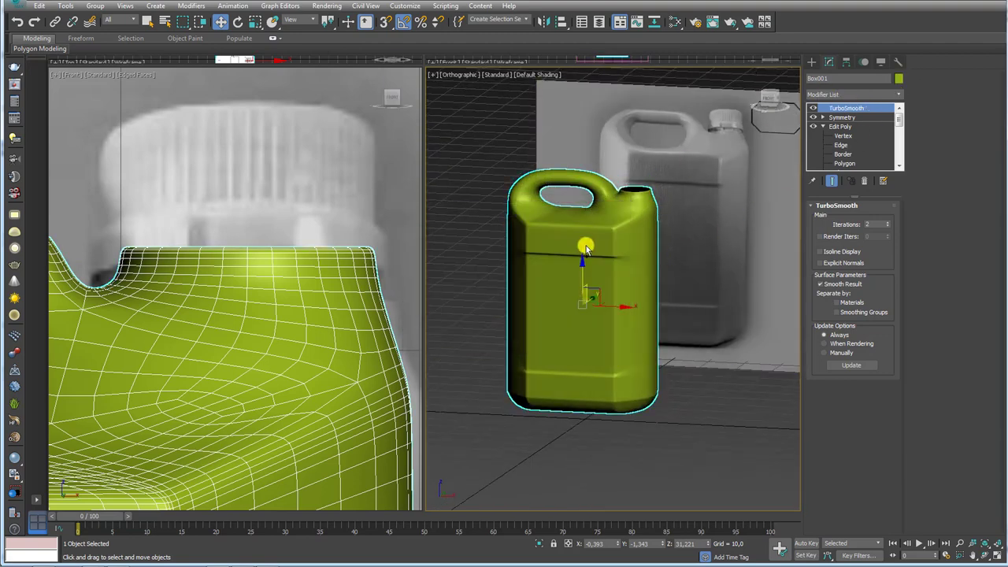
pyautogui.click(898, 79)
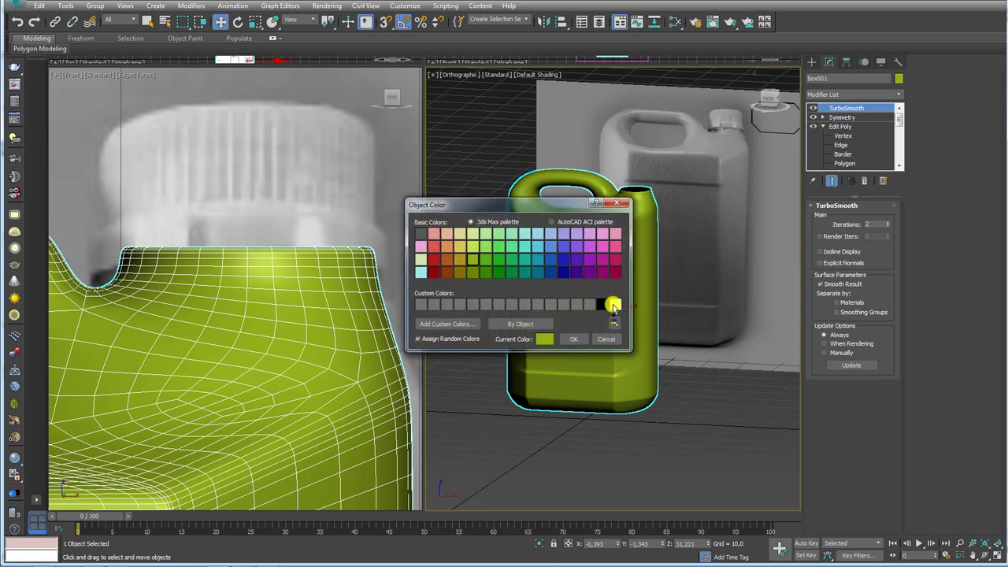
pyautogui.click(575, 339)
pyautogui.keyDown('alt'); pyautogui.moveTo(599, 335); pyautogui.dragTo(654, 330, button='middle'); pyautogui.keyUp('alt')
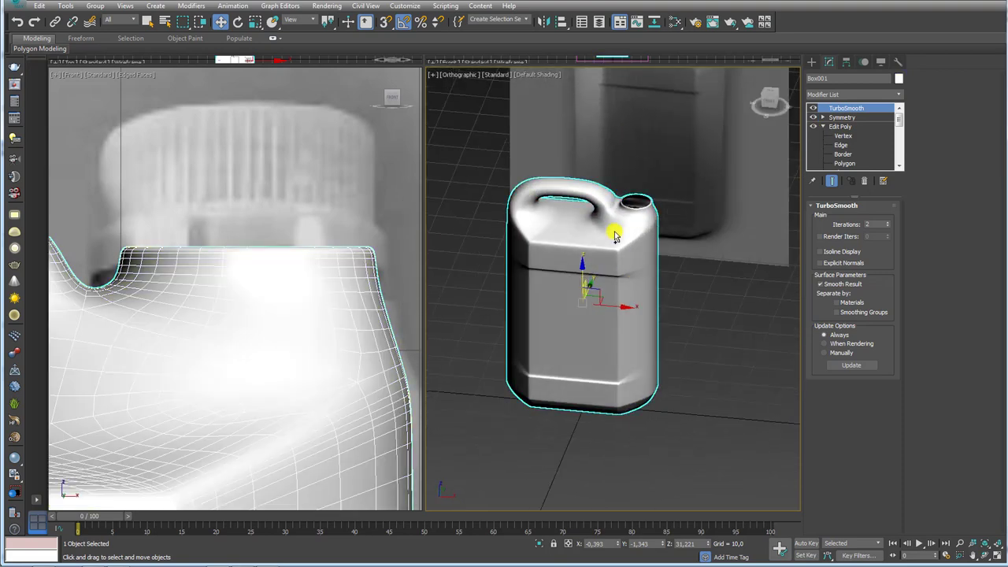
pyautogui.scroll(5, 556, 283)
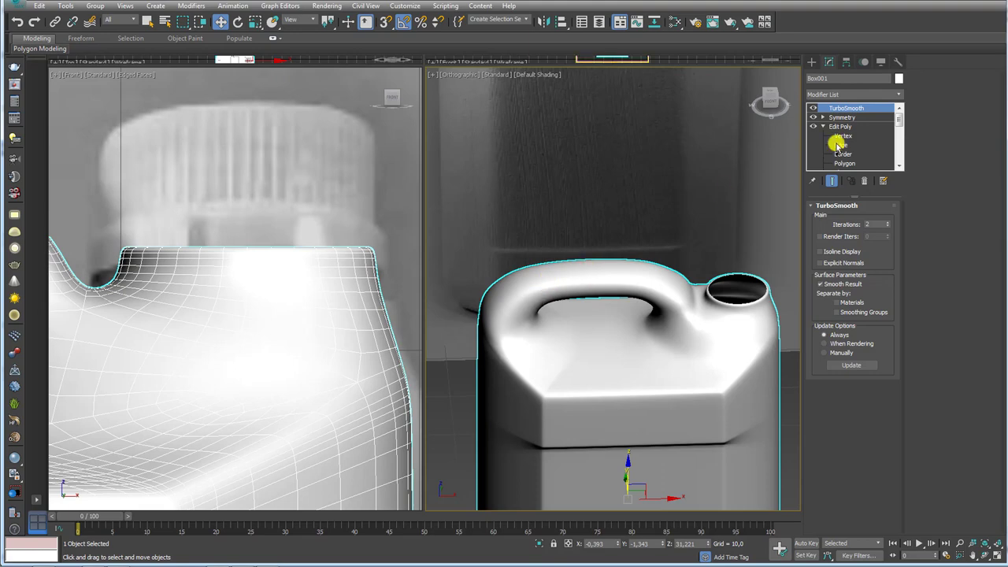
pyautogui.keyDown('alt'); pyautogui.moveTo(612, 228); pyautogui.dragTo(618, 197, button='middle'); pyautogui.keyUp('alt')
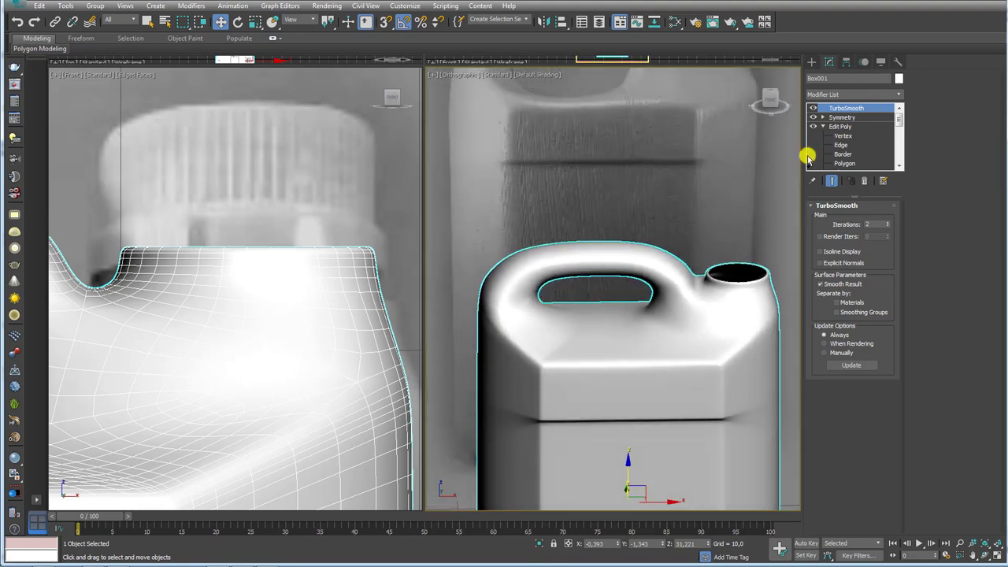
# Browse the modifier list to add another modifier above Symmetry.
pyautogui.click(823, 119)
pyautogui.click(824, 117)
pyautogui.click(895, 94)
pyautogui.moveTo(901, 124); pyautogui.dragTo(900, 158)
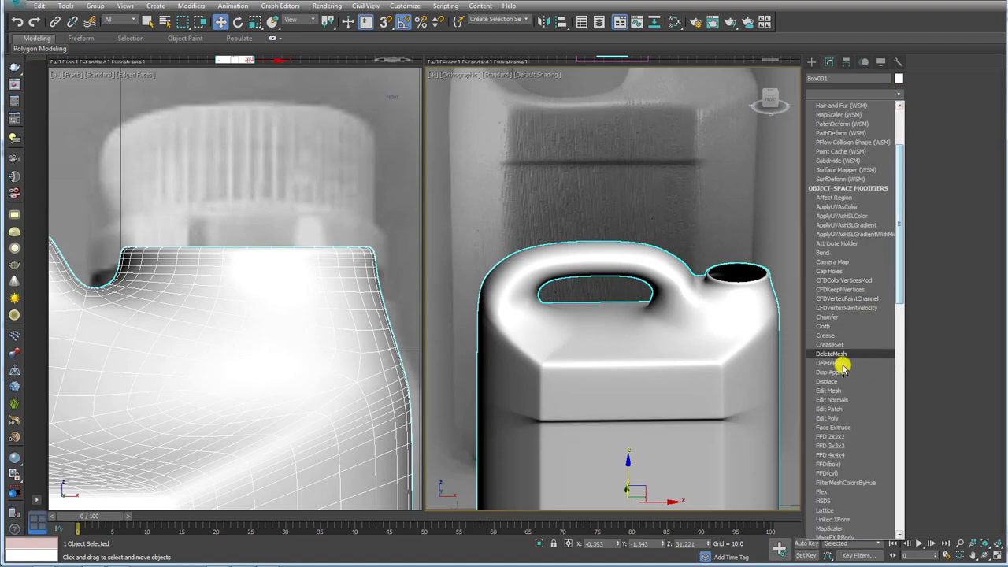
# Add a new Edit Poly modifier and select the polygons on top of the handle.
pyautogui.click(831, 417)
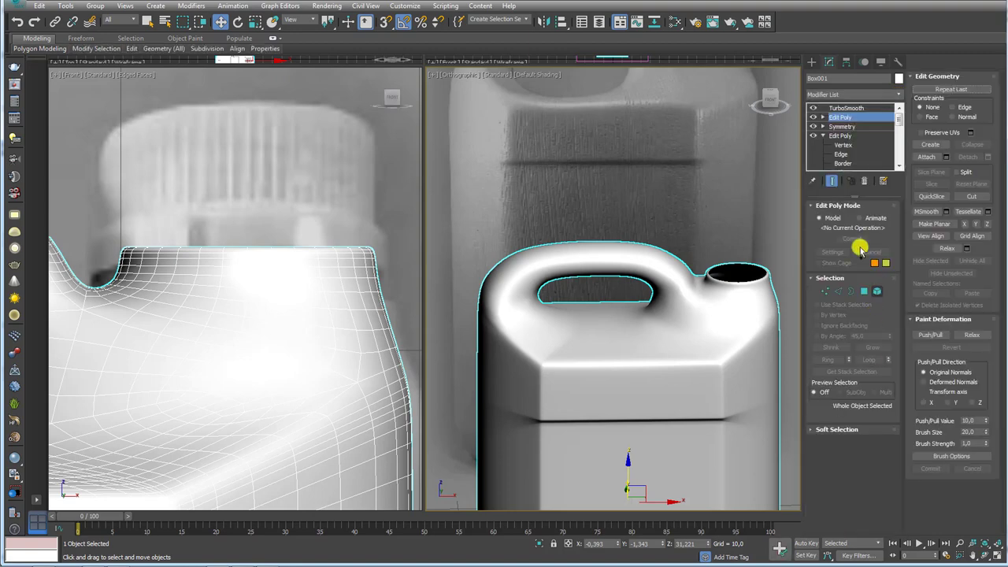
pyautogui.click(864, 293)
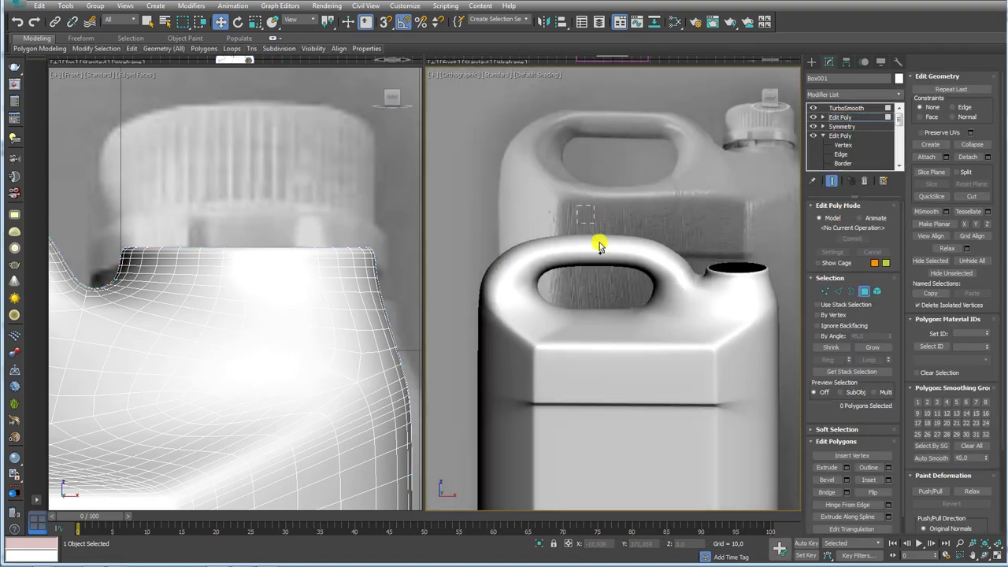
pyautogui.moveTo(599, 246); pyautogui.dragTo(606, 280)
pyautogui.keyDown('alt'); pyautogui.moveTo(648, 289); pyautogui.dragTo(709, 260, button='middle'); pyautogui.keyUp('alt')
pyautogui.click(813, 108)
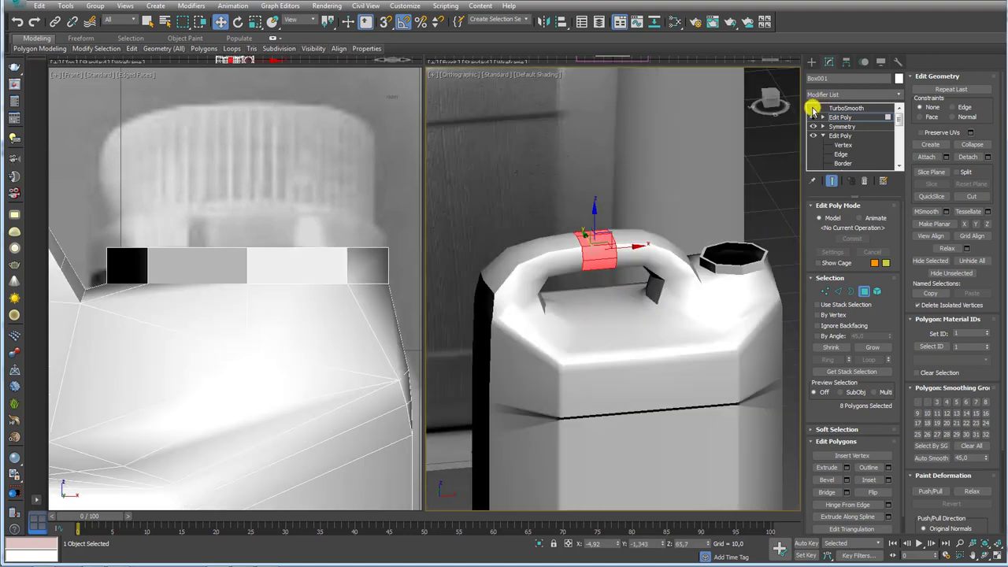
pyautogui.moveTo(699, 170)
pyautogui.keyDown('alt'); pyautogui.mouseDown(button='middle')
pyautogui.moveTo(591, 233)
pyautogui.moveTo(617, 253)
pyautogui.mouseUp(button='middle'); pyautogui.keyUp('alt')
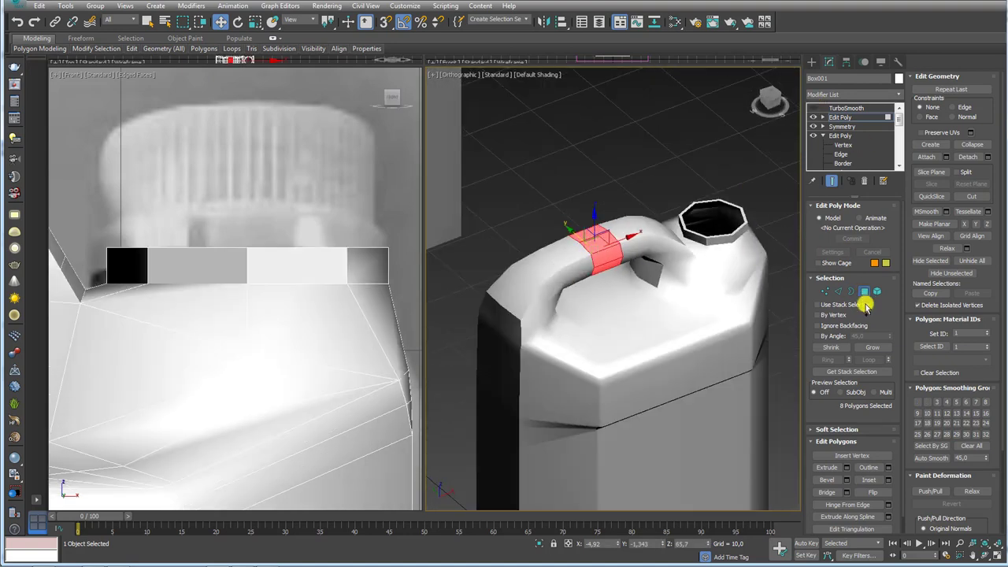
# Grow the selection twice to cover the whole handle and open Soft Selection.
pyautogui.click(873, 350)
pyautogui.click(873, 350)
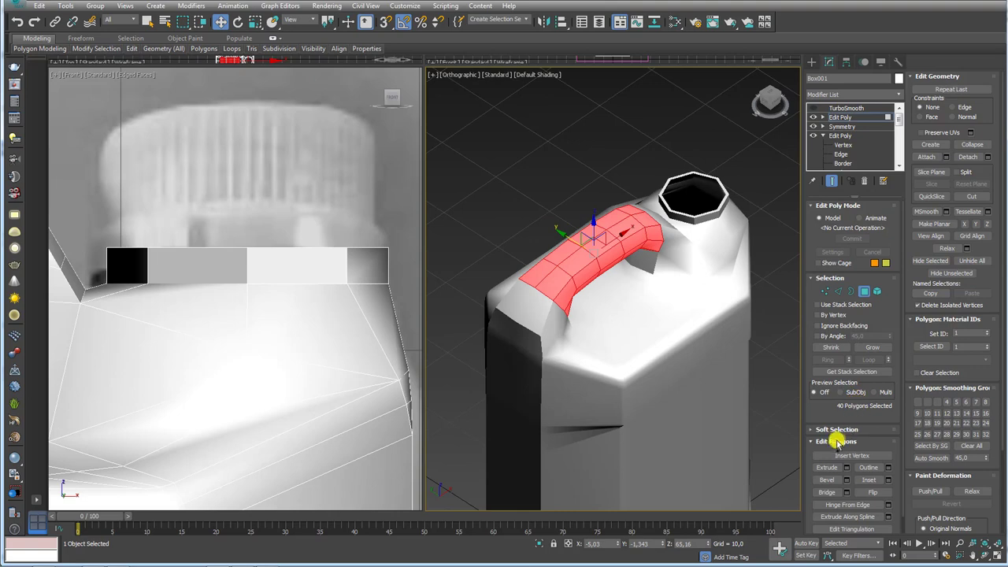
pyautogui.click(827, 429)
# Enable soft selection with falloff 7,8 and rotate the handle strip to slim it.
pyautogui.click(919, 90)
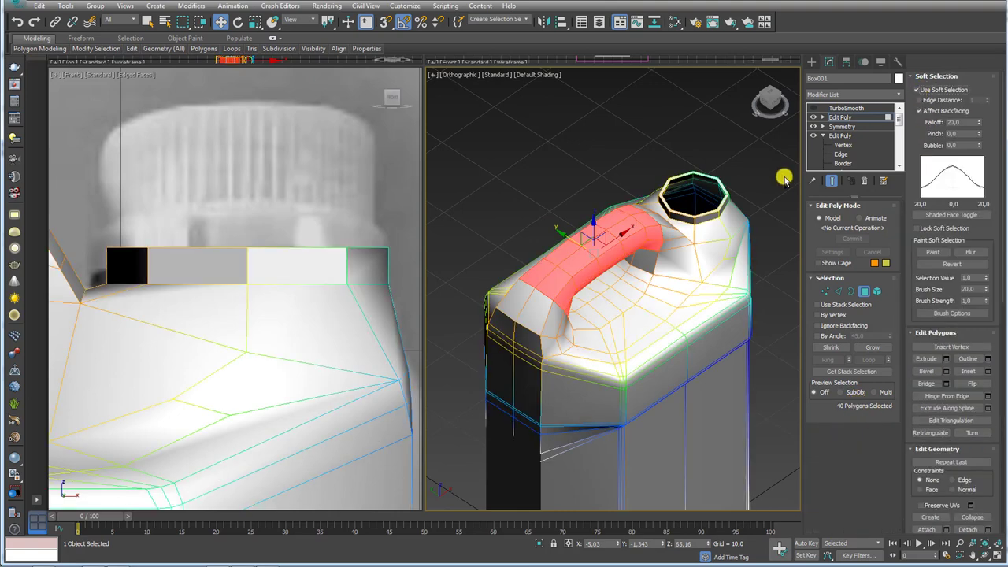
pyautogui.moveTo(980, 122); pyautogui.dragTo(971, 158)
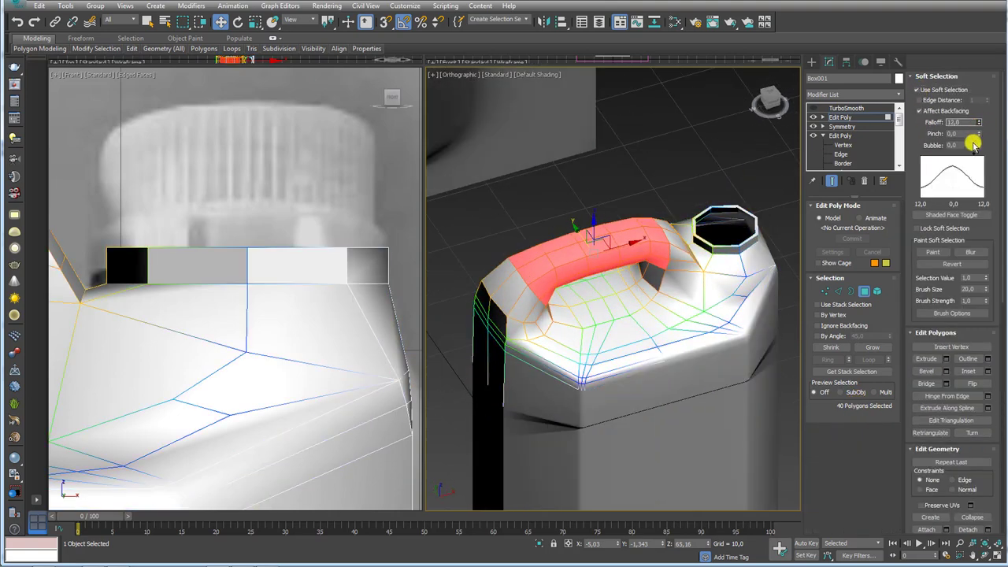
pyautogui.keyDown('alt'); pyautogui.moveTo(667, 428); pyautogui.dragTo(607, 270, button='middle'); pyautogui.keyUp('alt')
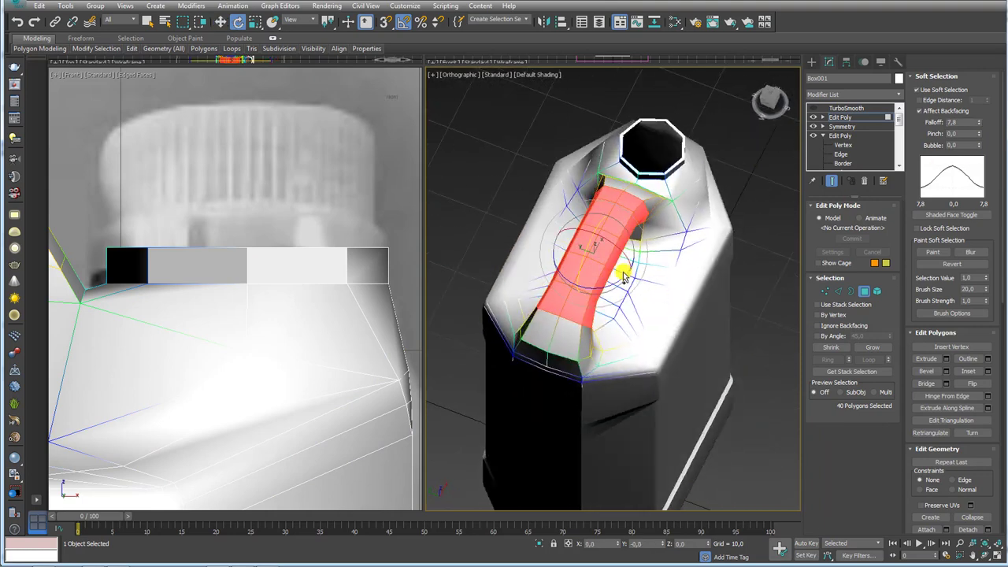
pyautogui.moveTo(635, 270); pyautogui.dragTo(623, 271)
pyautogui.click(946, 120)
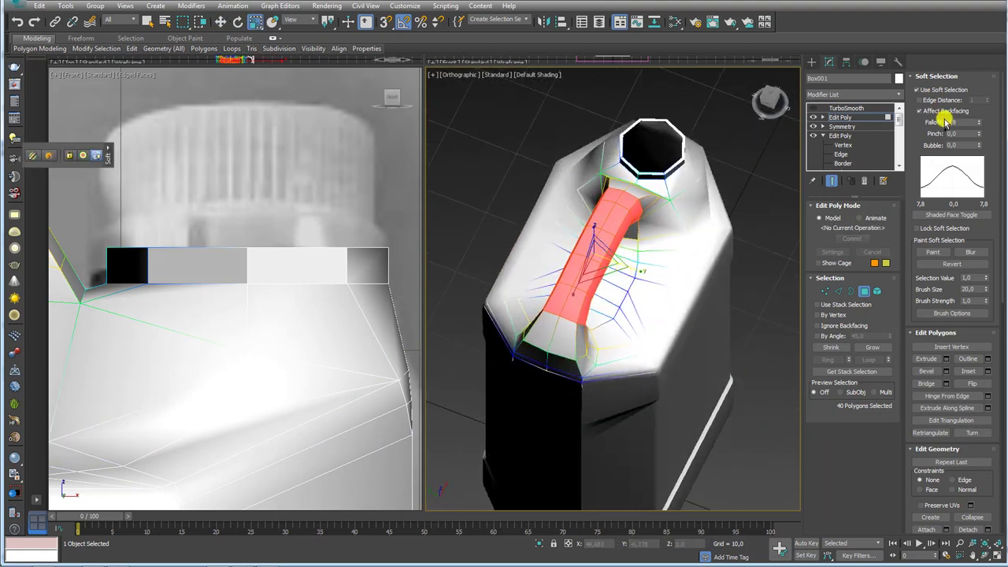
# Shrink the selection to the handle's middle strip and return to object level.
pyautogui.click(831, 348)
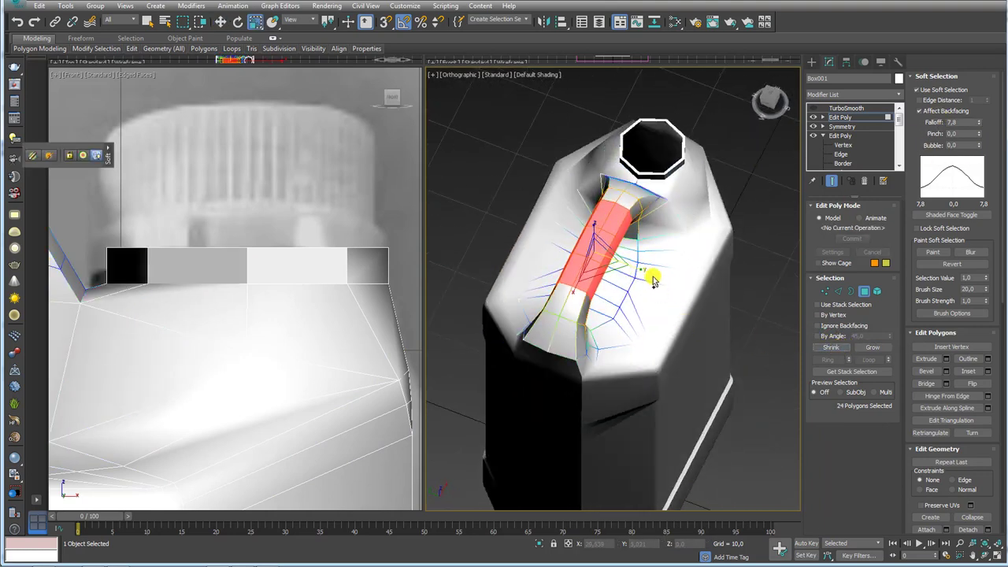
pyautogui.keyDown('alt'); pyautogui.moveTo(675, 286); pyautogui.dragTo(627, 250, button='middle'); pyautogui.keyUp('alt')
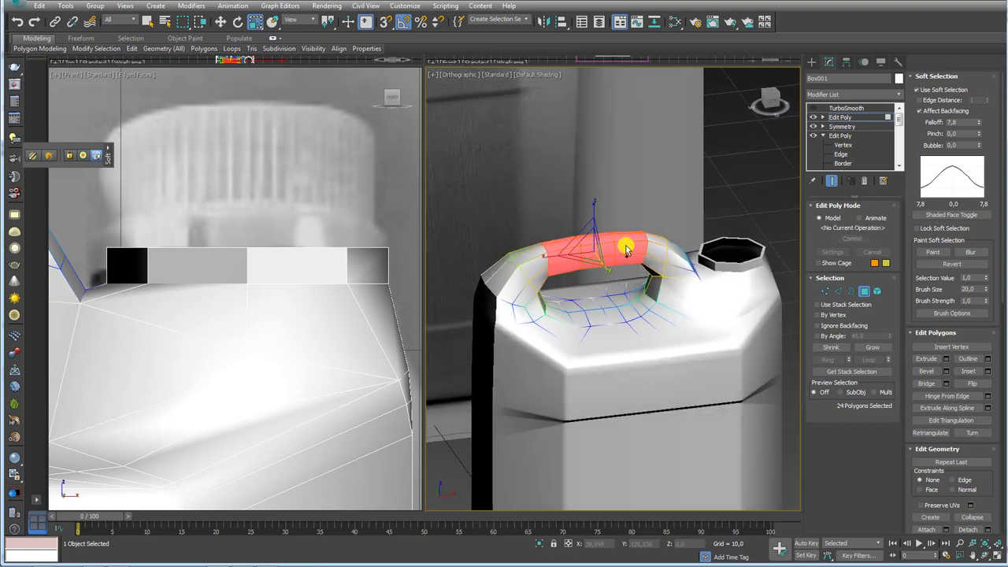
pyautogui.click(841, 117)
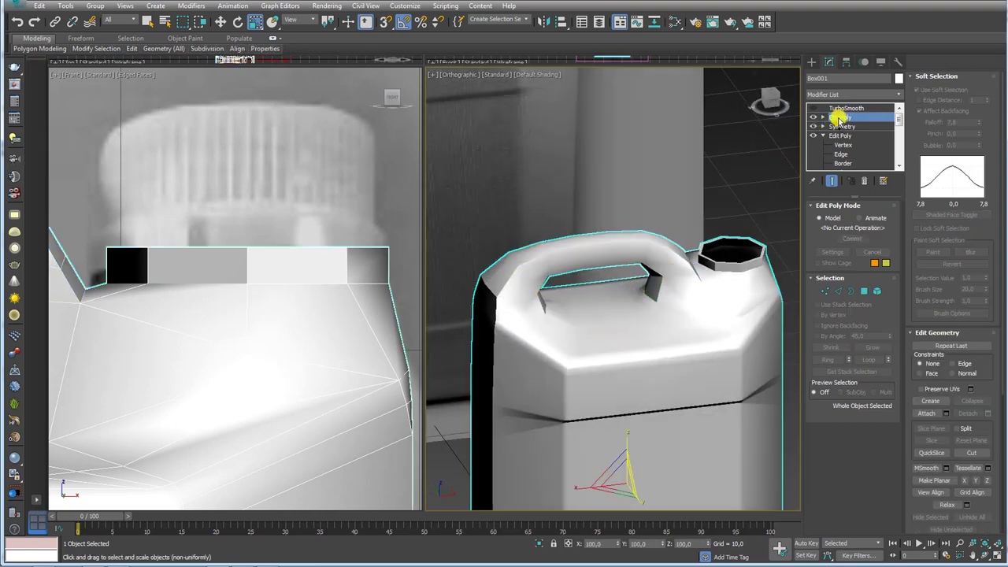
# Preview the smoothed handle with TurboSmooth, then show edged faces and reselect the upper Edit Poly.
pyautogui.click(846, 108)
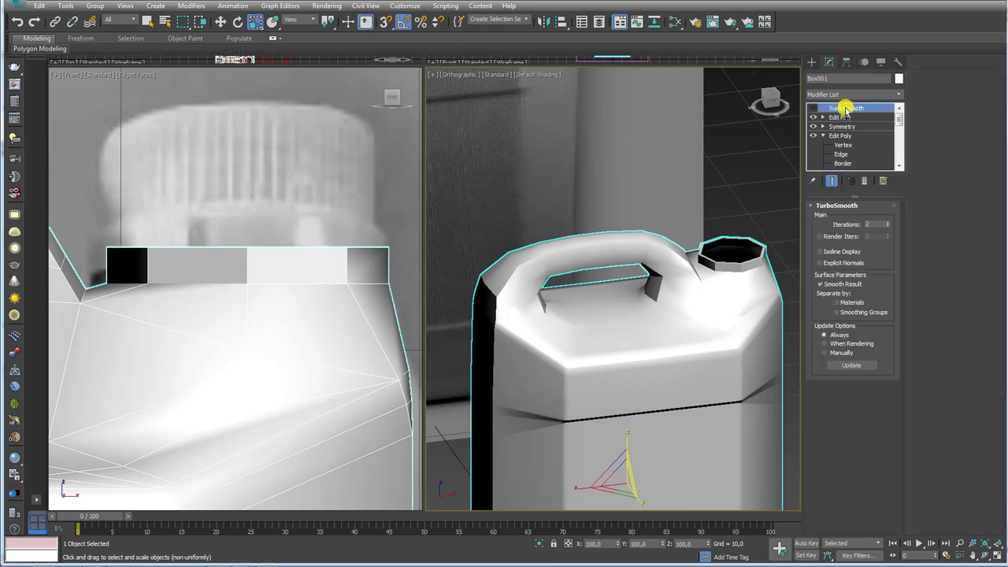
pyautogui.click(815, 110)
pyautogui.scroll(-5, 653, 214)
pyautogui.moveTo(653, 213)
pyautogui.keyDown('alt'); pyautogui.mouseDown(button='middle')
pyautogui.moveTo(660, 263)
pyautogui.moveTo(691, 265)
pyautogui.moveTo(666, 275)
pyautogui.moveTo(662, 138)
pyautogui.mouseUp(button='middle'); pyautogui.keyUp('alt')
pyautogui.moveTo(641, 193)
pyautogui.keyDown('alt'); pyautogui.mouseDown(button='middle')
pyautogui.moveTo(608, 244)
pyautogui.moveTo(635, 261)
pyautogui.moveTo(604, 275)
pyautogui.mouseUp(button='middle'); pyautogui.keyUp('alt')
pyautogui.scroll(2, 599, 292)
pyautogui.scroll(3, 595, 303)
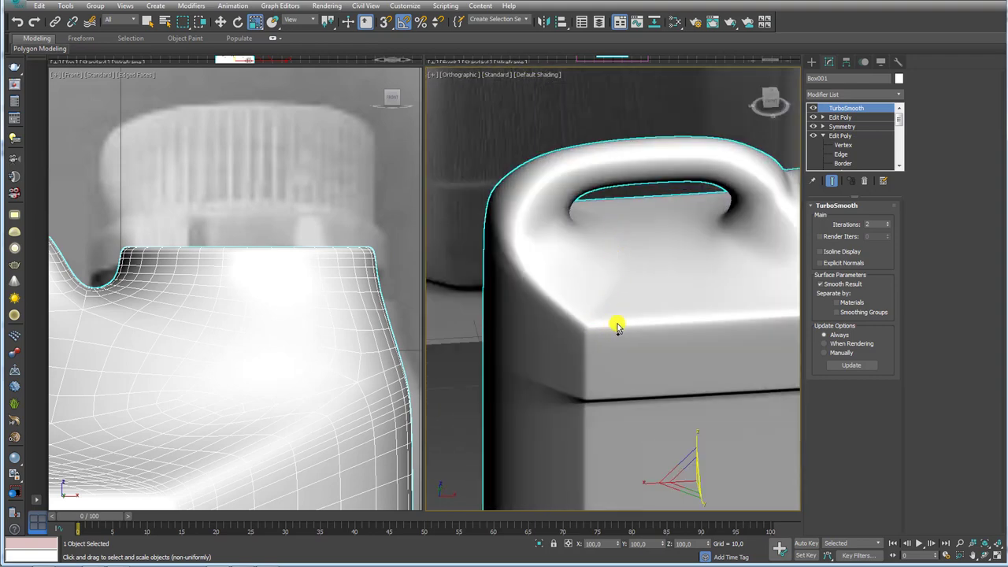
pyautogui.press('F4')
pyautogui.click(840, 117)
# Change the jug's object colour to dark blue.
pyautogui.click(813, 108)
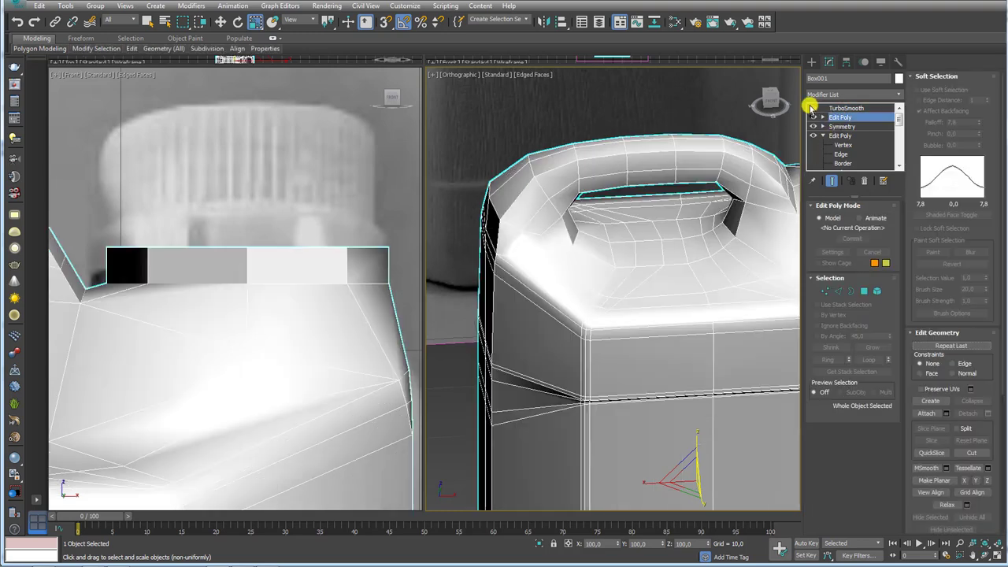
pyautogui.keyDown('alt'); pyautogui.moveTo(660, 266); pyautogui.dragTo(659, 286, button='middle'); pyautogui.keyUp('alt')
pyautogui.click(825, 291)
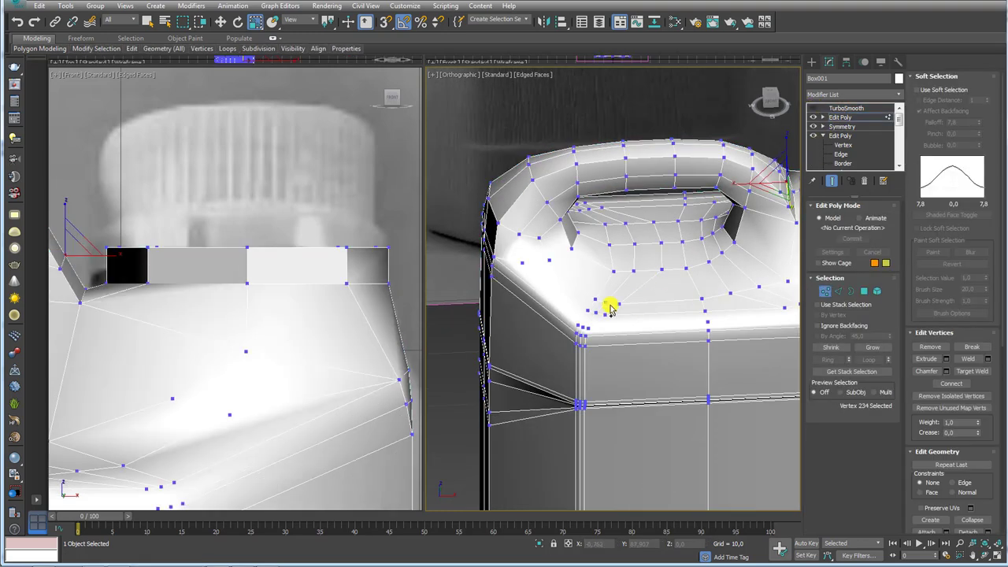
pyautogui.keyDown('alt'); pyautogui.moveTo(608, 304); pyautogui.dragTo(777, 203, button='middle'); pyautogui.keyUp('alt')
pyautogui.click(840, 116)
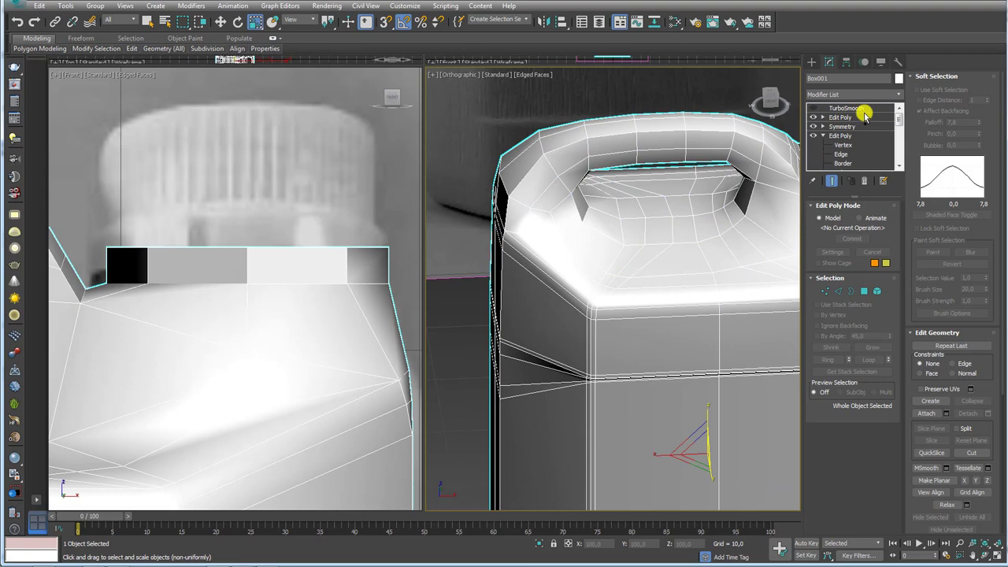
pyautogui.click(899, 78)
pyautogui.click(567, 273)
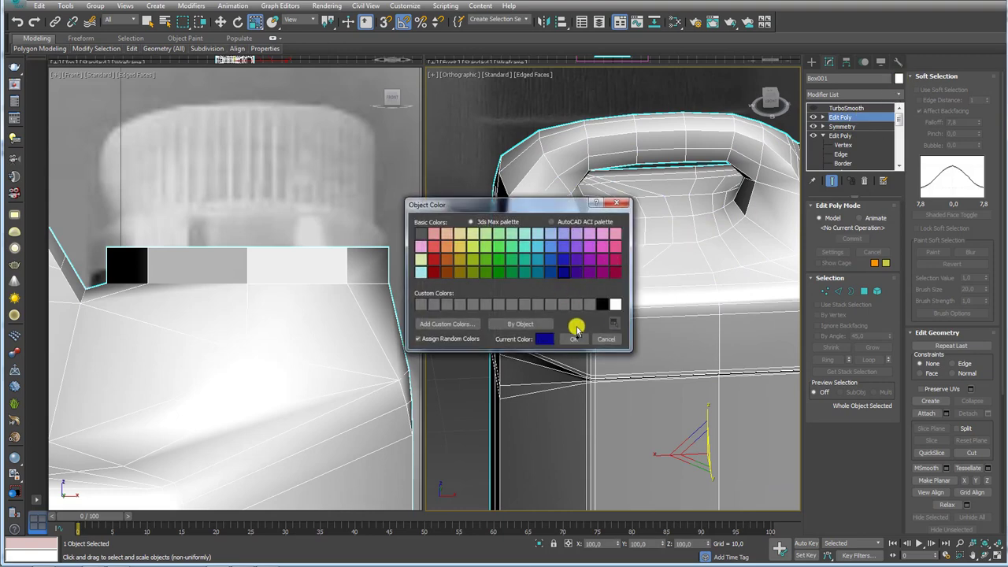
pyautogui.click(574, 339)
# Set vertex Constraints to Edge and slide the shoulder vertices beside the handle.
pyautogui.click(824, 291)
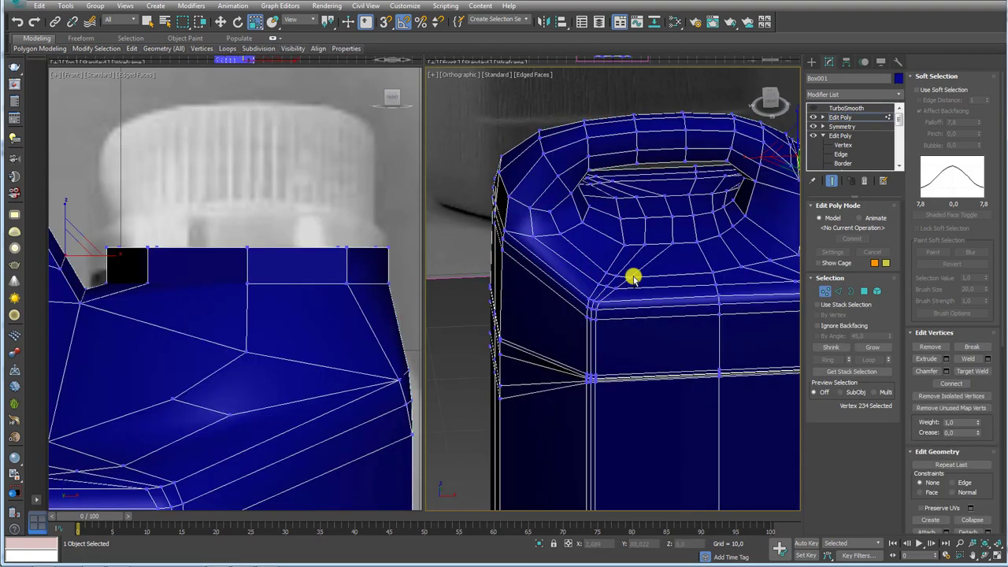
pyautogui.keyDown('alt'); pyautogui.moveTo(637, 277); pyautogui.dragTo(609, 280, button='middle'); pyautogui.keyUp('alt')
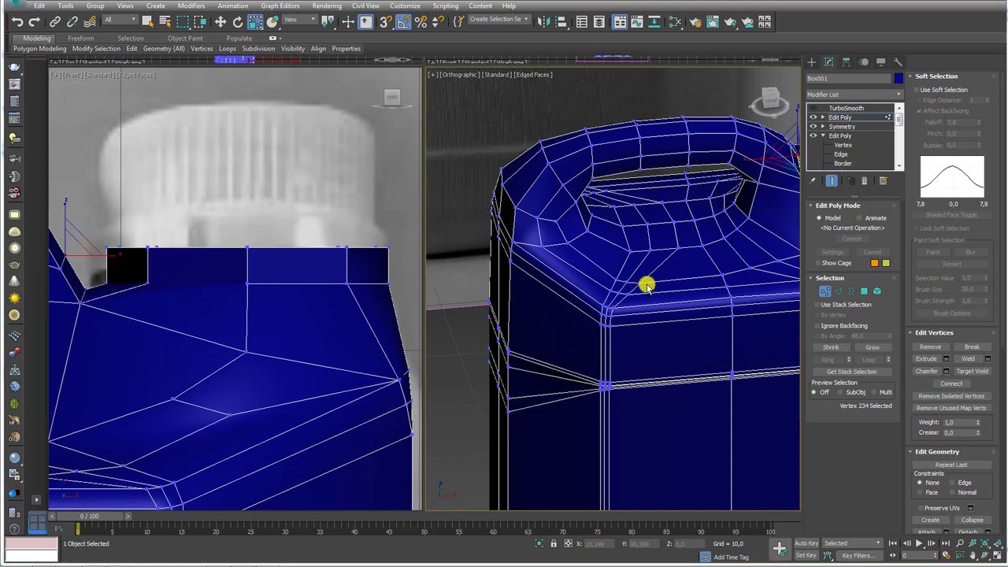
pyautogui.click(628, 250)
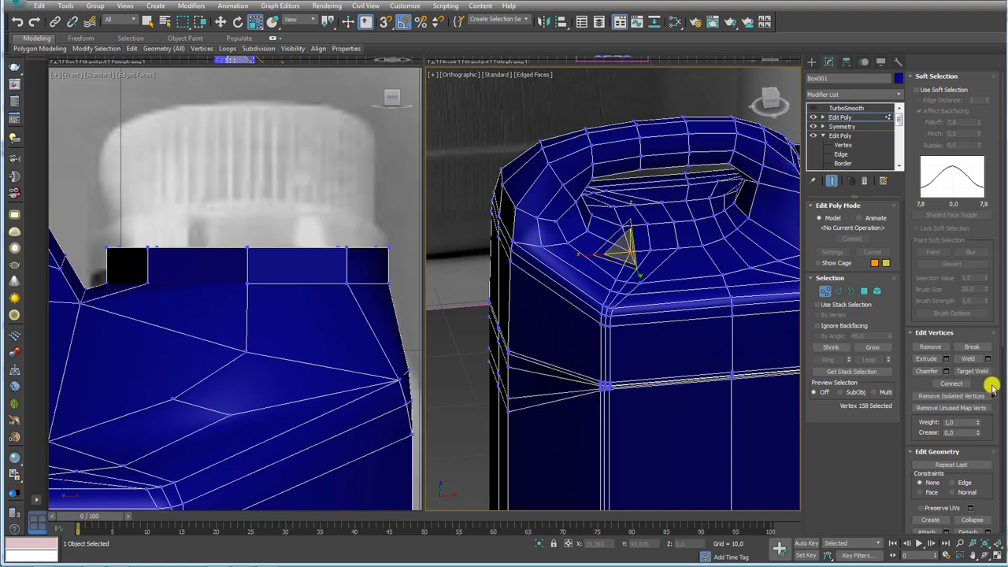
pyautogui.moveTo(992, 386); pyautogui.dragTo(994, 180)
pyautogui.click(960, 278)
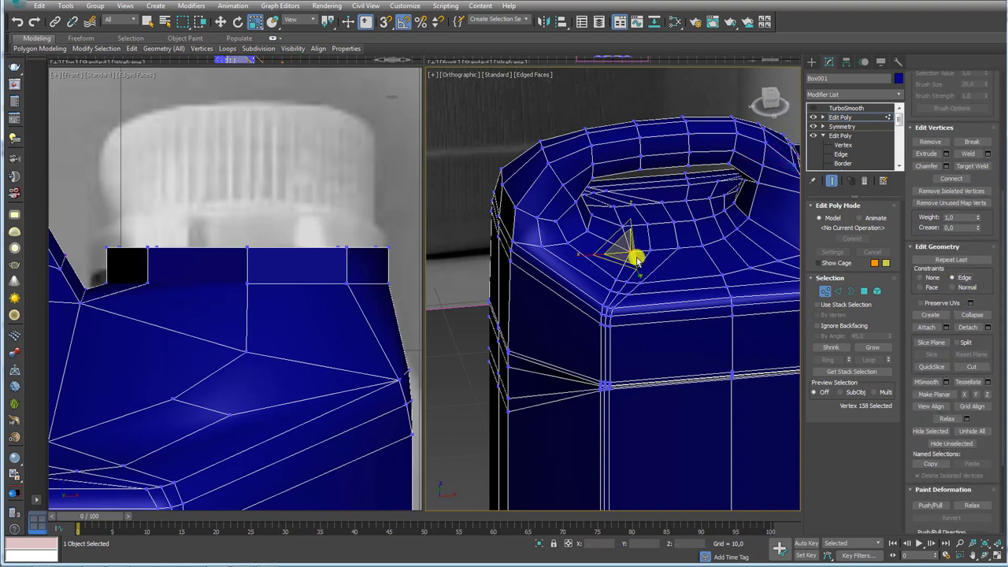
pyautogui.scroll(3, 610, 293)
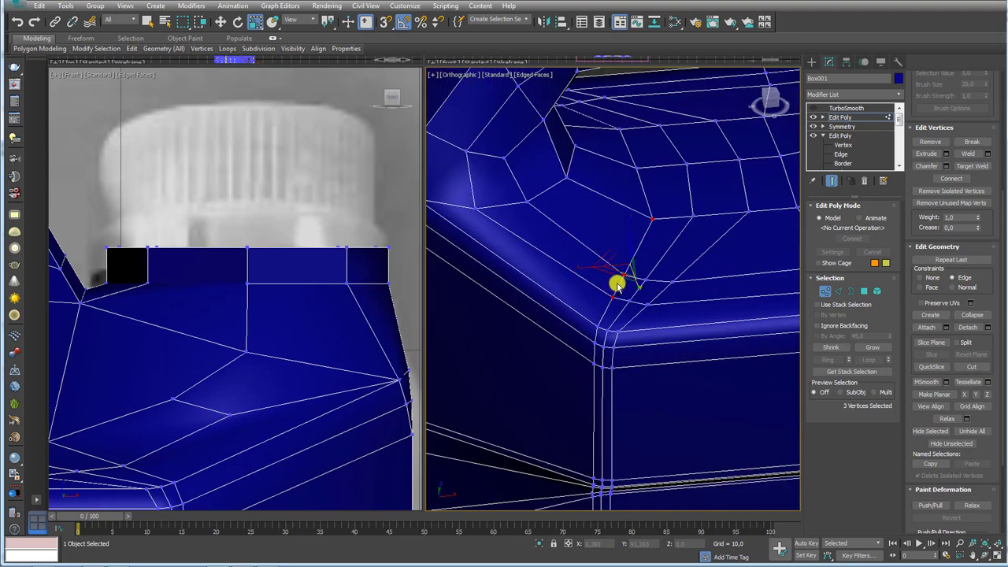
pyautogui.moveTo(646, 261)
pyautogui.mouseDown()
pyautogui.moveTo(635, 260)
pyautogui.moveTo(638, 270)
pyautogui.mouseUp()
pyautogui.keyDown('alt'); pyautogui.click(597, 287); pyautogui.keyUp('alt')
pyautogui.keyDown('alt'); pyautogui.click(596, 254); pyautogui.keyUp('alt')
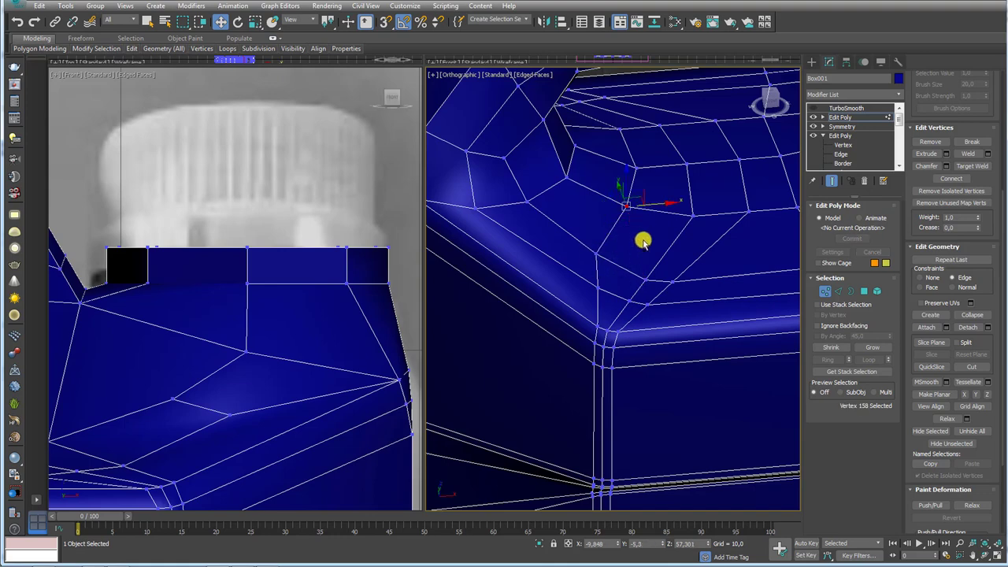
pyautogui.moveTo(657, 204)
pyautogui.mouseDown()
pyautogui.moveTo(646, 200)
pyautogui.moveTo(654, 172)
pyautogui.moveTo(681, 218)
pyautogui.mouseUp()
# Slide three vertices along the shoulder loop along their edges.
pyautogui.click(636, 168)
pyautogui.click(690, 215)
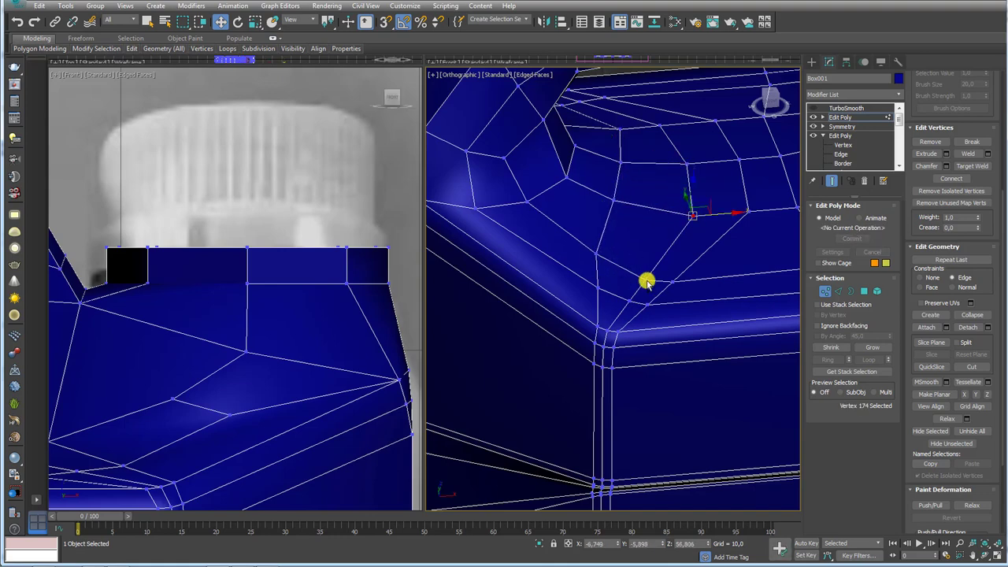
pyautogui.keyDown('ctrl'); pyautogui.click(644, 279); pyautogui.keyUp('ctrl')
pyautogui.keyDown('ctrl'); pyautogui.click(627, 300); pyautogui.keyUp('ctrl')
pyautogui.moveTo(693, 272); pyautogui.dragTo(686, 264)
pyautogui.keyDown('alt'); pyautogui.click(627, 300); pyautogui.keyUp('alt')
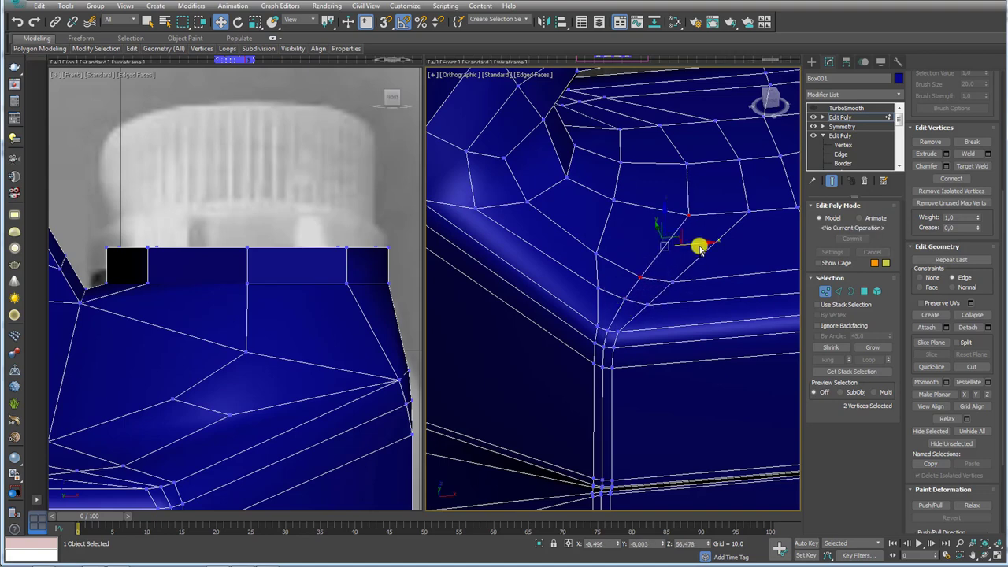
pyautogui.click(675, 264)
# Slide one shoulder vertex left and two lower-corner vertices right along their edges.
pyautogui.click(682, 216)
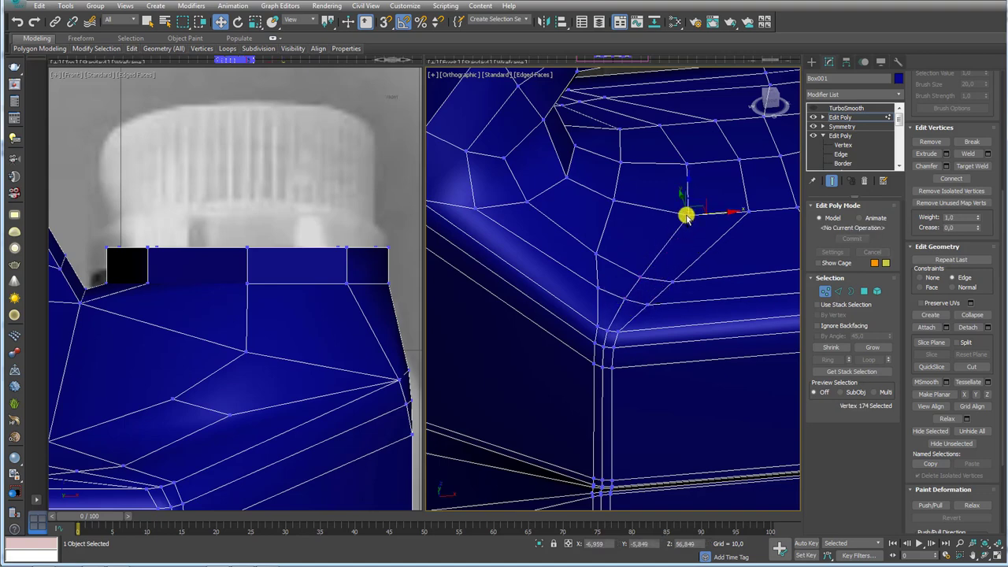
pyautogui.moveTo(716, 210); pyautogui.dragTo(686, 168)
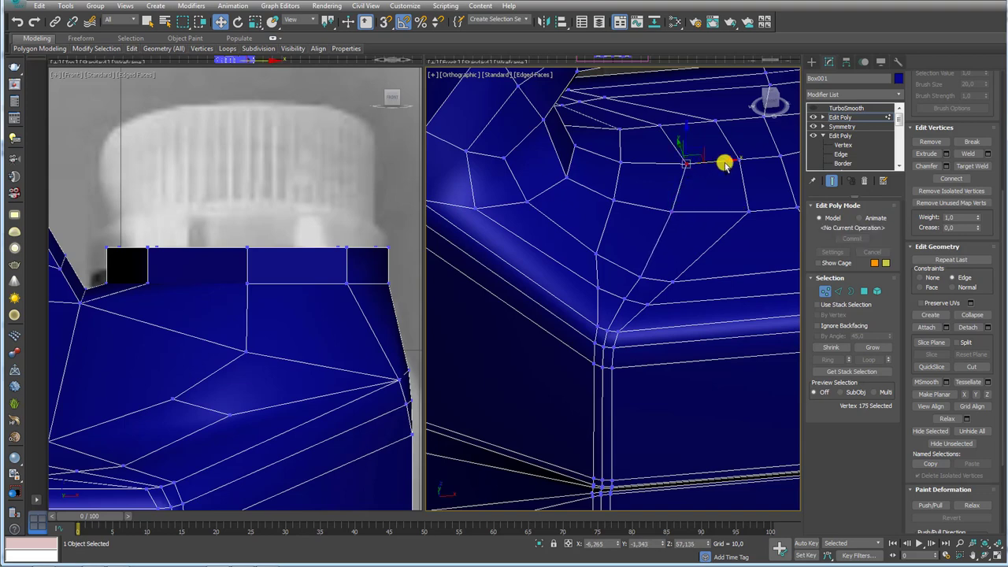
pyautogui.click(647, 304)
pyautogui.keyDown('ctrl'); pyautogui.click(672, 279); pyautogui.keyUp('ctrl')
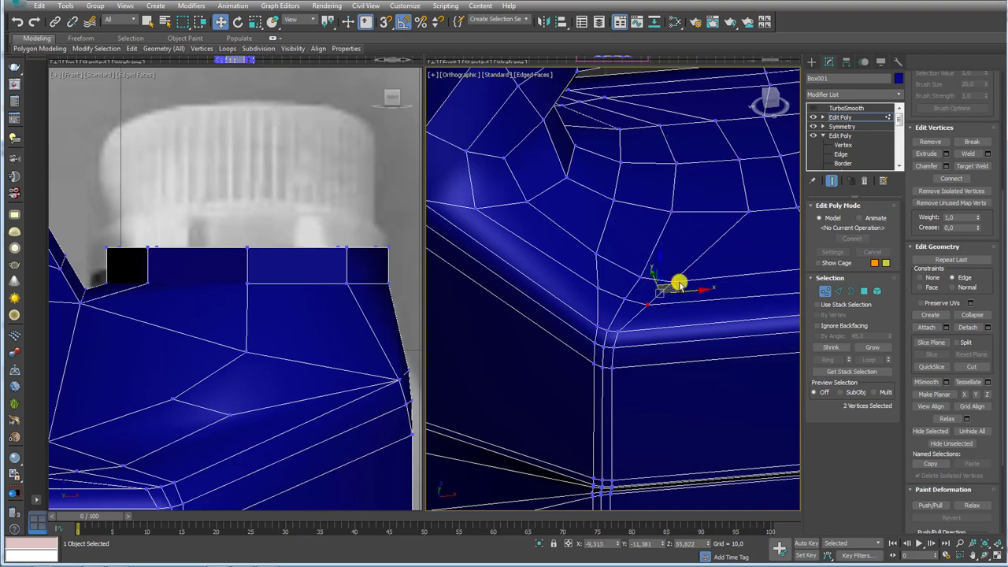
pyautogui.moveTo(680, 286); pyautogui.dragTo(716, 293)
pyautogui.moveTo(715, 293); pyautogui.dragTo(657, 272, button='middle')
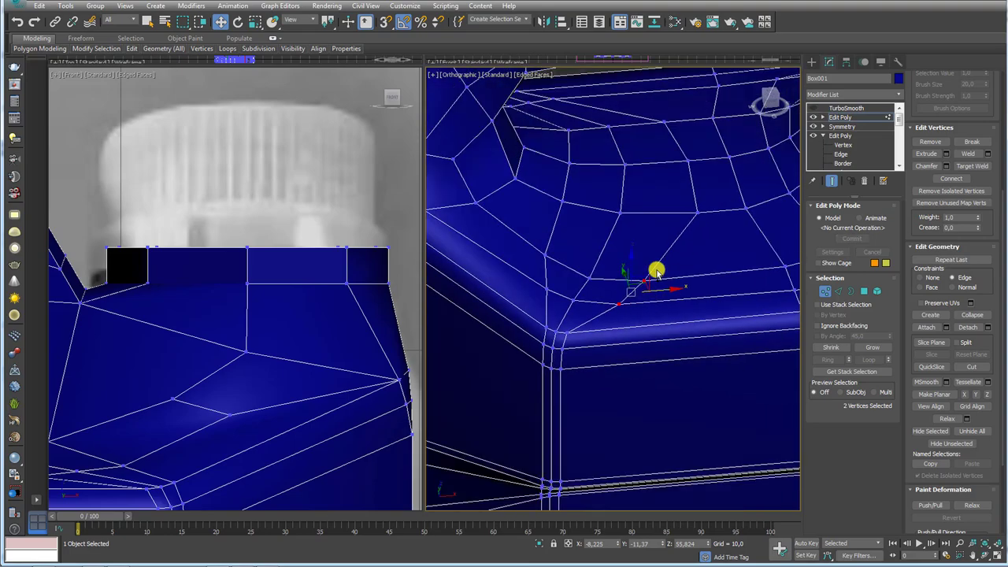
pyautogui.scroll(-2, 657, 272)
# Return to the Edit Poly cage at Vertex level with the TurboSmooth preview hidden.
pyautogui.click(844, 108)
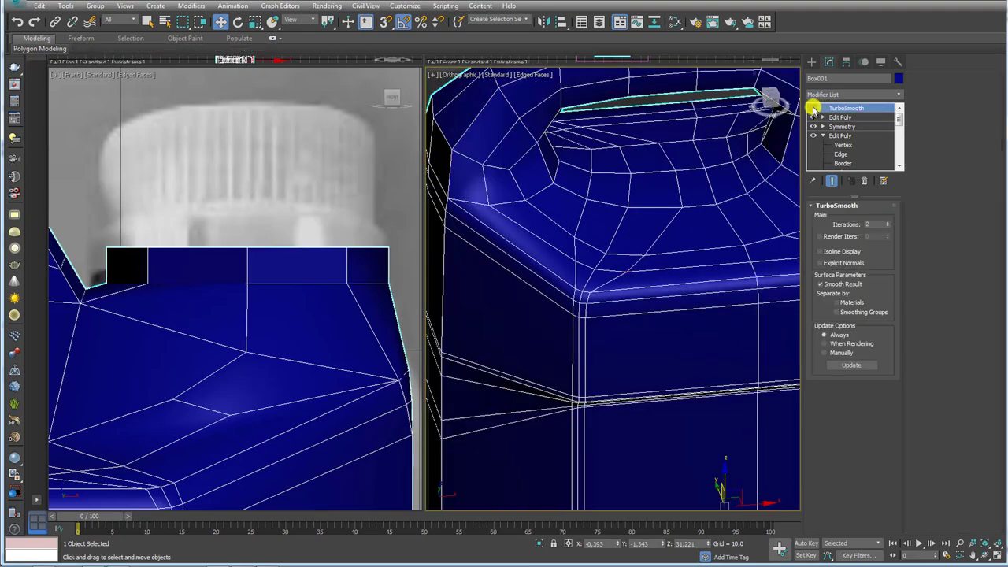
pyautogui.moveTo(519, 298)
pyautogui.keyDown('alt'); pyautogui.mouseDown(button='middle')
pyautogui.moveTo(664, 286)
pyautogui.moveTo(633, 286)
pyautogui.moveTo(670, 276)
pyautogui.mouseUp(button='middle'); pyautogui.keyUp('alt')
pyautogui.click(841, 118)
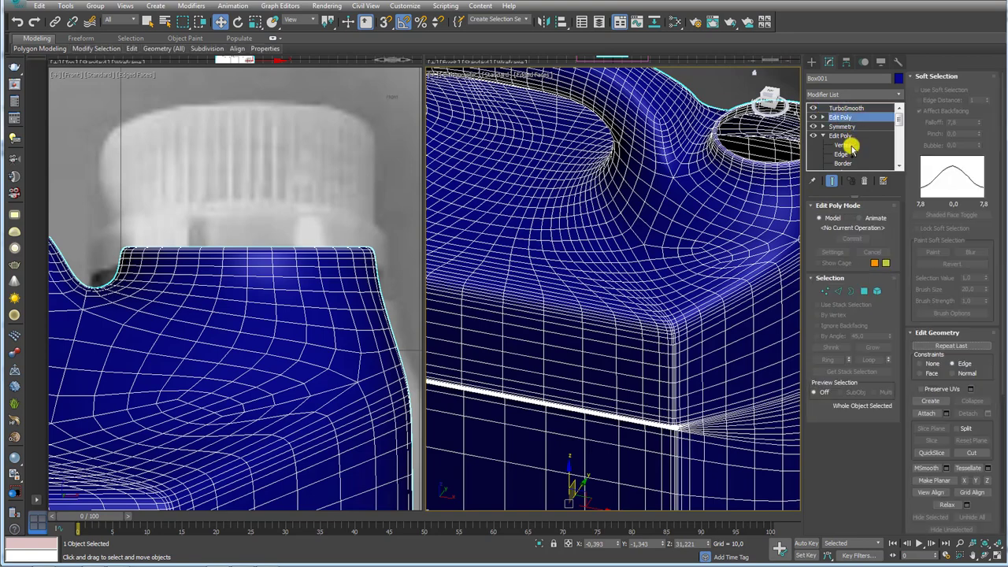
pyautogui.click(821, 293)
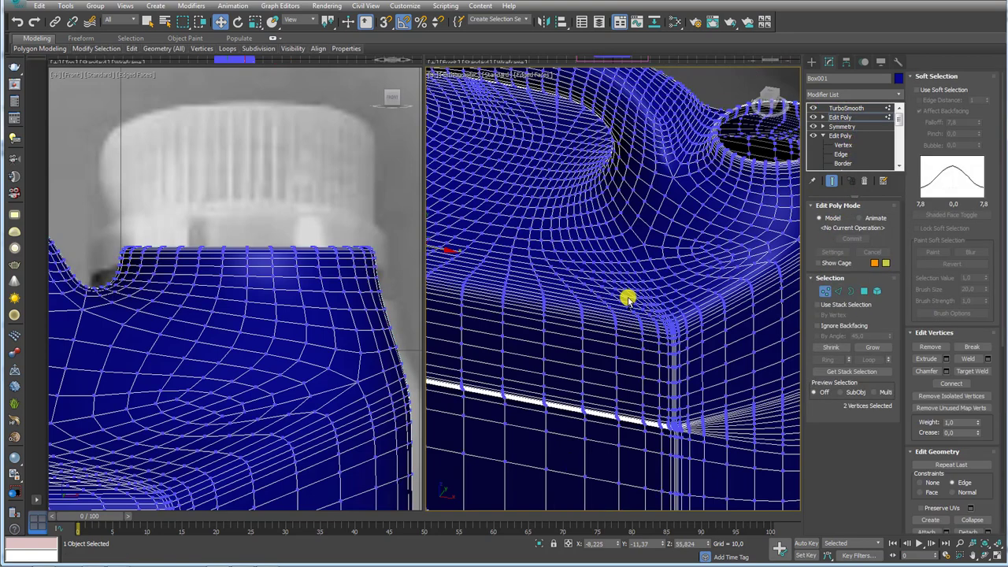
pyautogui.click(814, 107)
# Pick several shoulder vertices around the handle opening and orbit to view from lower down.
pyautogui.click(675, 287)
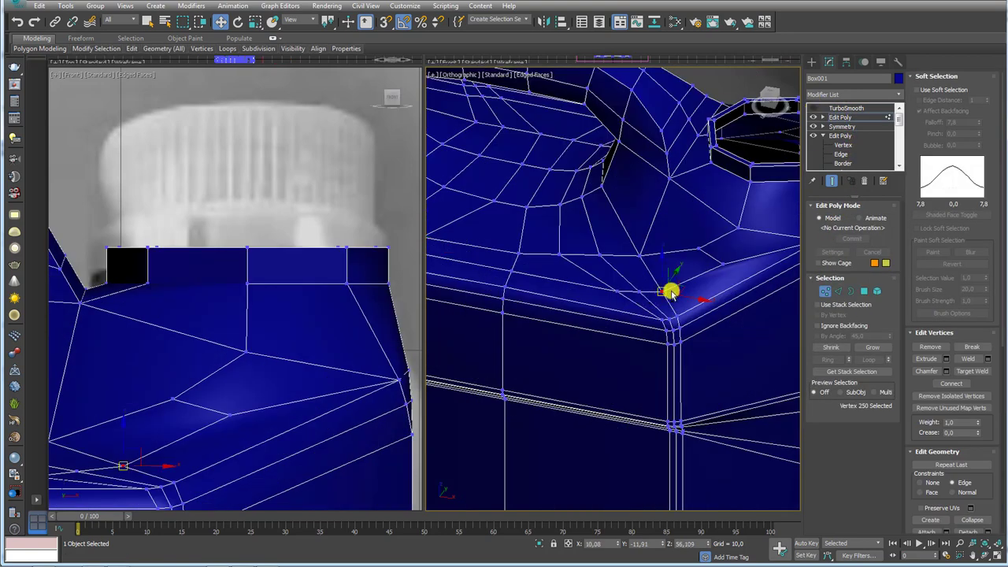
pyautogui.click(658, 254)
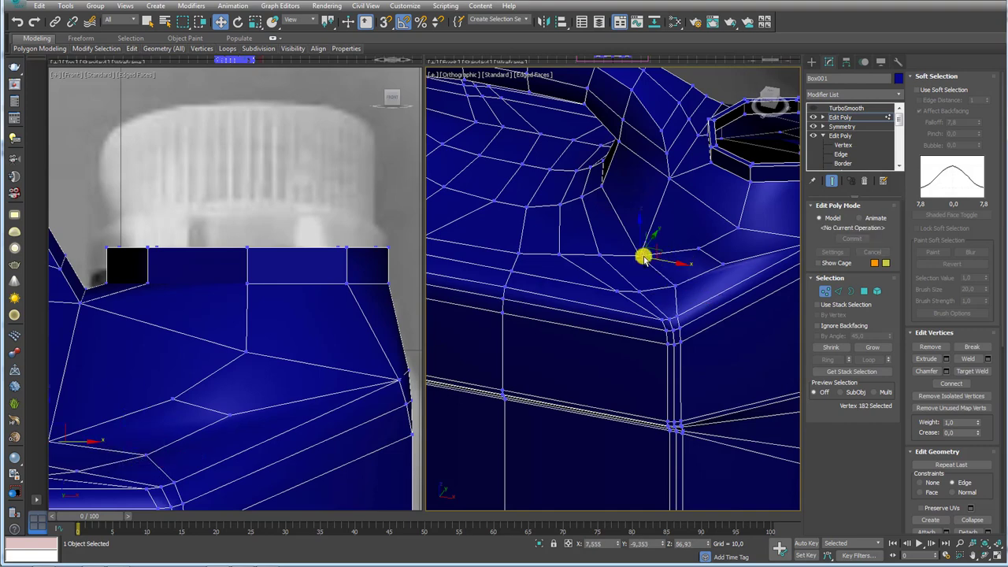
pyautogui.click(613, 254)
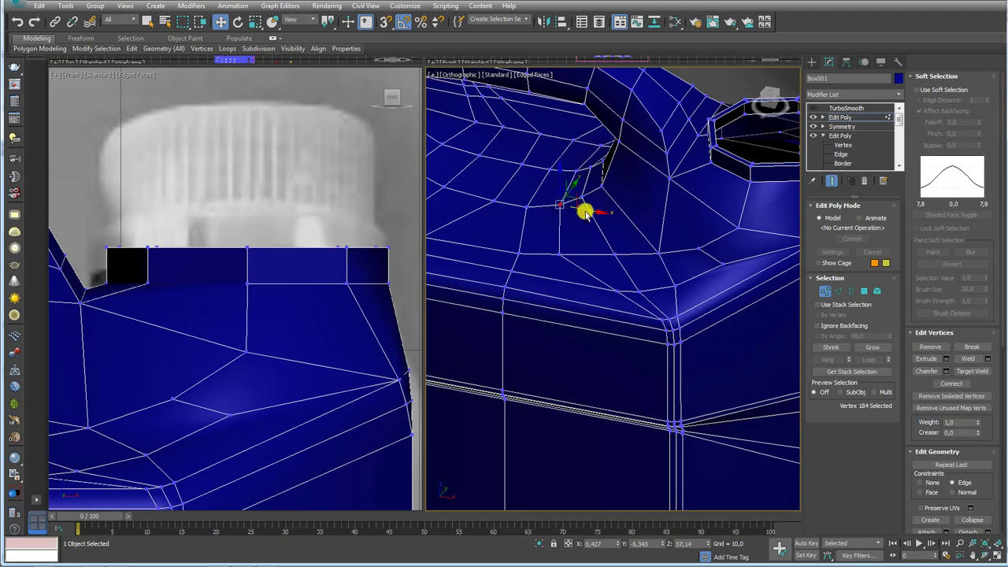
pyautogui.click(576, 170)
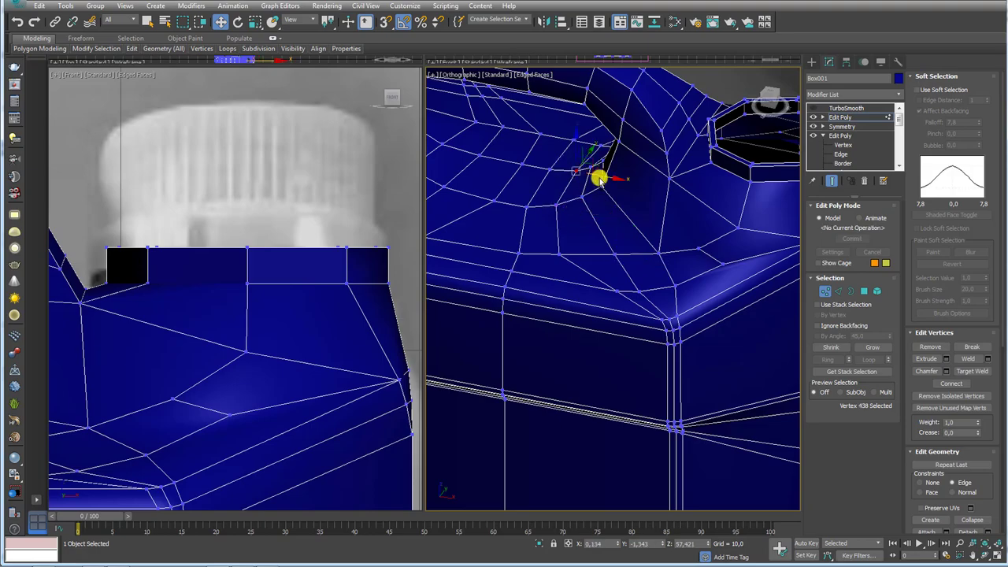
pyautogui.scroll(-3, 603, 216)
pyautogui.scroll(-2, 655, 288)
pyautogui.scroll(-2, 649, 326)
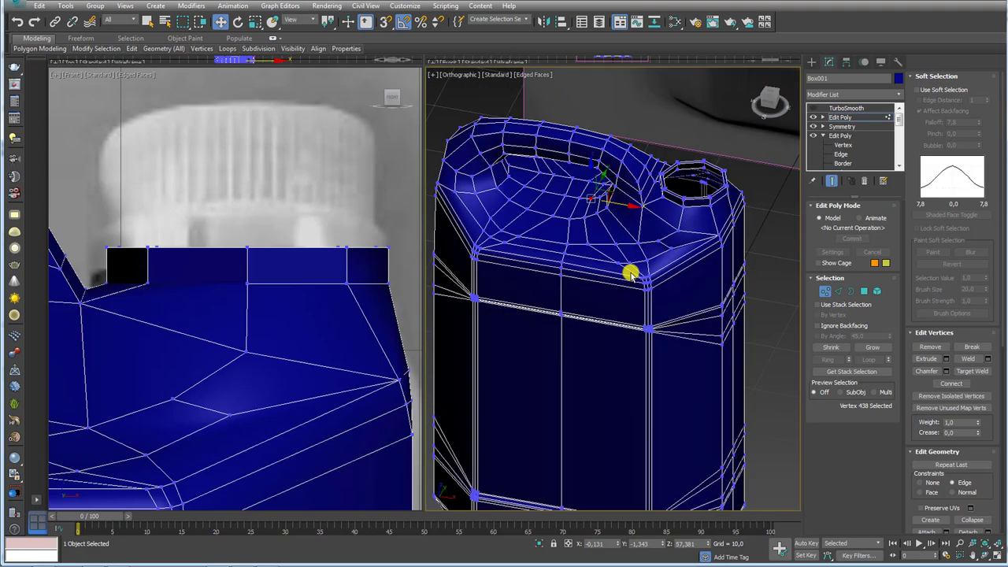
pyautogui.keyDown('alt'); pyautogui.moveTo(631, 274); pyautogui.dragTo(670, 237, button='middle'); pyautogui.keyUp('alt')
pyautogui.scroll(2, 677, 232)
pyautogui.scroll(3, 684, 228)
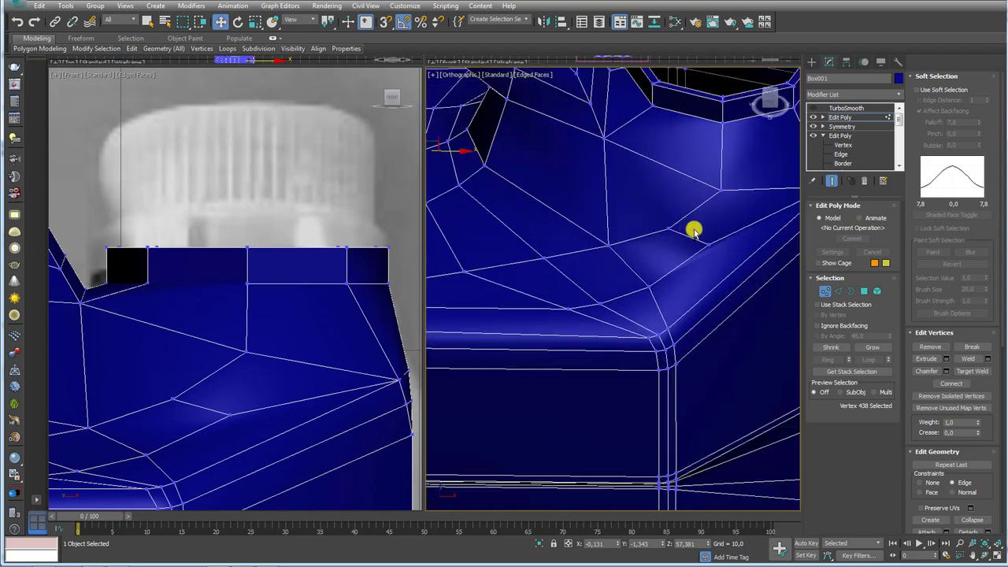
pyautogui.scroll(-2, 694, 233)
pyautogui.scroll(1, 693, 236)
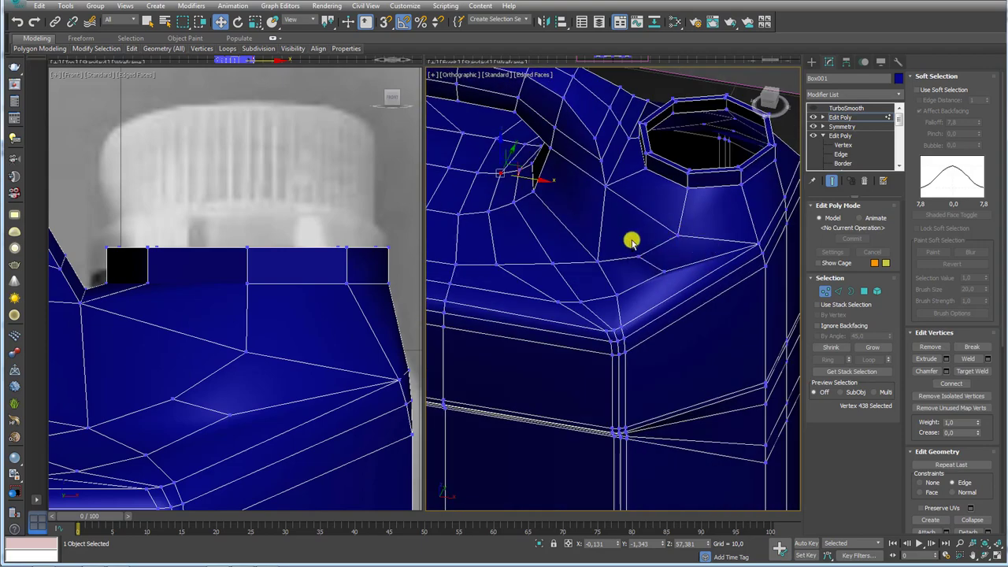
# Target-weld the stray shoulder vertex onto its neighbour, then select the extra shoulder edge.
pyautogui.click(974, 372)
pyautogui.click(676, 236)
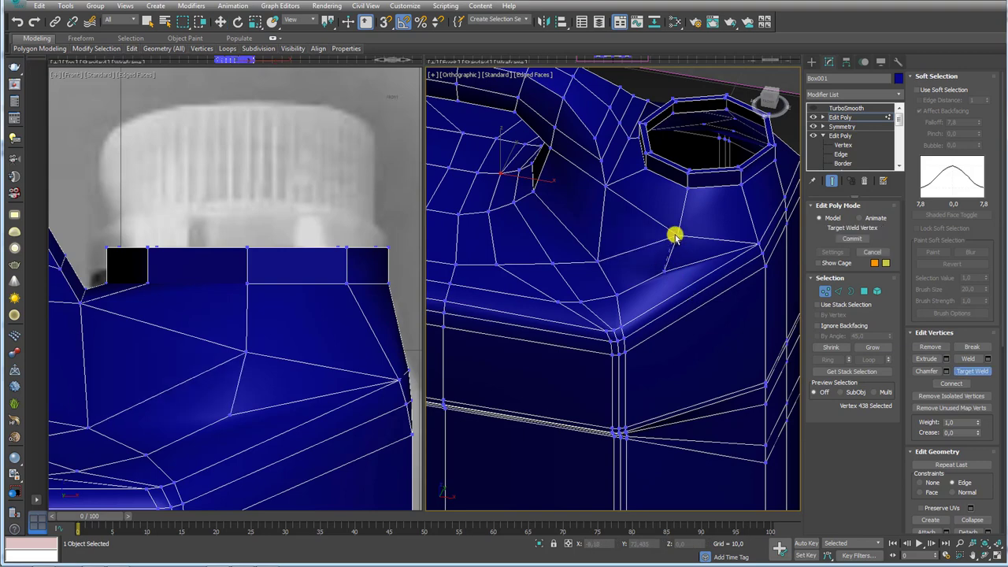
pyautogui.keyDown('alt'); pyautogui.moveTo(691, 234); pyautogui.dragTo(698, 254, button='middle'); pyautogui.keyUp('alt')
pyautogui.click(698, 255)
pyautogui.moveTo(644, 277)
pyautogui.keyDown('alt'); pyautogui.mouseDown(button='middle')
pyautogui.moveTo(712, 217)
pyautogui.moveTo(684, 291)
pyautogui.mouseUp(button='middle'); pyautogui.keyUp('alt')
pyautogui.click(837, 292)
pyautogui.click(668, 258)
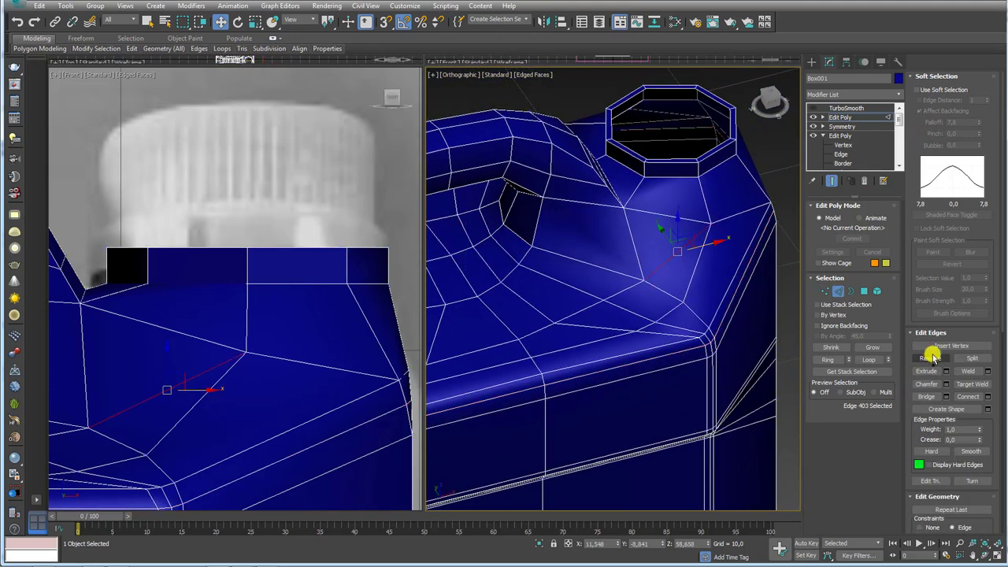
pyautogui.keyDown('alt'); pyautogui.moveTo(721, 286); pyautogui.dragTo(686, 286, button='middle'); pyautogui.keyUp('alt')
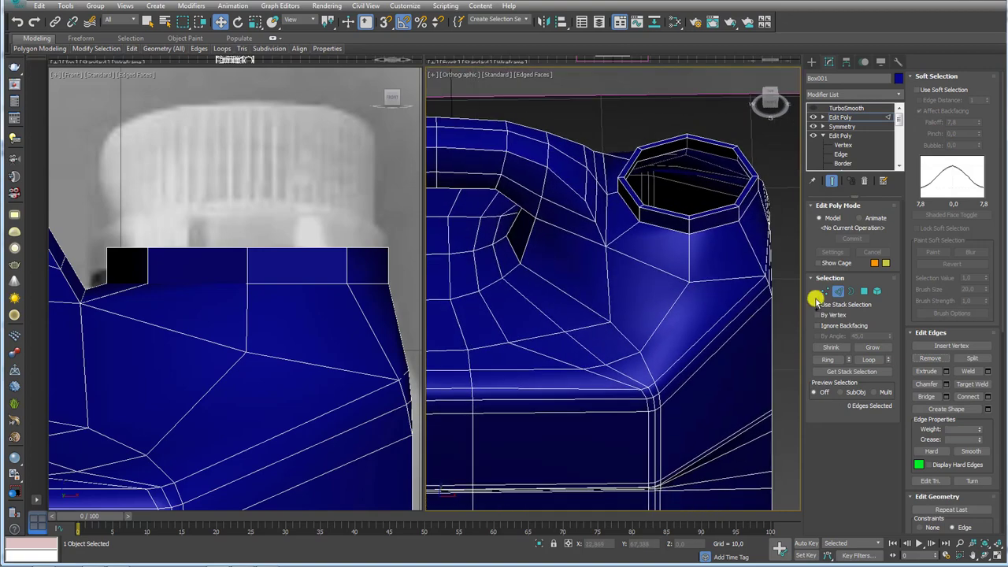
# Slide a shoulder vertex along X to even out the edge flow.
pyautogui.click(825, 291)
pyautogui.click(610, 322)
pyautogui.moveTo(609, 322)
pyautogui.keyDown('alt'); pyautogui.mouseDown(button='middle')
pyautogui.moveTo(614, 331)
pyautogui.moveTo(636, 315)
pyautogui.mouseUp(button='middle'); pyautogui.keyUp('alt')
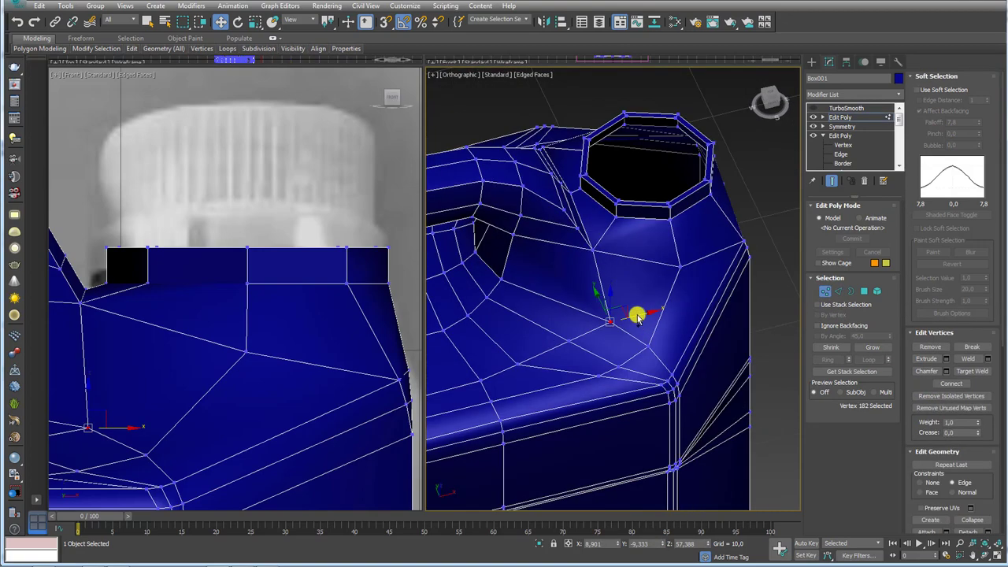
pyautogui.moveTo(637, 316)
pyautogui.mouseDown()
pyautogui.moveTo(604, 318)
pyautogui.moveTo(602, 303)
pyautogui.mouseUp()
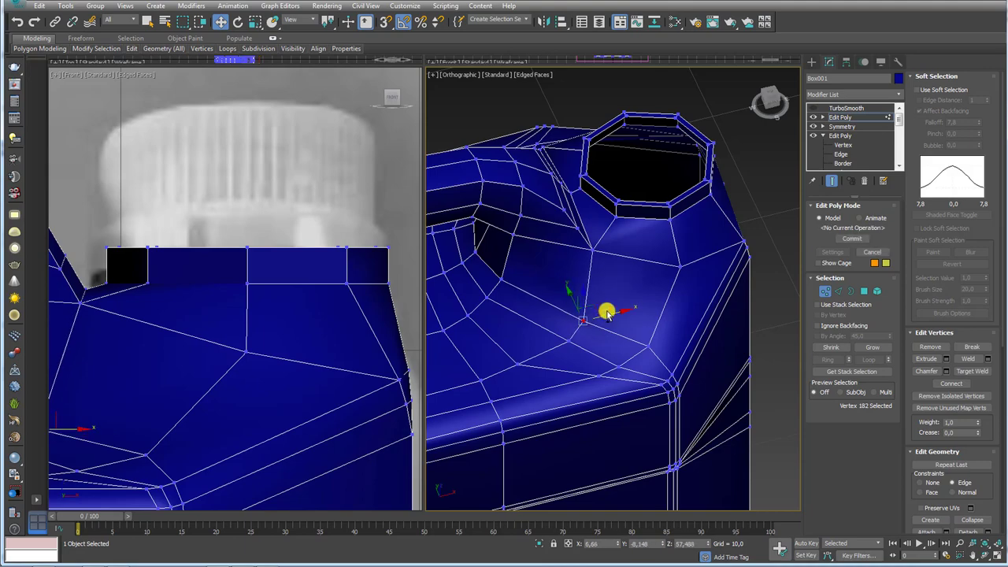
# Reposition the two vertices at the base of the handle.
pyautogui.keyDown('alt'); pyautogui.moveTo(603, 310); pyautogui.dragTo(579, 284, button='middle'); pyautogui.keyUp('alt')
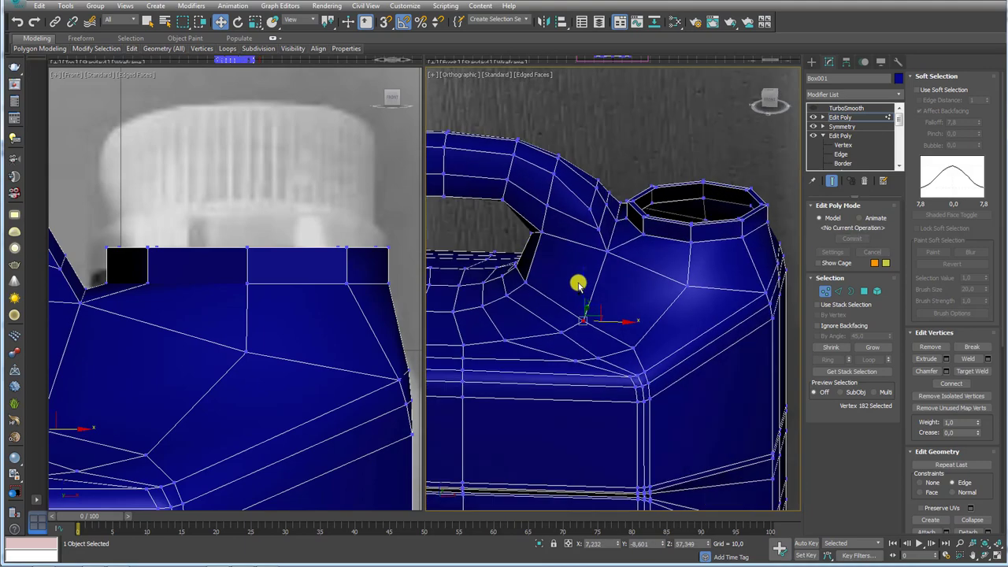
pyautogui.click(520, 280)
pyautogui.keyDown('ctrl'); pyautogui.click(514, 267); pyautogui.keyUp('ctrl')
pyautogui.moveTo(514, 267)
pyautogui.keyDown('alt'); pyautogui.mouseDown(button='middle')
pyautogui.moveTo(551, 254)
pyautogui.moveTo(533, 261)
pyautogui.mouseUp(button='middle'); pyautogui.keyUp('alt')
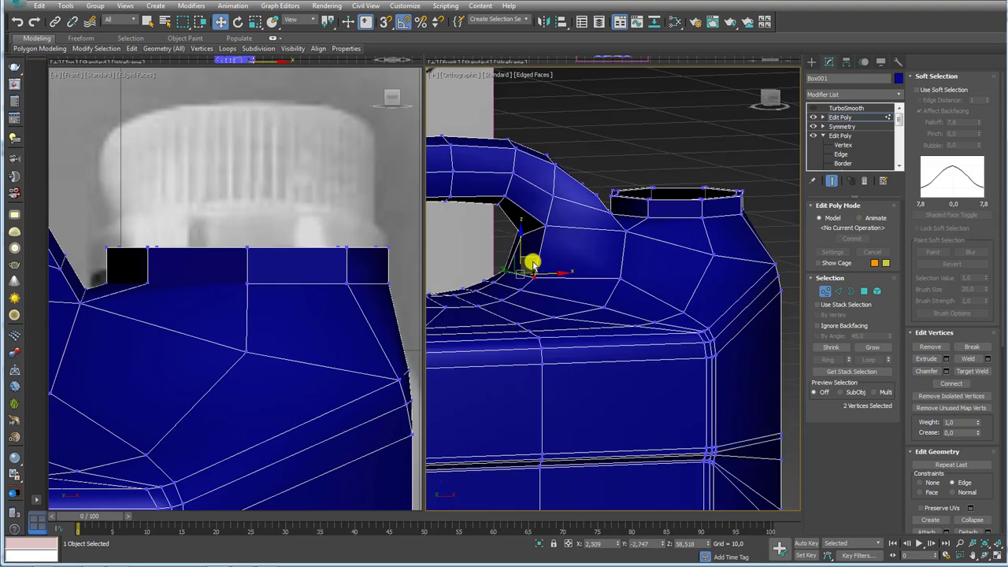
pyautogui.moveTo(534, 261); pyautogui.dragTo(542, 252)
# Move the front shoulder corner vertex near the spout up and outward.
pyautogui.moveTo(542, 252)
pyautogui.keyDown('alt'); pyautogui.mouseDown(button='middle')
pyautogui.moveTo(601, 293)
pyautogui.moveTo(552, 349)
pyautogui.mouseUp(button='middle'); pyautogui.keyUp('alt')
pyautogui.click(554, 345)
pyautogui.click(590, 376)
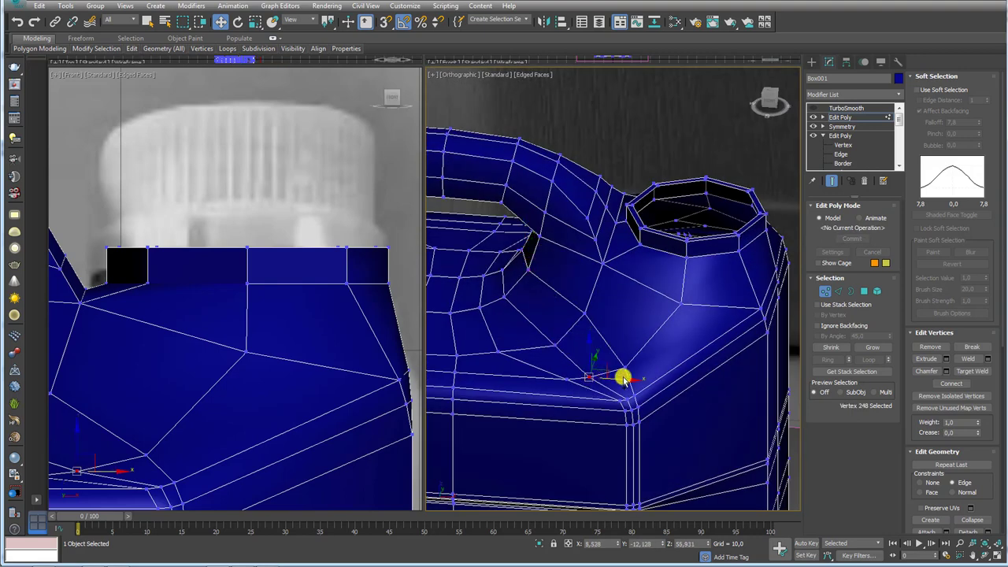
pyautogui.click(626, 367)
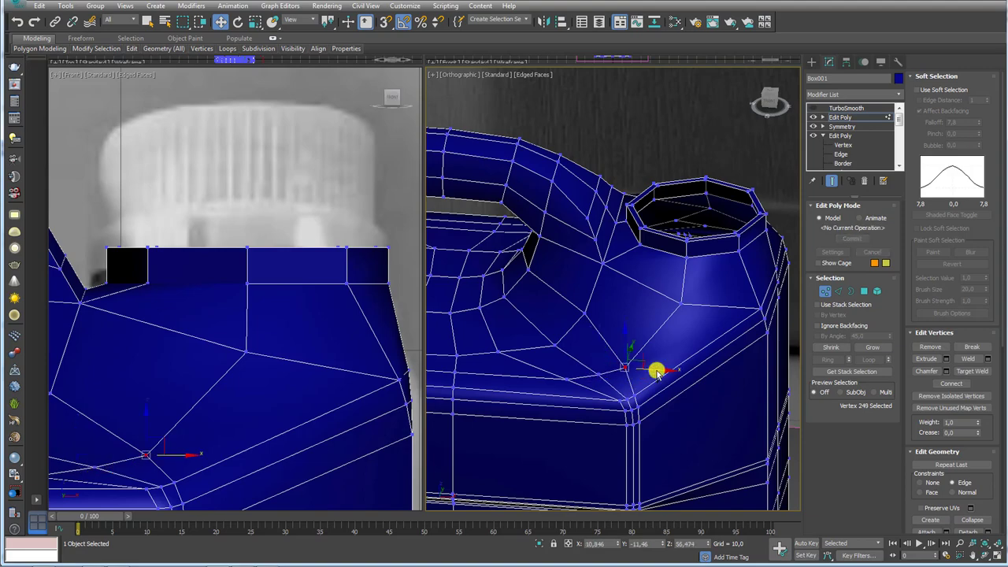
pyautogui.moveTo(657, 373); pyautogui.dragTo(670, 371)
pyautogui.keyDown('alt'); pyautogui.moveTo(666, 376); pyautogui.dragTo(686, 367, button='middle'); pyautogui.keyUp('alt')
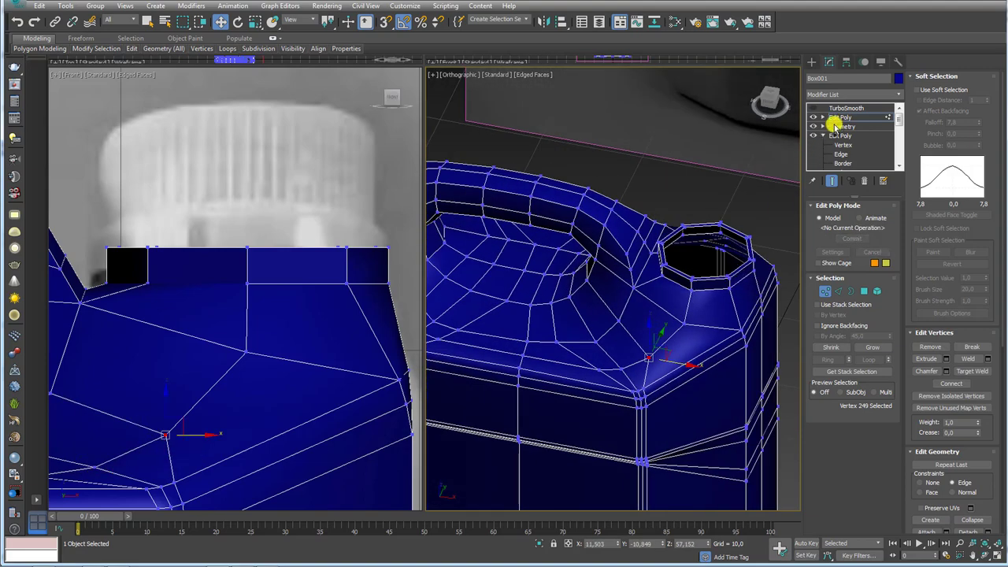
# Preview the TurboSmooth result from above, then return to the Edit Poly cage.
pyautogui.click(847, 108)
pyautogui.scroll(-4, 682, 292)
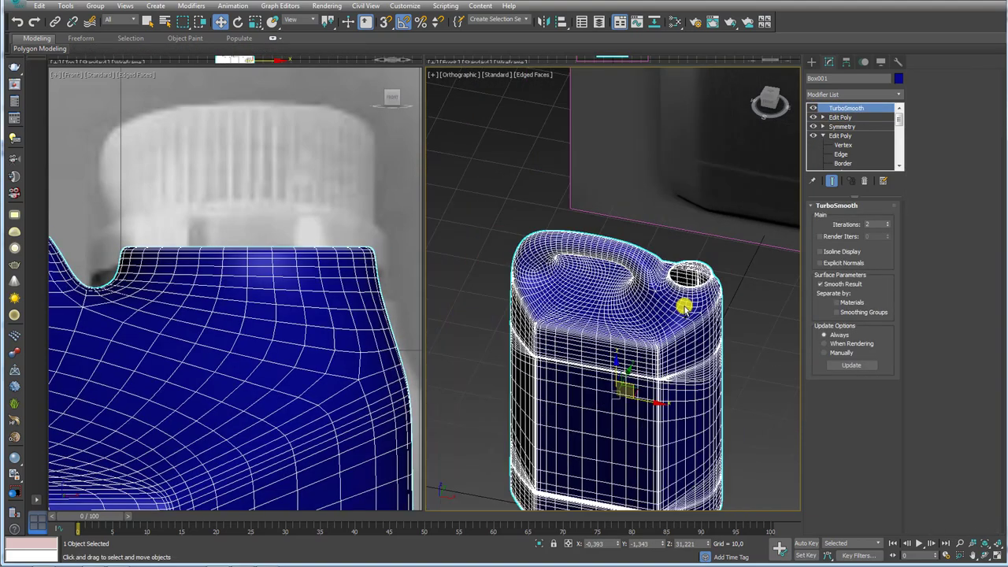
pyautogui.scroll(-2, 693, 351)
pyautogui.moveTo(693, 350)
pyautogui.keyDown('alt'); pyautogui.mouseDown(button='middle')
pyautogui.moveTo(660, 331)
pyautogui.moveTo(721, 308)
pyautogui.mouseUp(button='middle'); pyautogui.keyUp('alt')
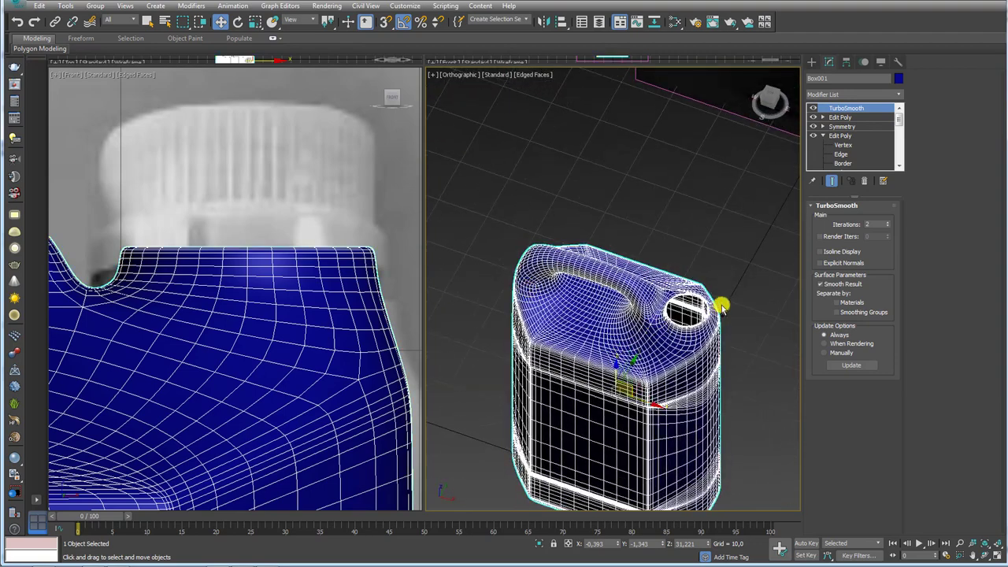
pyautogui.click(841, 116)
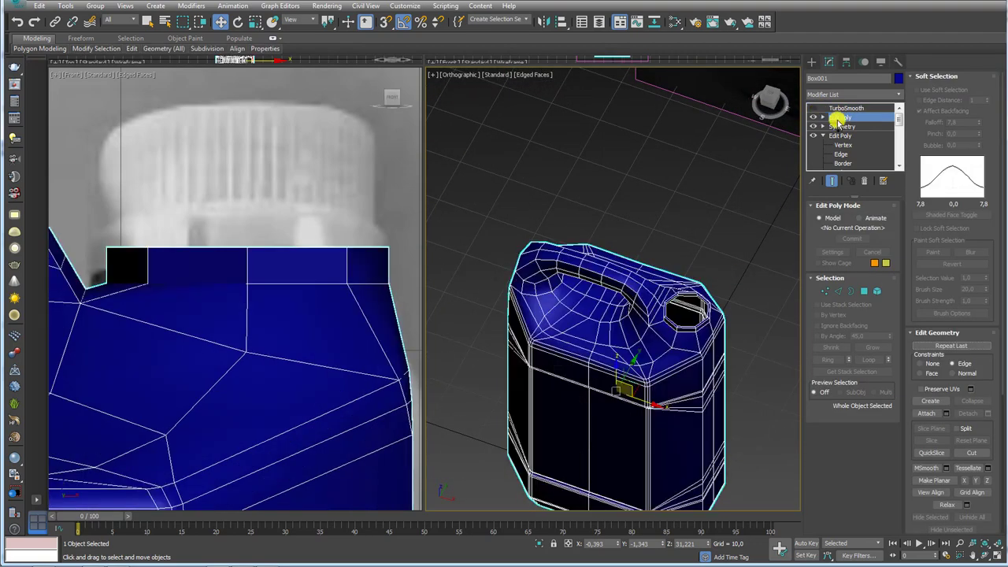
# Select and delete the right half of the cage's polygons.
pyautogui.click(866, 291)
pyautogui.moveTo(788, 307)
pyautogui.keyDown('alt'); pyautogui.mouseDown(button='middle')
pyautogui.moveTo(716, 326)
pyautogui.moveTo(657, 281)
pyautogui.moveTo(645, 204)
pyautogui.mouseUp(button='middle'); pyautogui.keyUp('alt')
pyautogui.click(601, 380)
pyautogui.press('Delete')
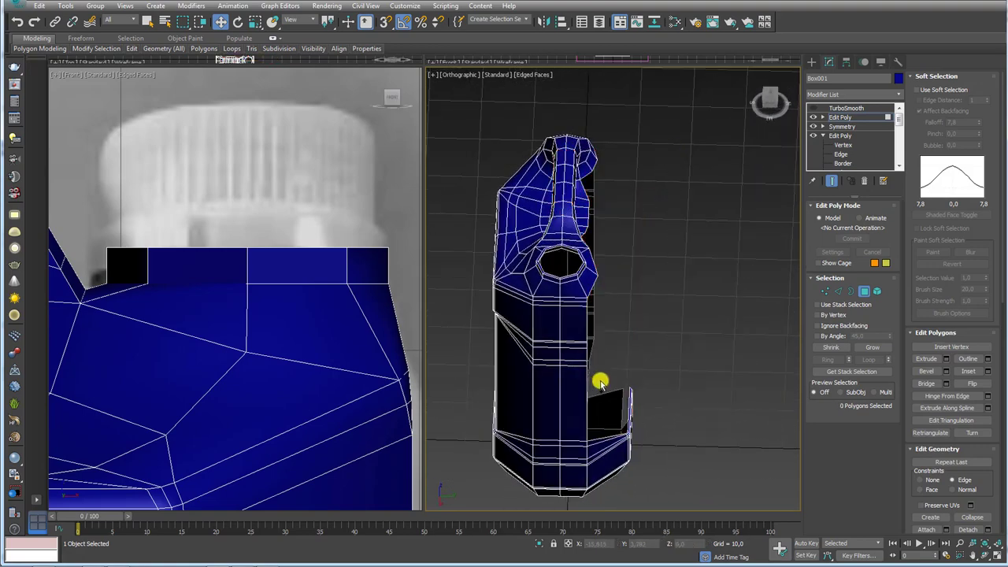
pyautogui.keyDown('alt'); pyautogui.moveTo(604, 381); pyautogui.dragTo(756, 299, button='middle'); pyautogui.keyUp('alt')
pyautogui.click(843, 135)
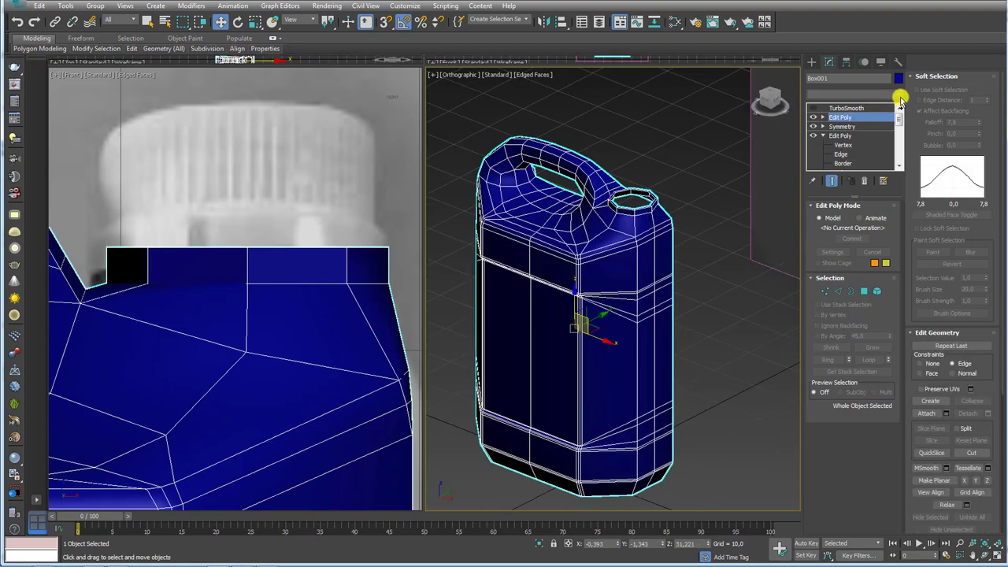
# Add a Symmetry modifier mirroring on the Y axis with Flip checked.
pyautogui.click(899, 94)
pyautogui.moveTo(901, 153); pyautogui.dragTo(885, 434)
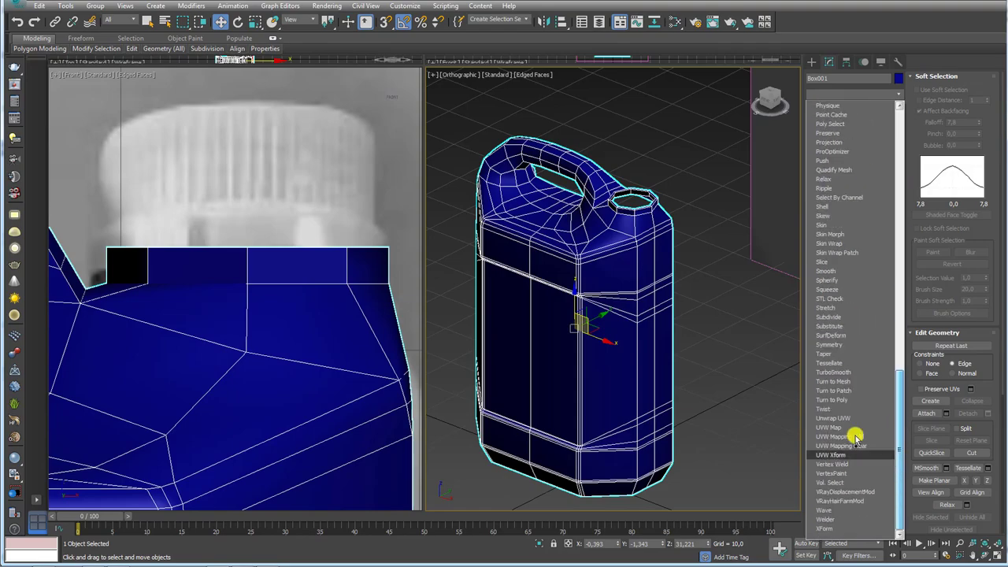
pyautogui.click(849, 345)
pyautogui.click(846, 227)
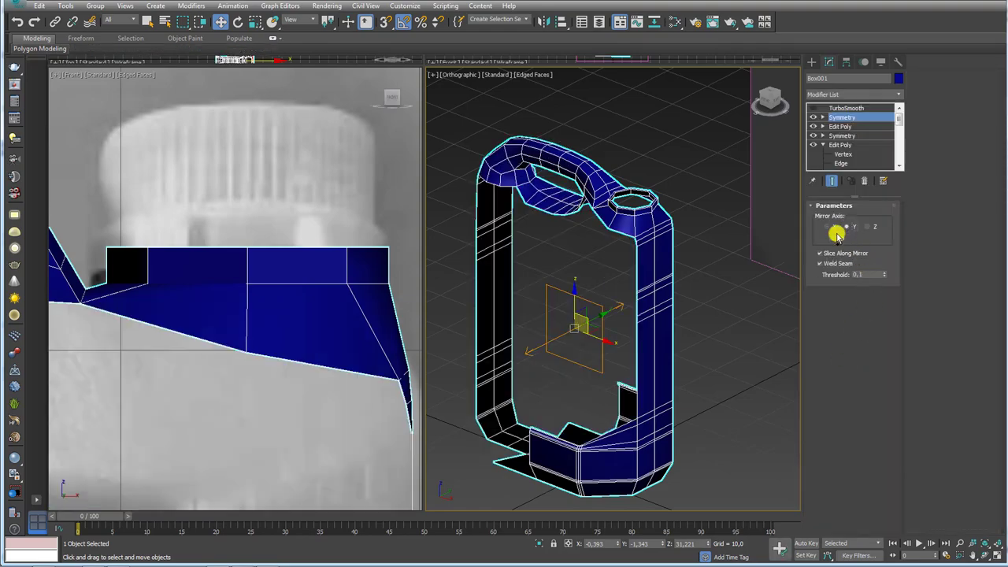
pyautogui.click(832, 238)
pyautogui.moveTo(772, 281)
pyautogui.keyDown('alt'); pyautogui.mouseDown(button='middle')
pyautogui.moveTo(662, 365)
pyautogui.moveTo(606, 331)
pyautogui.moveTo(682, 289)
pyautogui.moveTo(659, 336)
pyautogui.moveTo(691, 253)
pyautogui.mouseUp(button='middle'); pyautogui.keyUp('alt')
pyautogui.scroll(1, 701, 252)
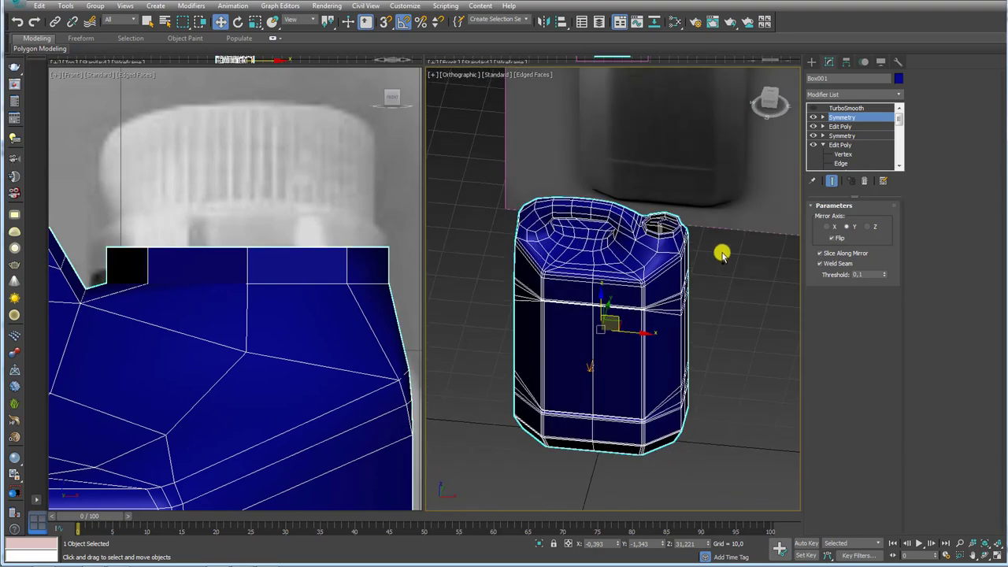
pyautogui.scroll(3, 637, 365)
pyautogui.scroll(3, 733, 158)
pyautogui.scroll(3, 698, 238)
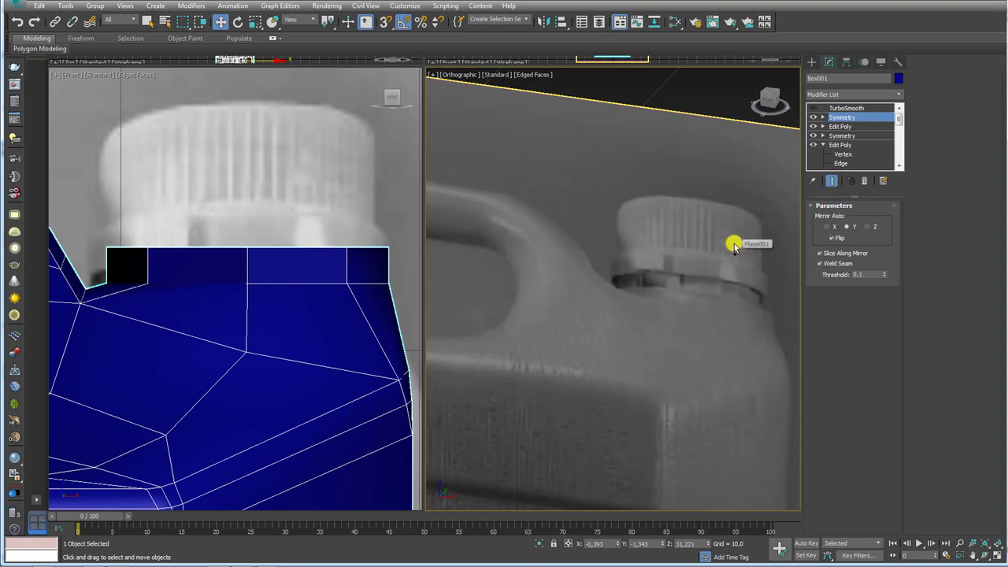
# Zoom out and switch on the jerrycan's TurboSmooth modifier for a smoothly rounded body.
pyautogui.scroll(-3, 667, 241)
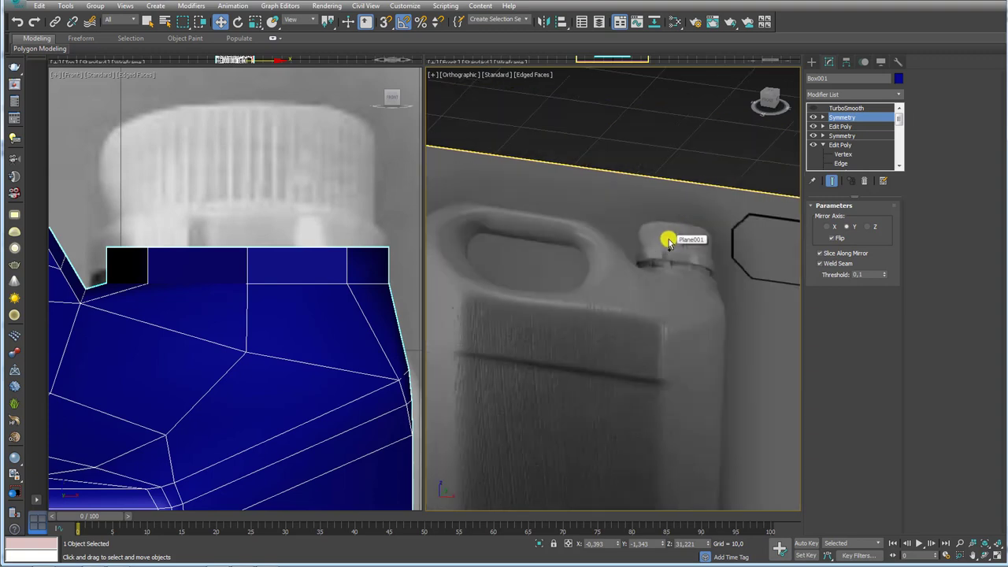
pyautogui.scroll(-1, 675, 241)
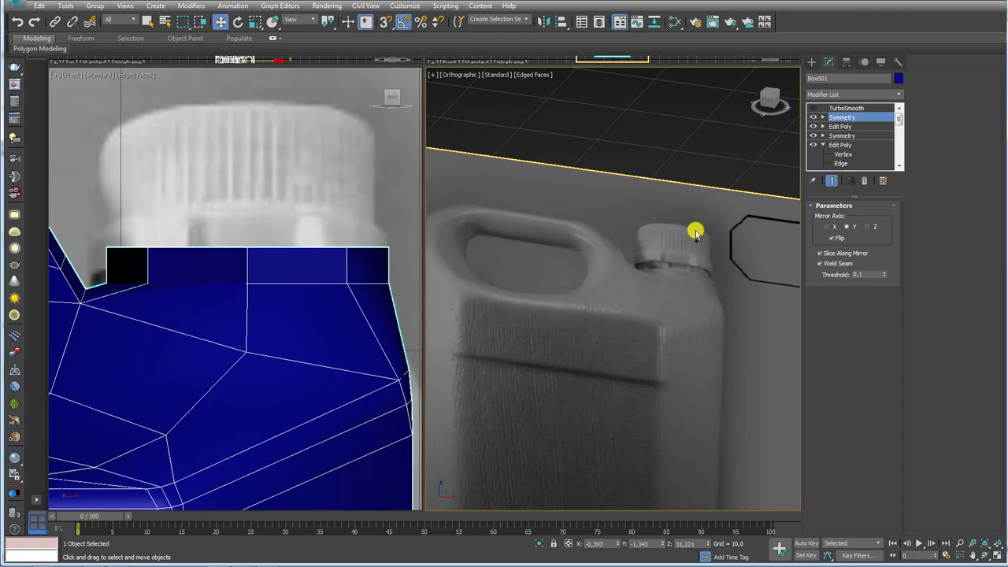
pyautogui.scroll(-2, 668, 242)
pyautogui.scroll(-1, 667, 245)
pyautogui.scroll(-2, 666, 245)
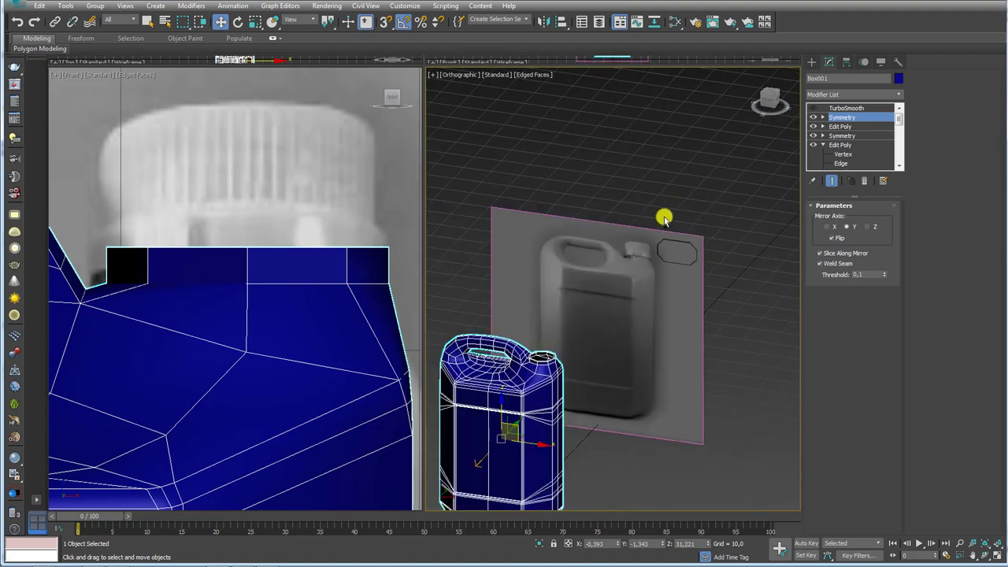
pyautogui.scroll(-1, 664, 216)
pyautogui.click(841, 108)
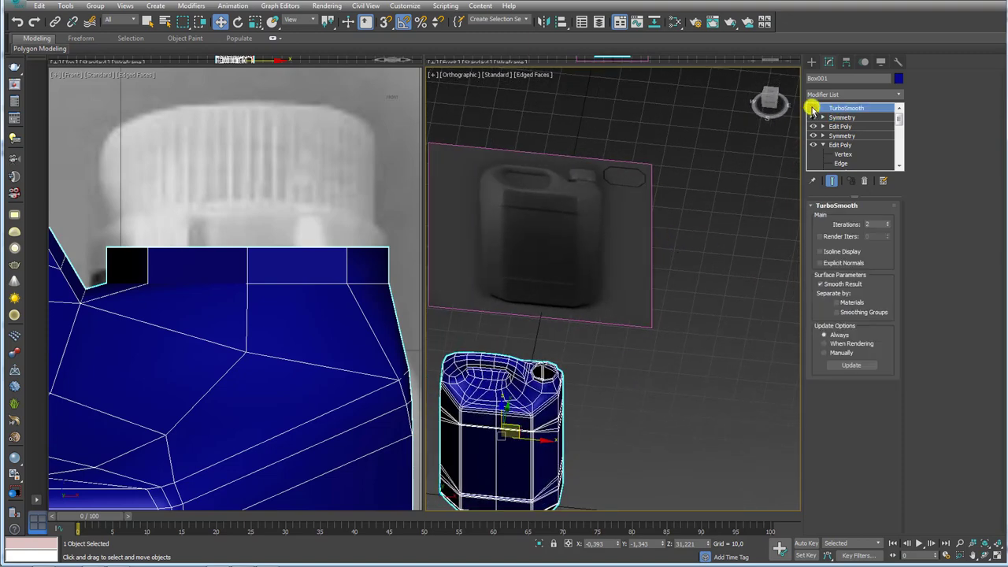
pyautogui.click(813, 107)
pyautogui.click(811, 62)
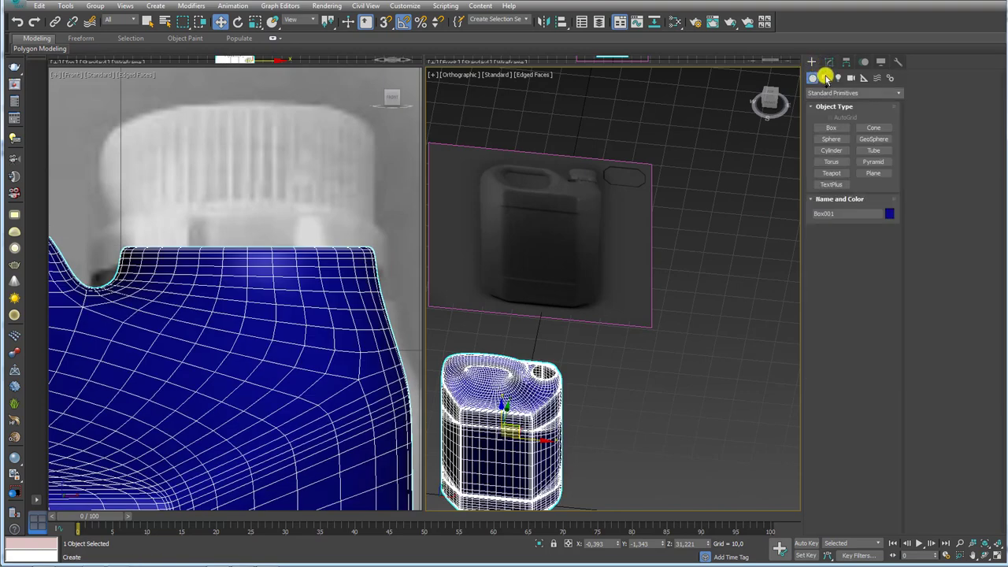
# Create a cylinder beside the jerrycan and give it 64 sides.
pyautogui.click(831, 150)
pyautogui.moveTo(689, 448); pyautogui.dragTo(704, 465)
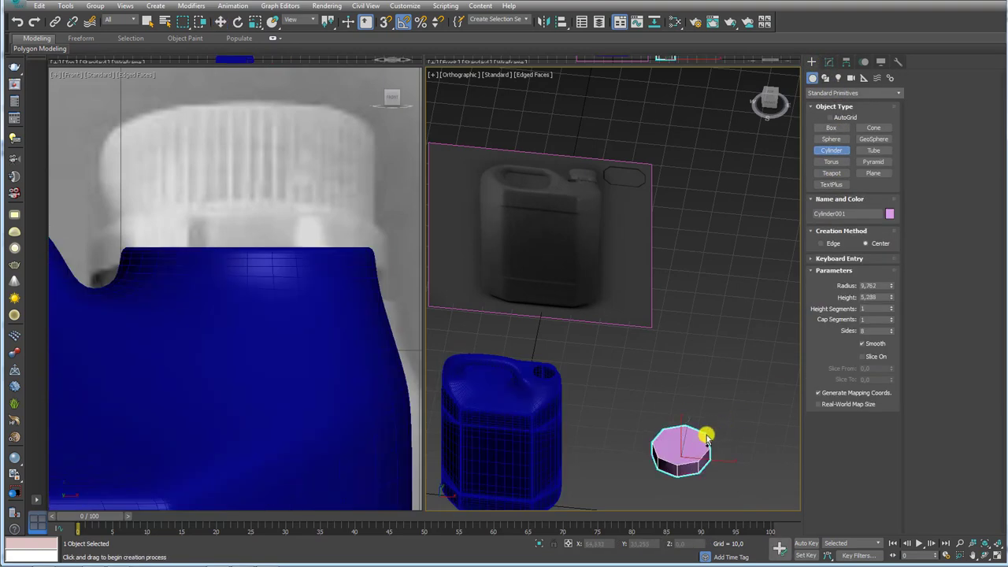
pyautogui.click(704, 425)
pyautogui.rightClick(705, 422)
pyautogui.click(828, 62)
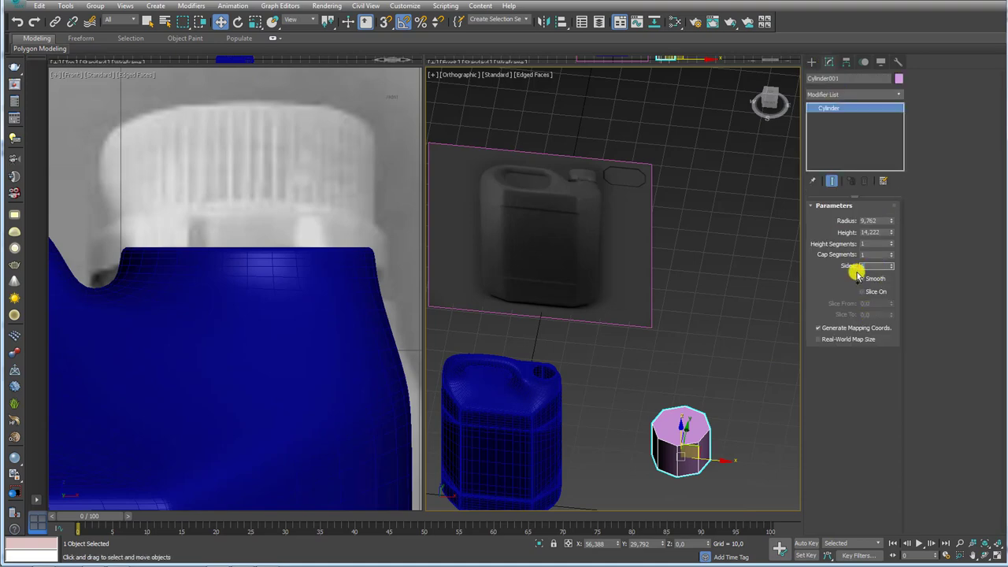
pyautogui.write('64')
pyautogui.press('Return')
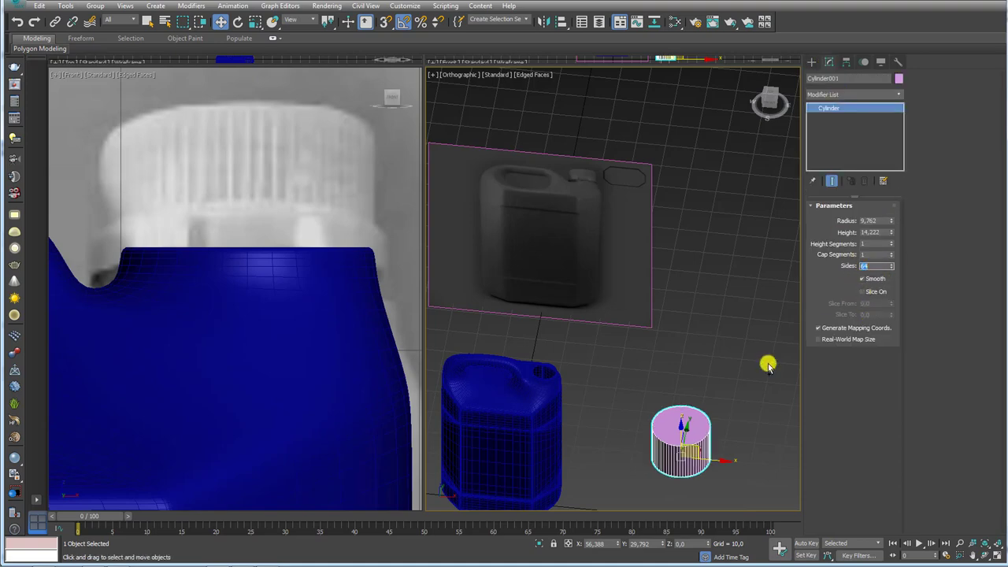
# Align the cylinder to the jerrycan and raise it onto the jerrycan's top.
pyautogui.moveTo(684, 383); pyautogui.dragTo(687, 352, button='middle')
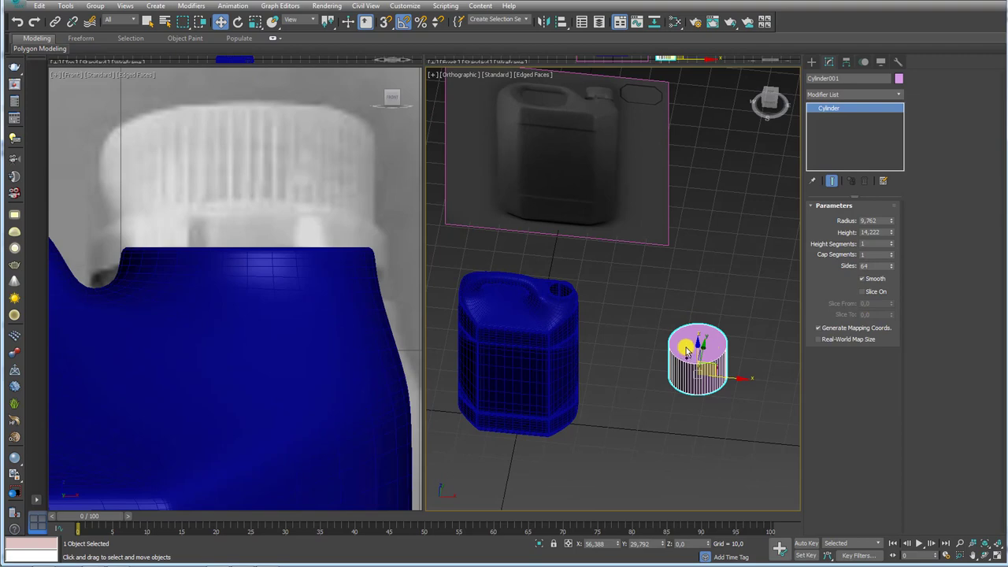
pyautogui.click(543, 332)
pyautogui.click(524, 361)
pyautogui.keyDown('alt'); pyautogui.moveTo(556, 349); pyautogui.dragTo(541, 274, button='middle'); pyautogui.keyUp('alt')
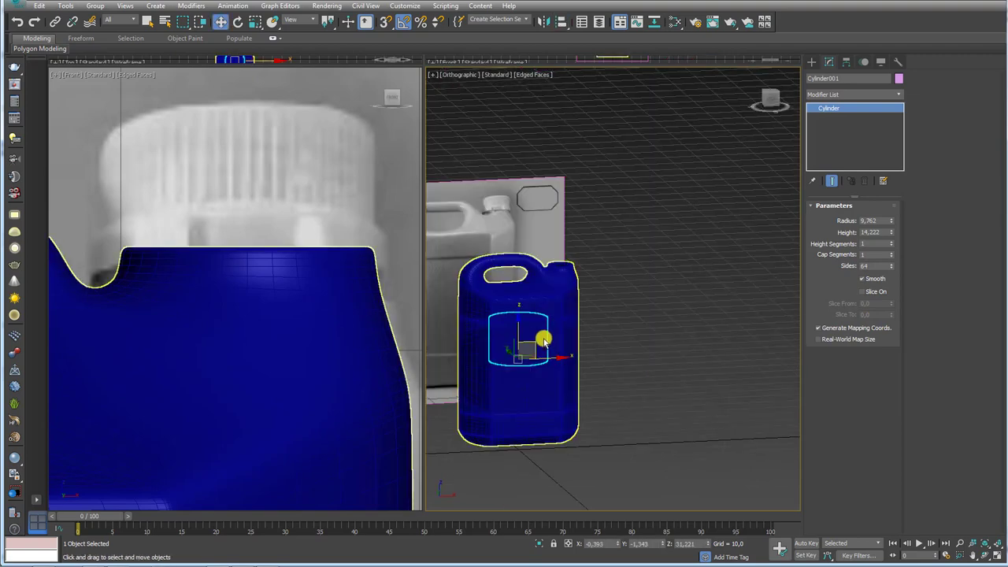
pyautogui.moveTo(552, 275)
pyautogui.mouseDown()
pyautogui.moveTo(579, 246)
pyautogui.moveTo(533, 234)
pyautogui.mouseUp()
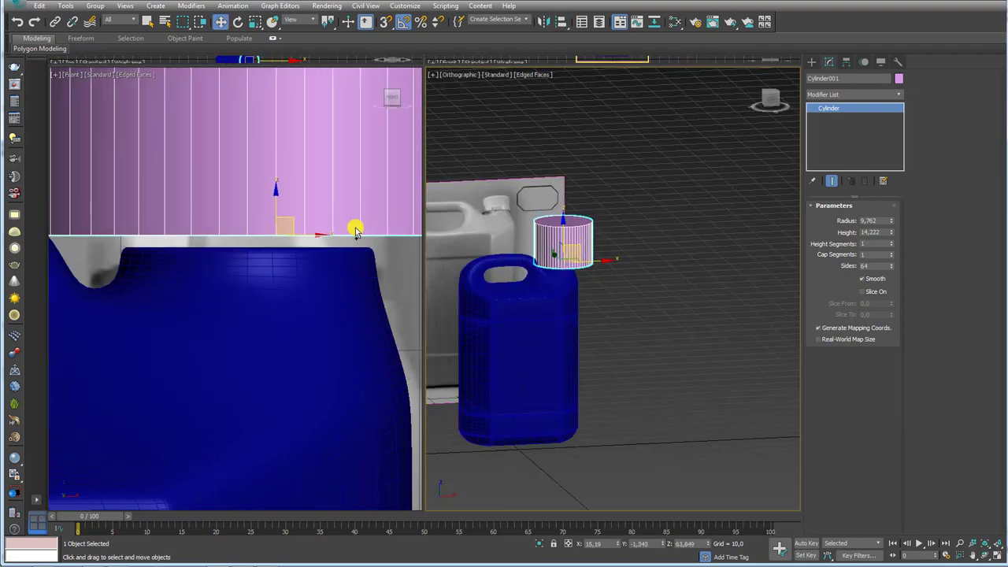
# Resize the cylinder to radius about 3.69 and height 4.124, seated on the neck.
pyautogui.scroll(3, 354, 231)
pyautogui.press('r')
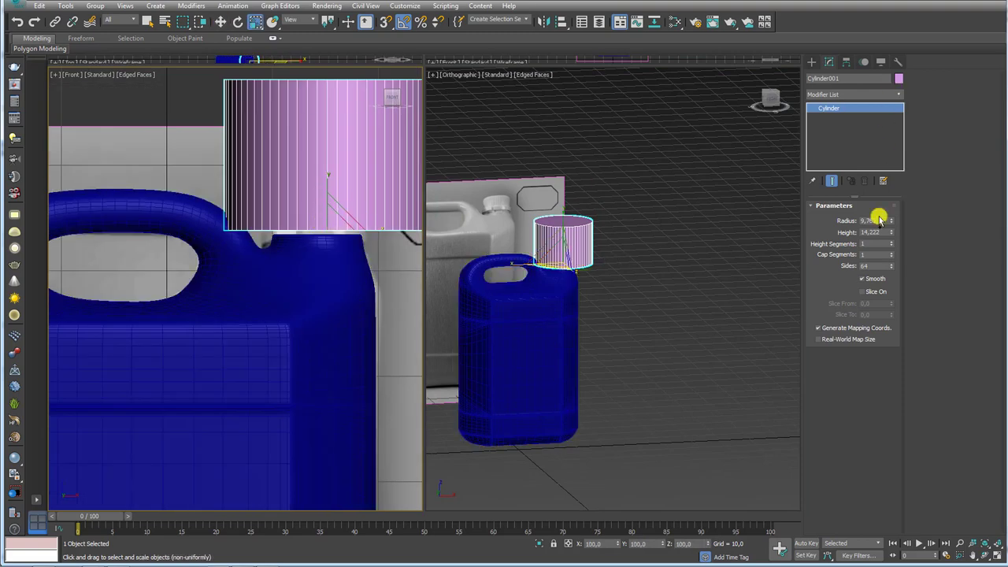
pyautogui.moveTo(892, 224); pyautogui.dragTo(890, 251)
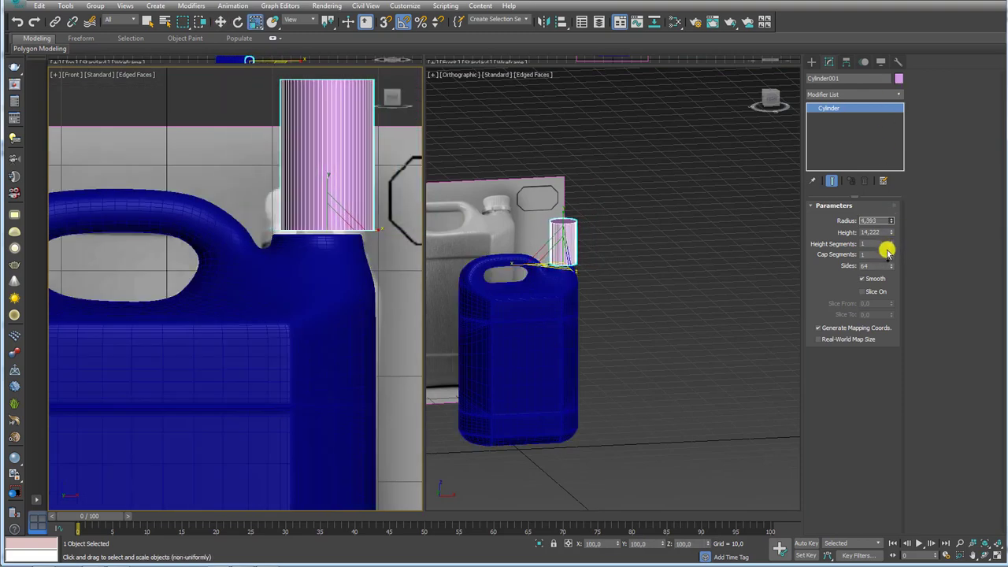
pyautogui.scroll(2, 331, 221)
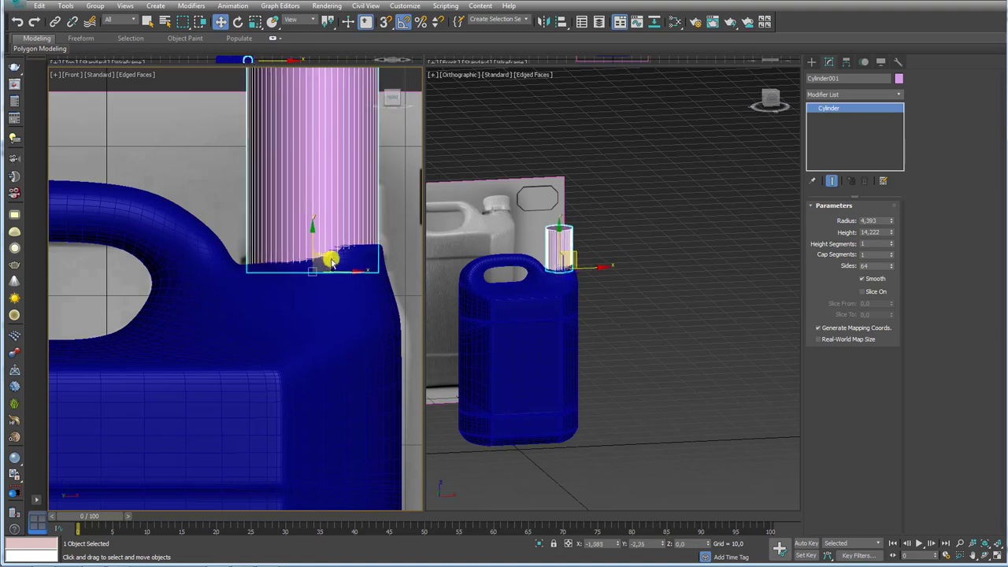
pyautogui.moveTo(354, 227); pyautogui.dragTo(333, 266)
pyautogui.moveTo(892, 232); pyautogui.dragTo(898, 272)
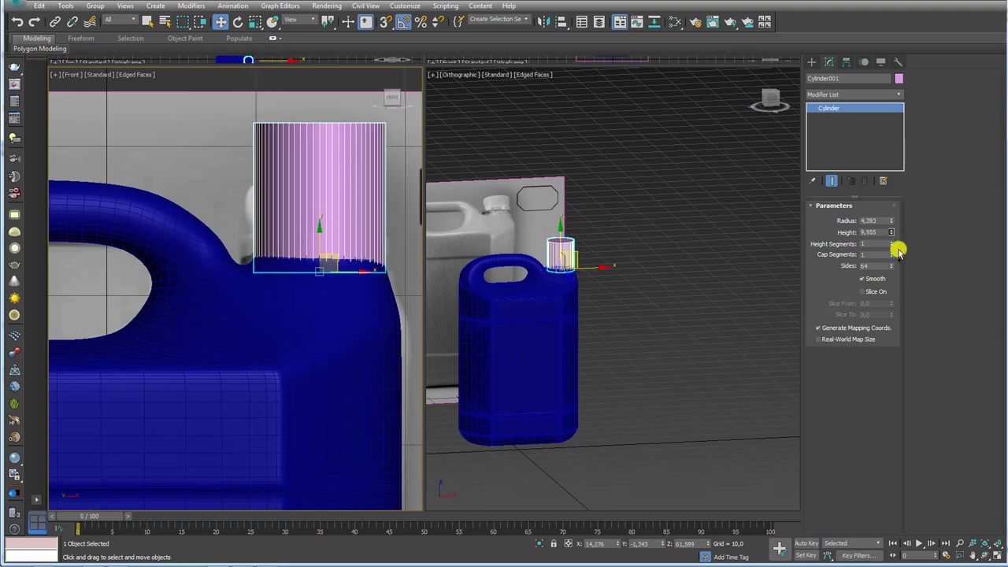
pyautogui.scroll(2, 285, 255)
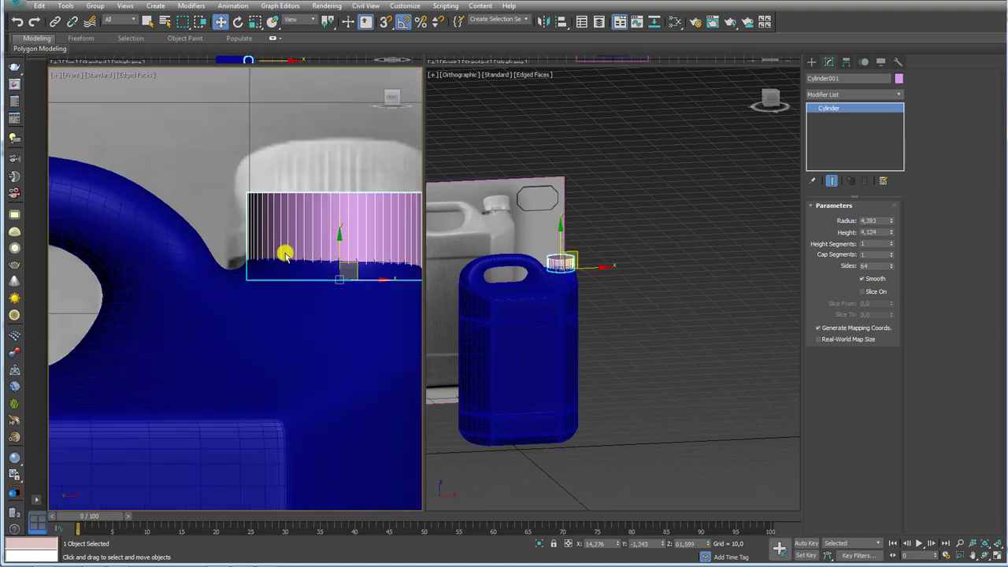
pyautogui.moveTo(349, 260); pyautogui.dragTo(340, 234)
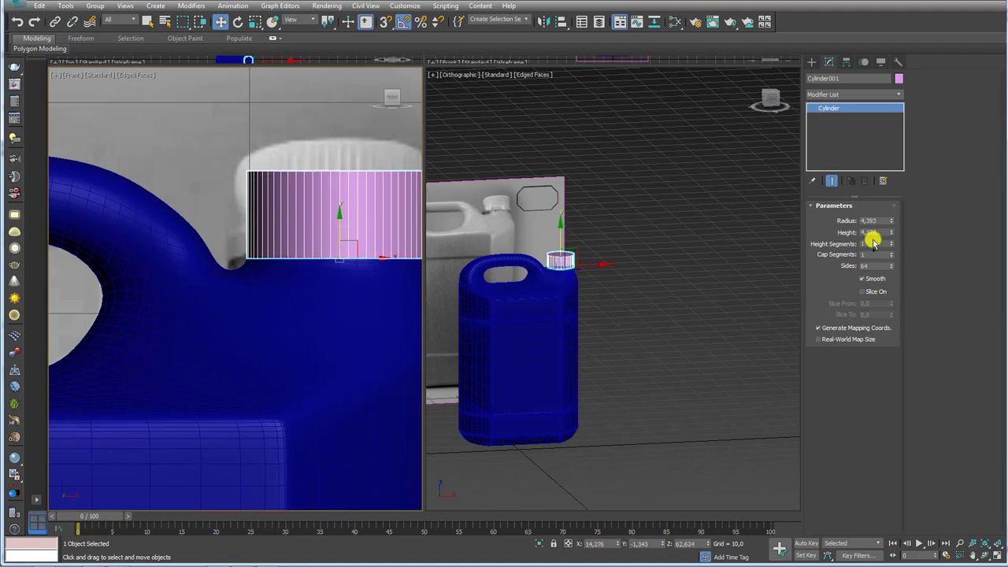
pyautogui.moveTo(896, 223); pyautogui.dragTo(894, 228)
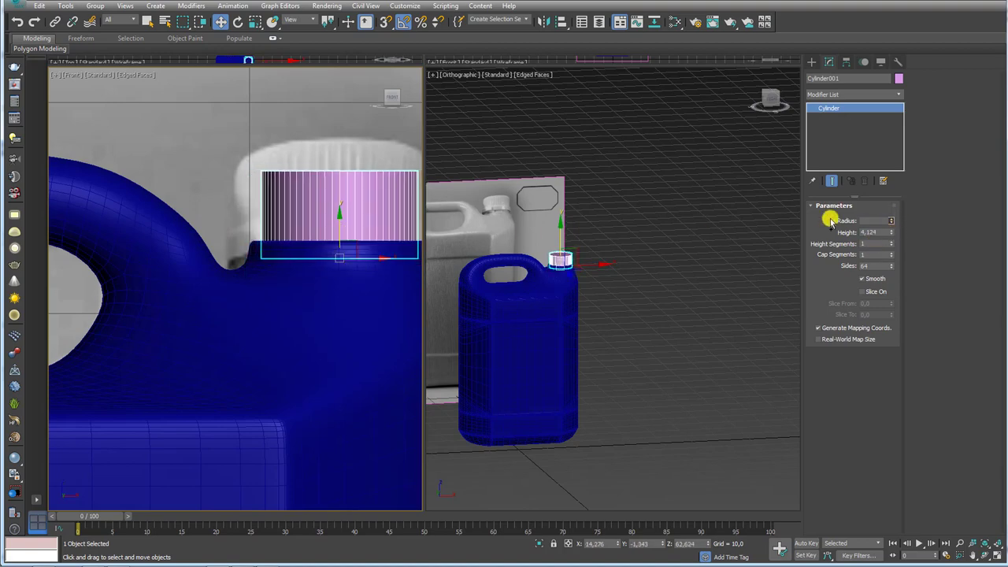
# Fine-tune the cylinder radius to 3.834 and lift it just above the neck.
pyautogui.keyDown('alt'); pyautogui.moveTo(557, 245); pyautogui.dragTo(551, 286, button='middle'); pyautogui.keyUp('alt')
pyautogui.press('z')
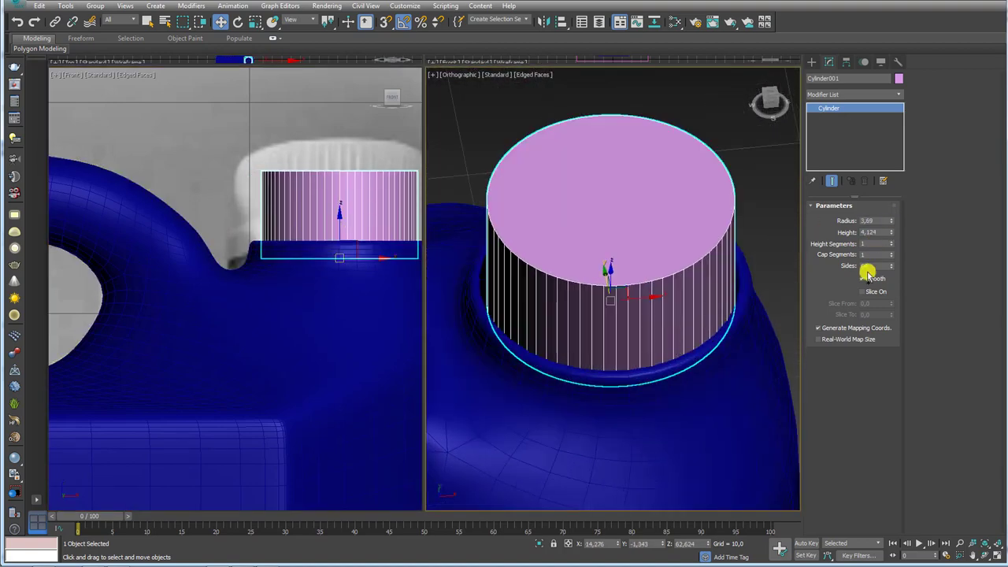
pyautogui.moveTo(895, 225); pyautogui.dragTo(912, 221)
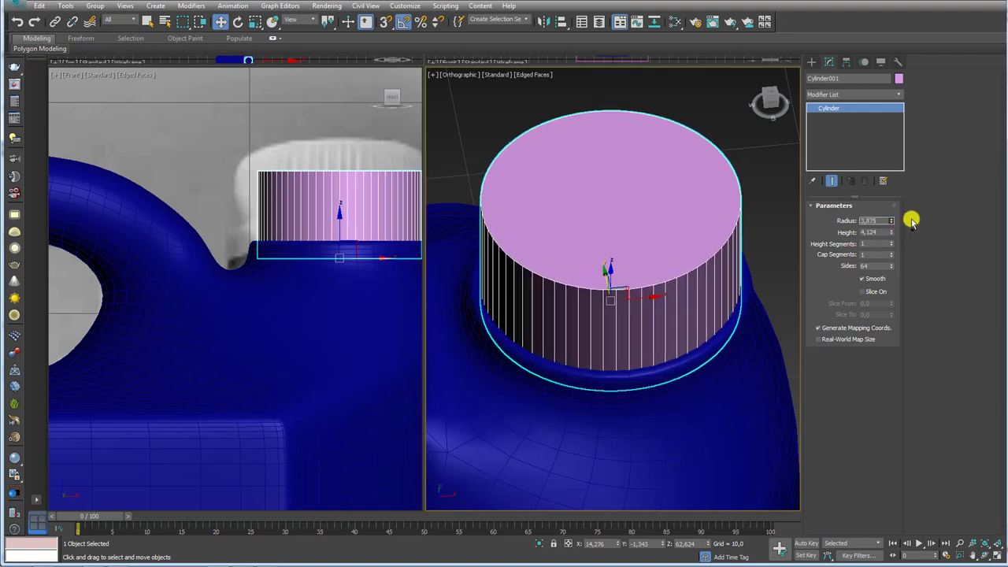
pyautogui.moveTo(642, 305)
pyautogui.keyDown('alt'); pyautogui.mouseDown(button='middle')
pyautogui.moveTo(729, 303)
pyautogui.moveTo(788, 283)
pyautogui.mouseUp(button='middle'); pyautogui.keyUp('alt')
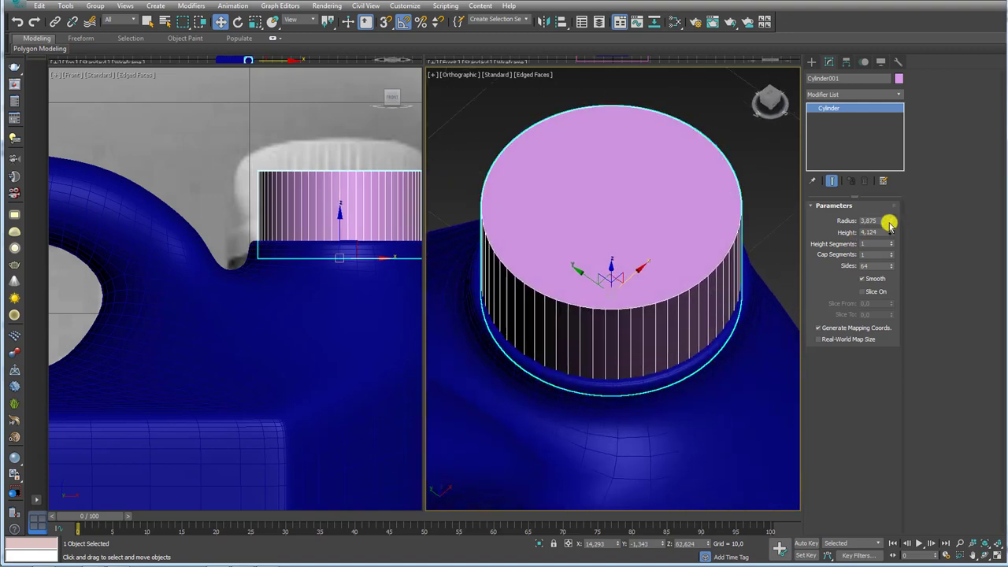
pyautogui.moveTo(890, 218); pyautogui.dragTo(896, 214)
pyautogui.moveTo(711, 293)
pyautogui.keyDown('alt'); pyautogui.mouseDown(button='middle')
pyautogui.moveTo(610, 286)
pyautogui.moveTo(646, 307)
pyautogui.mouseUp(button='middle'); pyautogui.keyUp('alt')
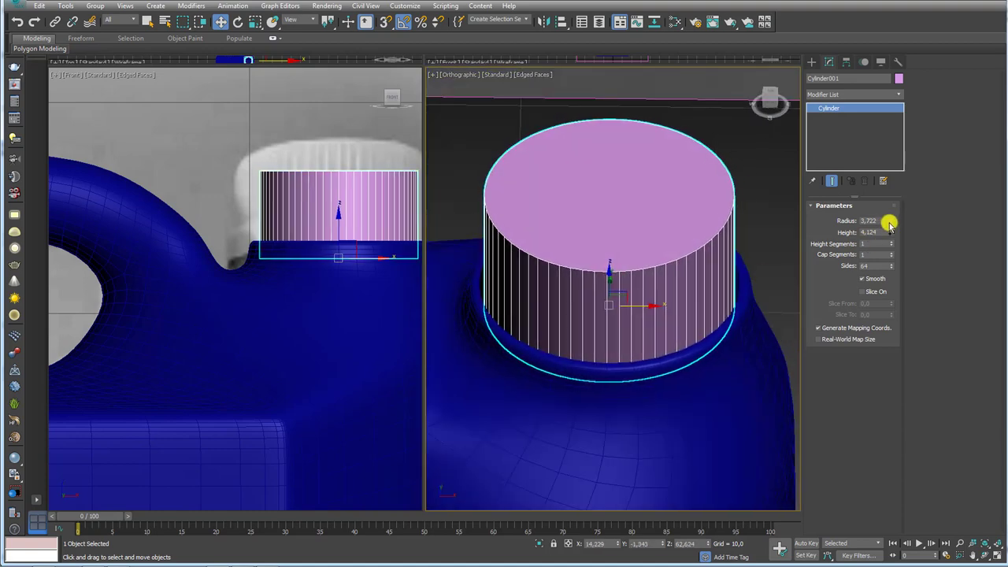
pyautogui.moveTo(890, 226); pyautogui.dragTo(893, 215)
pyautogui.scroll(-3, 642, 307)
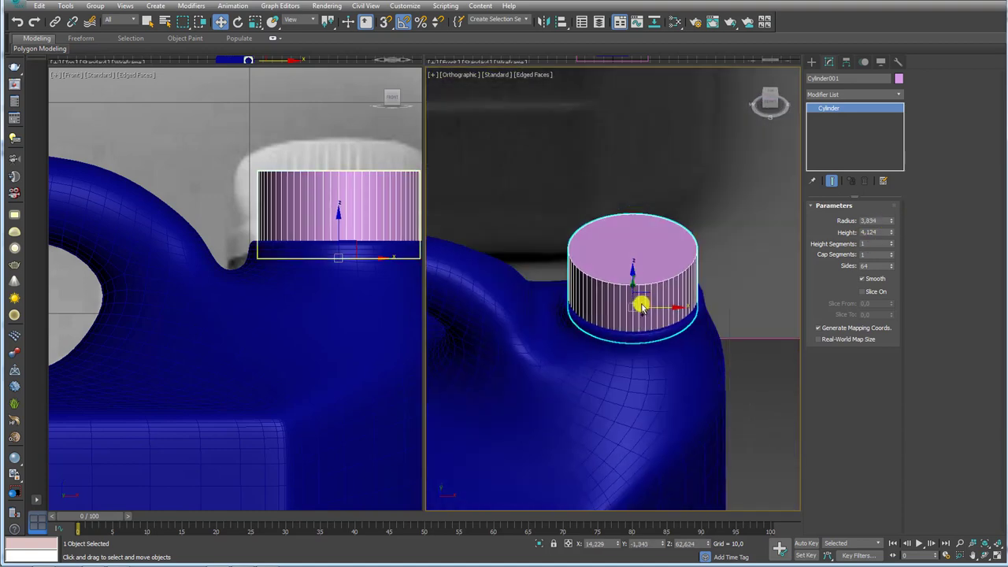
pyautogui.moveTo(633, 265); pyautogui.dragTo(630, 196)
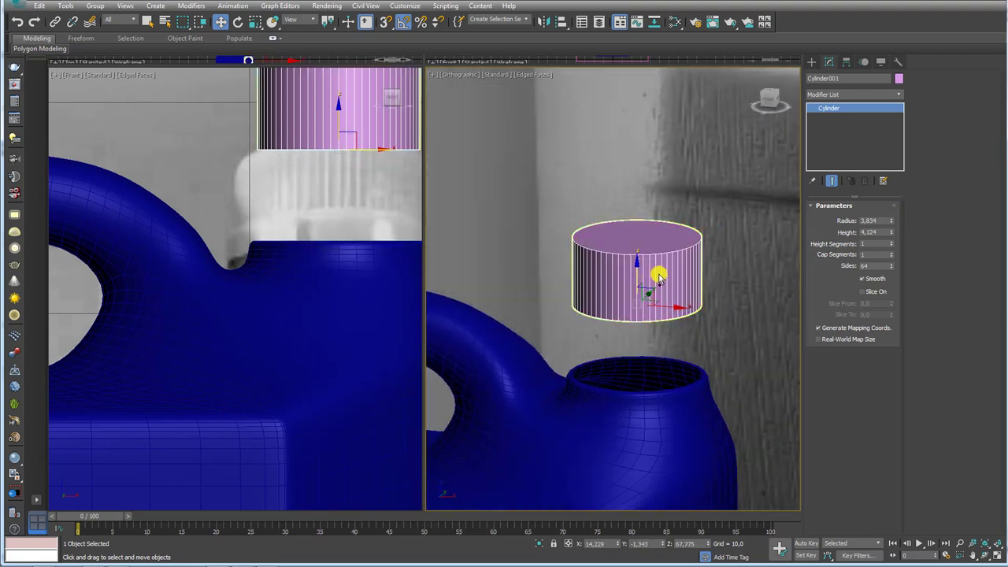
pyautogui.scroll(2, 659, 276)
# Convert the cylinder to an editable poly and inset its top face to form a rim.
pyautogui.rightClick(635, 241)
pyautogui.moveTo(662, 355)
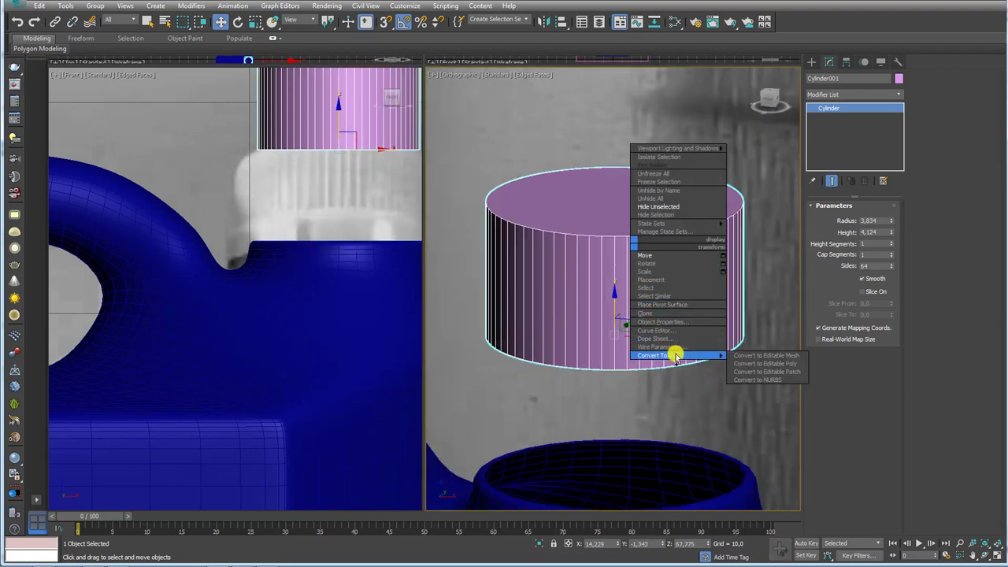
pyautogui.click(765, 363)
pyautogui.click(862, 220)
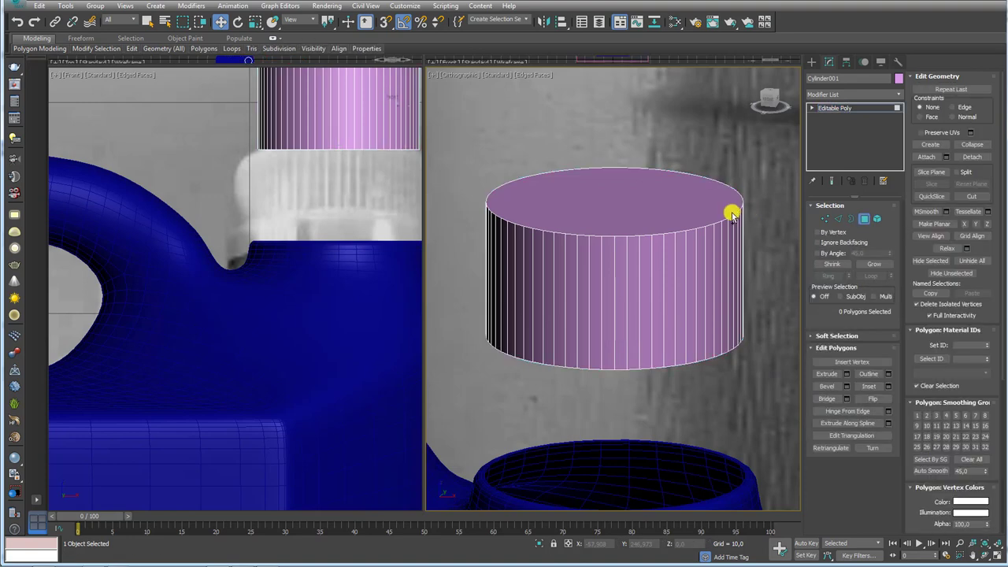
pyautogui.click(700, 234)
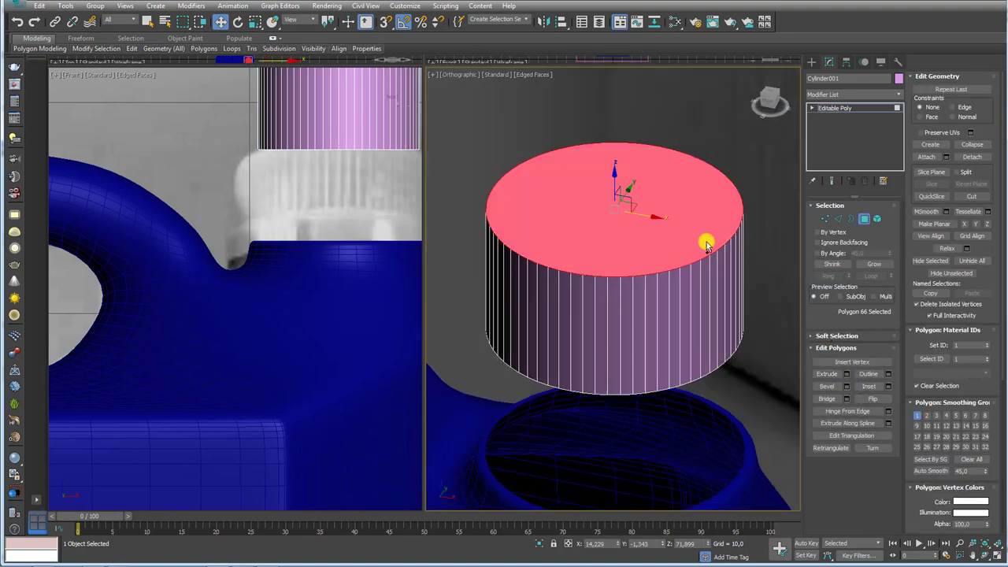
pyautogui.click(868, 386)
pyautogui.moveTo(647, 228); pyautogui.dragTo(628, 216)
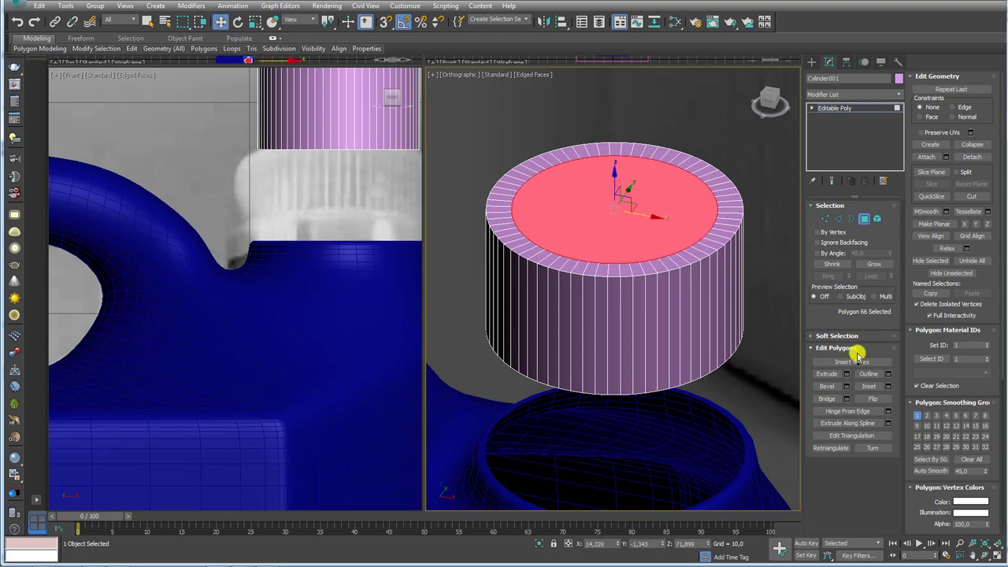
# Inset the top face again into a smaller face and collapse it to one centre point.
pyautogui.click(827, 375)
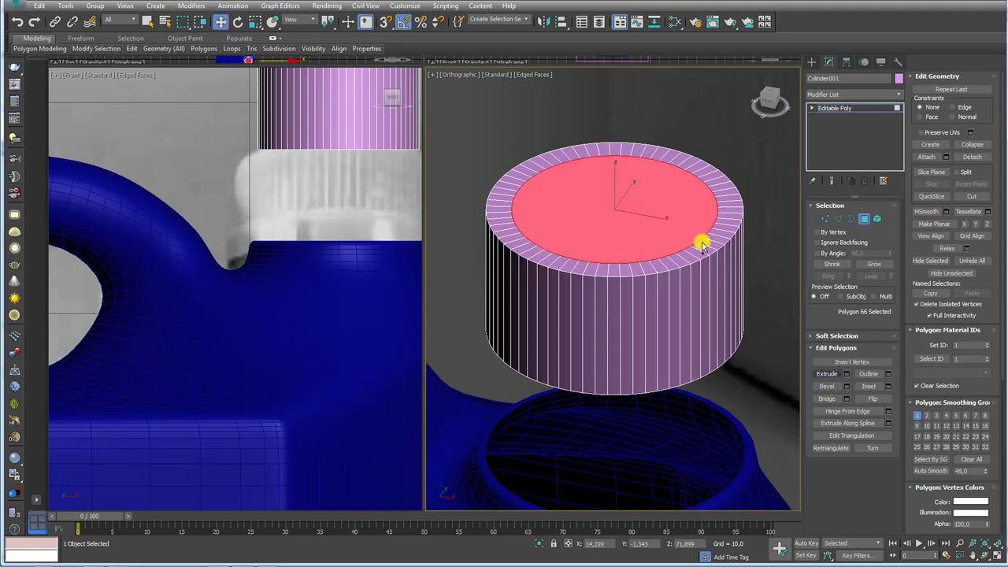
pyautogui.click(868, 384)
pyautogui.moveTo(648, 234)
pyautogui.mouseDown()
pyautogui.moveTo(617, 219)
pyautogui.moveTo(623, 201)
pyautogui.mouseUp()
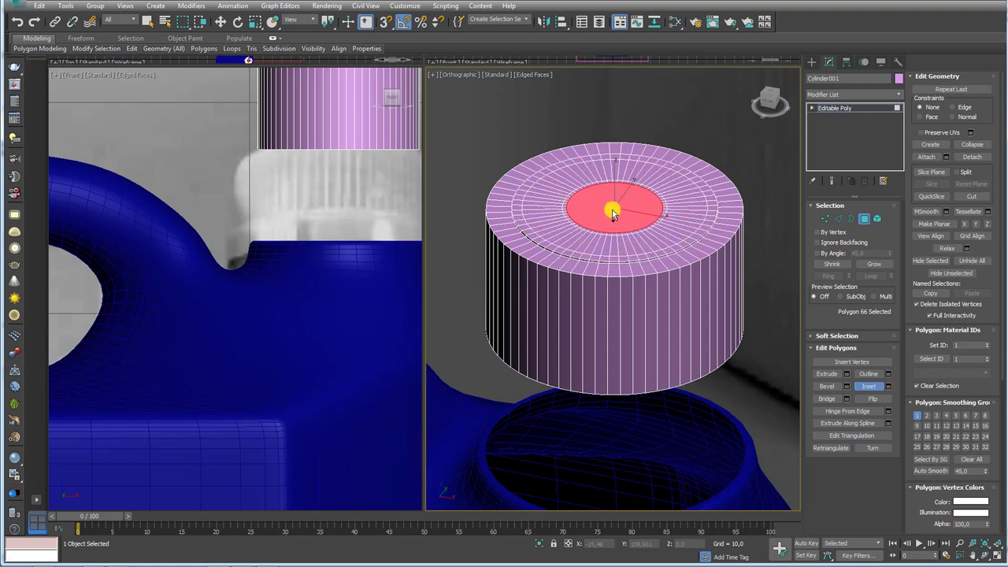
pyautogui.click(977, 145)
pyautogui.scroll(-3, 641, 259)
pyautogui.keyDown('alt'); pyautogui.moveTo(642, 260); pyautogui.dragTo(701, 266, button='middle'); pyautogui.keyUp('alt')
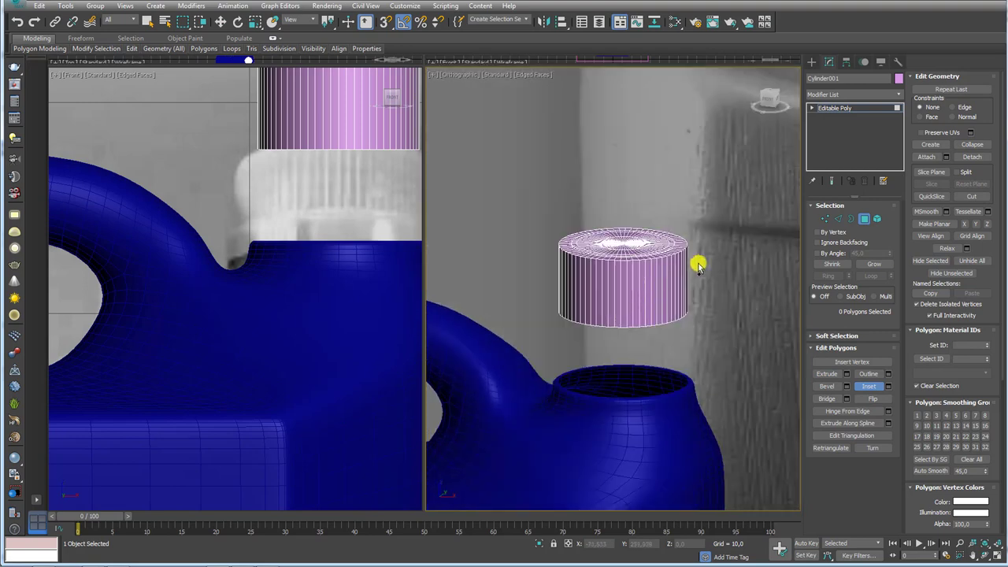
pyautogui.scroll(3, 725, 278)
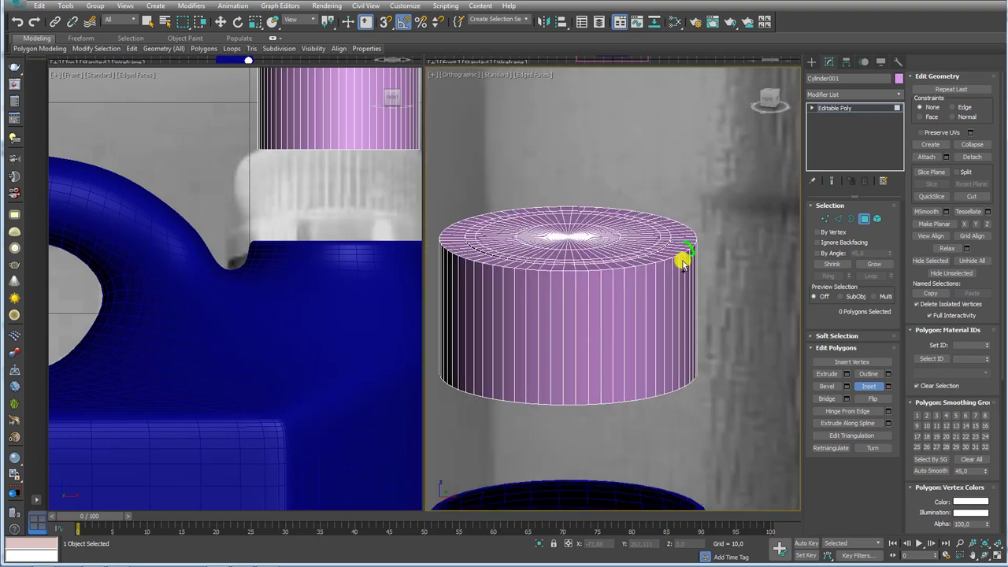
pyautogui.click(837, 219)
pyautogui.scroll(3, 678, 259)
# Chamfer the cap's top rim edge loop by about 0.108.
pyautogui.scroll(2, 667, 257)
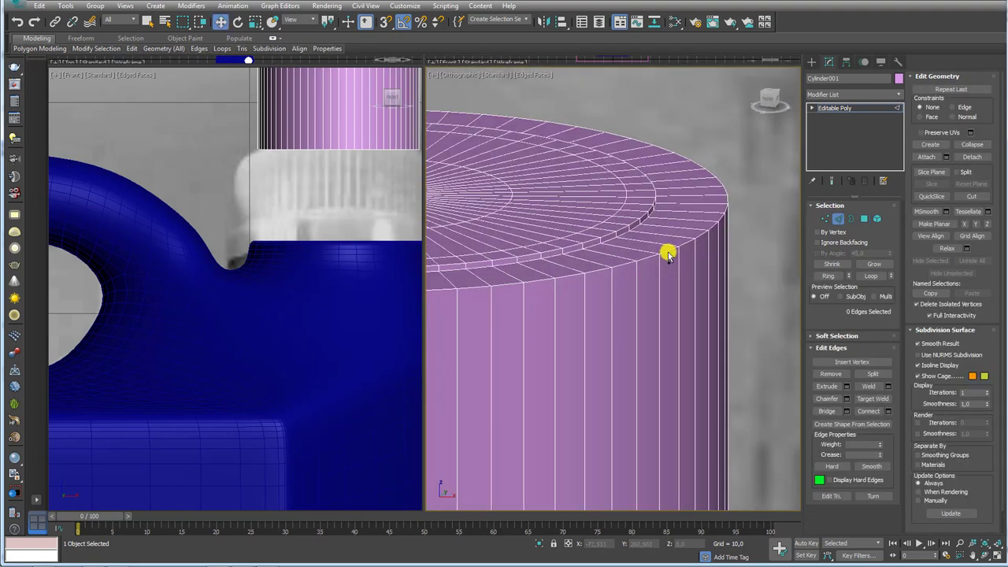
pyautogui.doubleClick(669, 249)
pyautogui.moveTo(668, 249); pyautogui.dragTo(727, 318, button='middle')
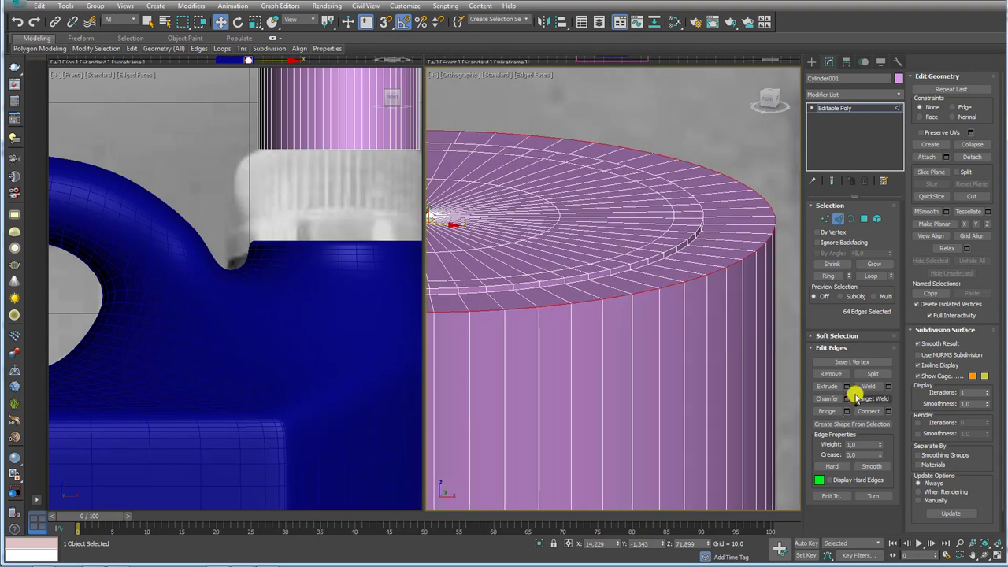
pyautogui.click(847, 398)
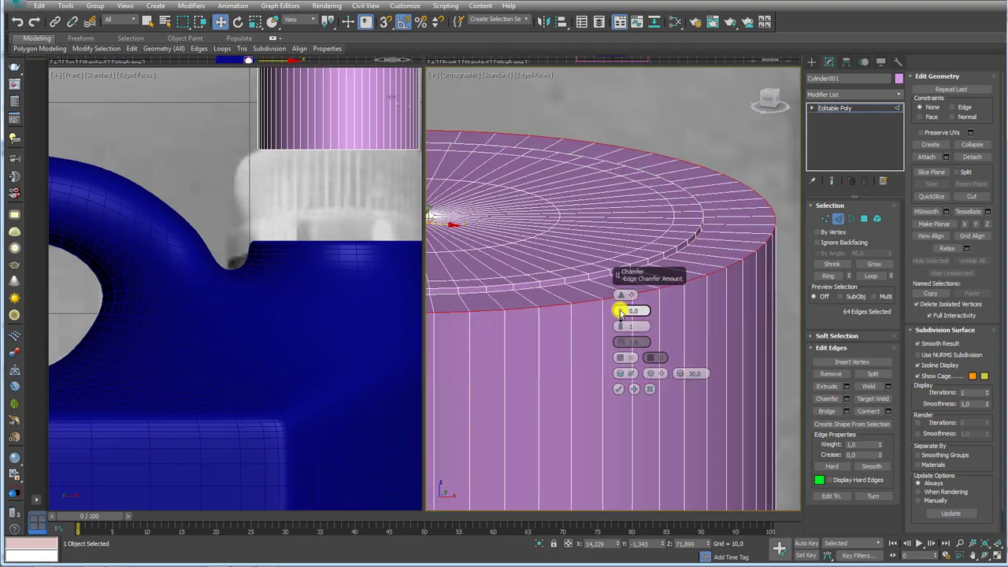
pyautogui.moveTo(622, 312)
pyautogui.mouseDown()
pyautogui.moveTo(632, 313)
pyautogui.moveTo(625, 327)
pyautogui.moveTo(628, 316)
pyautogui.mouseUp()
pyautogui.click(619, 389)
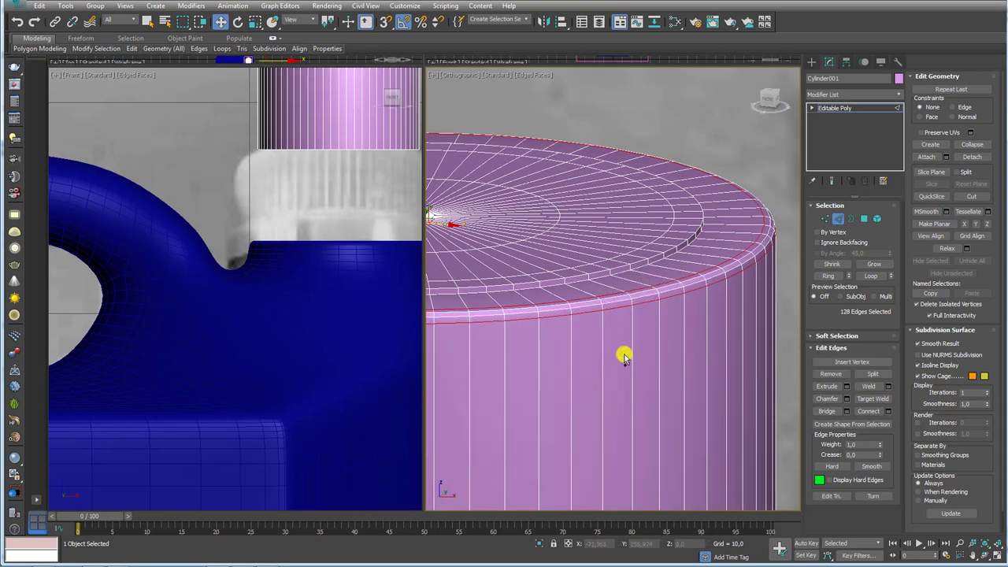
# Select all of the cap's polygons and return to the cap's top level.
pyautogui.scroll(-5, 664, 307)
pyautogui.moveTo(714, 333)
pyautogui.keyDown('alt'); pyautogui.mouseDown(button='middle')
pyautogui.moveTo(721, 315)
pyautogui.moveTo(755, 326)
pyautogui.mouseUp(button='middle'); pyautogui.keyUp('alt')
pyautogui.click(864, 218)
pyautogui.hotkey('ctrl', 'a')
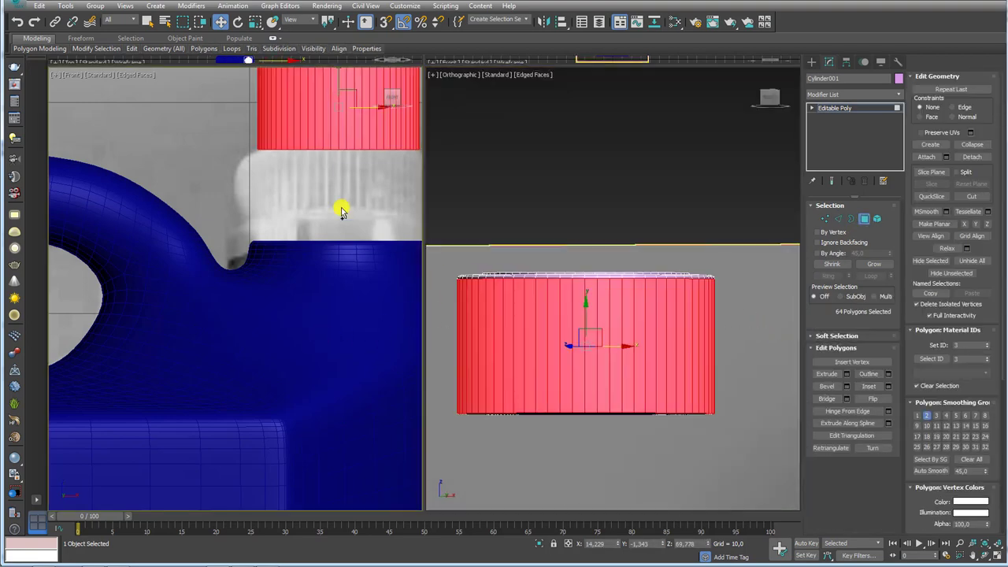
pyautogui.scroll(-6, 342, 208)
pyautogui.scroll(-5, 630, 244)
pyautogui.click(837, 108)
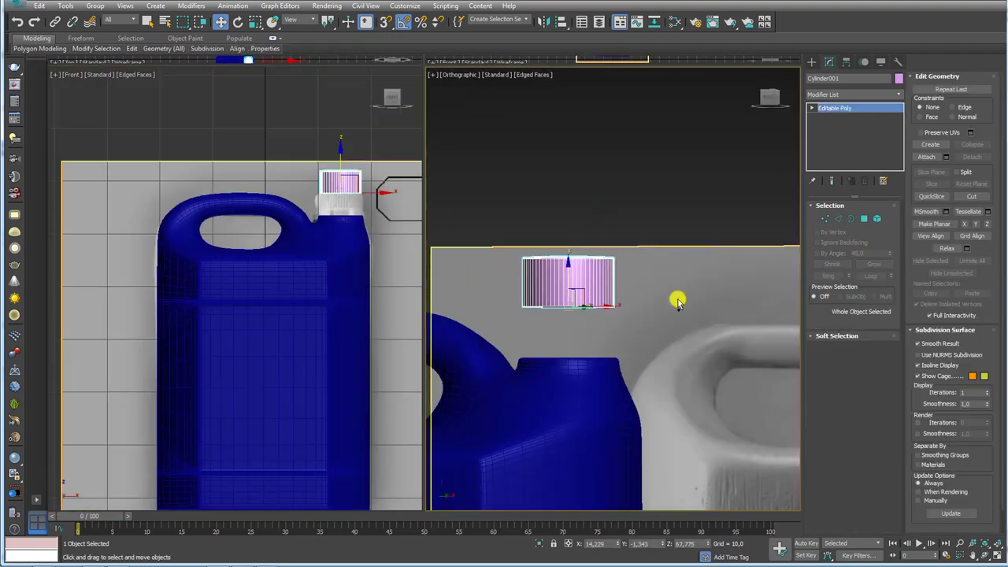
pyautogui.moveTo(678, 299)
pyautogui.mouseDown(button='middle')
pyautogui.moveTo(622, 296)
pyautogui.moveTo(637, 295)
pyautogui.mouseUp(button='middle')
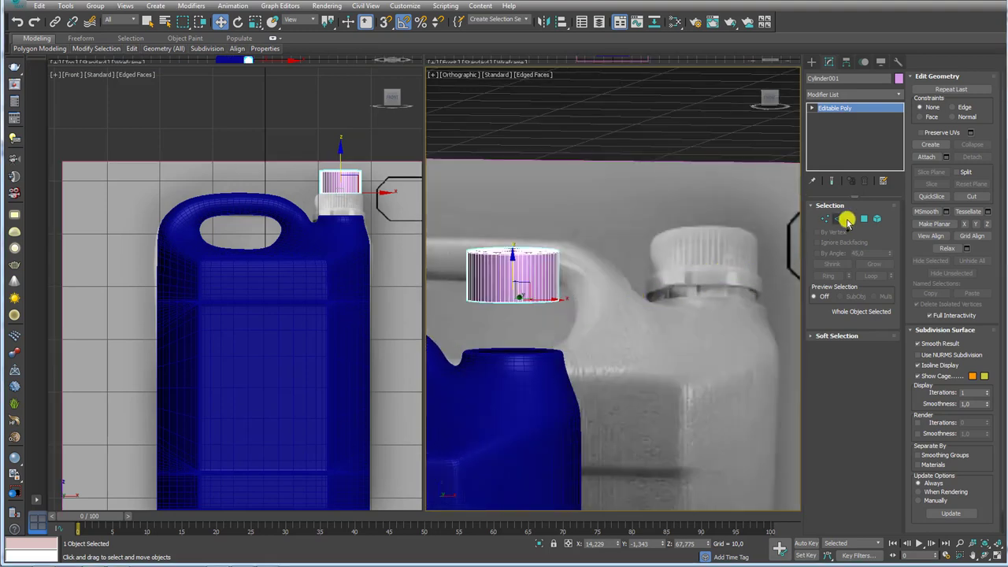
# Connect the cap's vertical edges with a new horizontal loop slid down near the base.
pyautogui.click(837, 220)
pyautogui.keyDown('alt'); pyautogui.moveTo(531, 302); pyautogui.dragTo(453, 272, button='middle'); pyautogui.keyUp('alt')
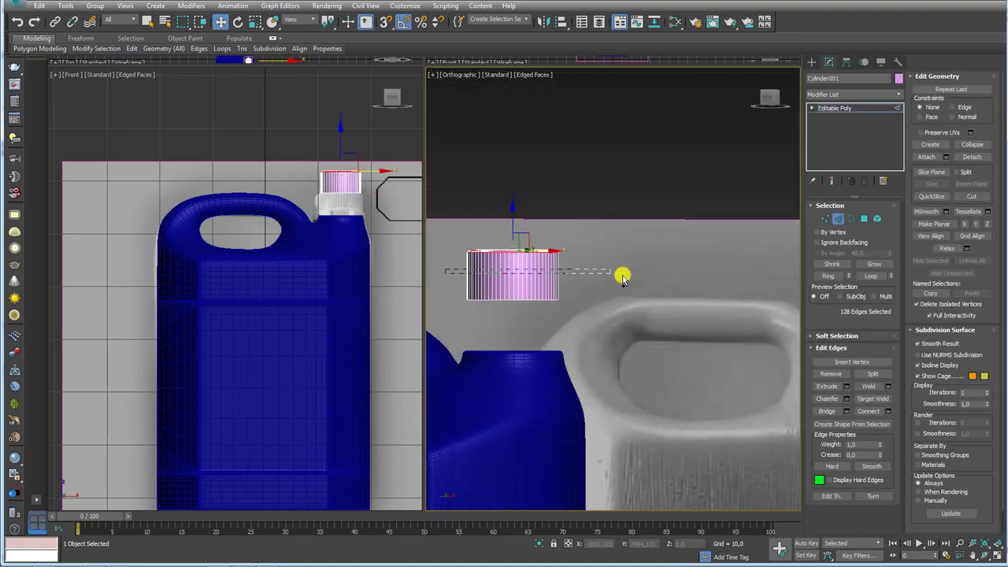
pyautogui.click(869, 412)
pyautogui.scroll(3, 554, 279)
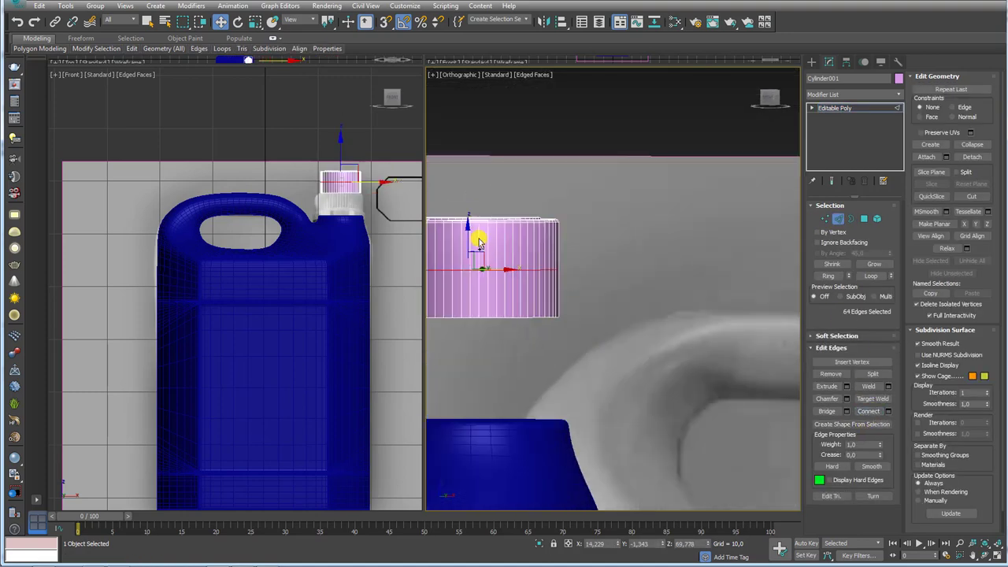
pyautogui.moveTo(469, 234); pyautogui.dragTo(468, 265)
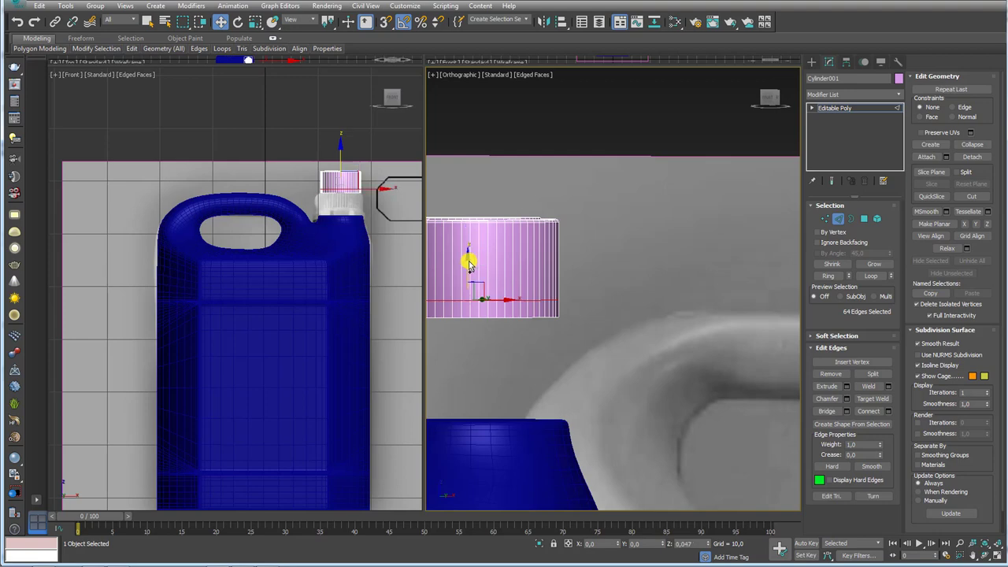
pyautogui.moveTo(471, 262)
pyautogui.keyDown('alt'); pyautogui.mouseDown(button='middle')
pyautogui.moveTo(641, 299)
pyautogui.moveTo(634, 290)
pyautogui.mouseUp(button='middle'); pyautogui.keyUp('alt')
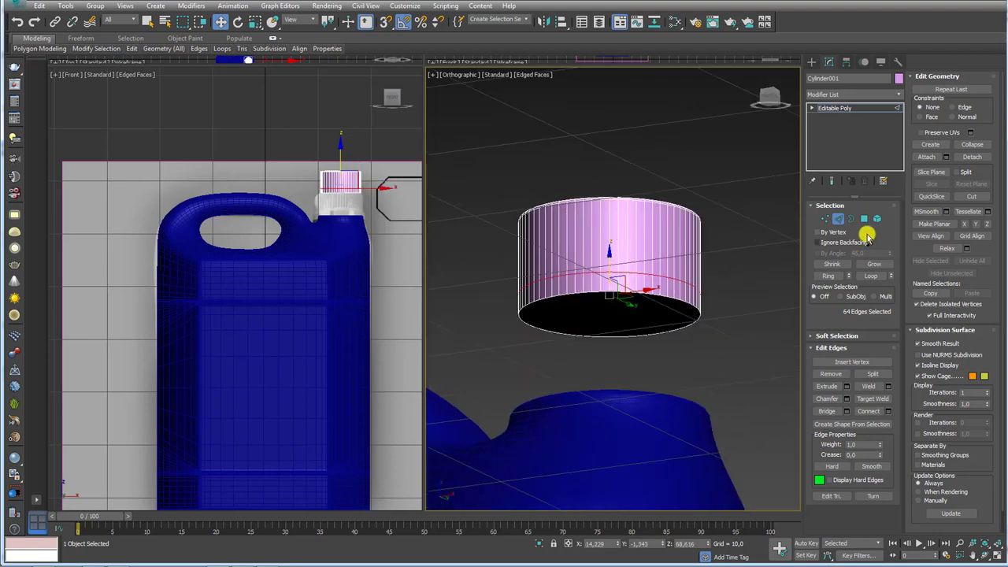
# Extrude the bottom band of polygons outward by Local Normal at height 0.474.
pyautogui.click(865, 220)
pyautogui.click(657, 311)
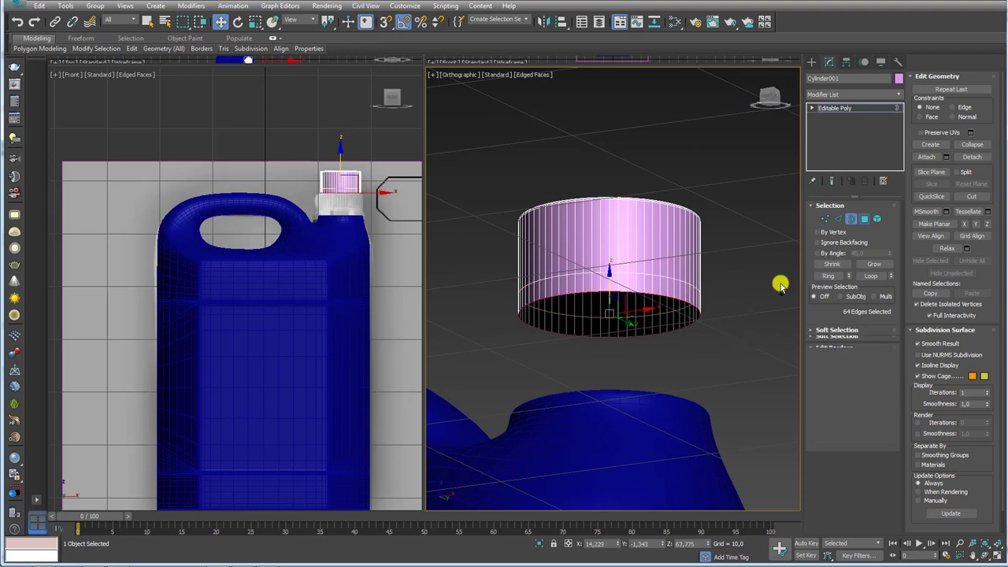
pyautogui.hotkey('ctrl', 'z')
pyautogui.hotkey('shift', 'z')
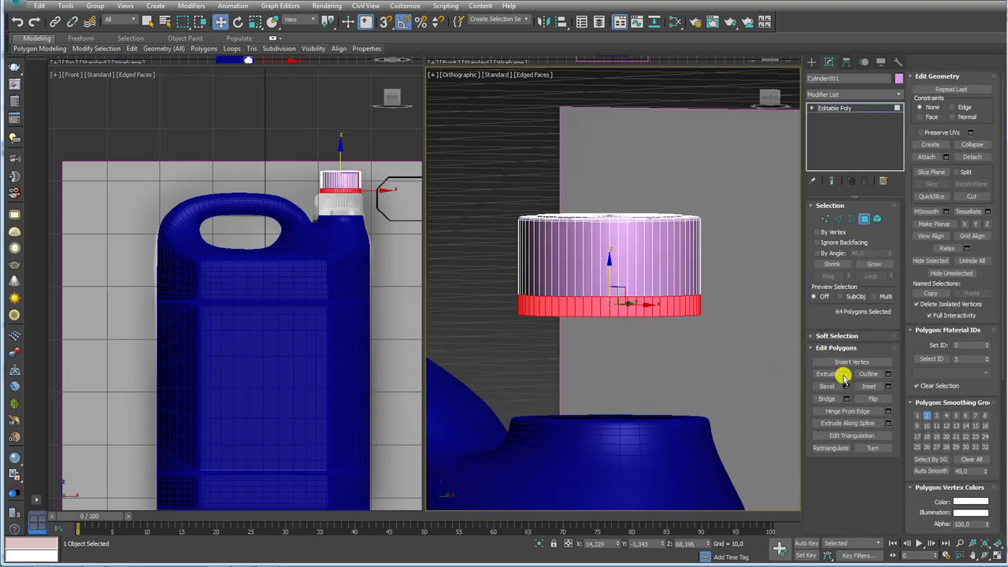
pyautogui.click(847, 374)
pyautogui.moveTo(627, 309); pyautogui.dragTo(693, 278)
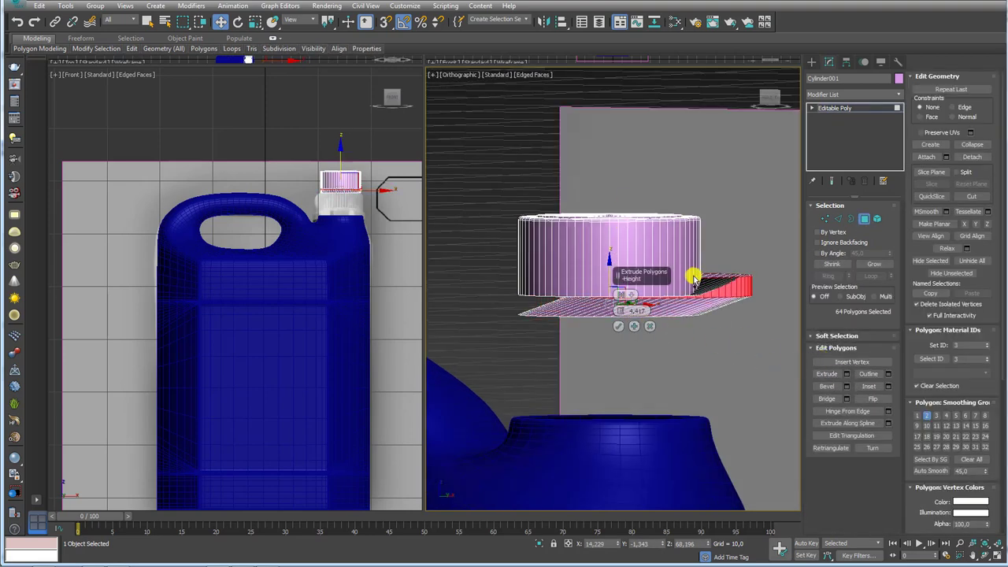
pyautogui.keyDown('alt'); pyautogui.moveTo(693, 278); pyautogui.dragTo(670, 318, button='middle'); pyautogui.keyUp('alt')
pyautogui.click(627, 296)
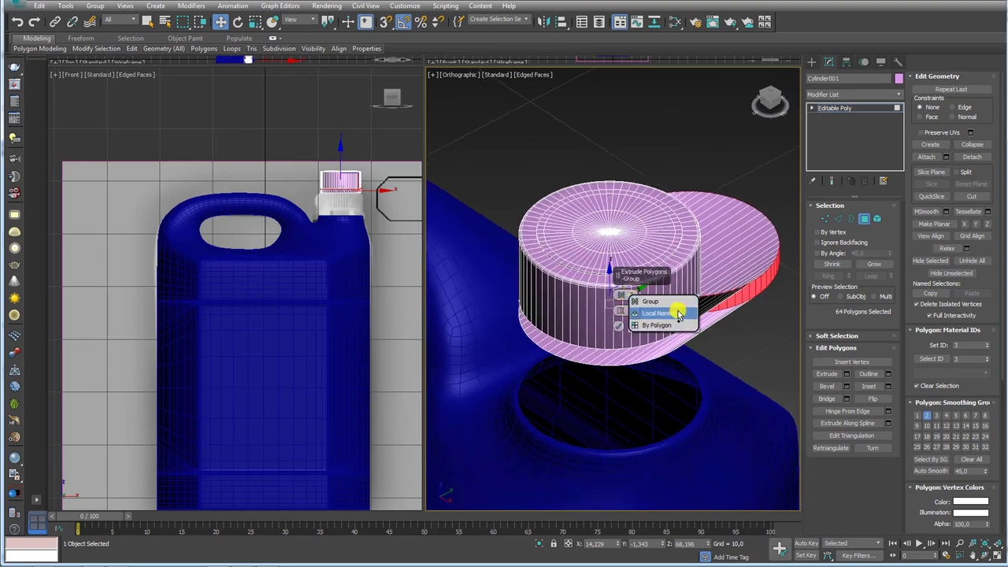
pyautogui.click(667, 314)
pyautogui.moveTo(620, 311)
pyautogui.mouseDown()
pyautogui.moveTo(632, 409)
pyautogui.moveTo(620, 330)
pyautogui.mouseUp()
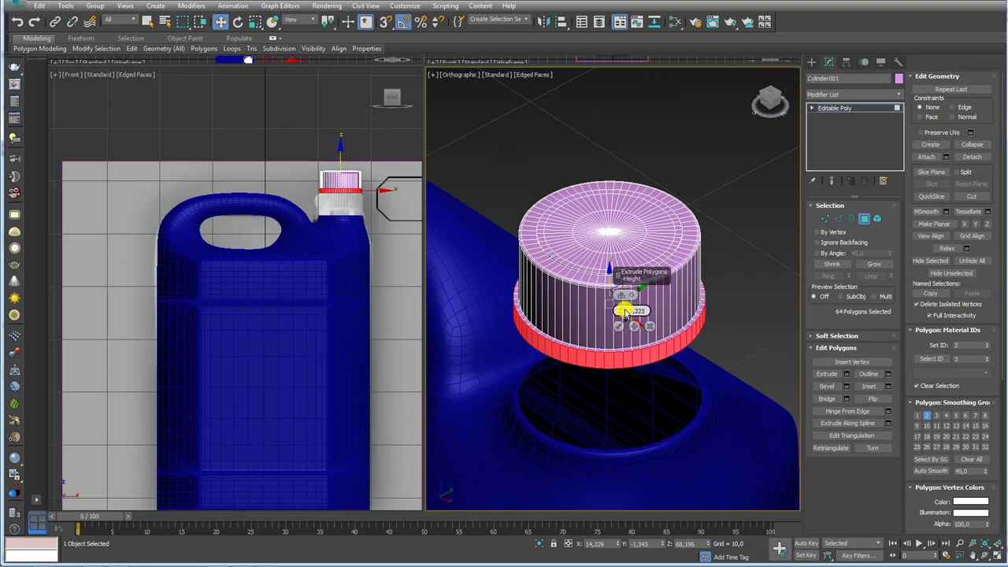
pyautogui.click(620, 327)
pyautogui.moveTo(621, 327)
pyautogui.keyDown('alt'); pyautogui.mouseDown(button='middle')
pyautogui.moveTo(641, 322)
pyautogui.moveTo(637, 294)
pyautogui.moveTo(478, 259)
pyautogui.mouseUp(button='middle'); pyautogui.keyUp('alt')
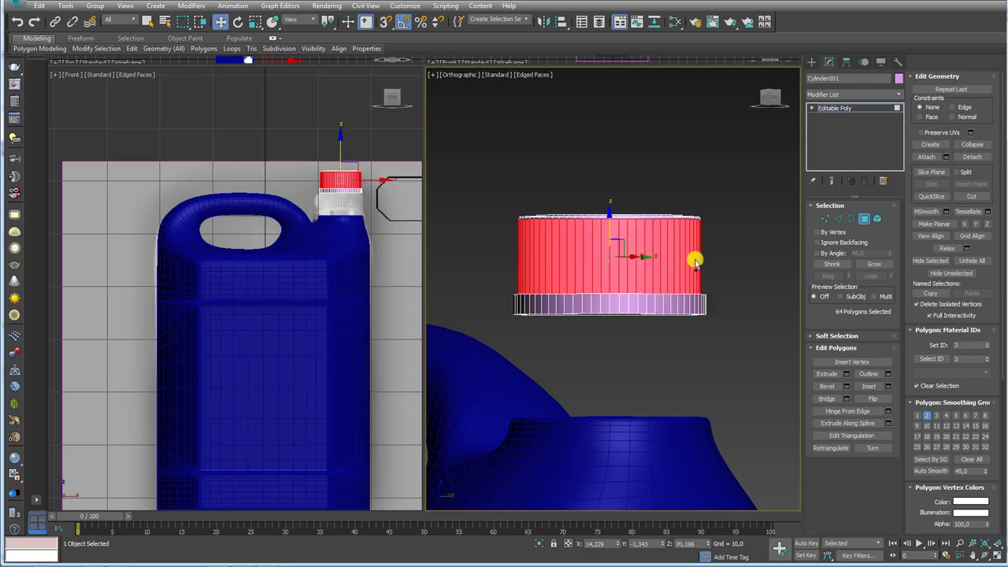
# Bevel the cap's upper side faces By Polygon with slight height and negative outline.
pyautogui.moveTo(694, 260)
pyautogui.keyDown('alt'); pyautogui.mouseDown(button='middle')
pyautogui.moveTo(702, 300)
pyautogui.moveTo(776, 323)
pyautogui.mouseUp(button='middle'); pyautogui.keyUp('alt')
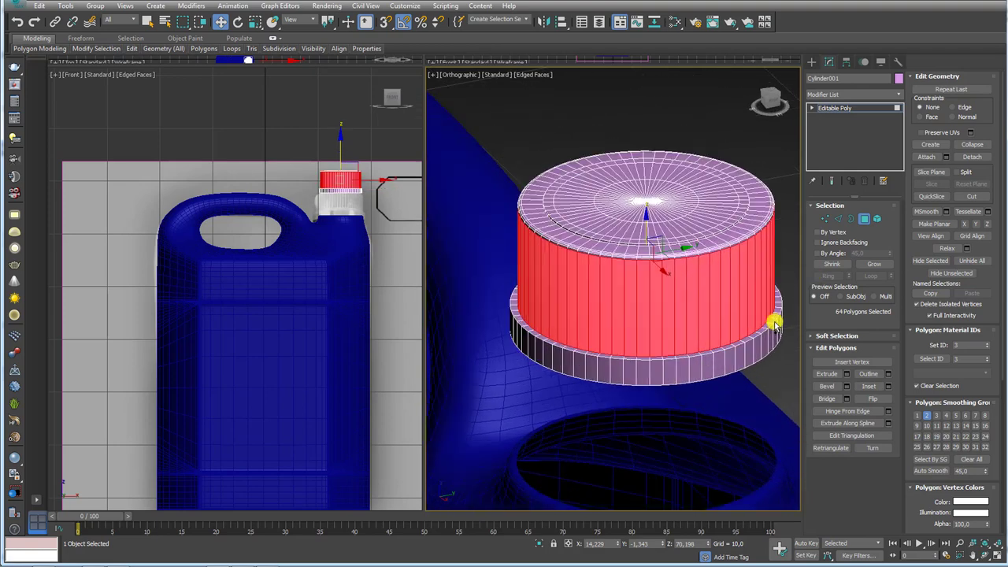
pyautogui.click(848, 387)
pyautogui.click(631, 297)
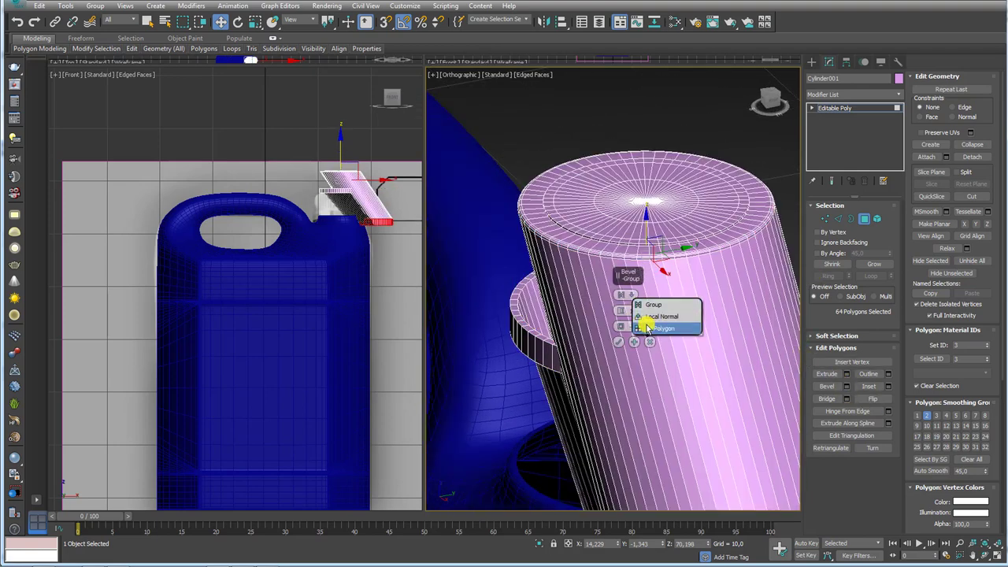
pyautogui.click(654, 330)
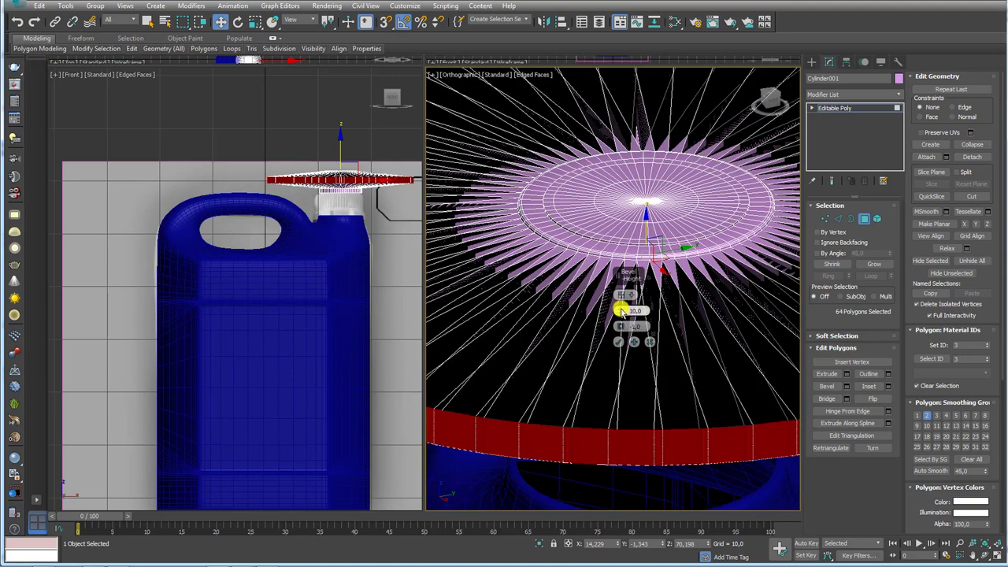
pyautogui.rightClick(624, 311)
pyautogui.moveTo(623, 327); pyautogui.dragTo(619, 331)
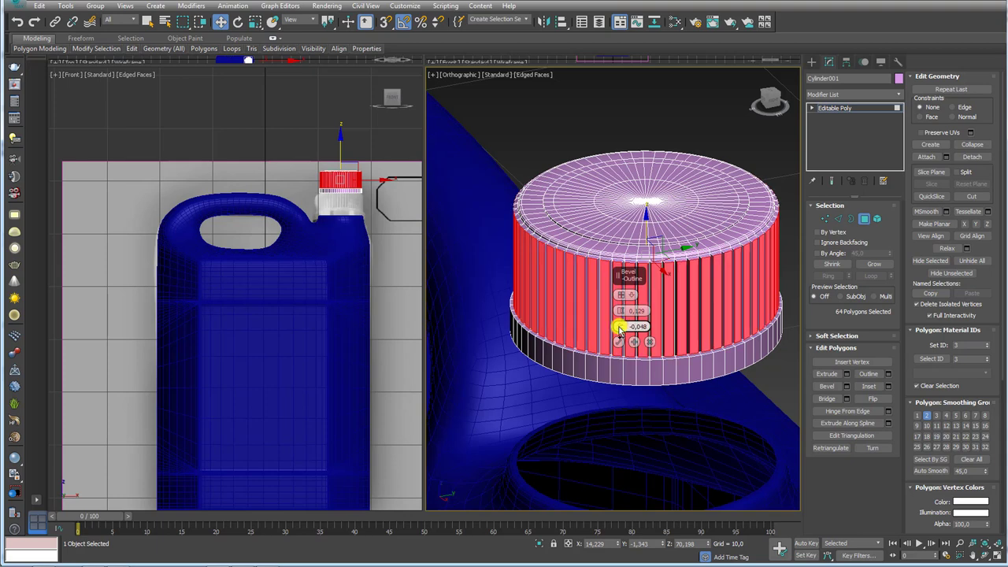
pyautogui.moveTo(621, 312); pyautogui.dragTo(621, 319)
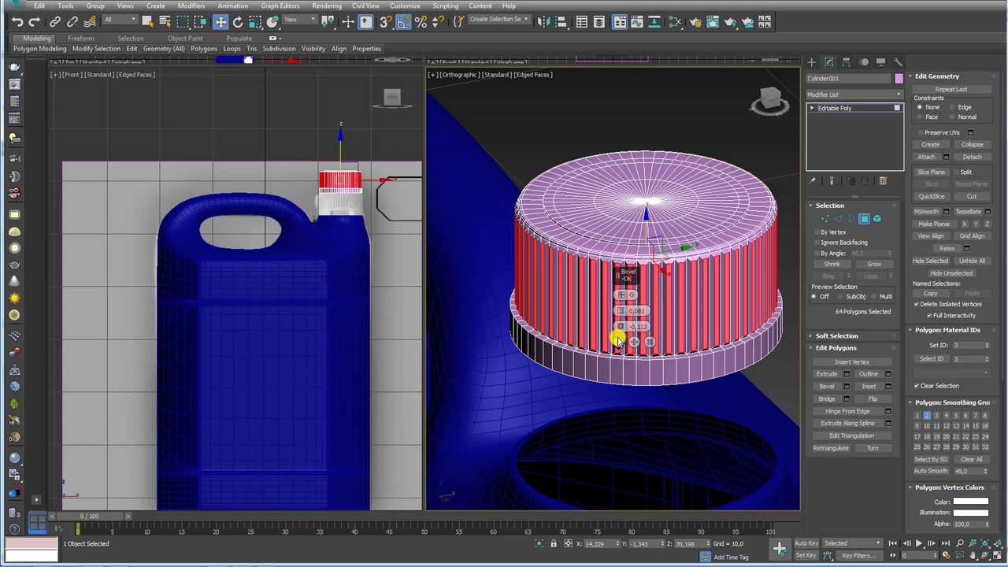
pyautogui.click(619, 341)
pyautogui.click(845, 107)
# Add a new Edit Poly modifier above TurboSmooth on the jerrycan and hide the smoothing.
pyautogui.scroll(-3, 608, 234)
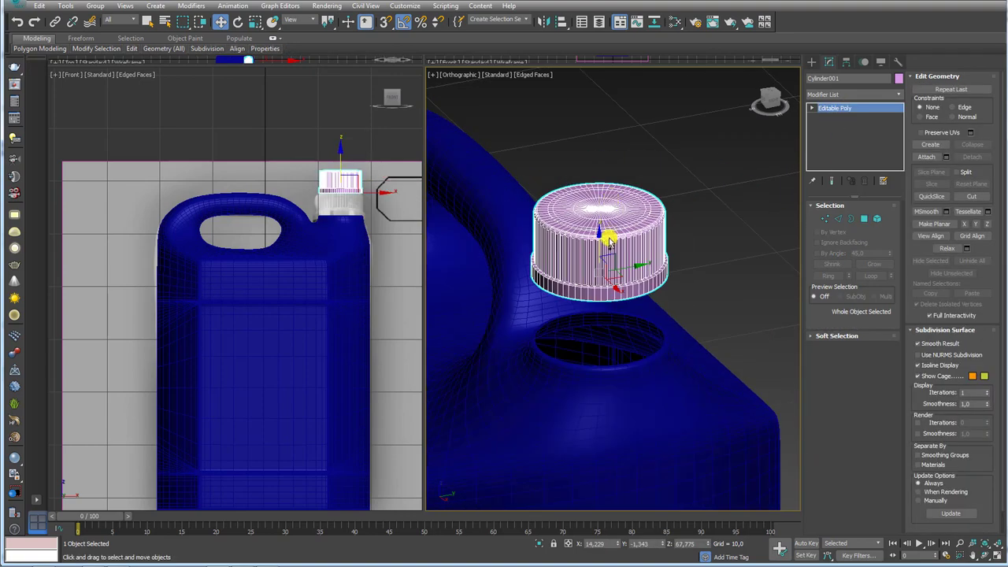
pyautogui.scroll(-2, 676, 318)
pyautogui.click(651, 371)
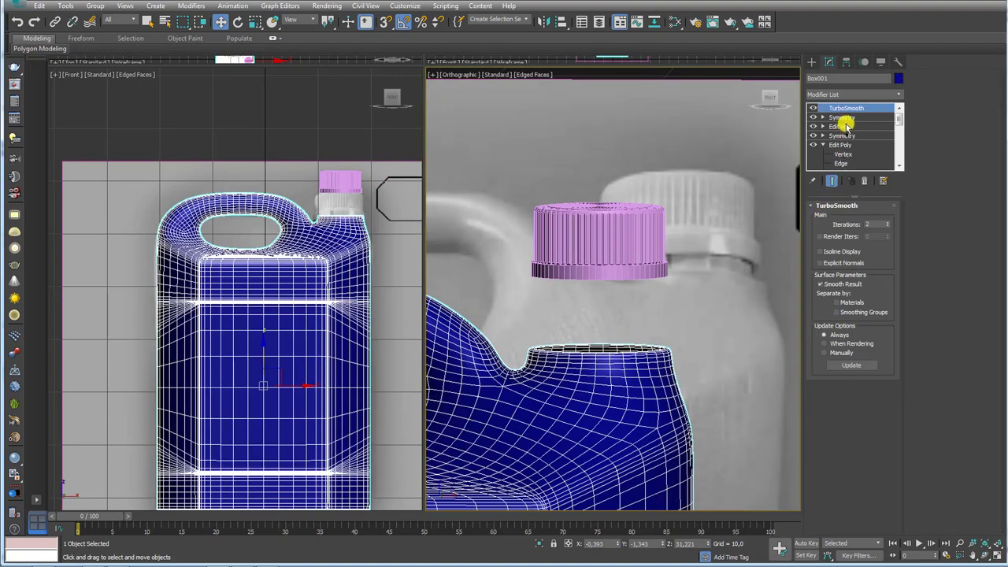
pyautogui.click(838, 126)
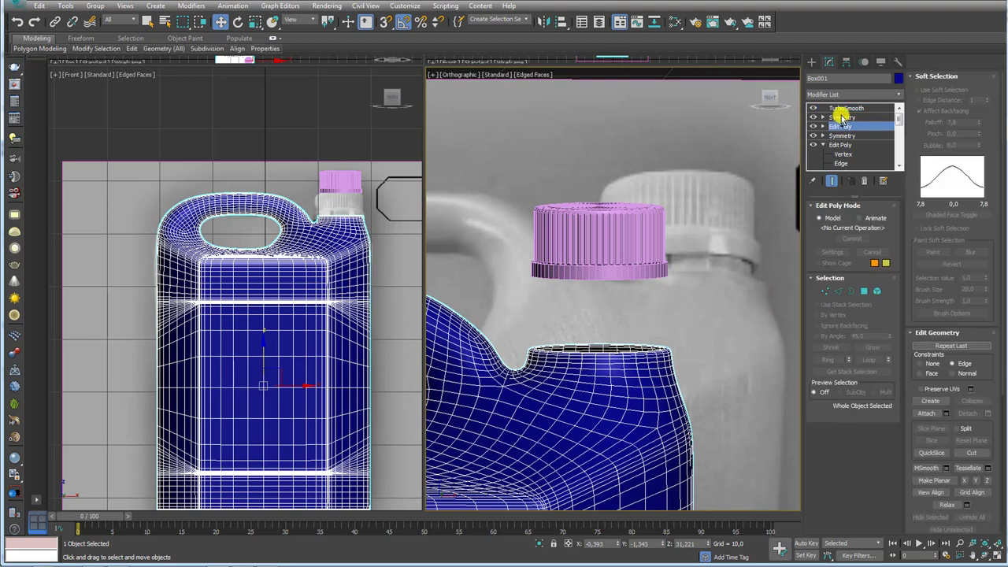
pyautogui.click(837, 107)
pyautogui.click(898, 95)
pyautogui.scroll(-1, 882, 197)
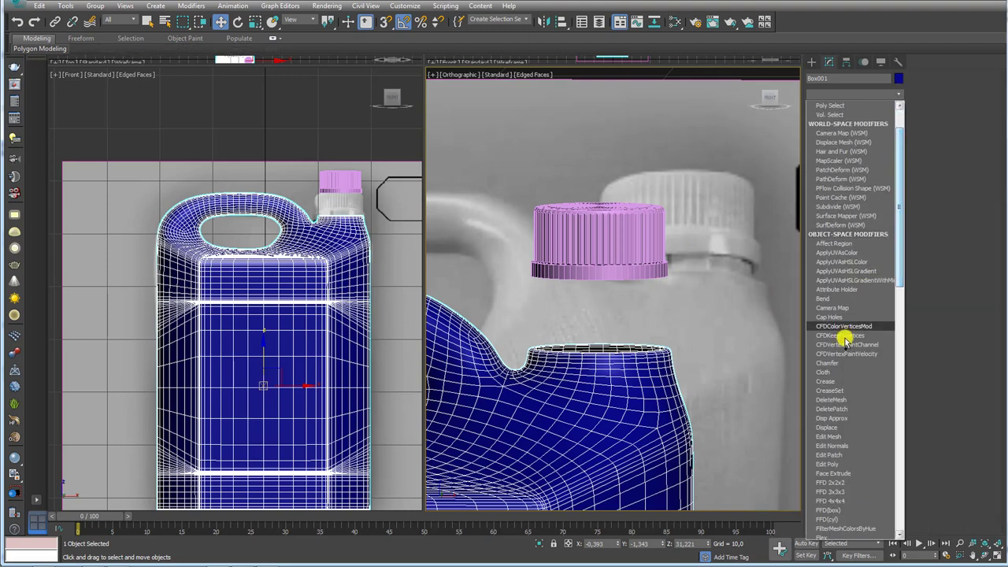
pyautogui.click(827, 464)
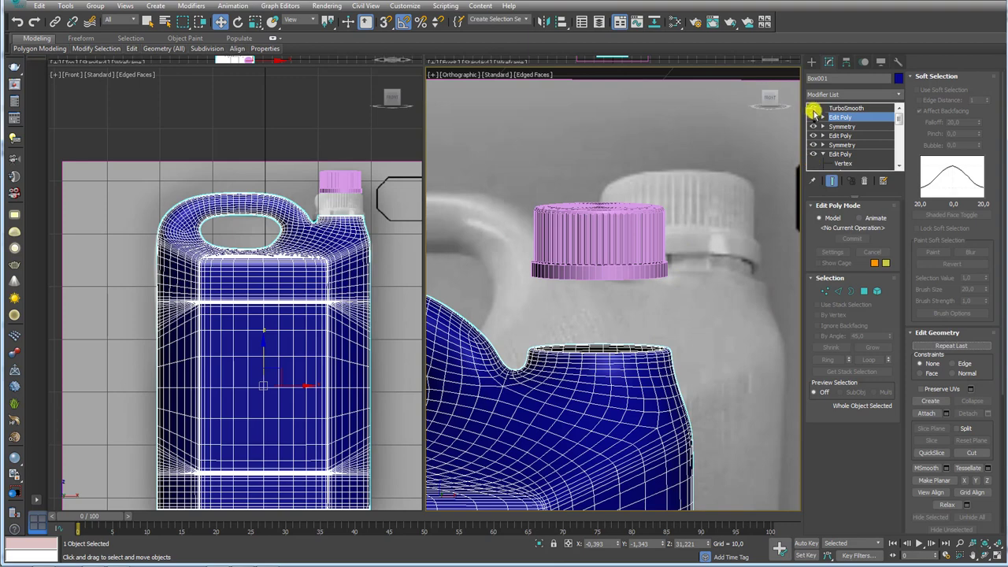
pyautogui.click(814, 108)
# Select the neck's open rim border and pull it upward twice to lengthen the neck.
pyautogui.click(850, 291)
pyautogui.click(675, 359)
pyautogui.scroll(2, 633, 328)
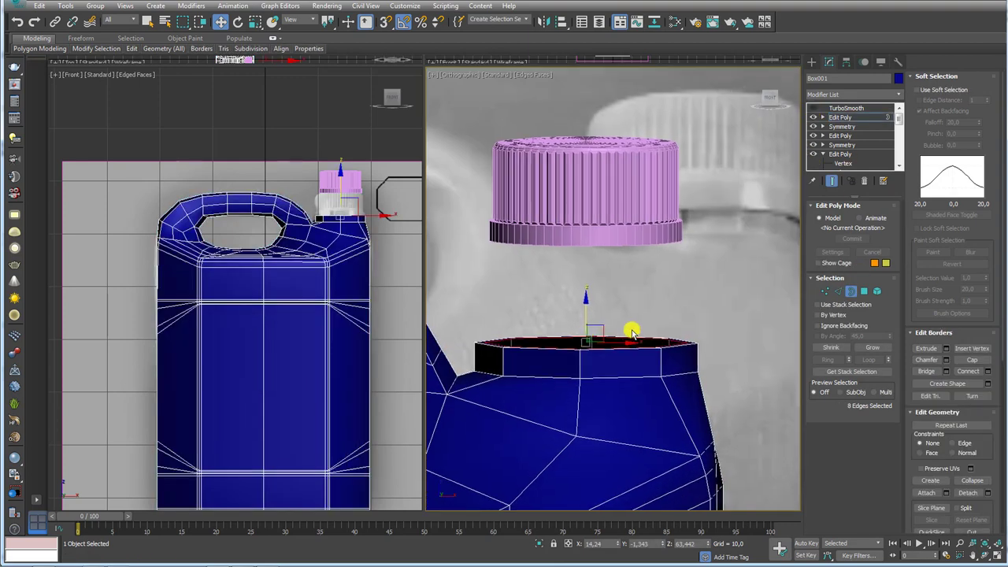
pyautogui.scroll(3, 586, 327)
pyautogui.keyDown('alt'); pyautogui.moveTo(605, 323); pyautogui.dragTo(598, 360, button='middle'); pyautogui.keyUp('alt')
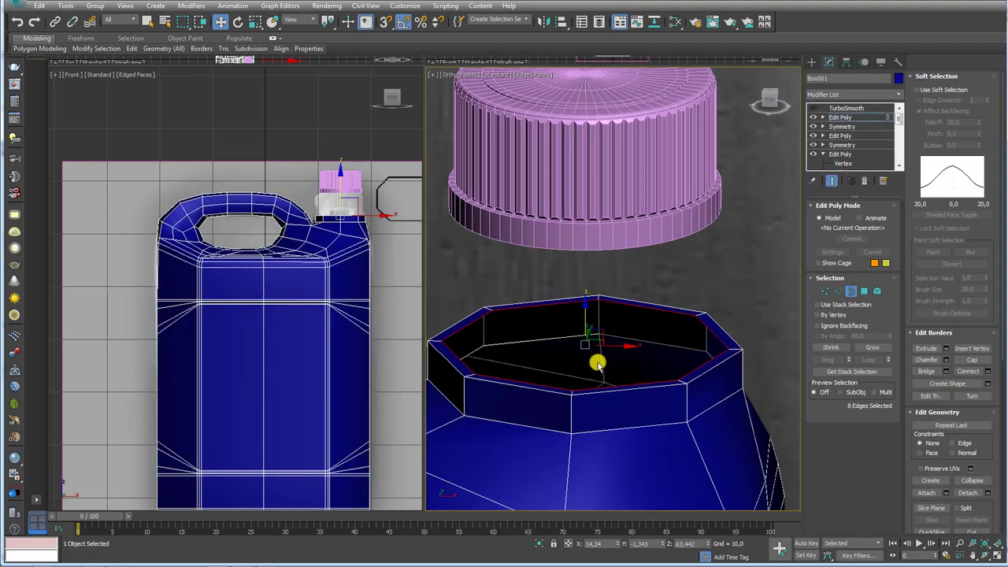
pyautogui.press('r')
pyautogui.moveTo(580, 354); pyautogui.dragTo(597, 346)
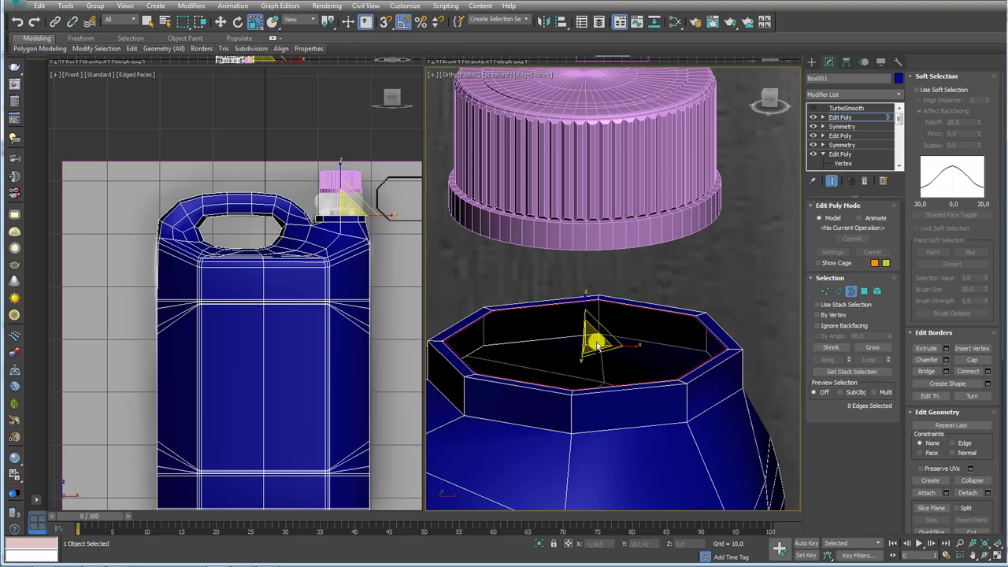
pyautogui.press('w')
pyautogui.keyDown('shift'); pyautogui.moveTo(587, 312); pyautogui.dragTo(586, 292); pyautogui.keyUp('shift')
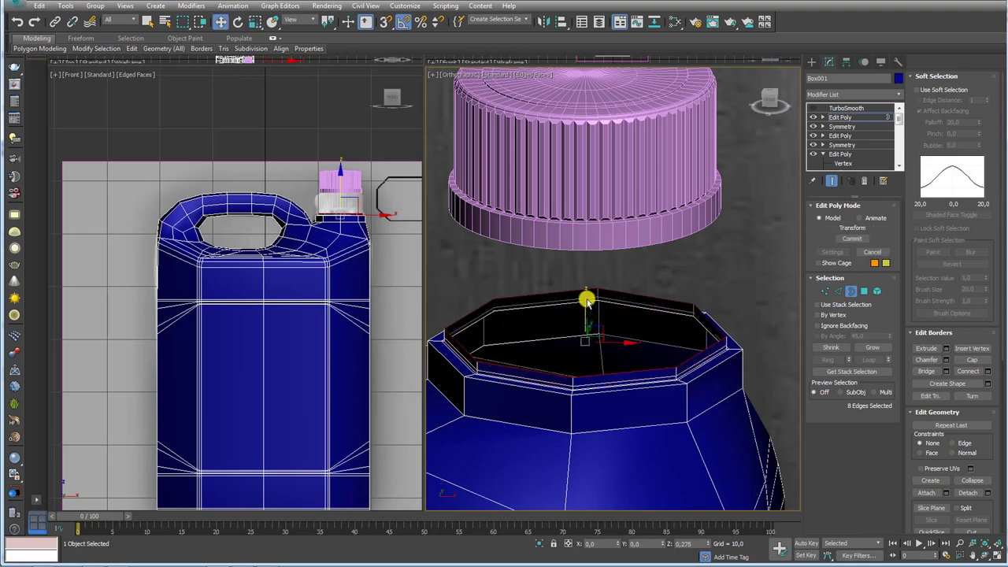
pyautogui.keyDown('alt'); pyautogui.moveTo(585, 292); pyautogui.dragTo(676, 279, button='middle'); pyautogui.keyUp('alt')
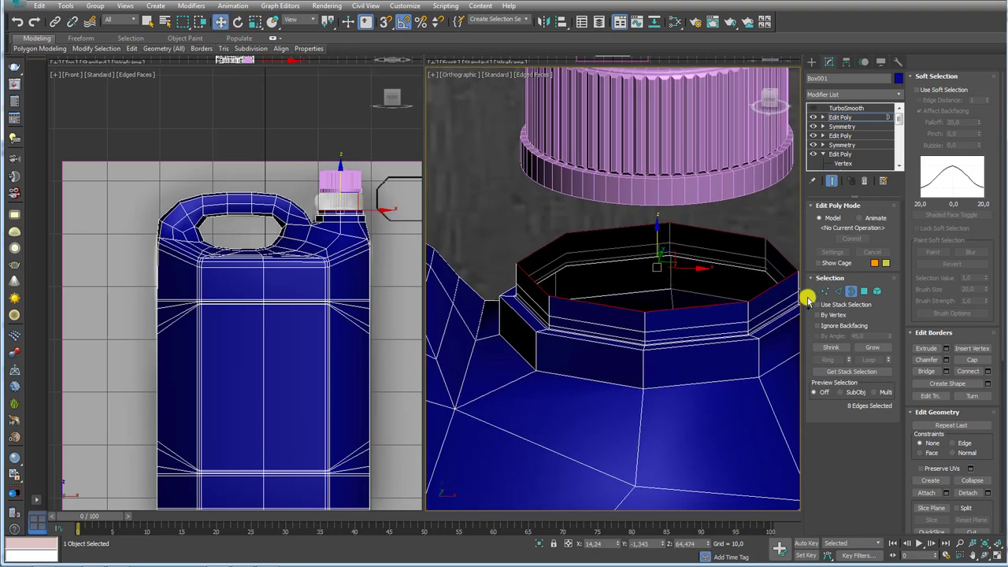
# Chamfer the neck-base edge loop by 0.064 with 2 segments and re-enable TurboSmooth.
pyautogui.click(839, 293)
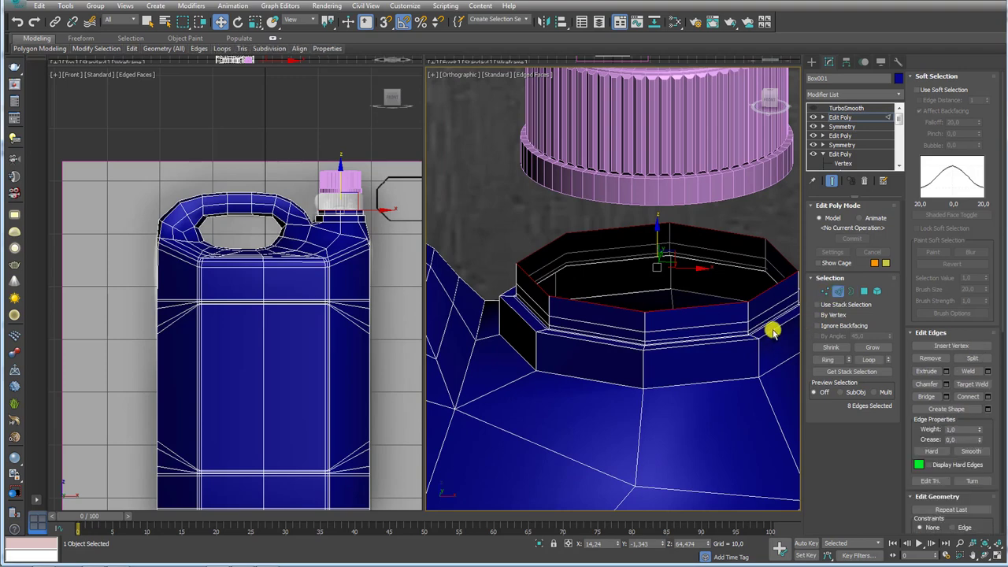
pyautogui.doubleClick(773, 331)
pyautogui.keyDown('alt'); pyautogui.moveTo(773, 331); pyautogui.dragTo(840, 362, button='middle'); pyautogui.keyUp('alt')
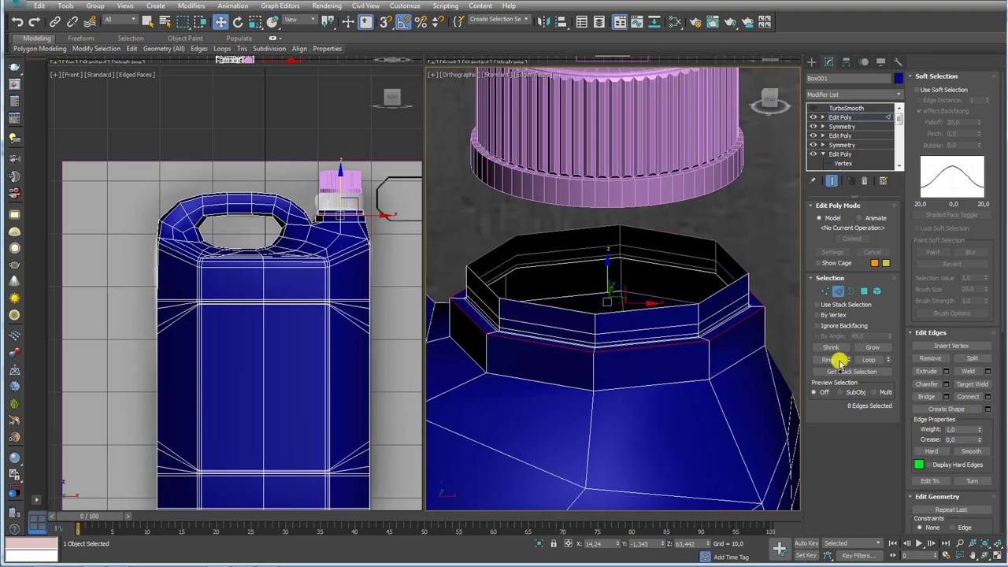
pyautogui.click(946, 385)
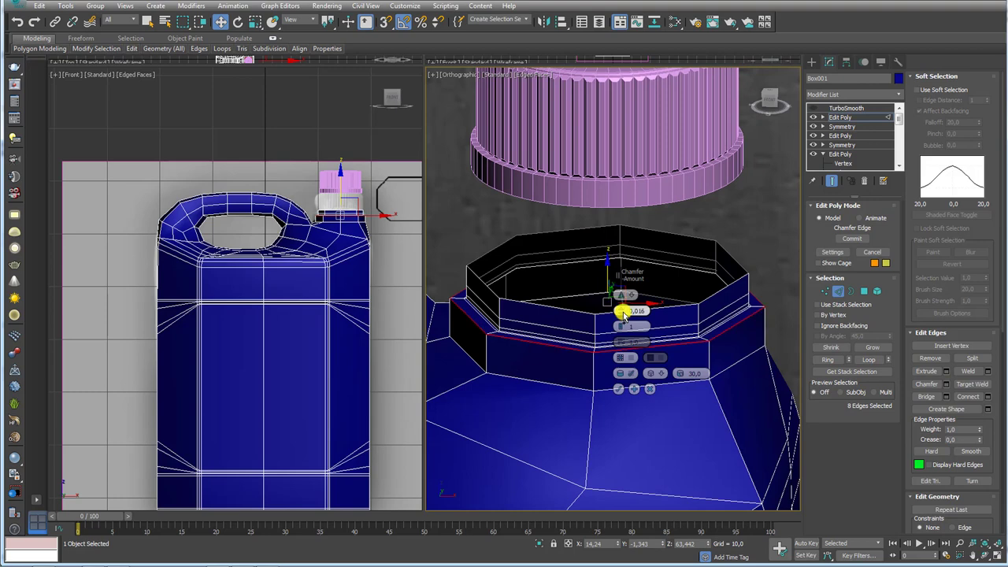
pyautogui.moveTo(627, 314); pyautogui.dragTo(613, 321)
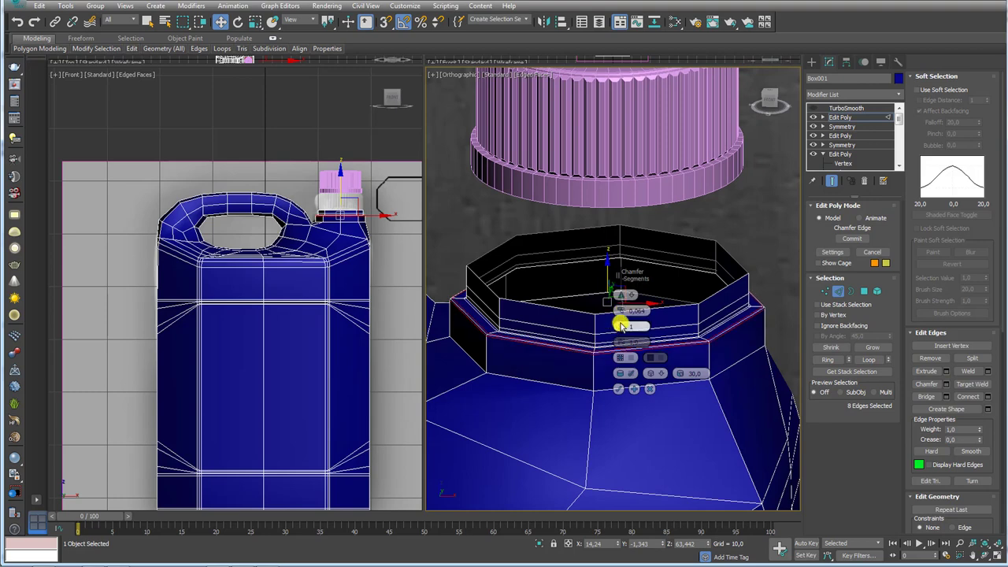
pyautogui.click(622, 359)
pyautogui.click(619, 389)
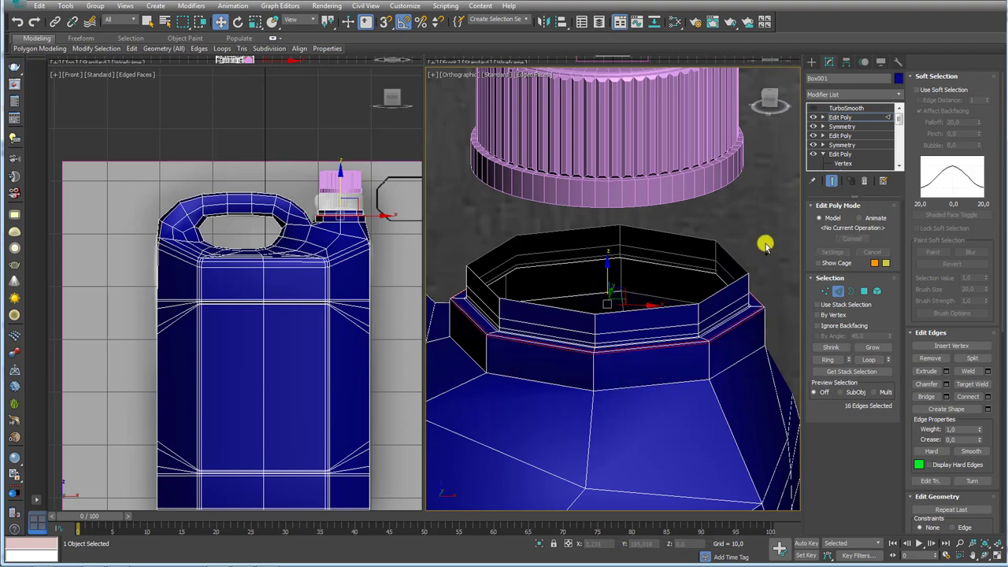
pyautogui.click(845, 108)
# Move the ridged cap down onto the jug neck.
pyautogui.scroll(-3, 709, 189)
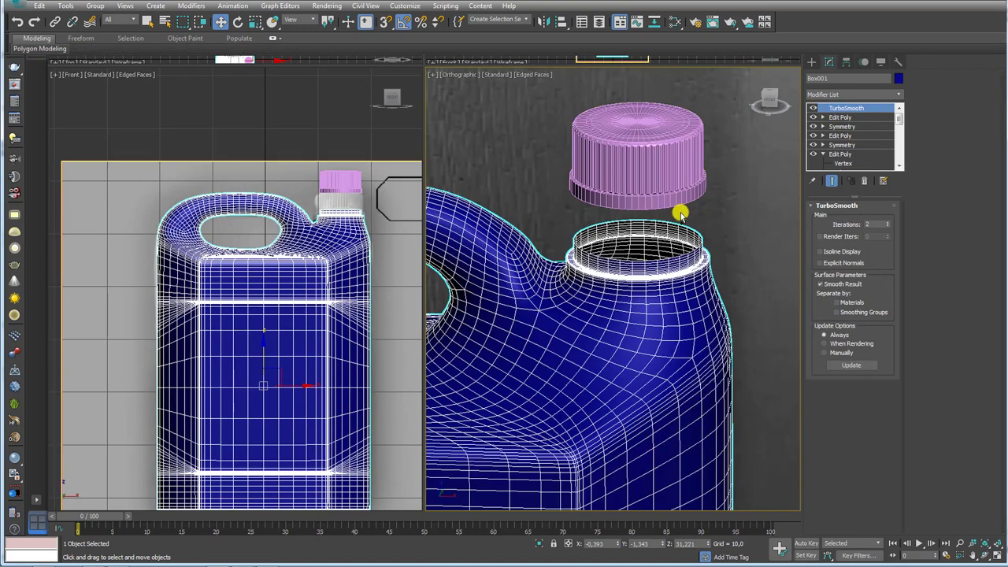
pyautogui.click(660, 193)
pyautogui.scroll(2, 660, 193)
pyautogui.moveTo(638, 142); pyautogui.dragTo(632, 212)
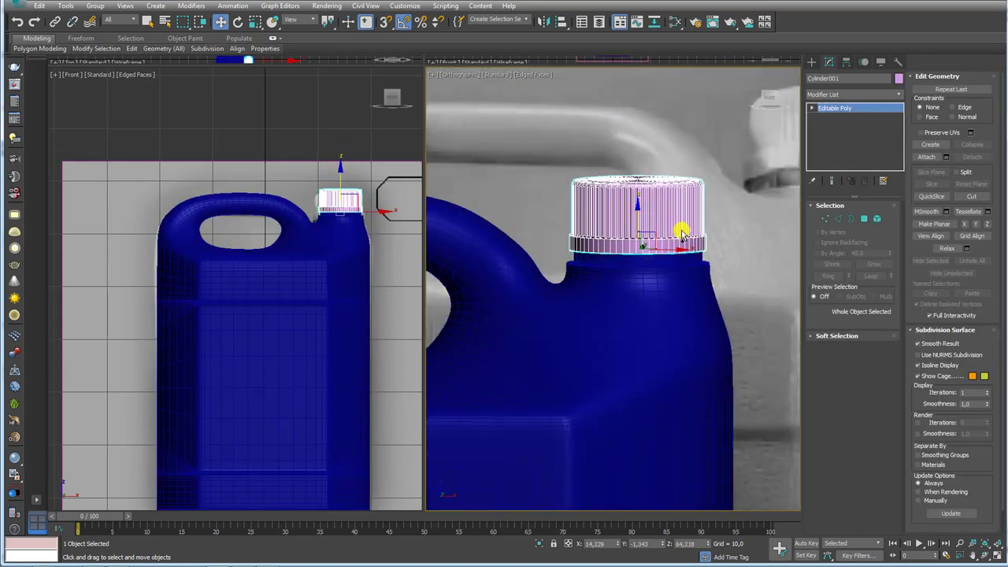
pyautogui.moveTo(675, 228); pyautogui.dragTo(620, 252, button='middle')
pyautogui.scroll(2, 622, 250)
pyautogui.scroll(-2, 646, 241)
pyautogui.scroll(2, 653, 240)
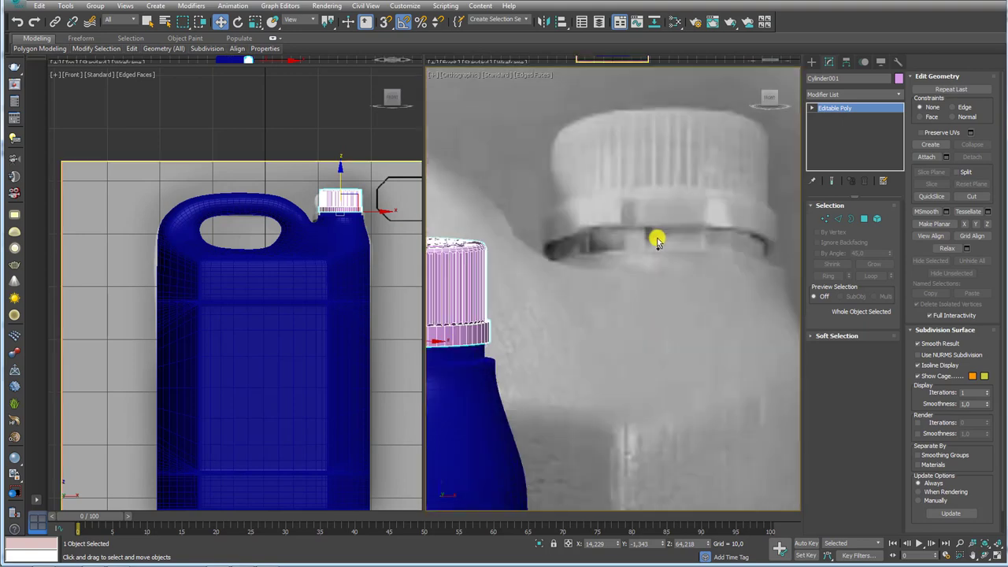
pyautogui.scroll(1, 650, 244)
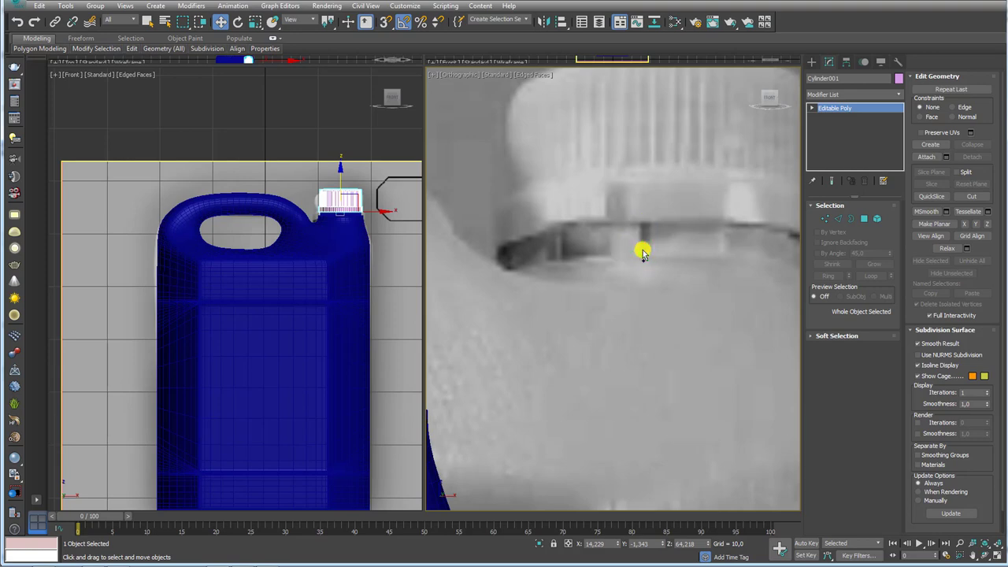
pyautogui.scroll(-5, 642, 252)
pyautogui.scroll(3, 596, 301)
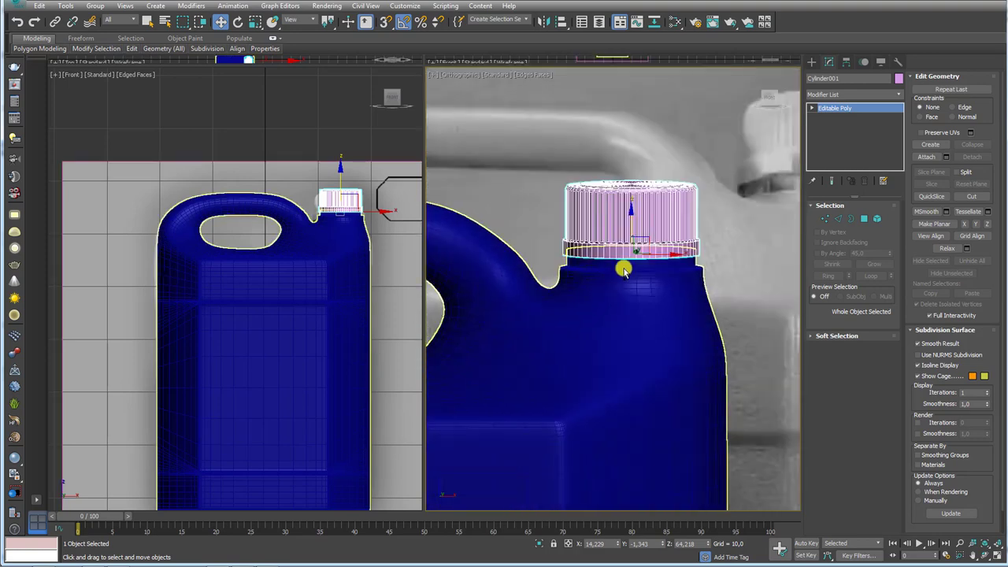
# Check the cap from above and nudge it slightly upward on the neck.
pyautogui.click(621, 267)
pyautogui.click(646, 249)
pyautogui.scroll(-2, 642, 253)
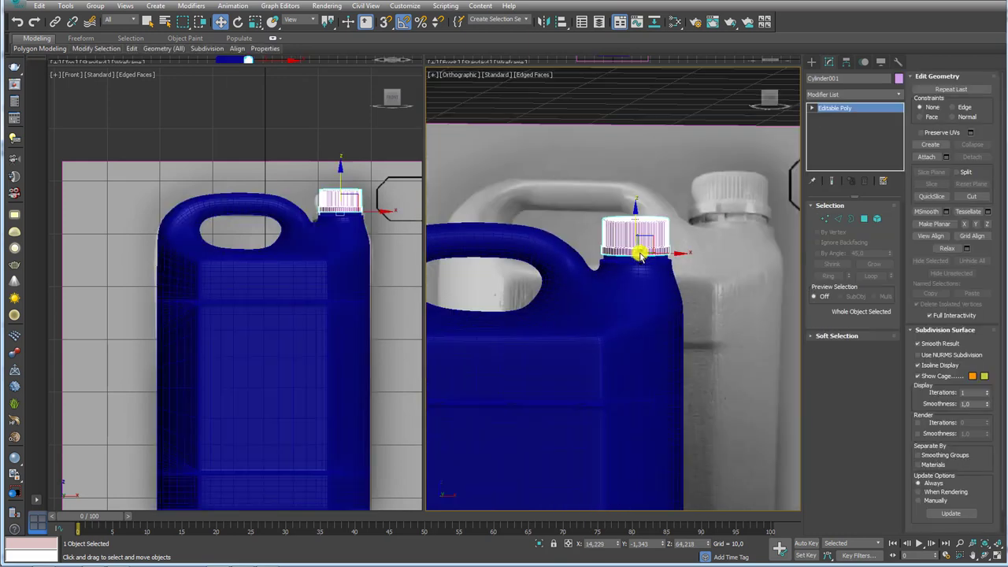
pyautogui.moveTo(669, 262)
pyautogui.keyDown('alt'); pyautogui.mouseDown(button='middle')
pyautogui.moveTo(657, 284)
pyautogui.moveTo(636, 219)
pyautogui.mouseUp(button='middle'); pyautogui.keyUp('alt')
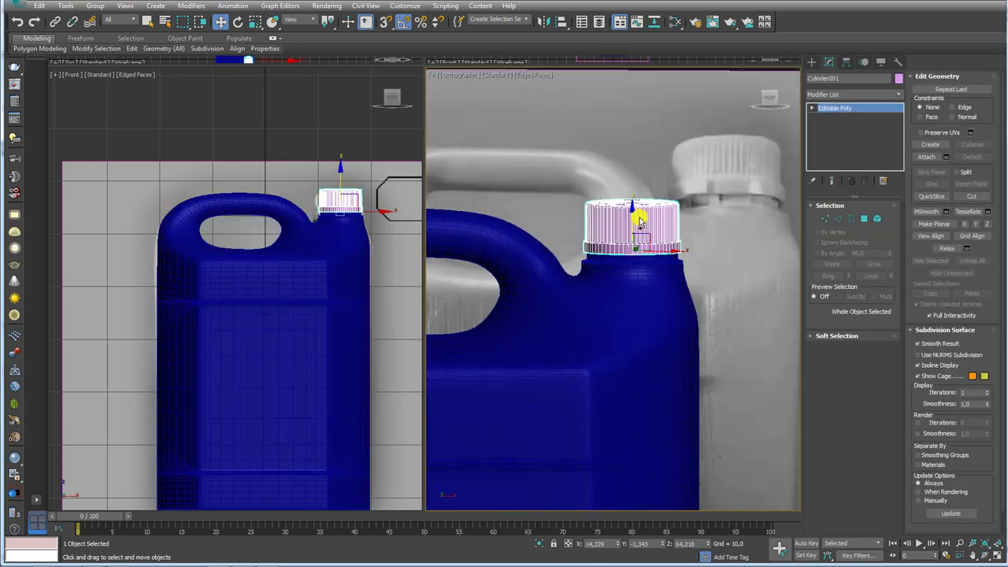
pyautogui.scroll(2, 633, 216)
pyautogui.moveTo(632, 216); pyautogui.dragTo(634, 208)
# Draw a new 64-sided cylinder (radius 3.811, height 4.832).
pyautogui.click(813, 61)
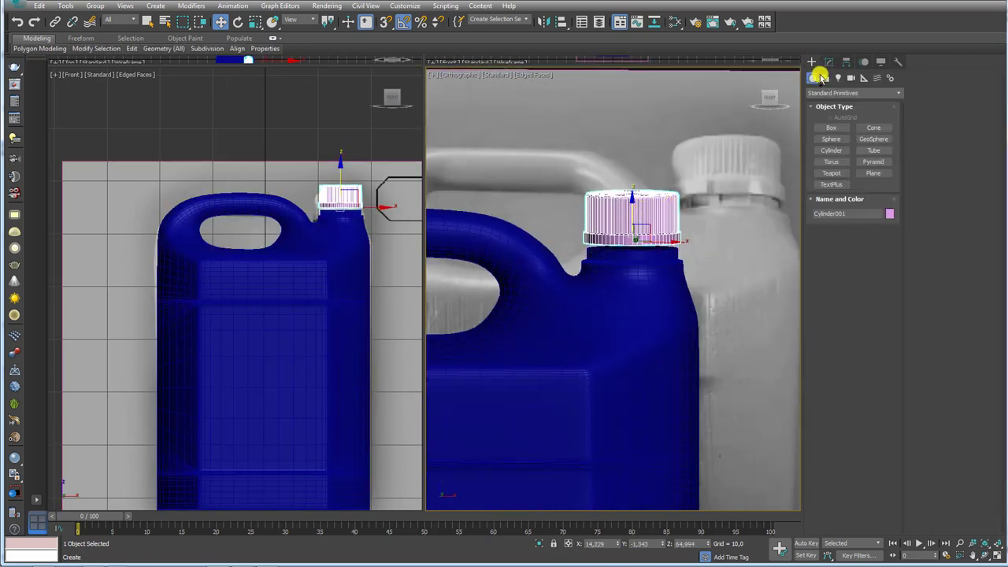
pyautogui.click(834, 151)
pyautogui.moveTo(612, 286)
pyautogui.keyDown('alt'); pyautogui.mouseDown(button='middle')
pyautogui.moveTo(581, 311)
pyautogui.moveTo(657, 399)
pyautogui.mouseUp(button='middle'); pyautogui.keyUp('alt')
pyautogui.moveTo(653, 394); pyautogui.dragTo(668, 405)
pyautogui.click(622, 334)
# Align the new cylinder to the cap with Alt+A and frame it in the view.
pyautogui.hotkey('alt', 'a')
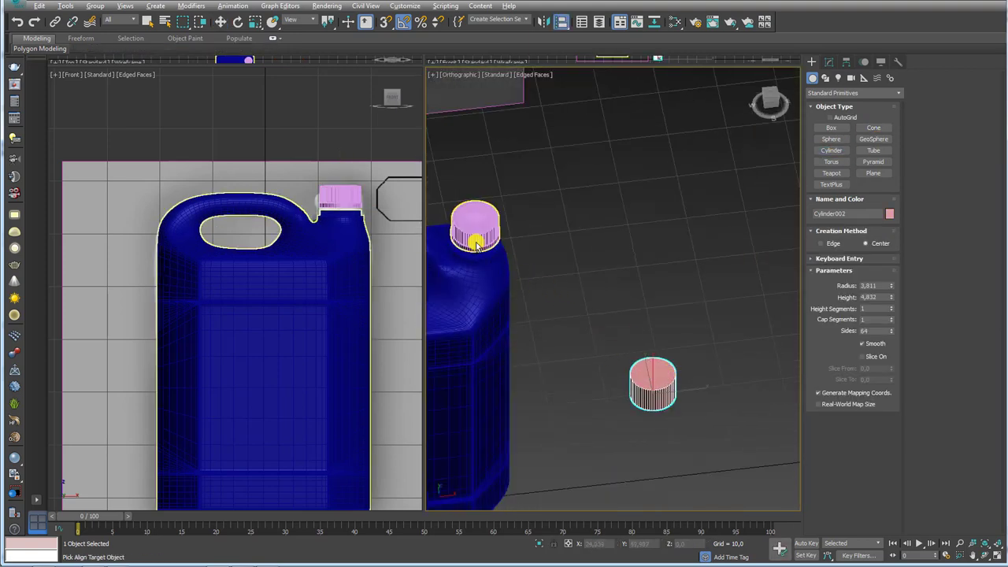
pyautogui.click(474, 227)
pyautogui.click(520, 360)
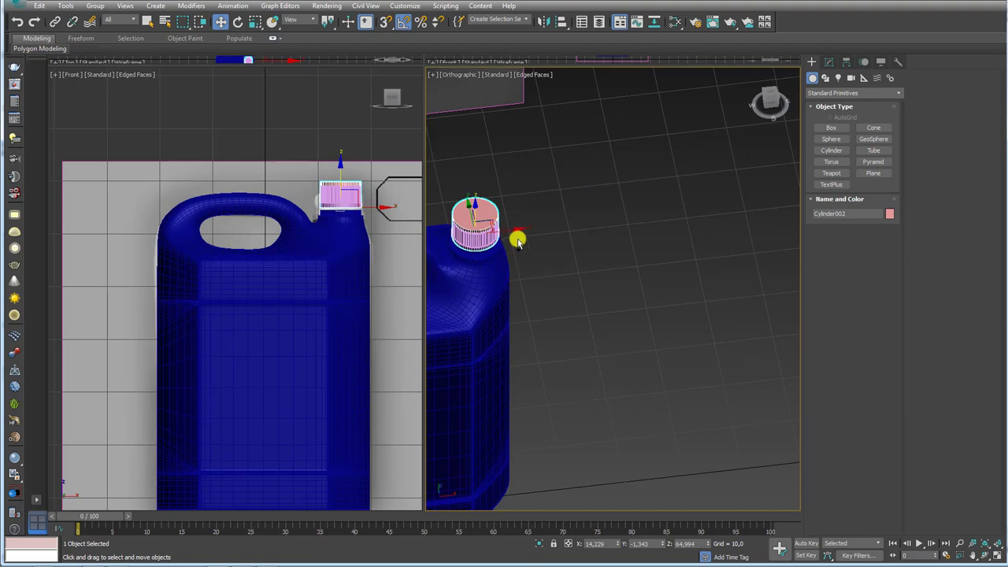
pyautogui.press('z')
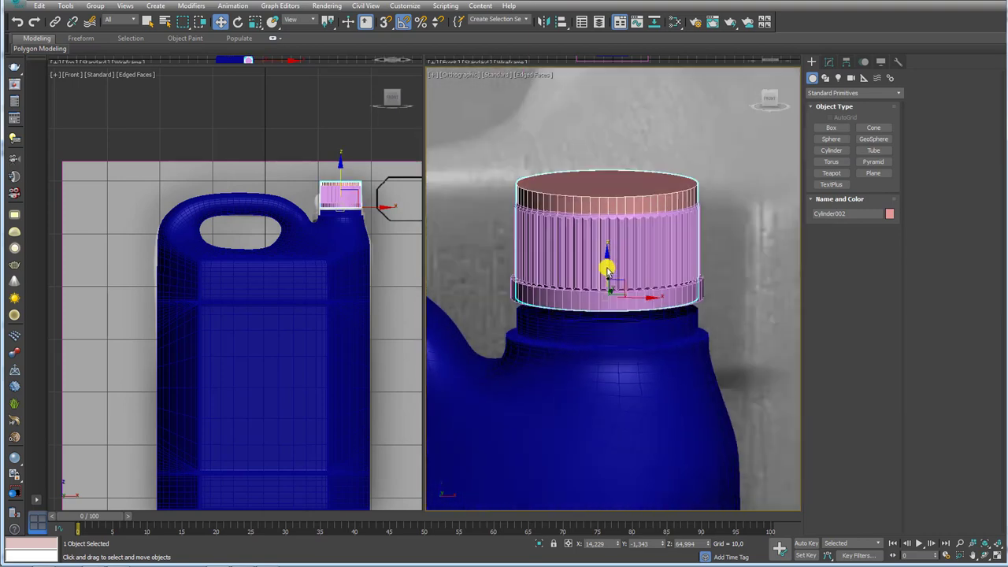
pyautogui.click(830, 61)
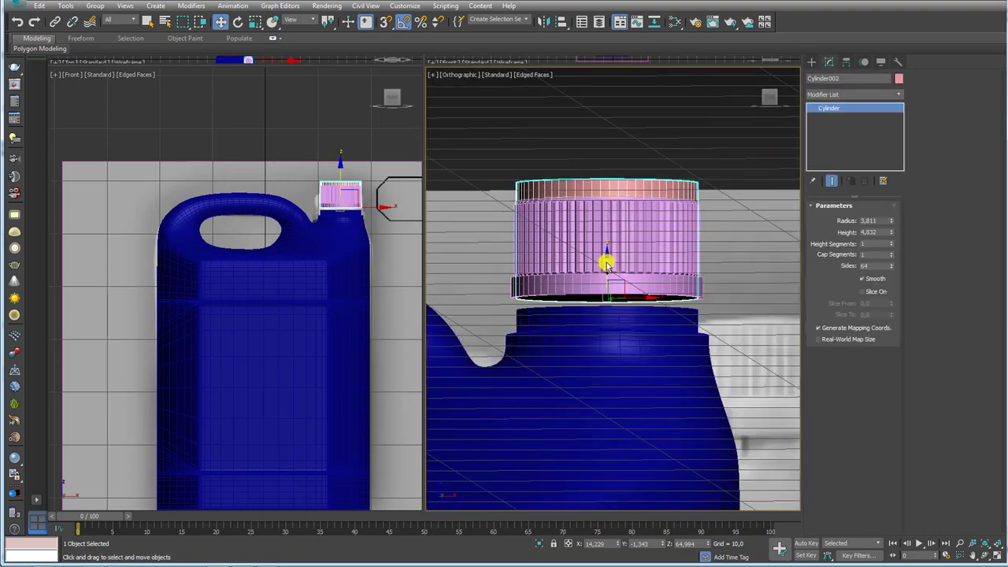
# Move the cylinder below the cap and make it 32 sides, radius 3.919, height 0.676.
pyautogui.moveTo(606, 264); pyautogui.dragTo(601, 298)
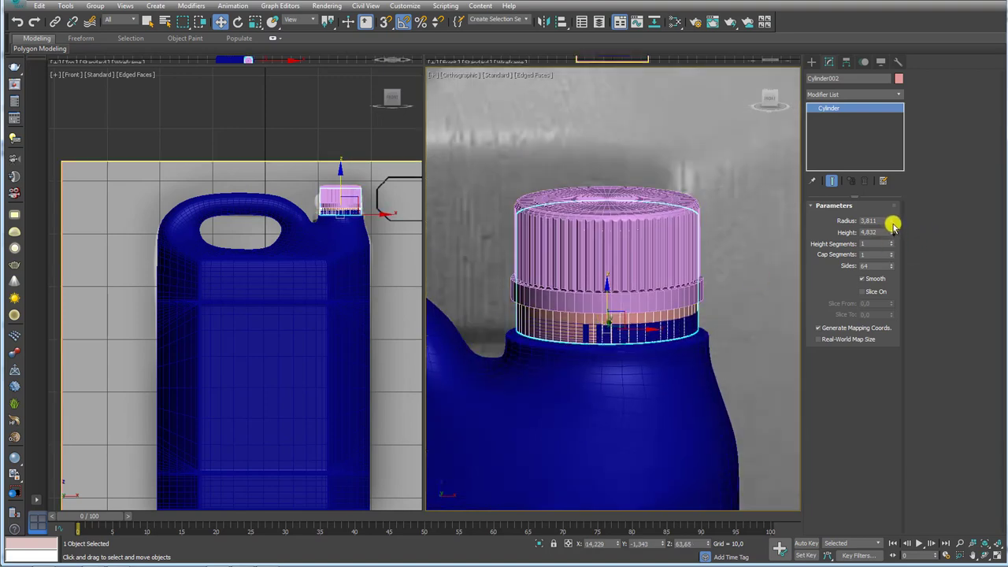
pyautogui.moveTo(892, 220); pyautogui.dragTo(895, 216)
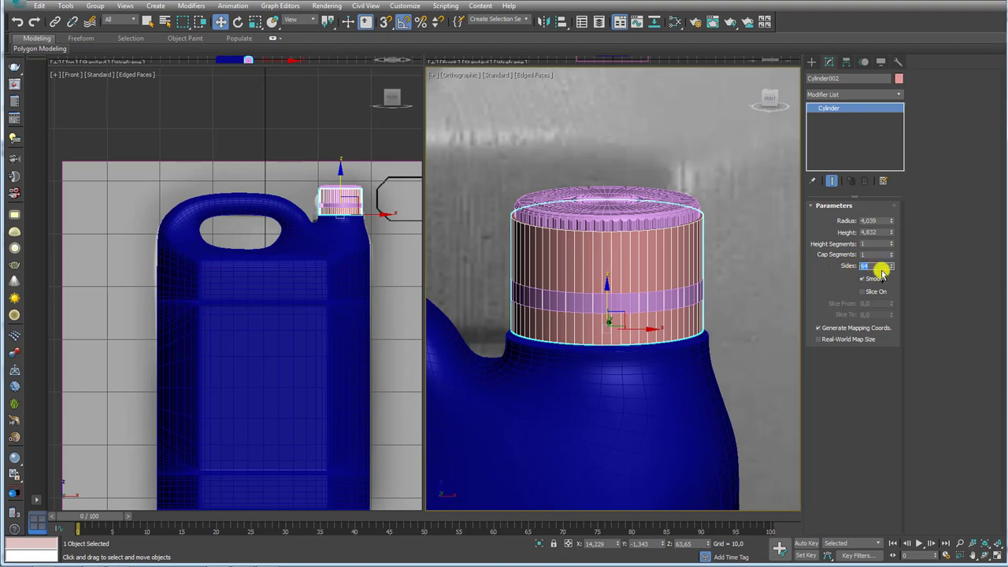
pyautogui.write('32')
pyautogui.press('Return')
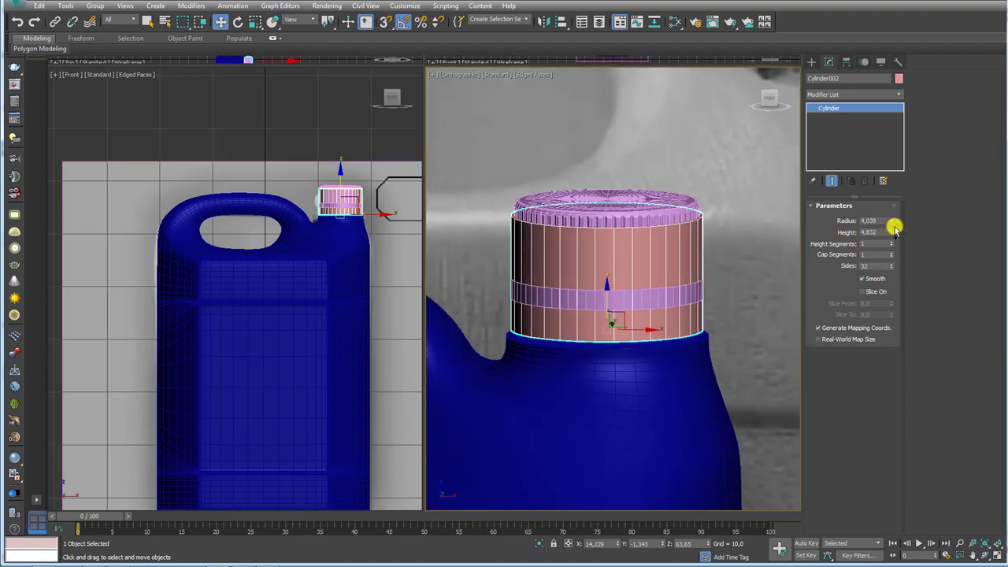
pyautogui.moveTo(893, 230); pyautogui.dragTo(901, 279)
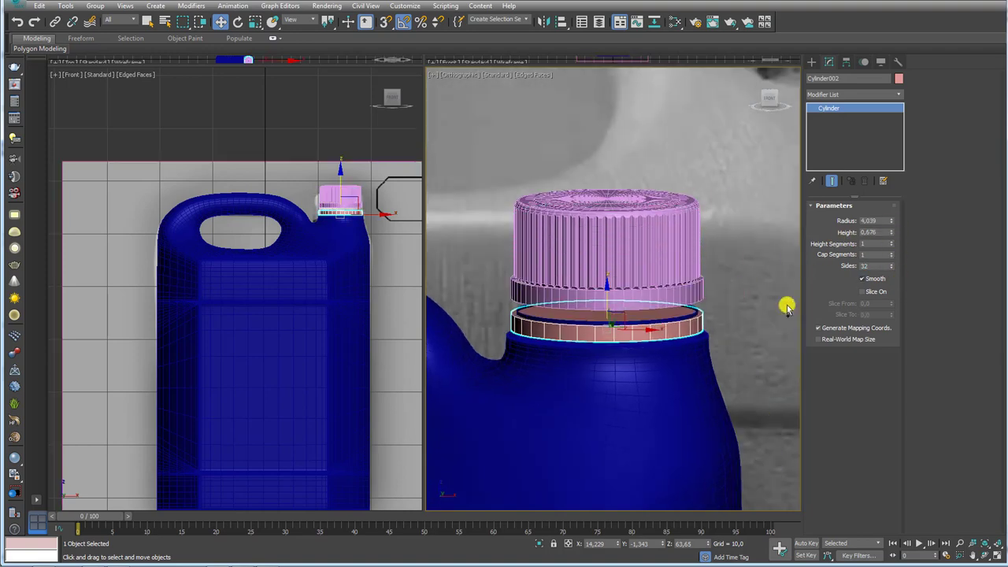
pyautogui.rightClick(670, 331)
pyautogui.press('Escape')
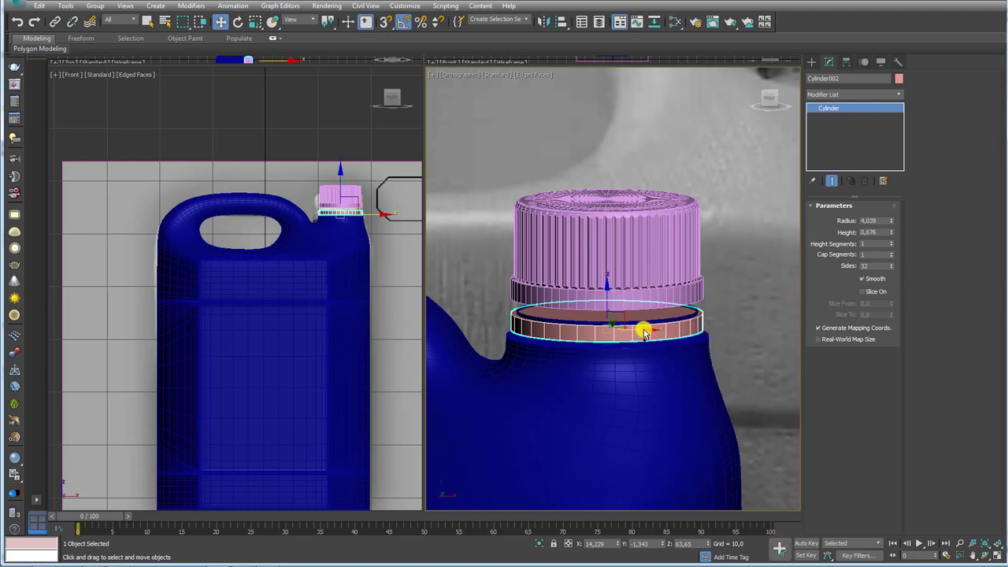
pyautogui.keyDown('alt'); pyautogui.moveTo(637, 329); pyautogui.dragTo(653, 333, button='middle'); pyautogui.keyUp('alt')
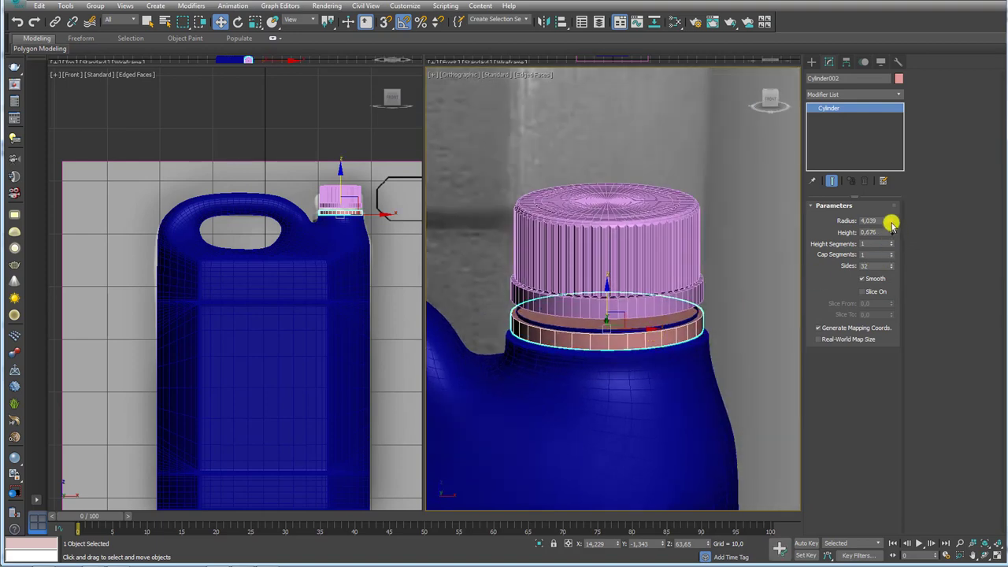
pyautogui.moveTo(892, 226); pyautogui.dragTo(892, 225)
pyautogui.rightClick(660, 335)
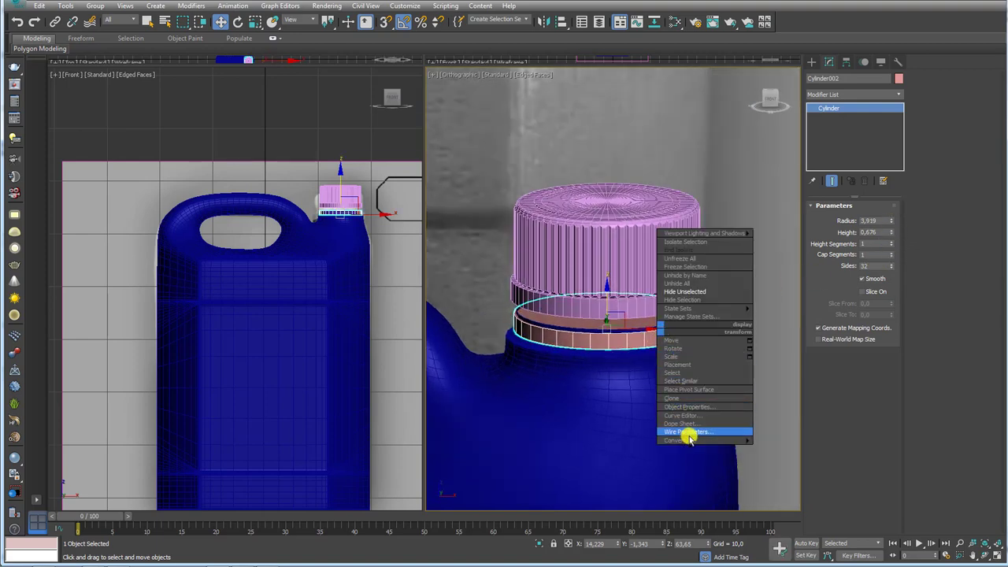
# Convert the ring to an editable poly and isolate it in the view.
pyautogui.click(799, 449)
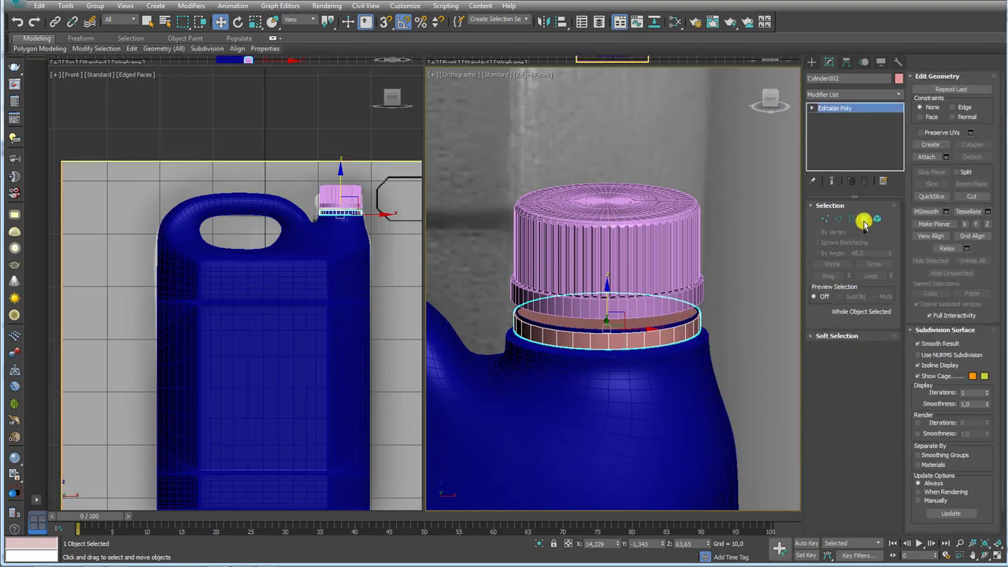
pyautogui.click(864, 220)
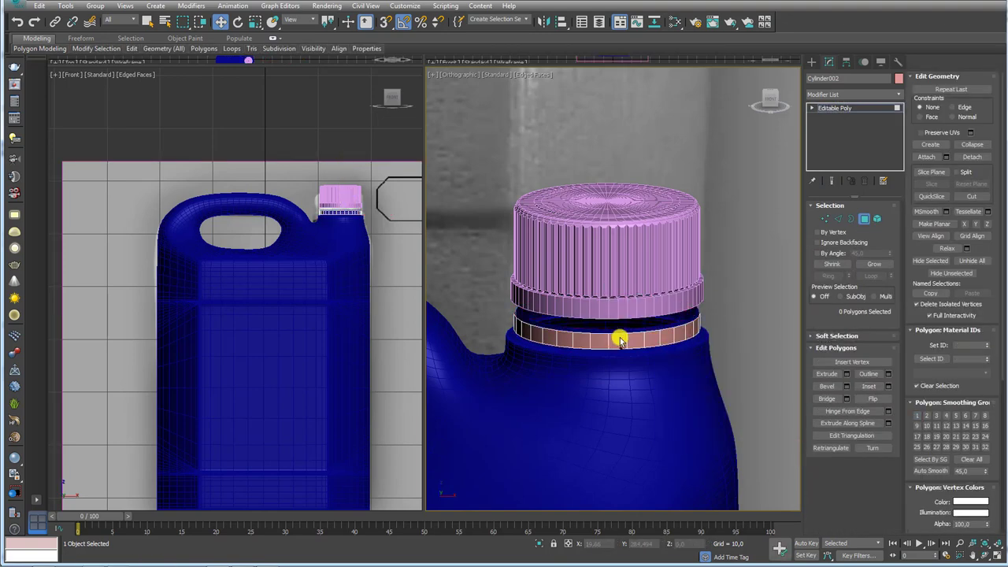
pyautogui.click(541, 542)
pyautogui.moveTo(574, 382)
pyautogui.keyDown('alt'); pyautogui.mouseDown(button='middle')
pyautogui.moveTo(648, 320)
pyautogui.moveTo(619, 378)
pyautogui.mouseUp(button='middle'); pyautogui.keyUp('alt')
pyautogui.scroll(5, 670, 366)
# Shift ring edges sideways to shape a notch.
pyautogui.click(838, 221)
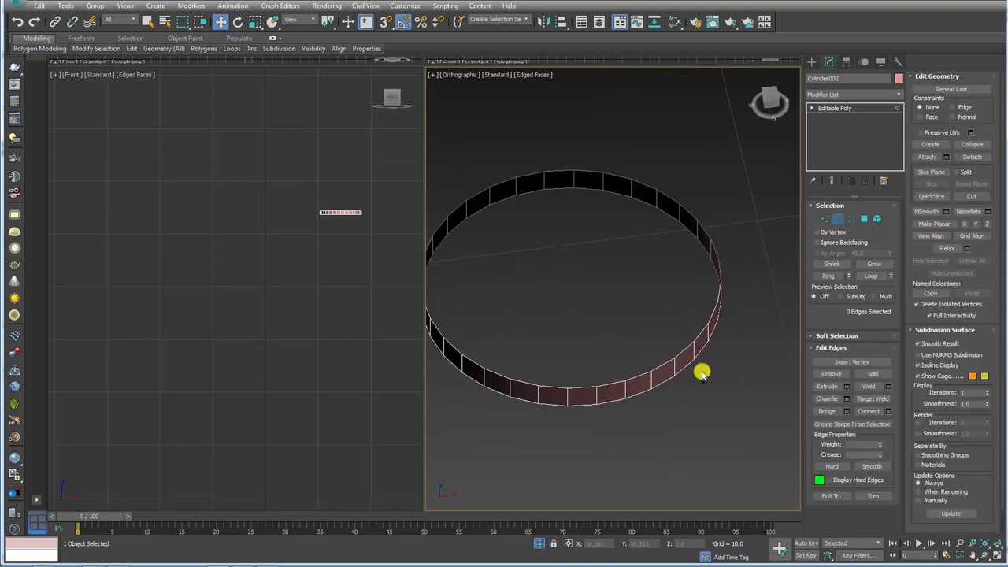
pyautogui.click(626, 389)
pyautogui.keyDown('alt'); pyautogui.moveTo(625, 389); pyautogui.dragTo(642, 407, button='middle'); pyautogui.keyUp('alt')
pyautogui.scroll(5, 642, 406)
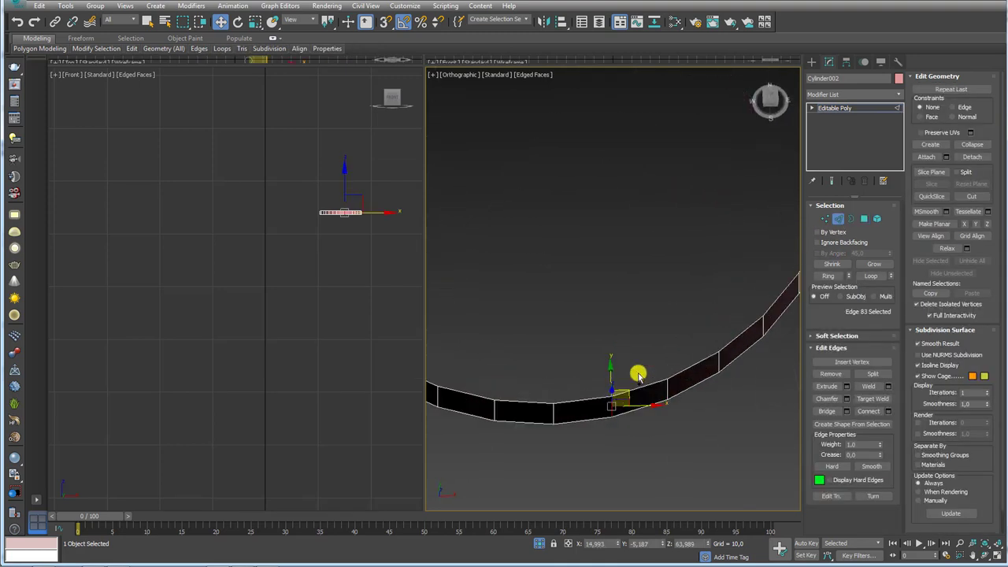
pyautogui.moveTo(665, 405); pyautogui.dragTo(698, 408)
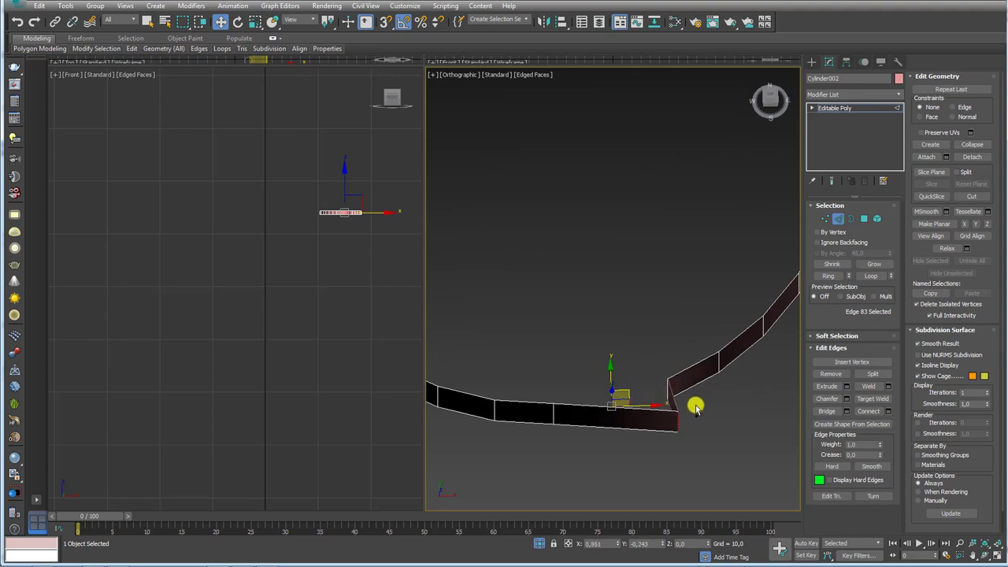
pyautogui.keyDown('alt'); pyautogui.moveTo(696, 409); pyautogui.dragTo(630, 377, button='middle'); pyautogui.keyUp('alt')
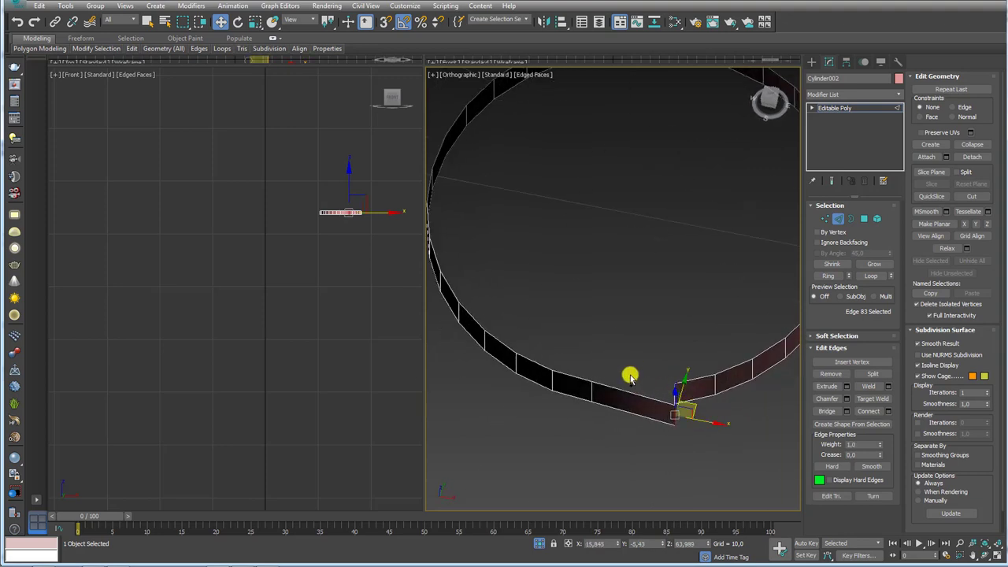
pyautogui.click(634, 406)
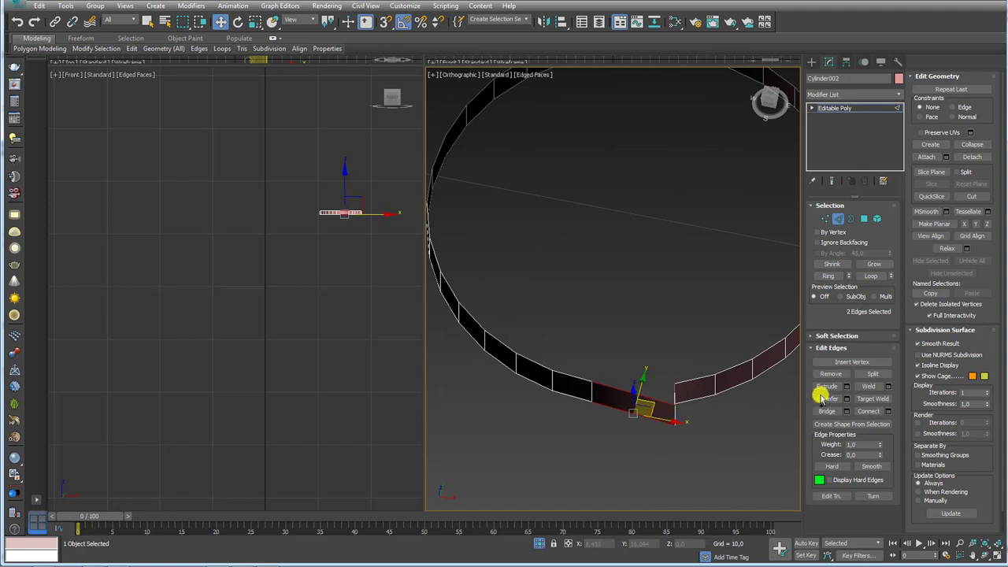
pyautogui.moveTo(652, 400); pyautogui.dragTo(644, 404)
# Connect the pair of notch edges with a new edge.
pyautogui.click(650, 416)
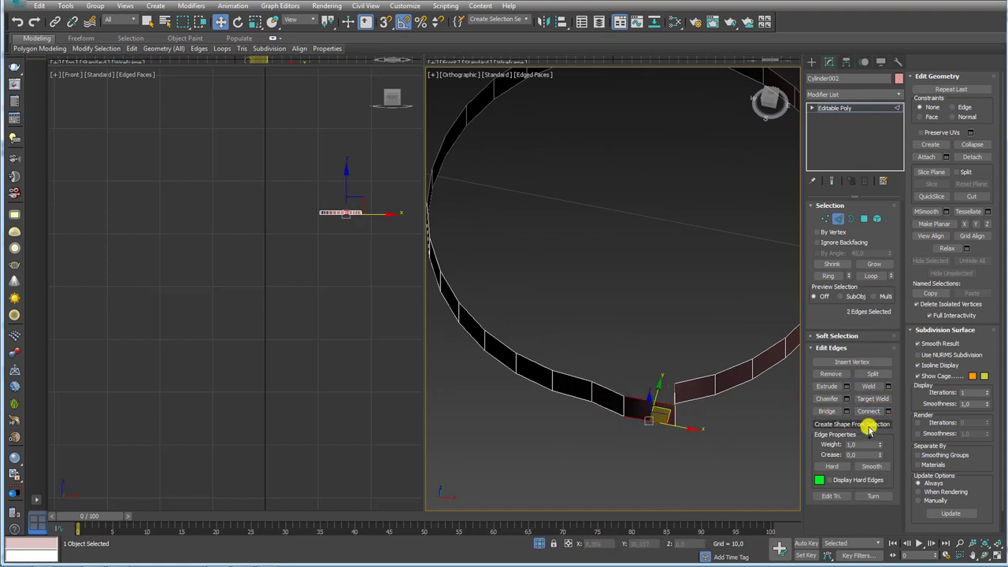
pyautogui.click(870, 411)
pyautogui.moveTo(670, 407); pyautogui.dragTo(671, 408)
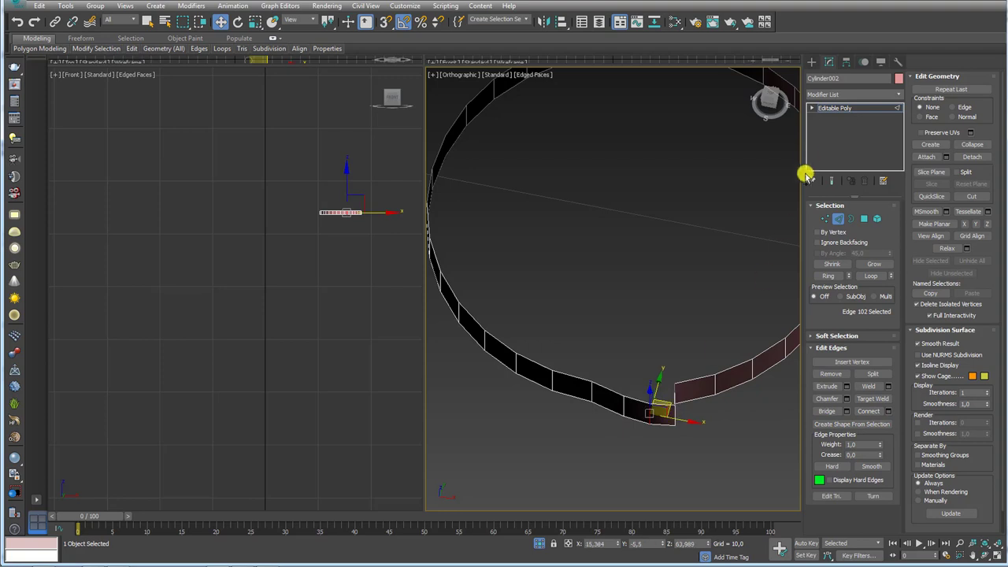
pyautogui.click(840, 108)
# Keep four faces around the notch by inverting the face selection and deleting the rest.
pyautogui.click(864, 218)
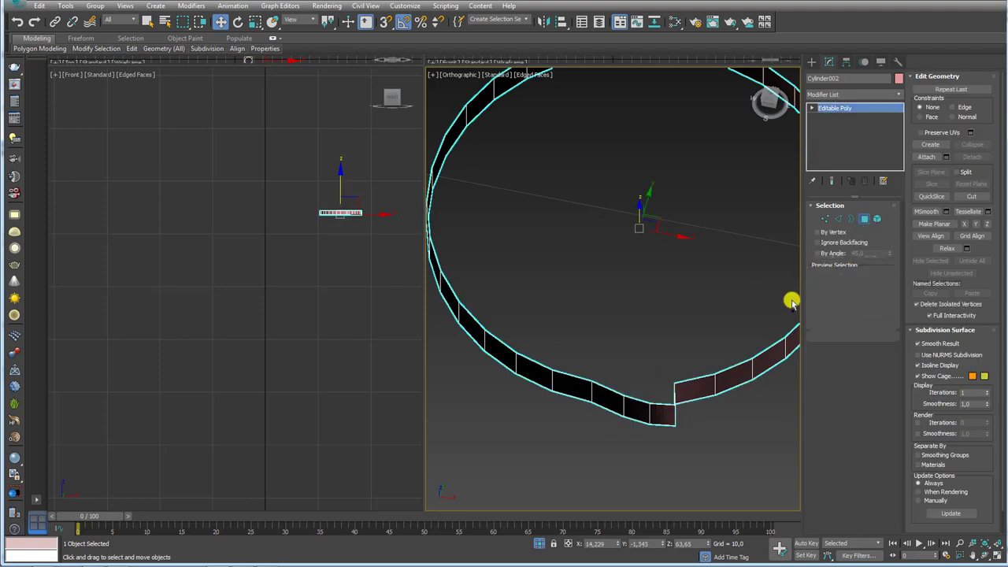
pyautogui.moveTo(613, 356); pyautogui.dragTo(613, 357)
pyautogui.keyDown('alt'); pyautogui.moveTo(649, 386); pyautogui.dragTo(634, 367, button='middle'); pyautogui.keyUp('alt')
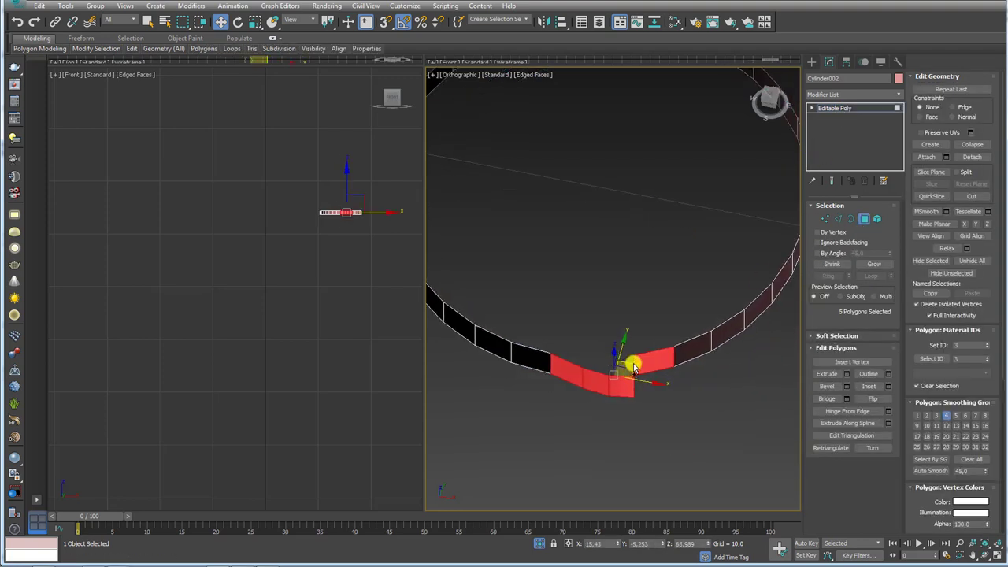
pyautogui.keyDown('alt'); pyautogui.moveTo(654, 328); pyautogui.dragTo(687, 380); pyautogui.keyUp('alt')
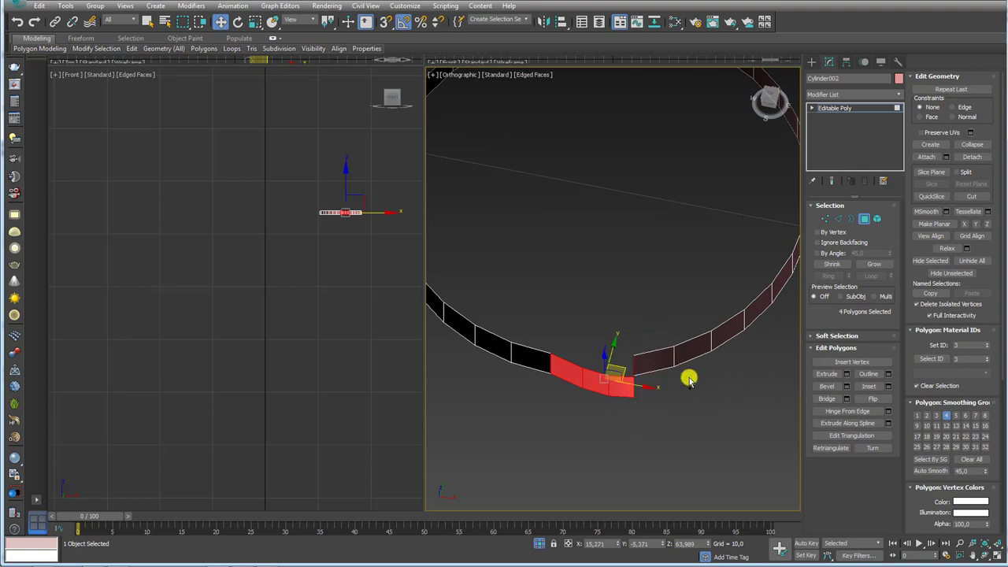
pyautogui.hotkey('ctrl', 'i')
pyautogui.keyDown('alt'); pyautogui.moveTo(712, 397); pyautogui.dragTo(673, 367, button='middle'); pyautogui.keyUp('alt')
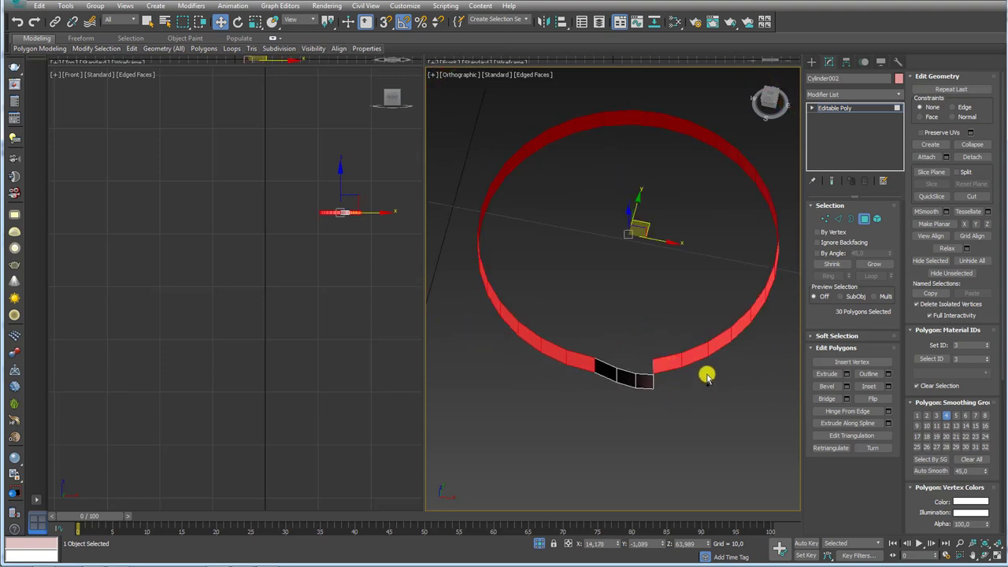
pyautogui.press('Delete')
# Open the Array dialog for the notched piece from the Tools menu.
pyautogui.click(835, 109)
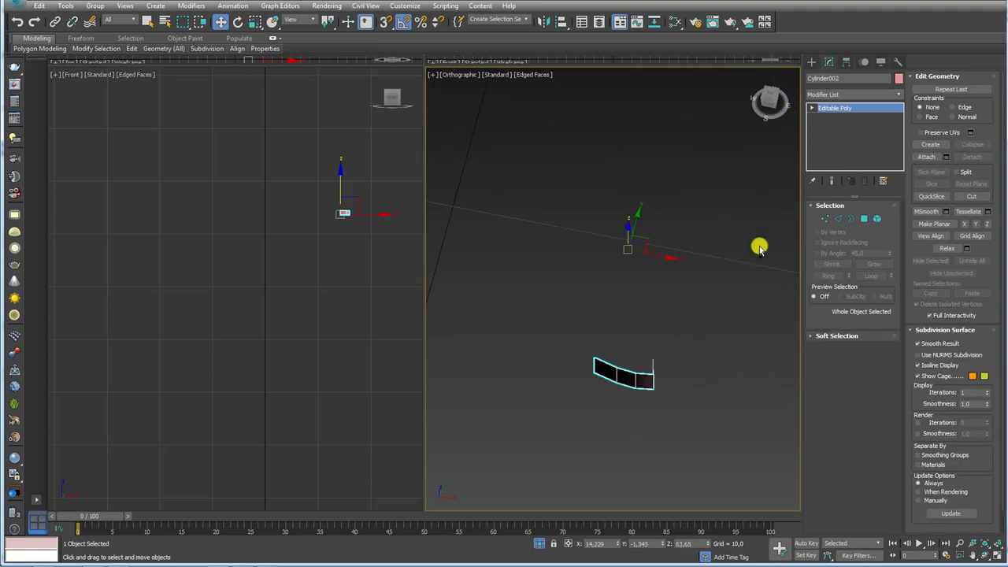
pyautogui.click(66, 6)
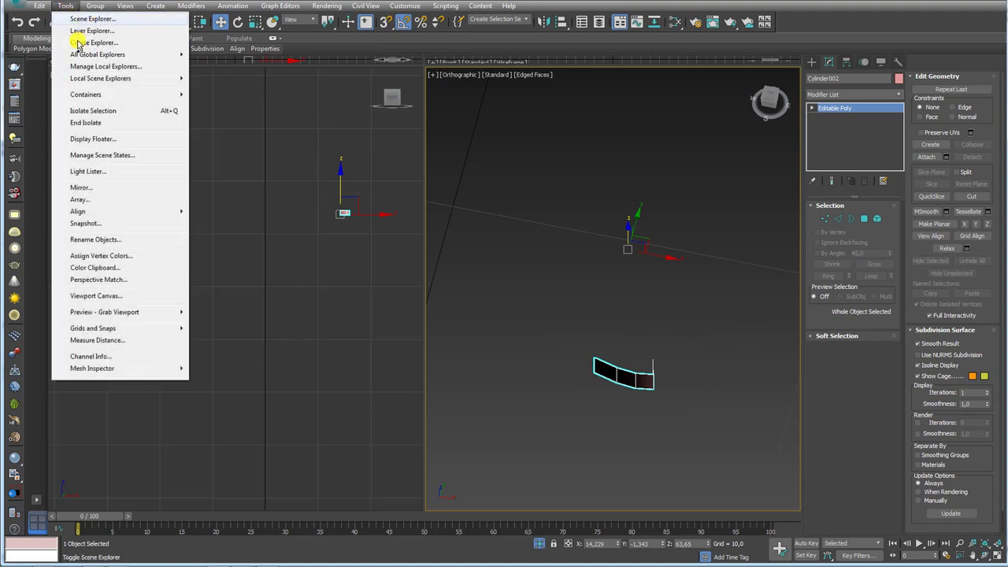
pyautogui.click(86, 200)
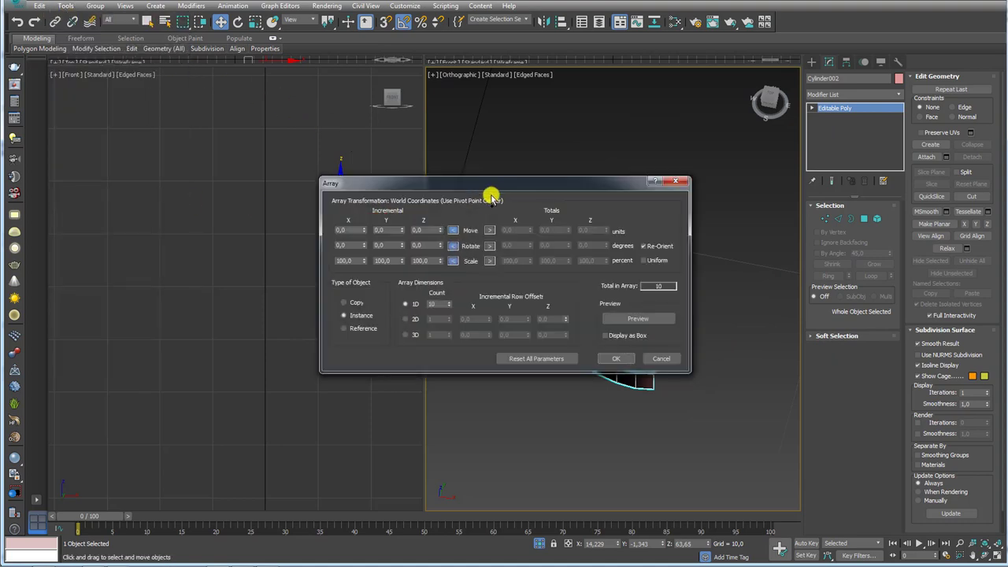
pyautogui.moveTo(469, 178); pyautogui.dragTo(335, 111)
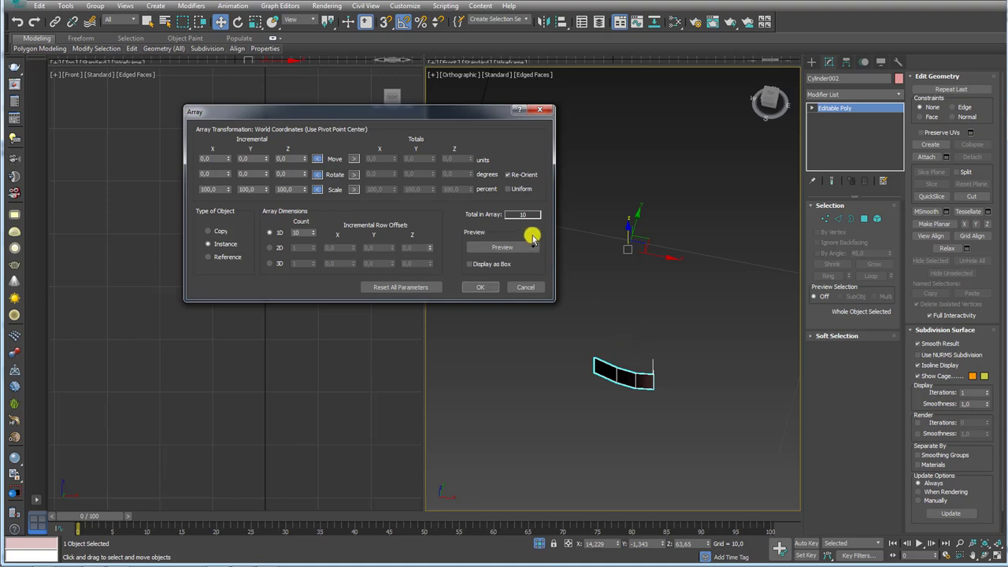
pyautogui.click(500, 249)
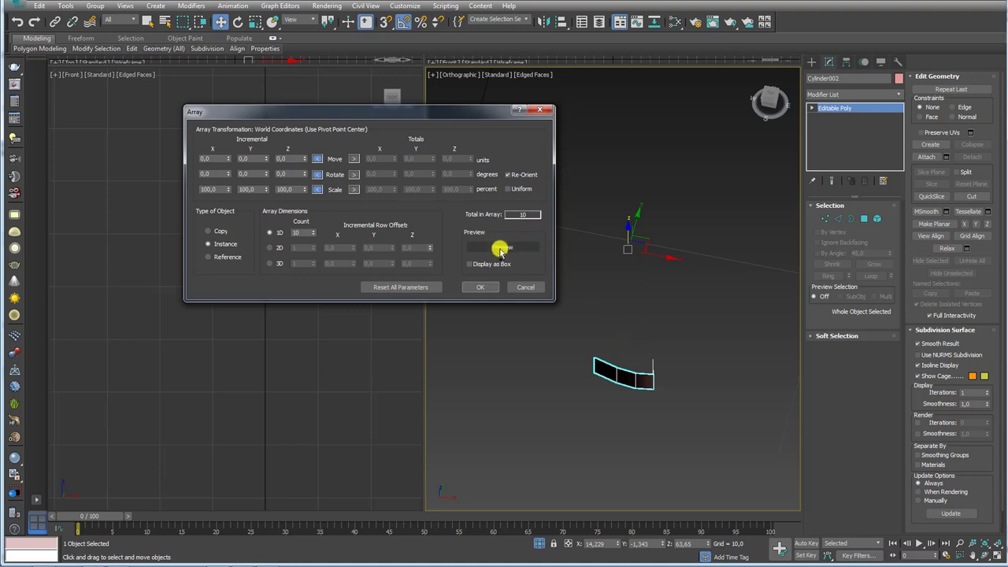
# Array 16 copies with a 360° total Z rotation, then select the original Cylinder002.
pyautogui.click(353, 175)
pyautogui.moveTo(423, 120); pyautogui.dragTo(402, 120)
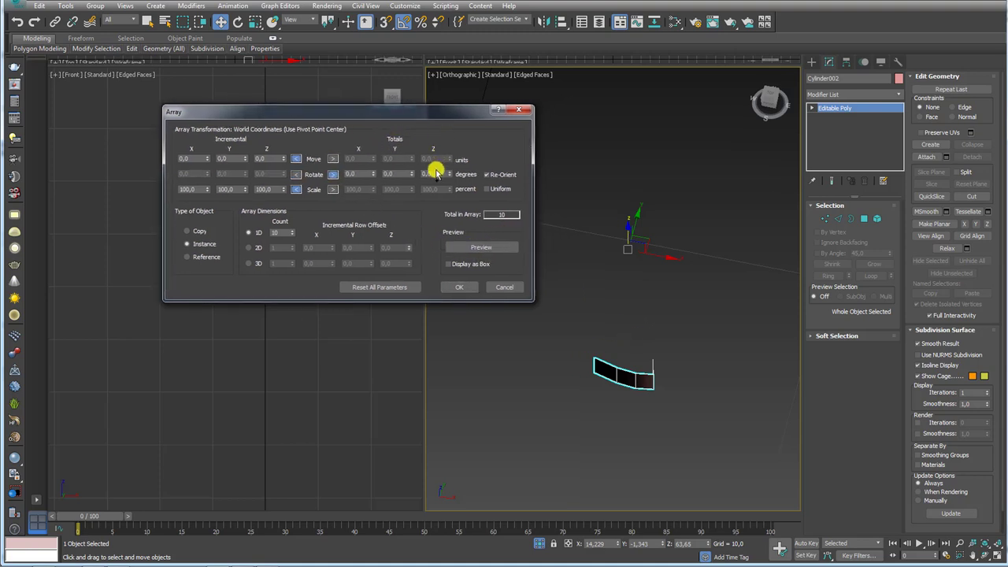
pyautogui.click(437, 174)
pyautogui.write('360')
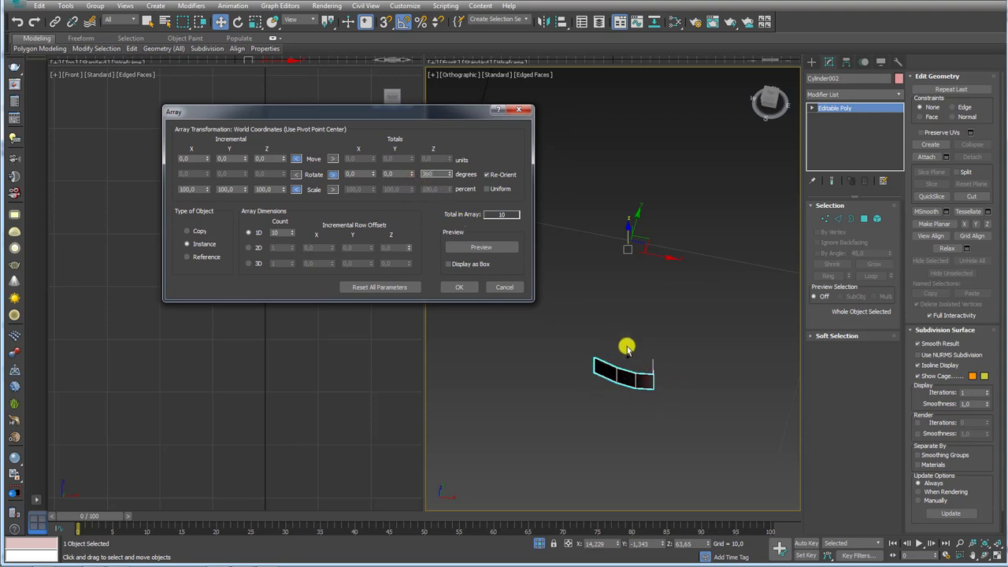
pyautogui.moveTo(347, 112); pyautogui.dragTo(346, 98)
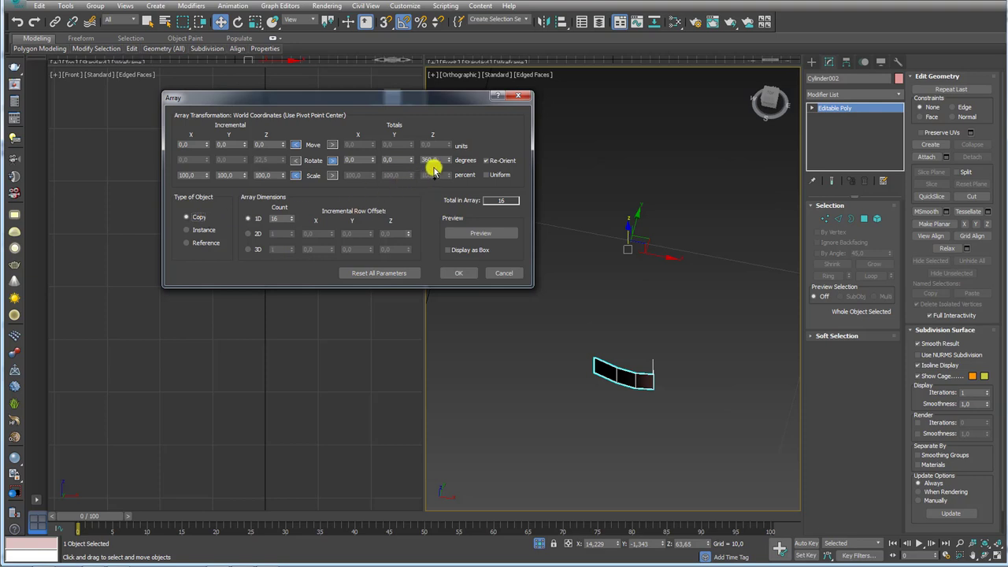
pyautogui.click(474, 232)
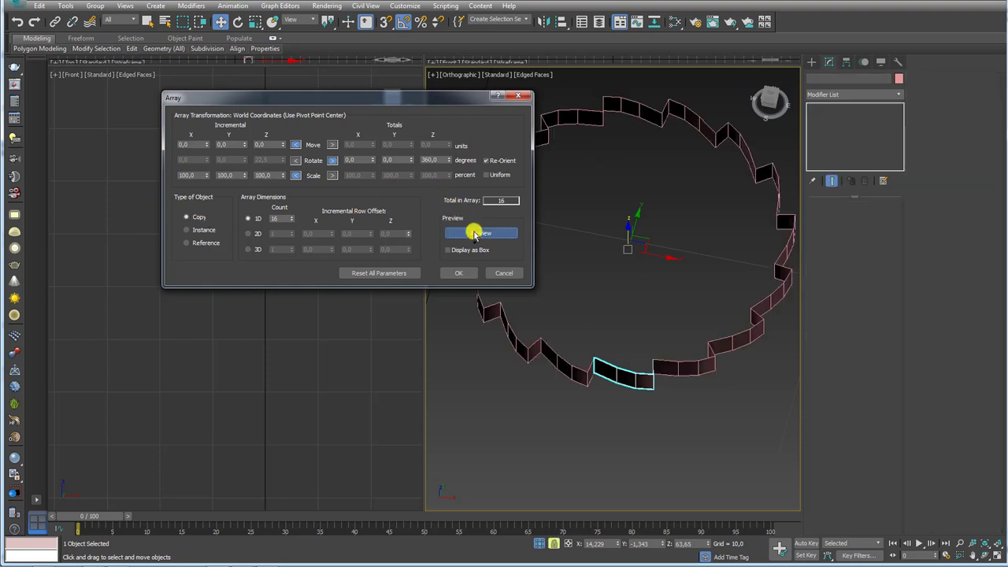
pyautogui.click(465, 274)
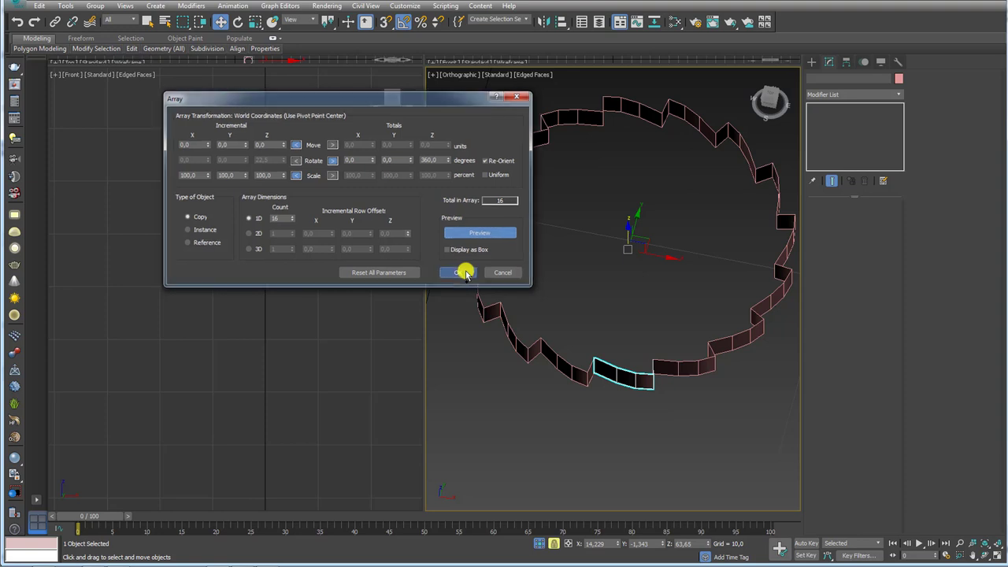
pyautogui.scroll(-5, 626, 371)
pyautogui.click(626, 382)
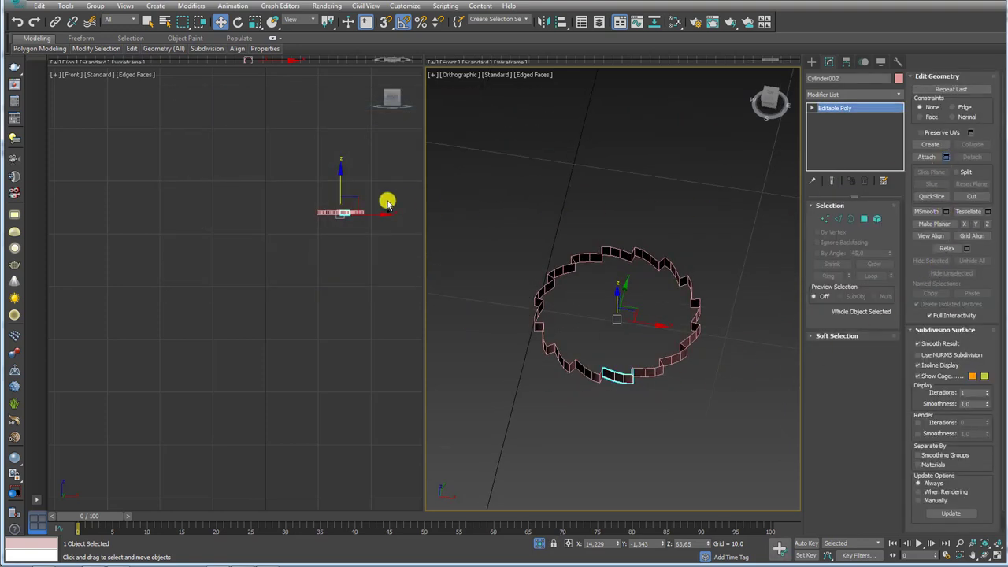
# Attach all 16 ring pieces into one object through the attach list.
pyautogui.press('h')
pyautogui.hotkey('ctrl', 'a')
pyautogui.click(177, 285)
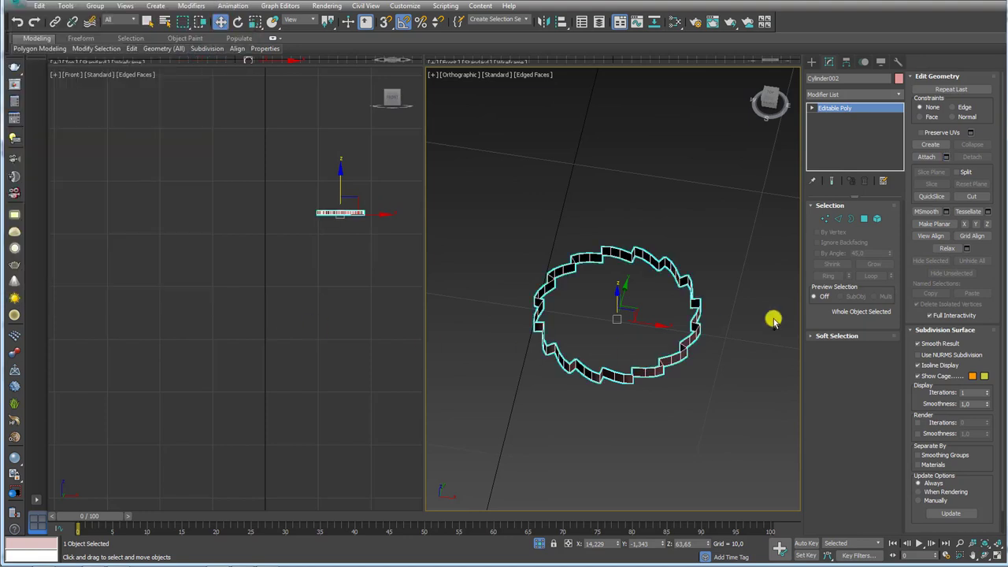
# Select all open borders and Shift-scale them inward into a thick band.
pyautogui.click(825, 219)
pyautogui.moveTo(725, 234); pyautogui.dragTo(413, 513)
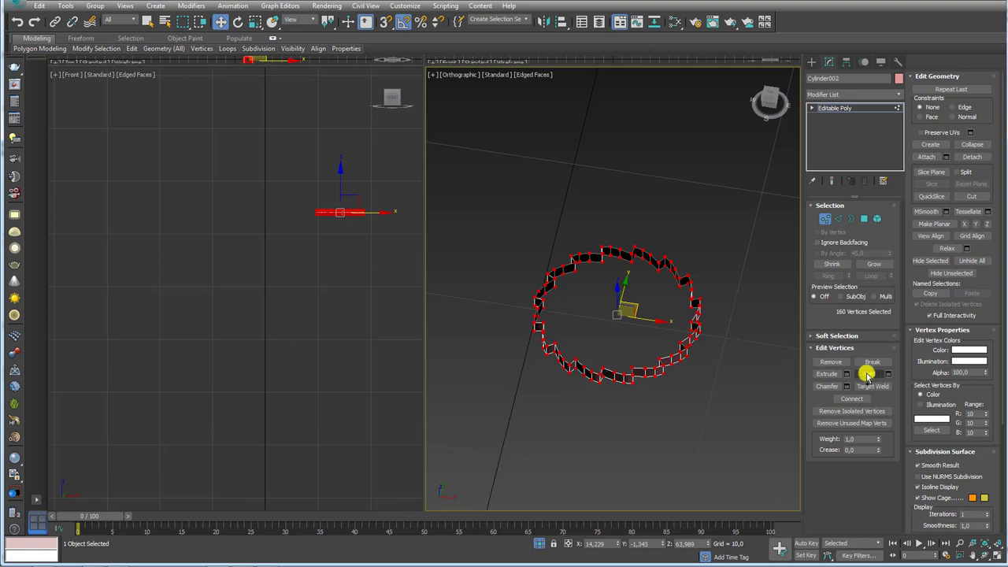
pyautogui.click(851, 219)
pyautogui.moveTo(754, 227); pyautogui.dragTo(473, 465)
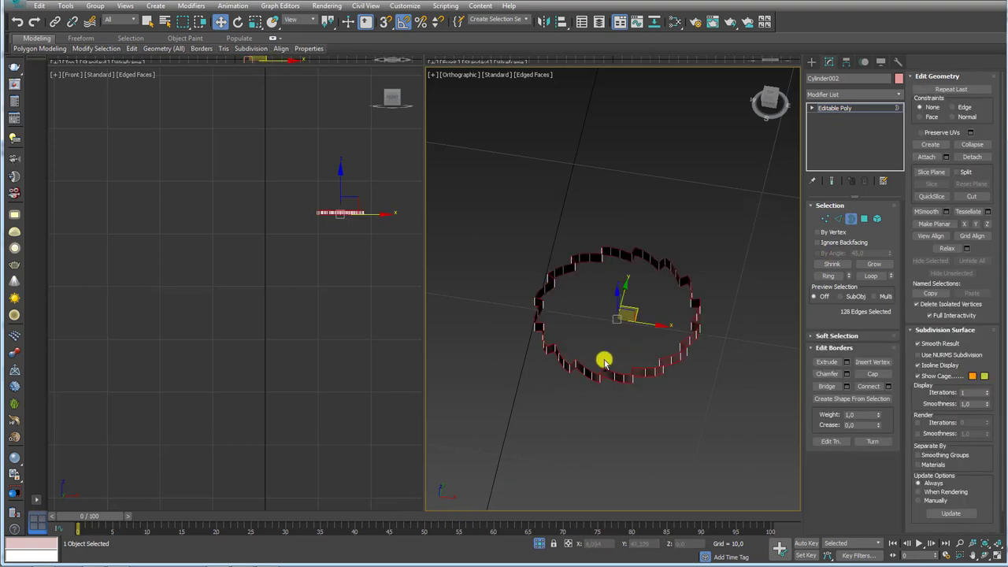
pyautogui.scroll(3, 603, 361)
pyautogui.scroll(3, 646, 340)
pyautogui.press('e')
pyautogui.press('r')
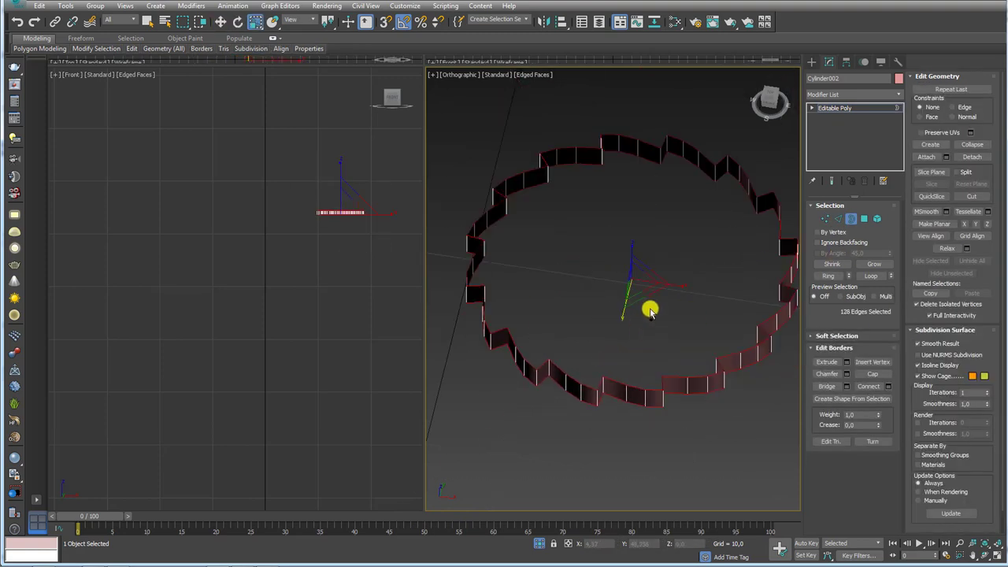
pyautogui.keyDown('shift'); pyautogui.moveTo(650, 295); pyautogui.dragTo(639, 295); pyautogui.keyUp('shift')
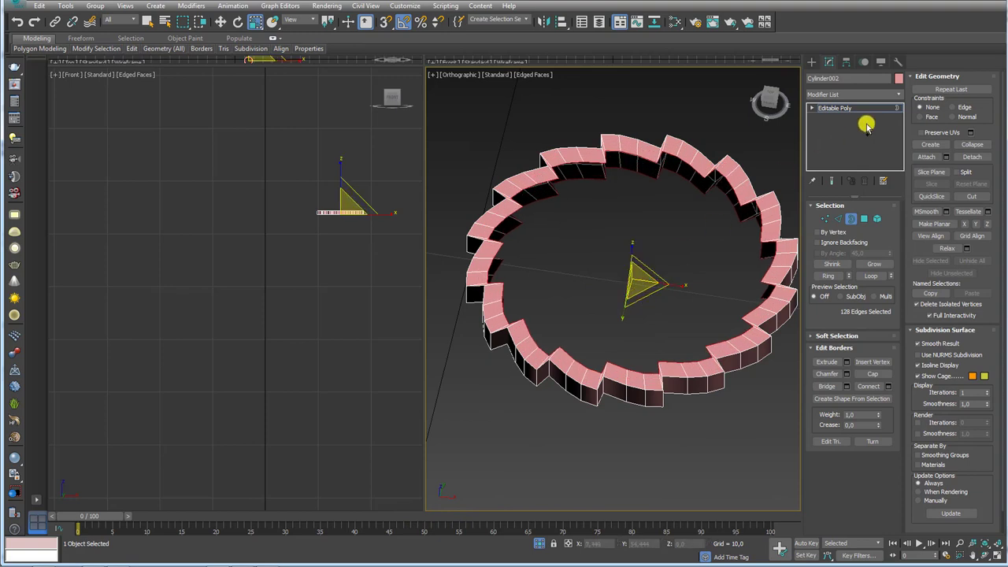
# Round the toothed ring with a Spherify modifier and collapse it to editable poly.
pyautogui.click(899, 97)
pyautogui.moveTo(897, 121); pyautogui.dragTo(893, 499)
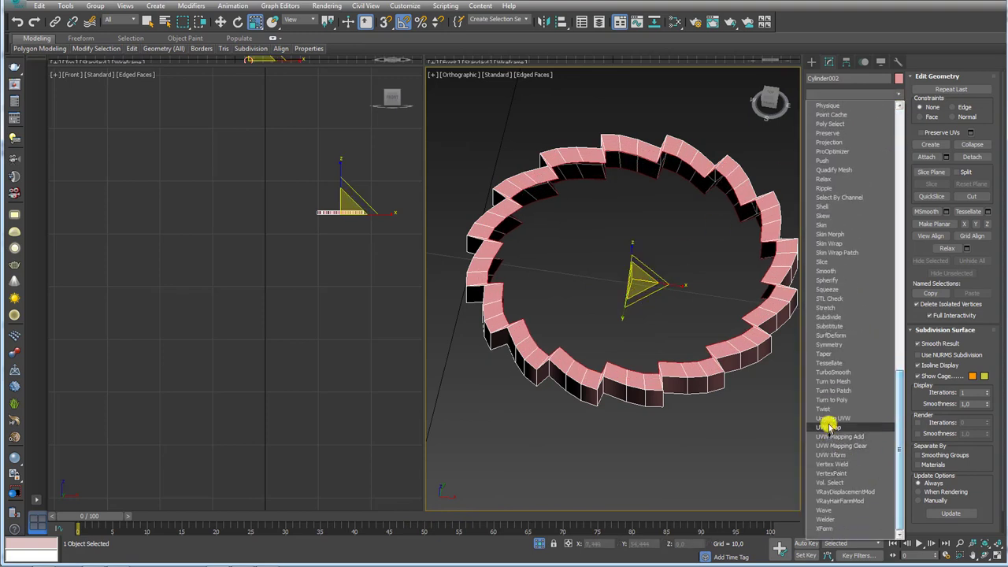
pyautogui.click(828, 280)
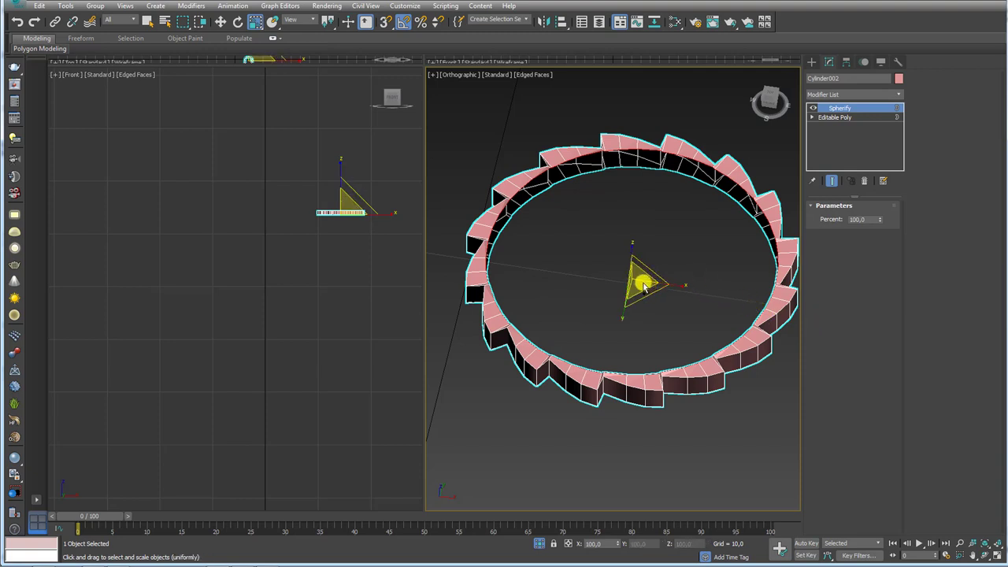
pyautogui.rightClick(668, 230)
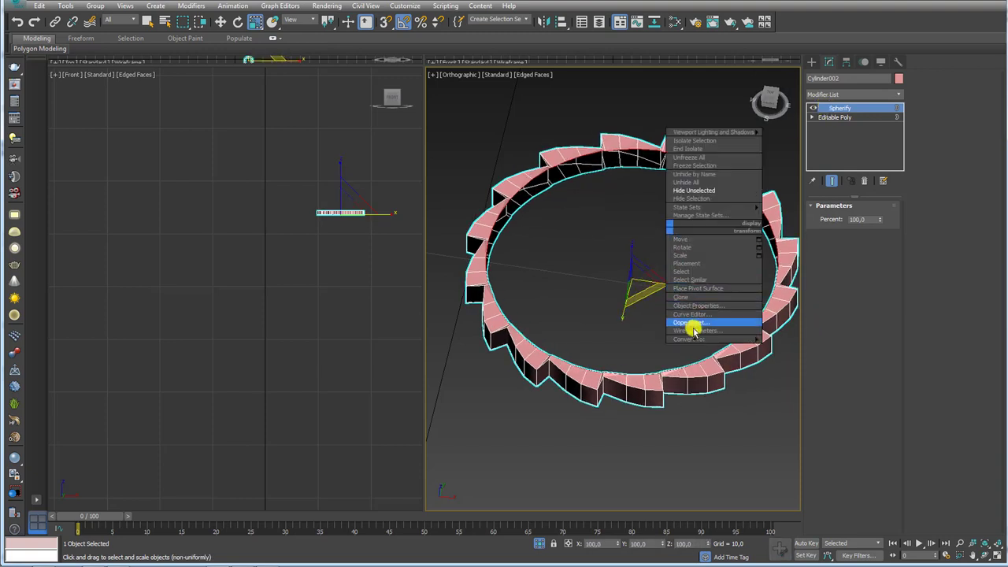
pyautogui.click(788, 344)
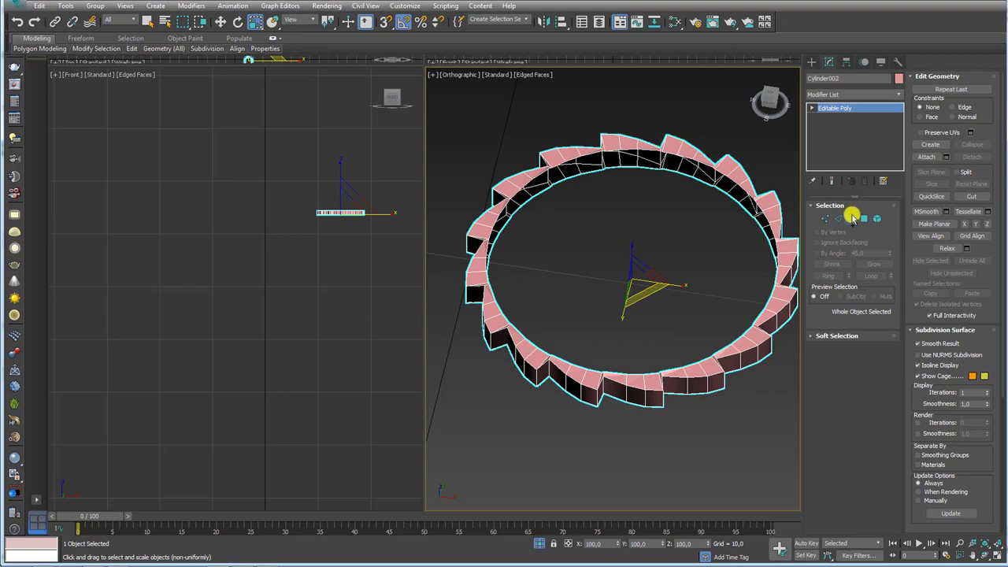
# Bridge the ring's inner open borders to close the gap.
pyautogui.click(852, 218)
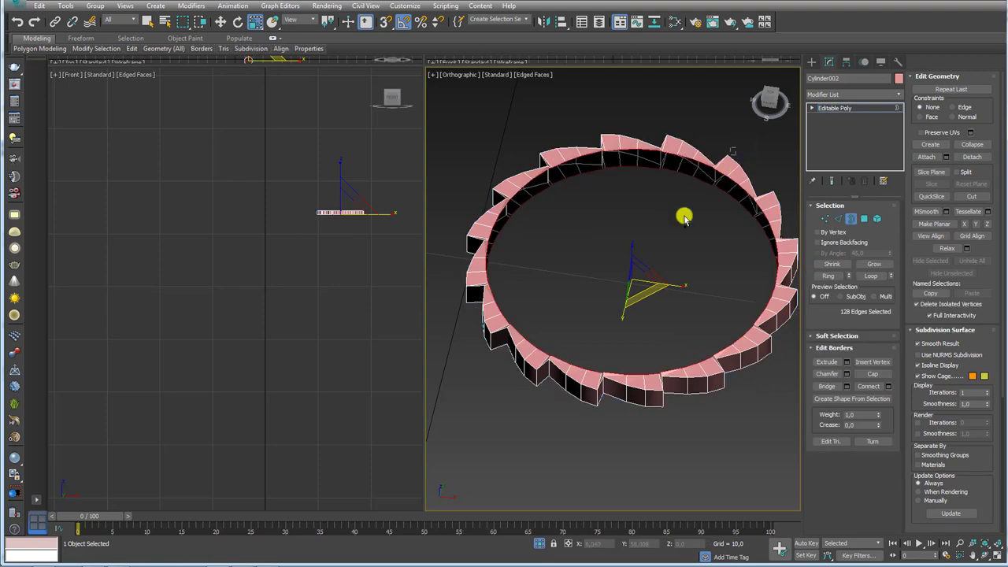
pyautogui.click(825, 387)
pyautogui.click(836, 108)
pyautogui.moveTo(764, 232)
pyautogui.keyDown('alt'); pyautogui.mouseDown(button='middle')
pyautogui.moveTo(677, 423)
pyautogui.moveTo(682, 356)
pyautogui.moveTo(573, 526)
pyautogui.mouseUp(button='middle'); pyautogui.keyUp('alt')
# Unhide the jerrycan and cap, then scale the toothed ring to 95%.
pyautogui.click(541, 545)
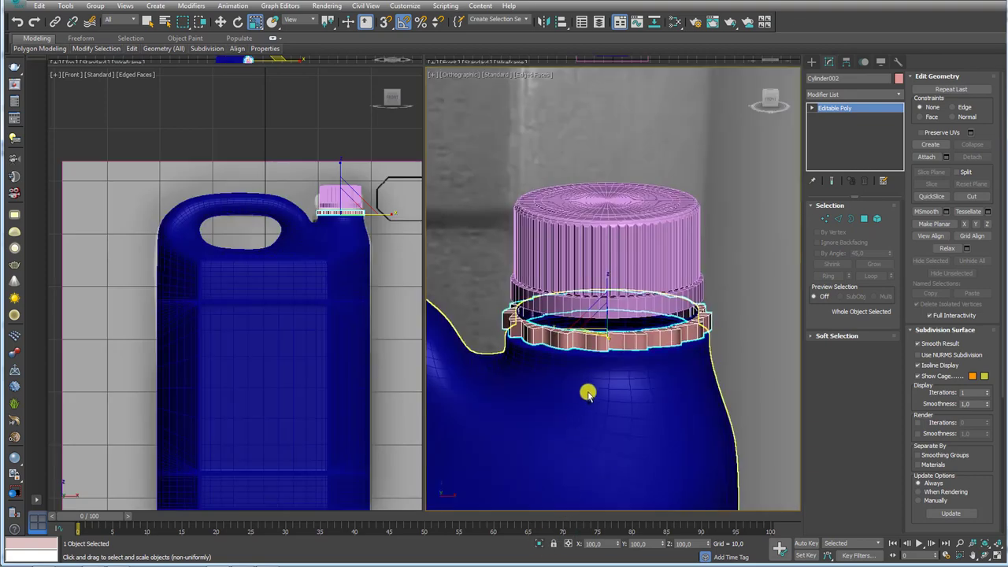
pyautogui.keyDown('alt'); pyautogui.moveTo(587, 389); pyautogui.dragTo(623, 317, button='middle'); pyautogui.keyUp('alt')
pyautogui.scroll(3, 623, 318)
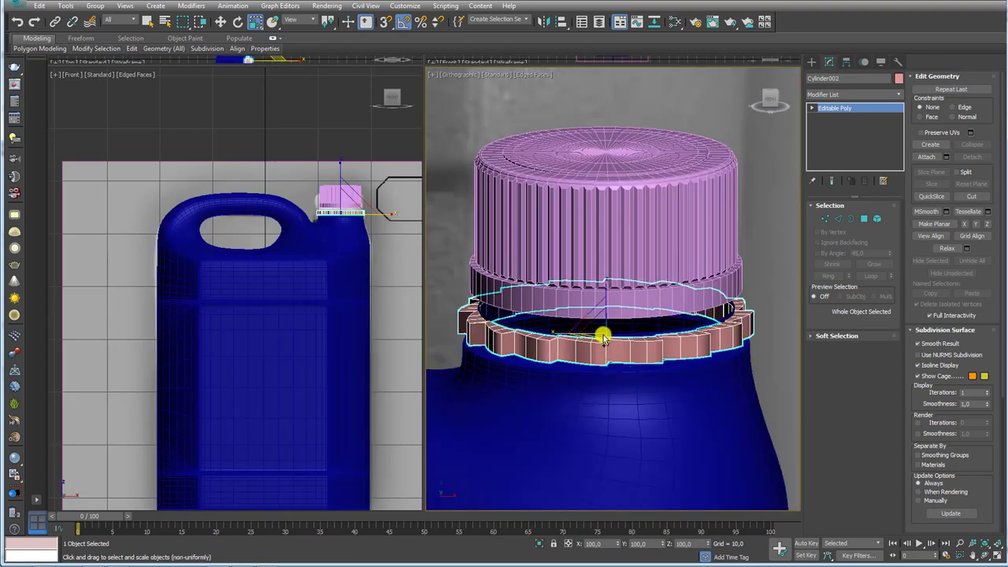
pyautogui.moveTo(596, 329); pyautogui.dragTo(591, 334)
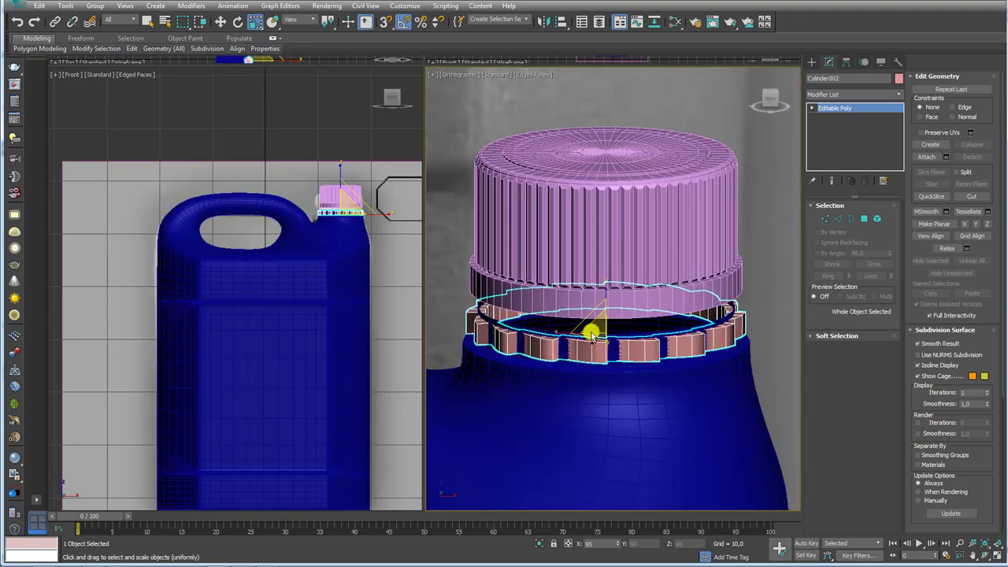
# Give the ring and bottle body a dark blue object colour.
pyautogui.keyDown('ctrl'); pyautogui.click(644, 391); pyautogui.keyUp('ctrl')
pyautogui.click(900, 79)
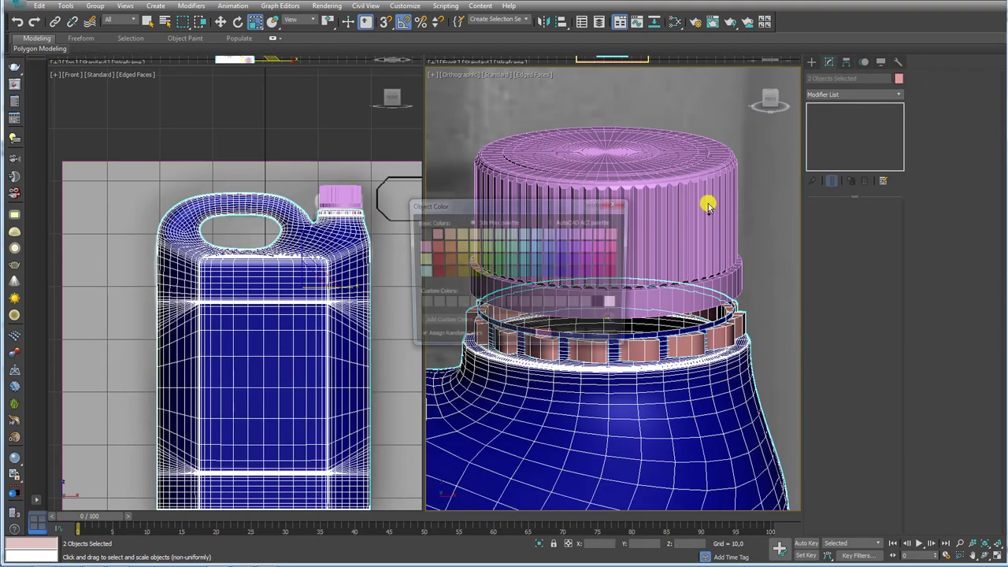
pyautogui.click(570, 341)
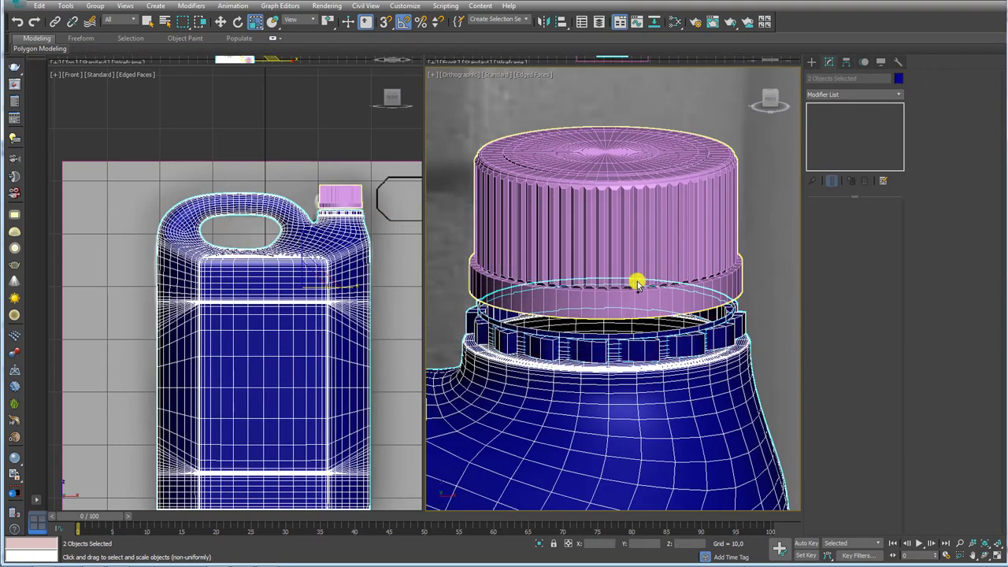
pyautogui.click(635, 285)
# Raise the cap slightly above the toothed ring.
pyautogui.press('w')
pyautogui.moveTo(605, 260); pyautogui.dragTo(605, 250)
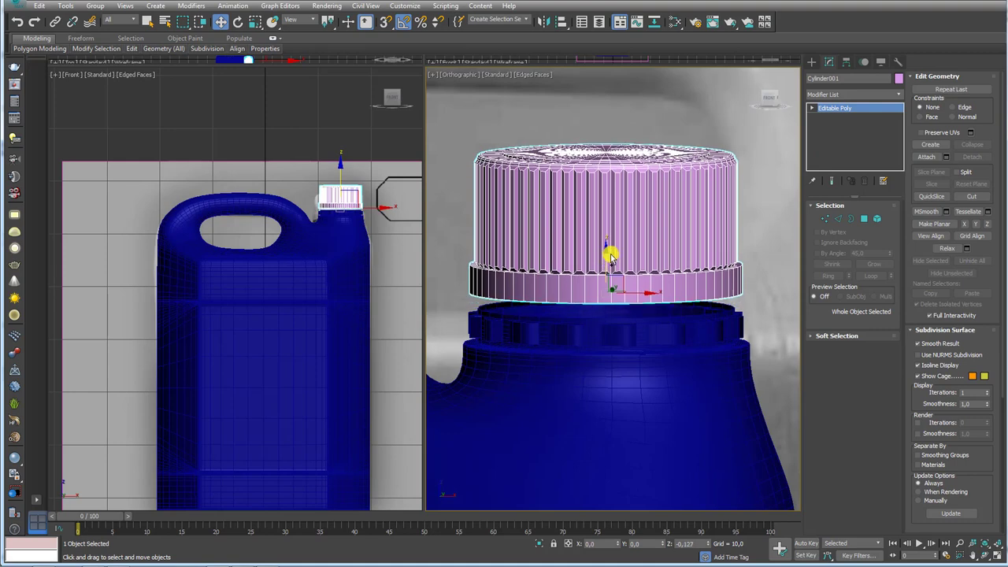
pyautogui.click(601, 308)
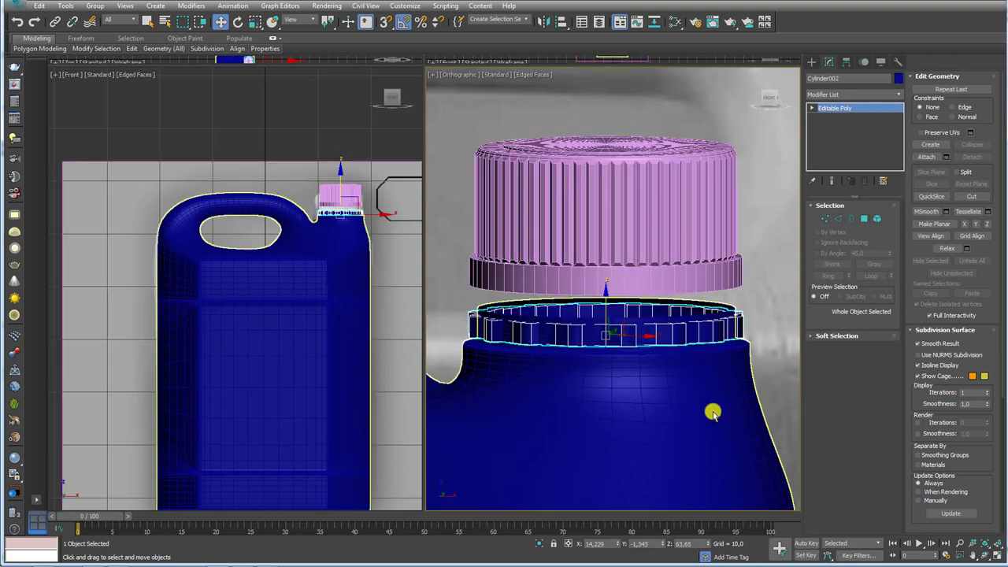
# Pull Box001's neck border up in Edit Poly to meet the cap.
pyautogui.click(648, 412)
pyautogui.click(839, 118)
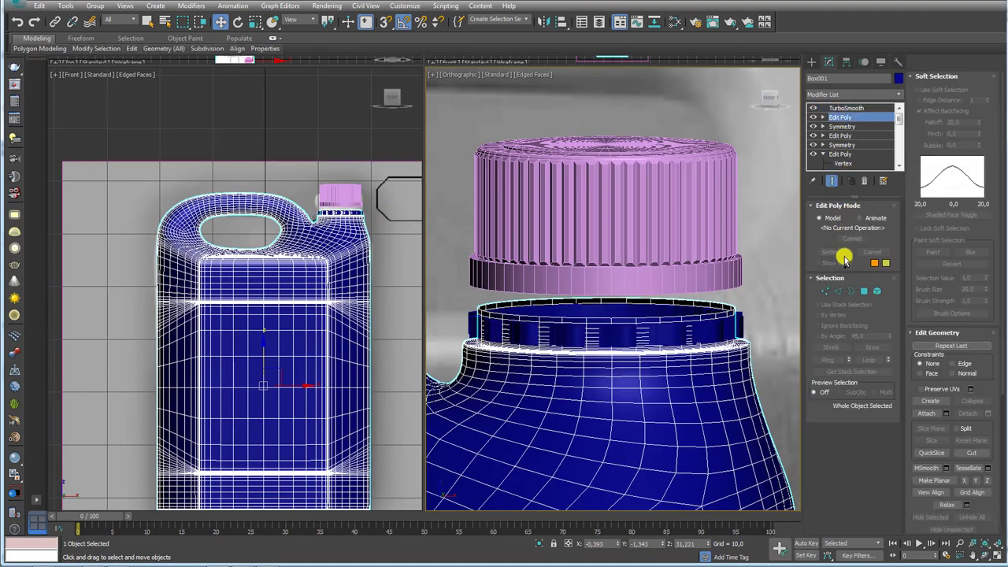
pyautogui.press('3')
pyautogui.moveTo(607, 282); pyautogui.dragTo(607, 250)
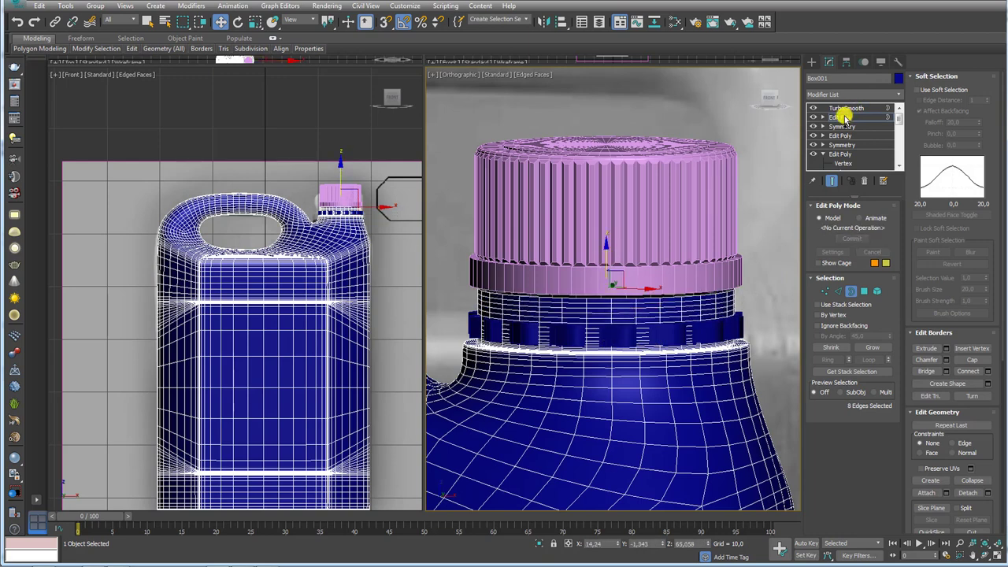
# Inspect the cap from a low side view, selecting its top vertices.
pyautogui.click(679, 209)
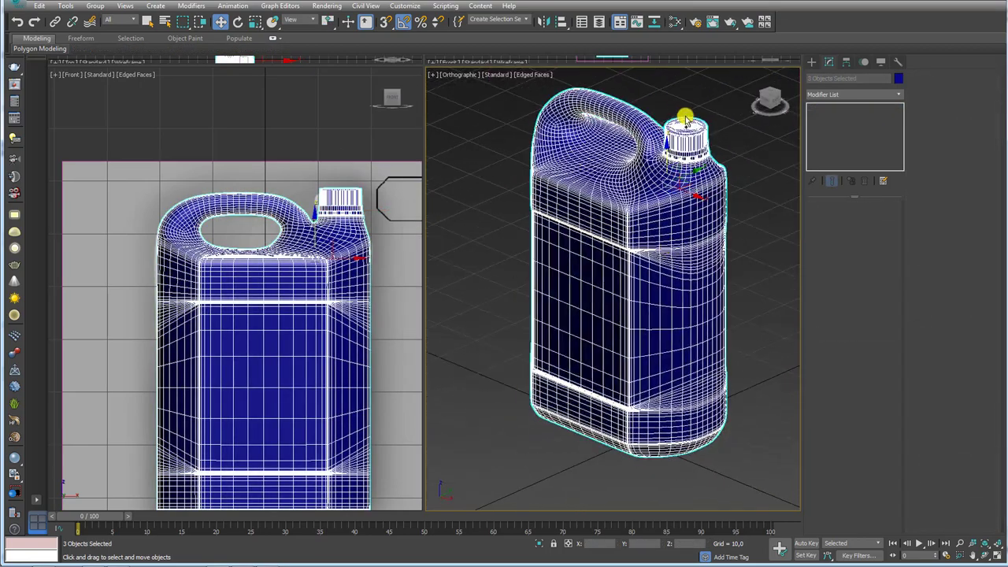
pyautogui.scroll(4, 706, 140)
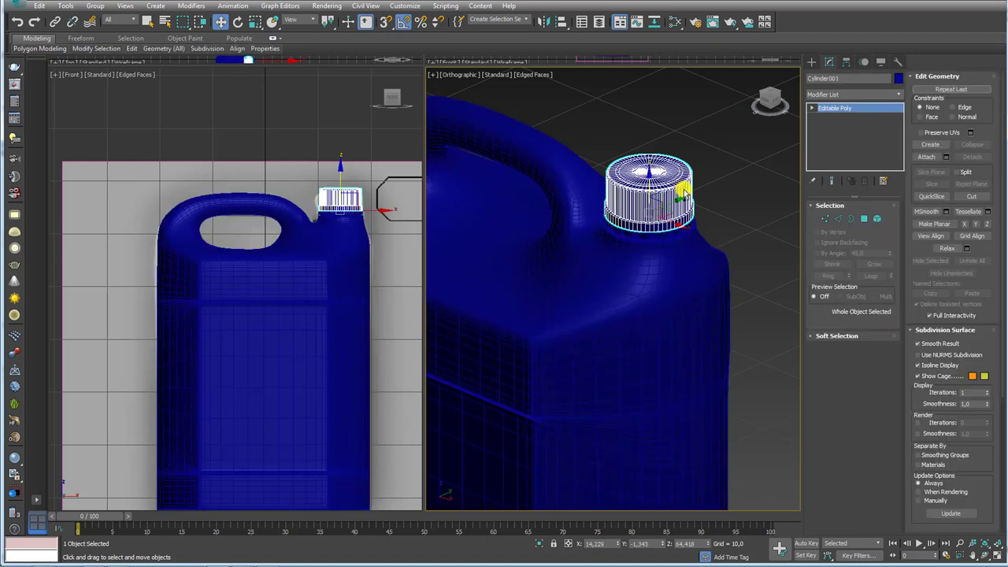
pyautogui.keyDown('alt'); pyautogui.moveTo(648, 200); pyautogui.dragTo(616, 155, button='middle'); pyautogui.keyUp('alt')
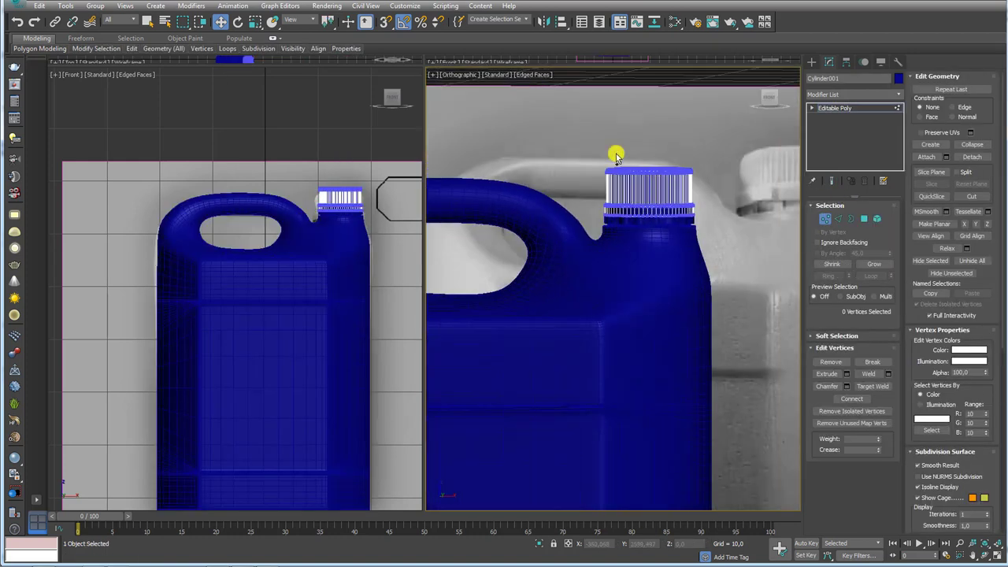
pyautogui.moveTo(666, 177); pyautogui.dragTo(718, 177)
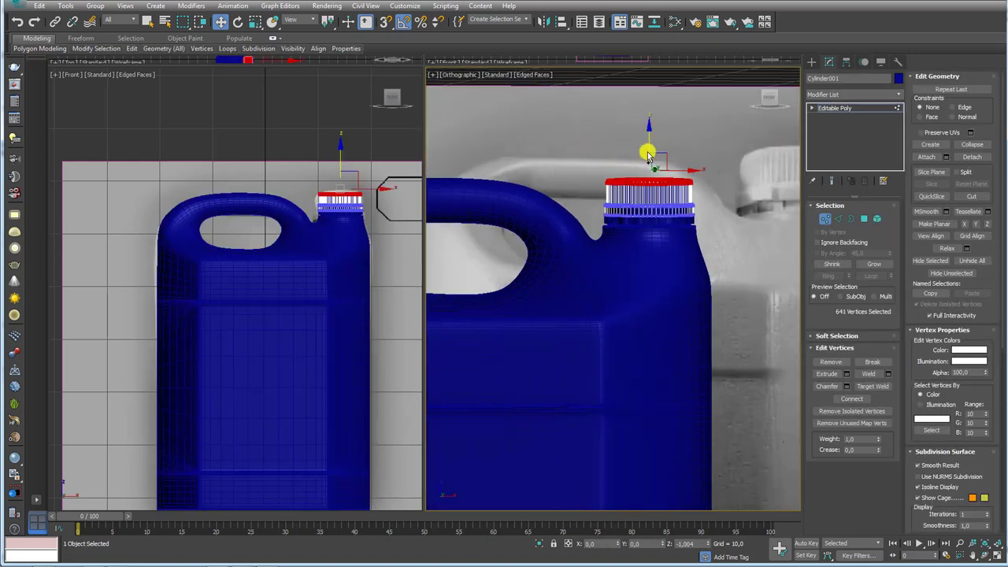
pyautogui.click(835, 108)
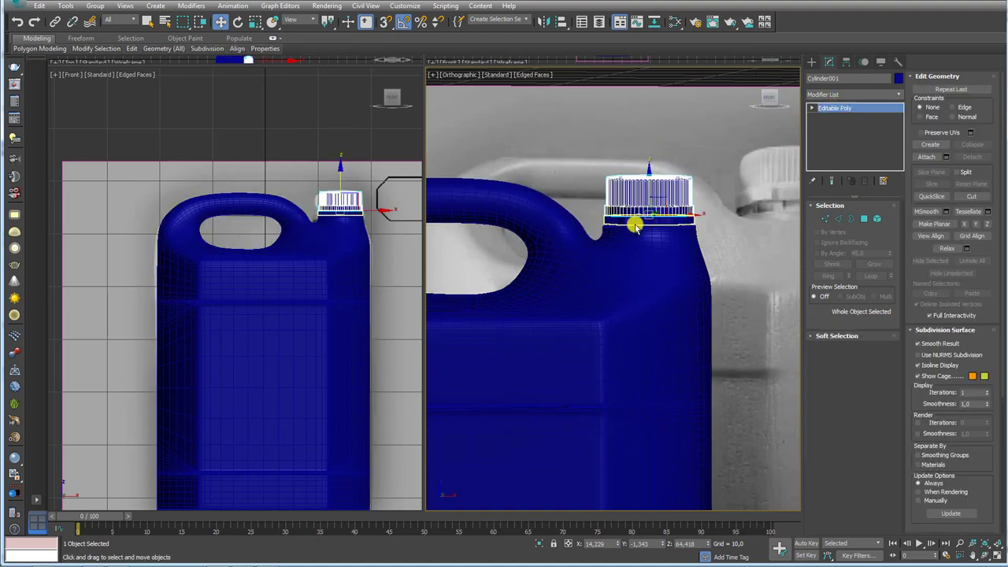
# Show the close-up in Default Shading without edge lines (F4).
pyautogui.scroll(6, 644, 211)
pyautogui.scroll(-4, 670, 199)
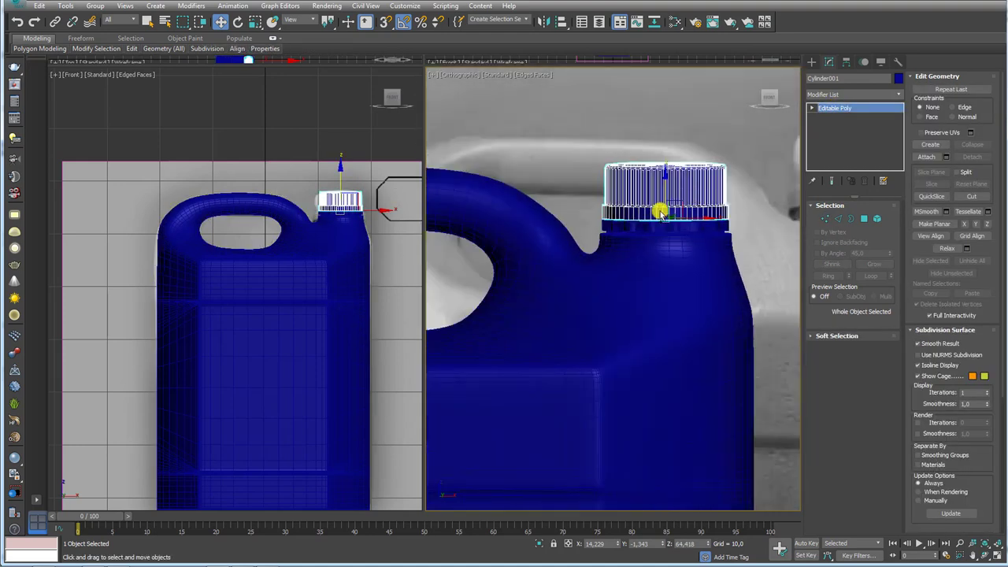
pyautogui.keyDown('alt'); pyautogui.moveTo(645, 264); pyautogui.dragTo(651, 266, button='middle'); pyautogui.keyUp('alt')
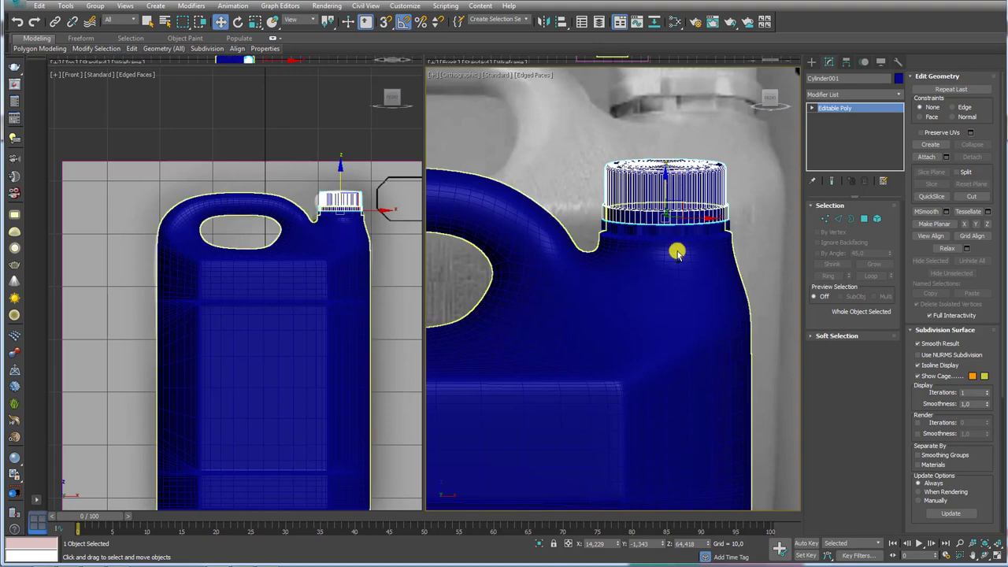
pyautogui.press('F4')
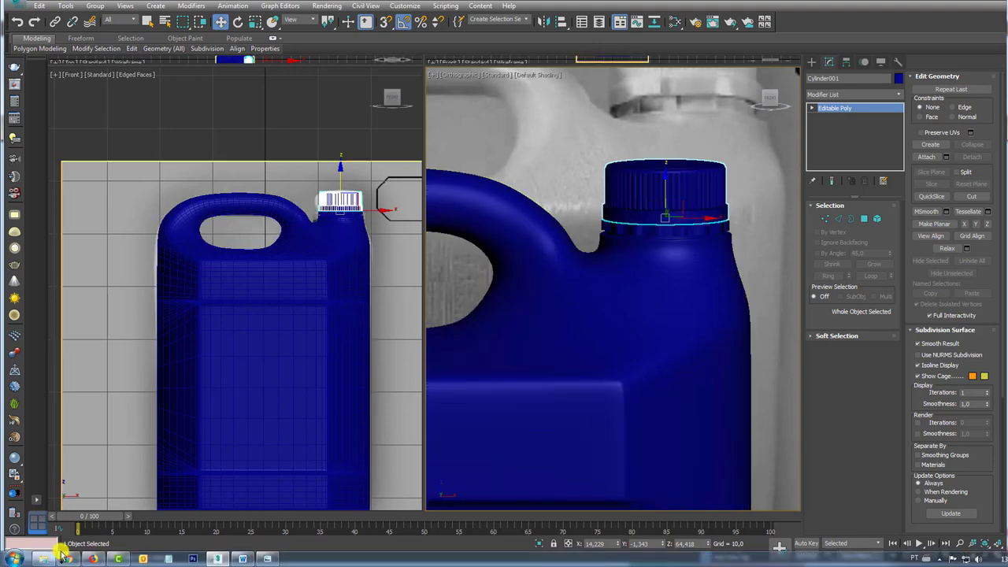
pyautogui.click(69, 563)
# Annotate the 'rosca' search term and the Modelar Objetos Helicoidais tutorial with its helix thumbnail.
pyautogui.scroll(-1, 169, 333)
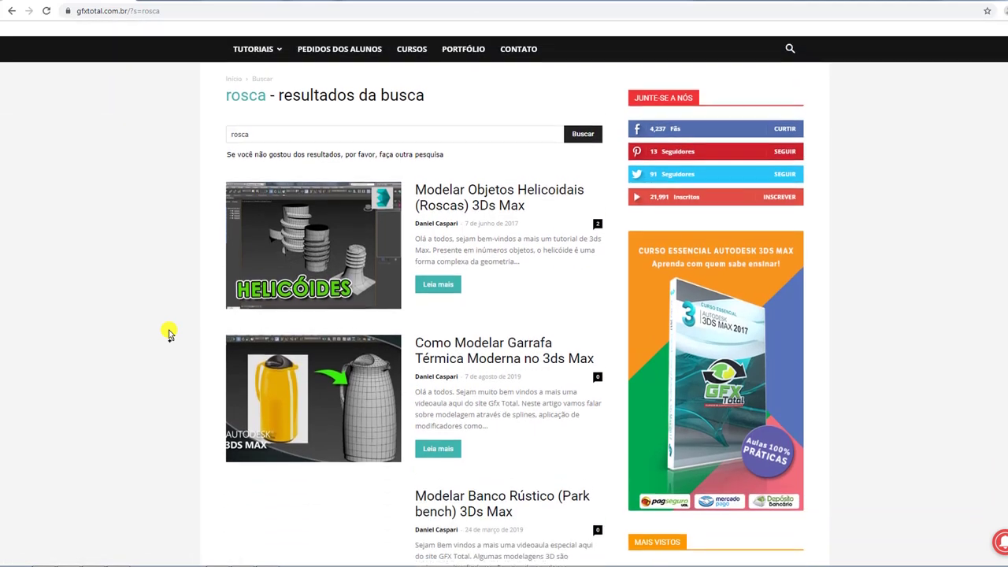
pyautogui.scroll(1, 229, 268)
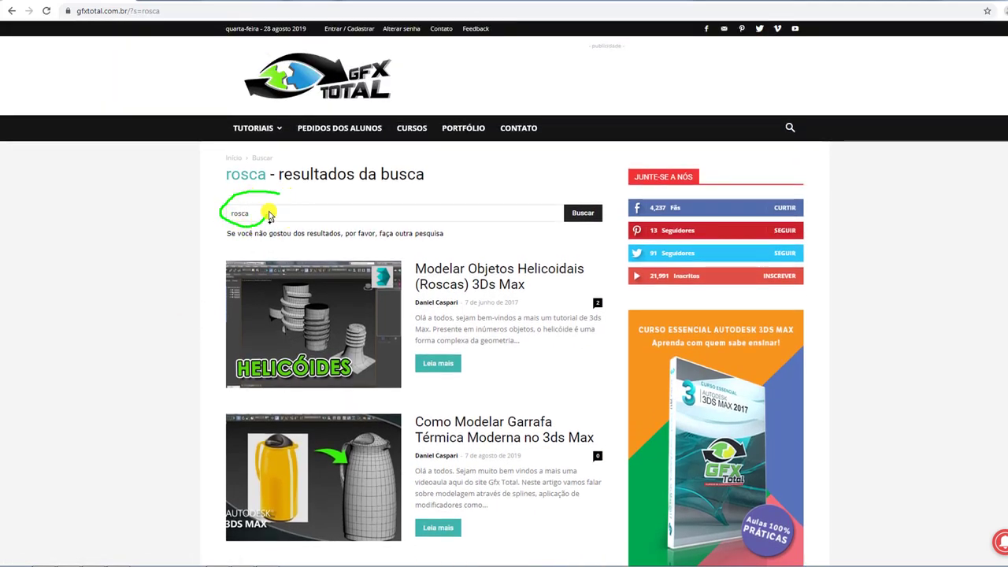
pyautogui.moveTo(222, 184)
pyautogui.mouseDown()
pyautogui.moveTo(270, 176)
pyautogui.moveTo(252, 164)
pyautogui.mouseUp()
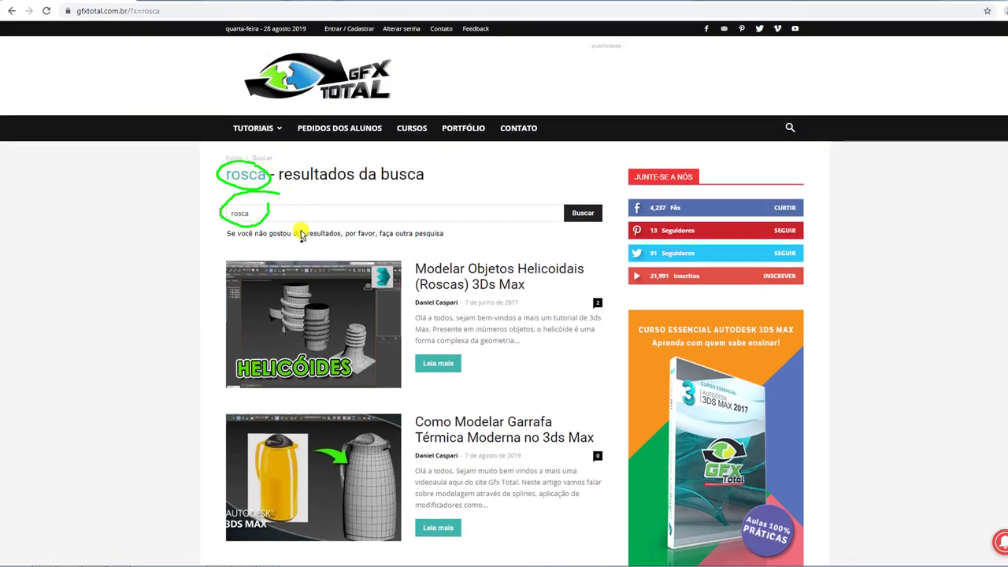
pyautogui.moveTo(497, 249); pyautogui.dragTo(481, 252)
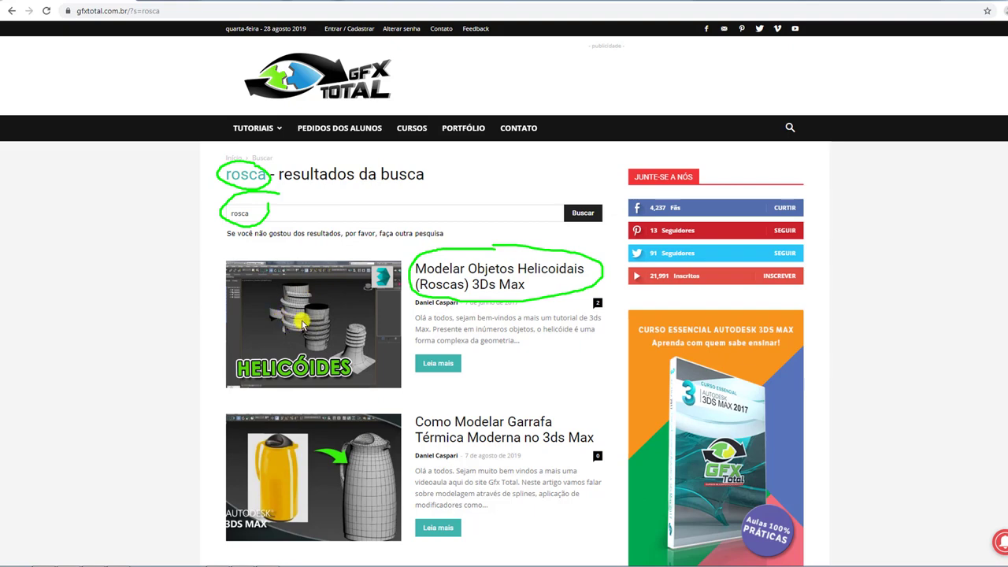
pyautogui.moveTo(306, 313); pyautogui.dragTo(328, 327)
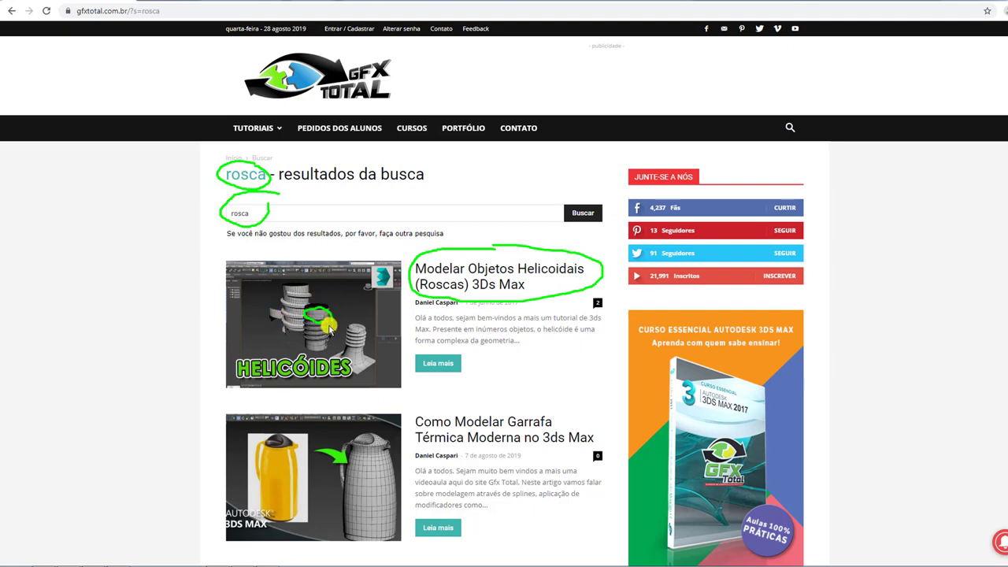
# Clear the annotations and orbit out to view the whole jerrycan in 3ds Max.
pyautogui.press('Escape')
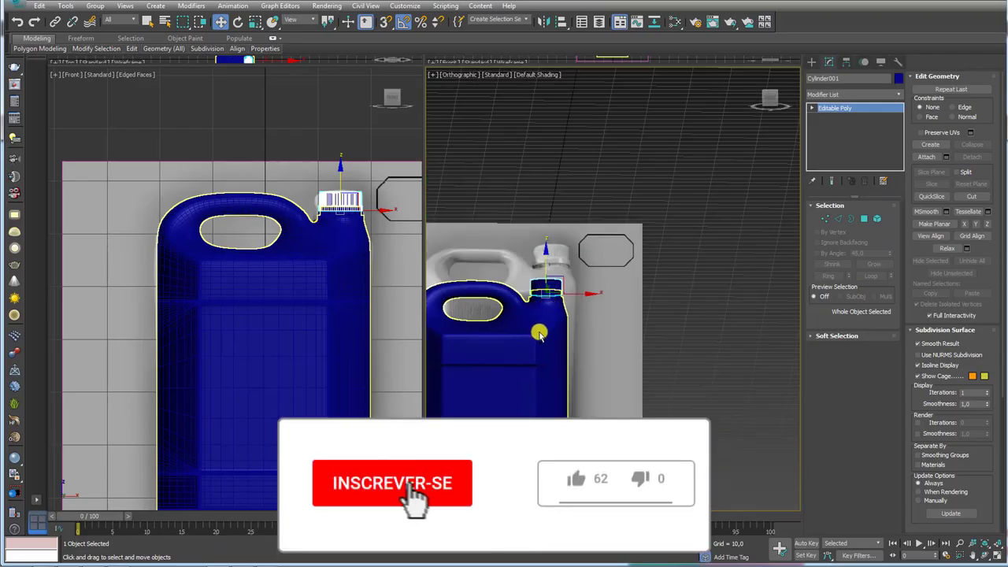
pyautogui.scroll(-3, 670, 210)
pyautogui.keyDown('alt'); pyautogui.moveTo(671, 210); pyautogui.dragTo(738, 368, button='middle'); pyautogui.keyUp('alt')
# Select all three jerrycan parts and set their object colour to black.
pyautogui.moveTo(738, 367); pyautogui.dragTo(605, 145)
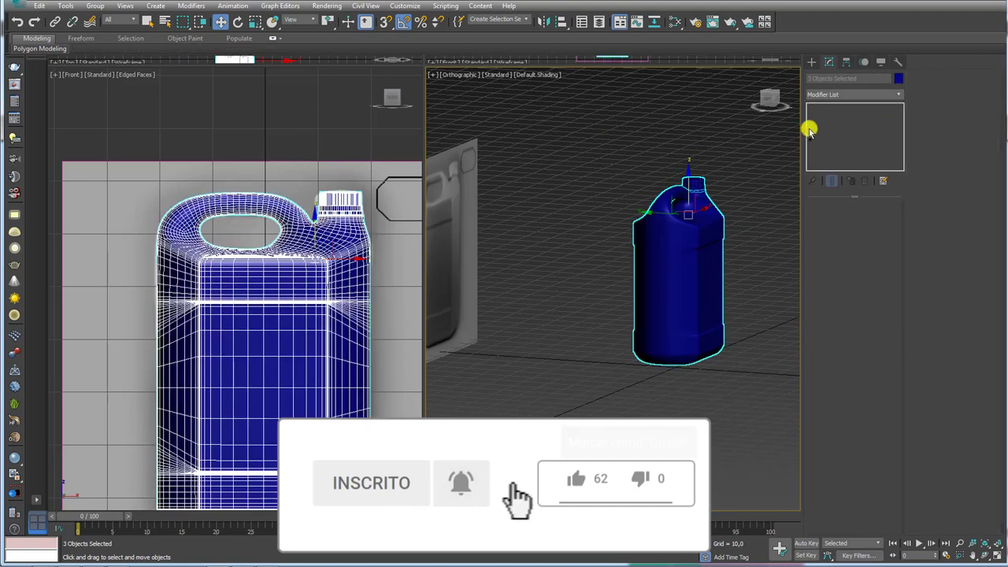
pyautogui.click(898, 80)
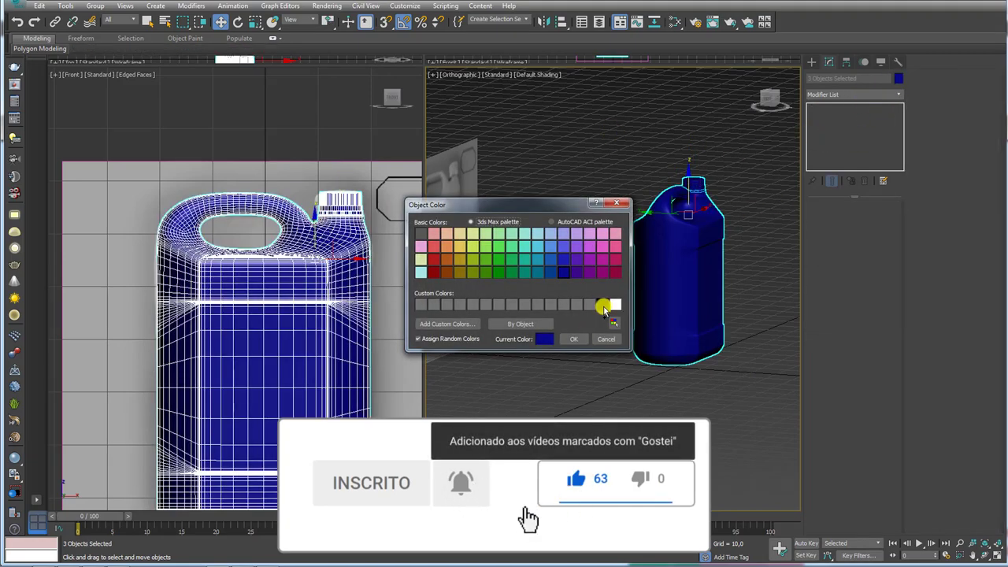
pyautogui.click(579, 340)
pyautogui.scroll(5, 728, 289)
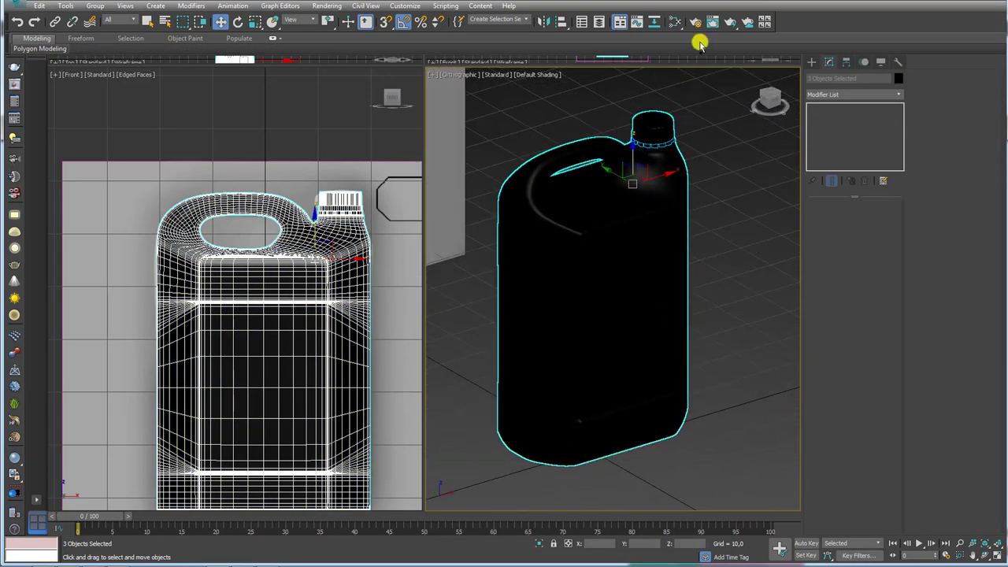
# Create a Standard material (Material #26) in the Slate Material Editor and assign it to the jerrycan.
pyautogui.click(676, 22)
pyautogui.rightClick(259, 180)
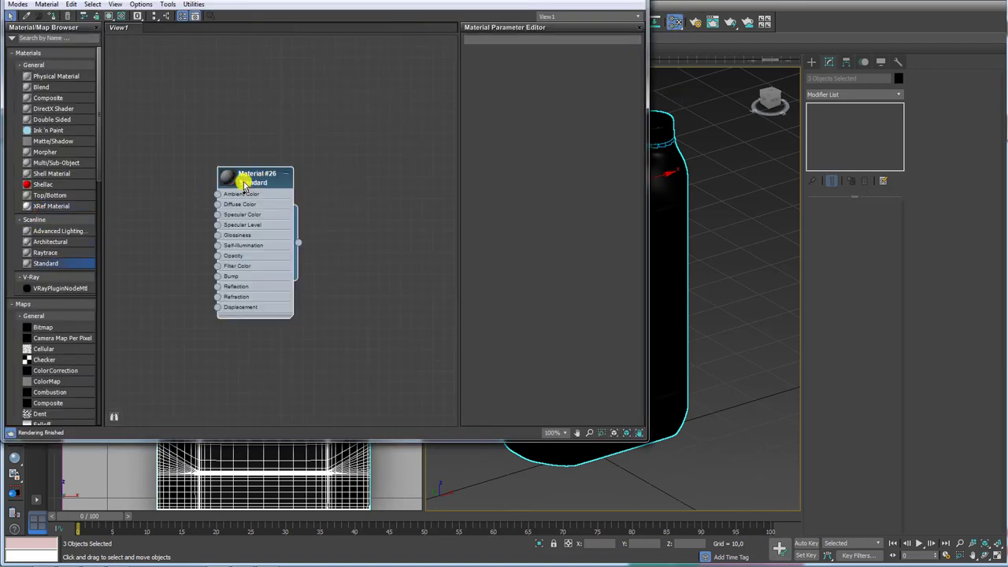
pyautogui.moveTo(235, 172); pyautogui.dragTo(233, 155)
pyautogui.rightClick(261, 157)
pyautogui.click(292, 176)
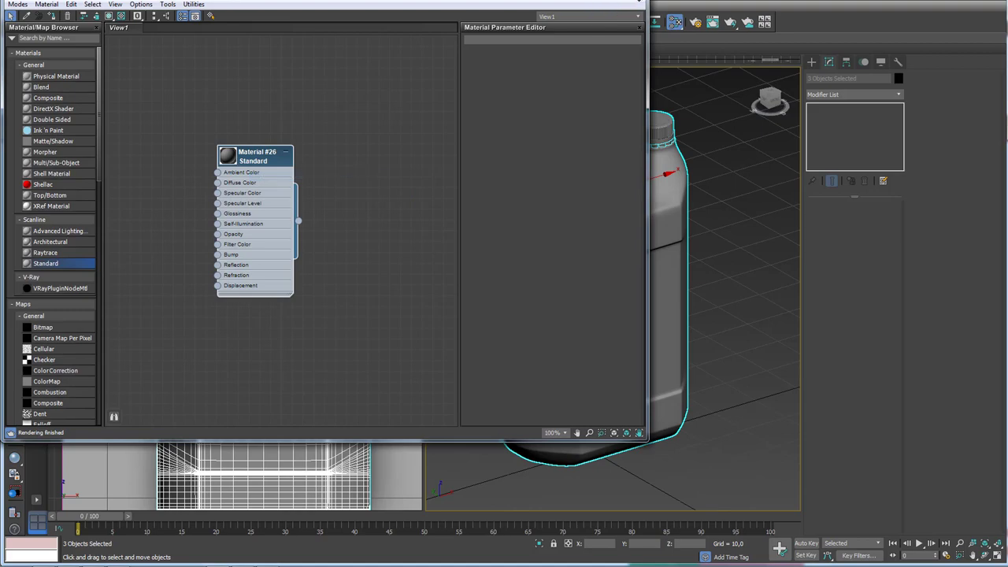
pyautogui.scroll(2, 673, 259)
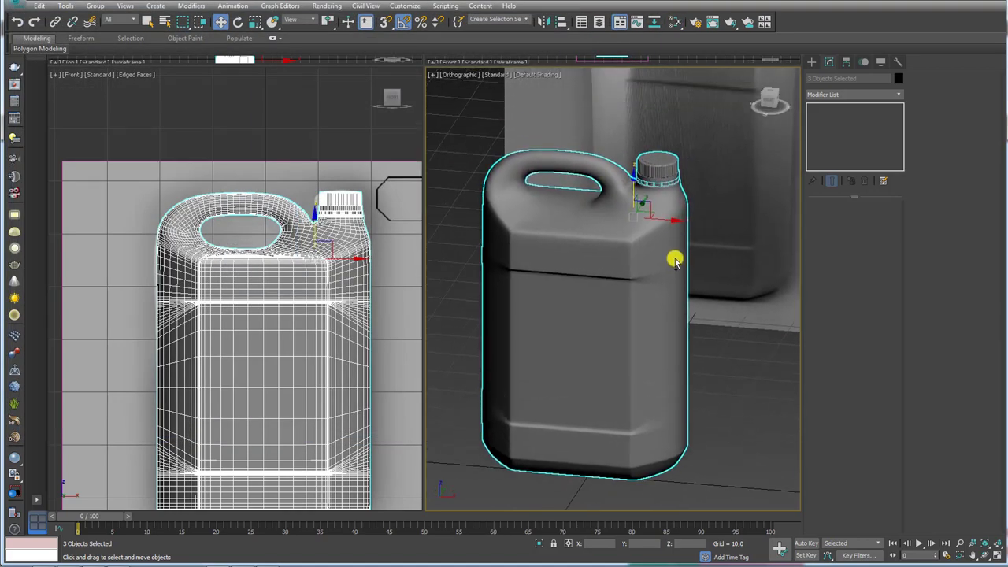
# Compare wireframe and shaded views, then deselect and show edged faces over the shaded model.
pyautogui.press('F4')
pyautogui.press('F3')
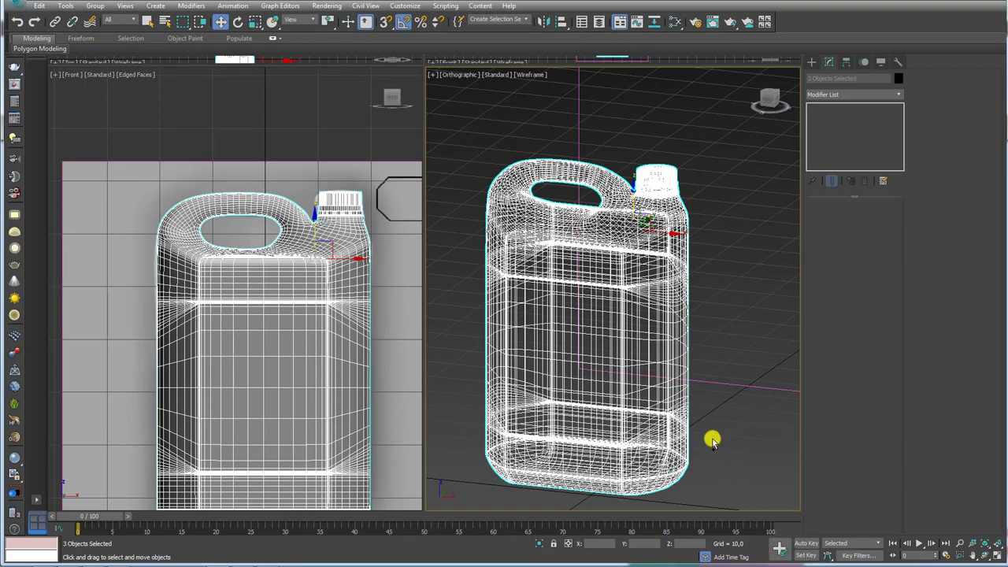
pyautogui.press('F3')
pyautogui.click(715, 443)
pyautogui.press('F4')
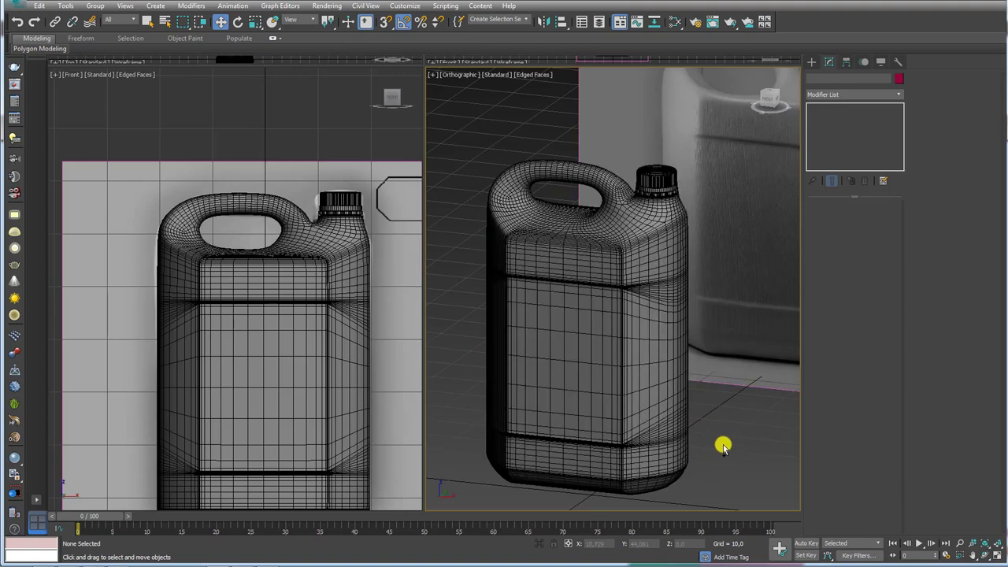